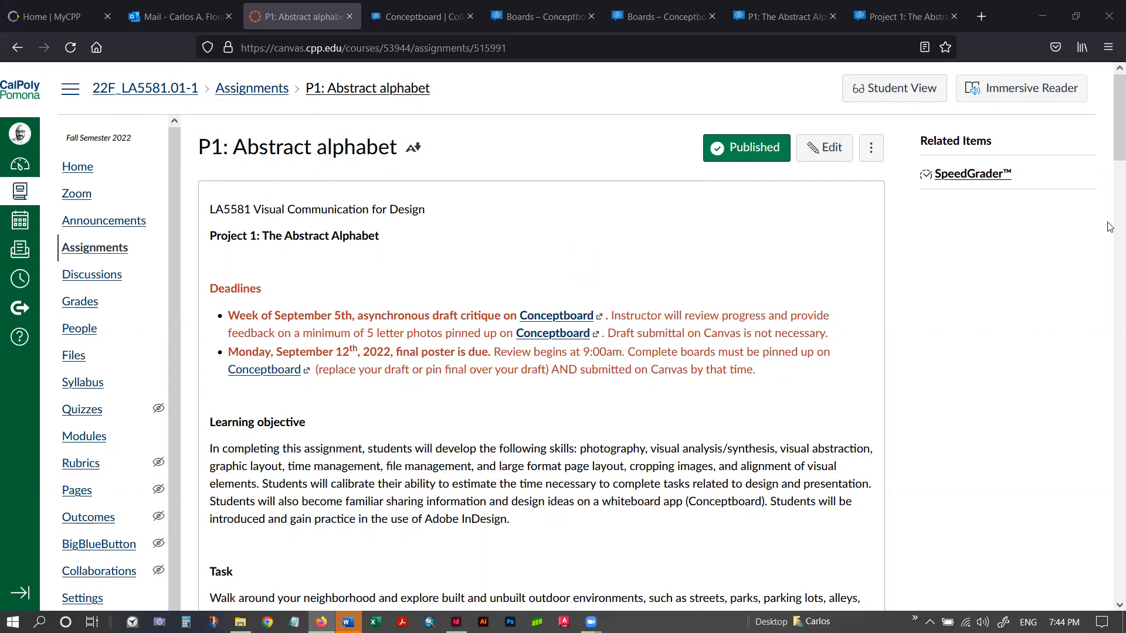
# Read through the P1: Abstract alphabet assignment, including deadlines, task, required information, image guidelines, letter examples and layout illustration.
pyautogui.scroll(-1, 1110, 135)
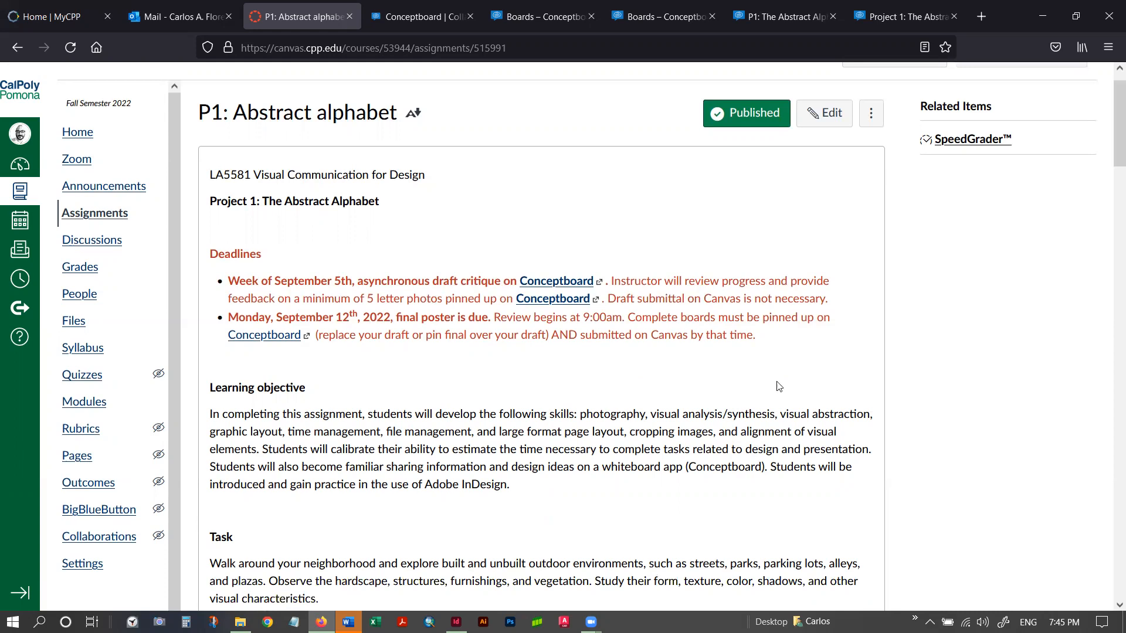
pyautogui.scroll(-5, 533, 355)
pyautogui.scroll(-3, 534, 355)
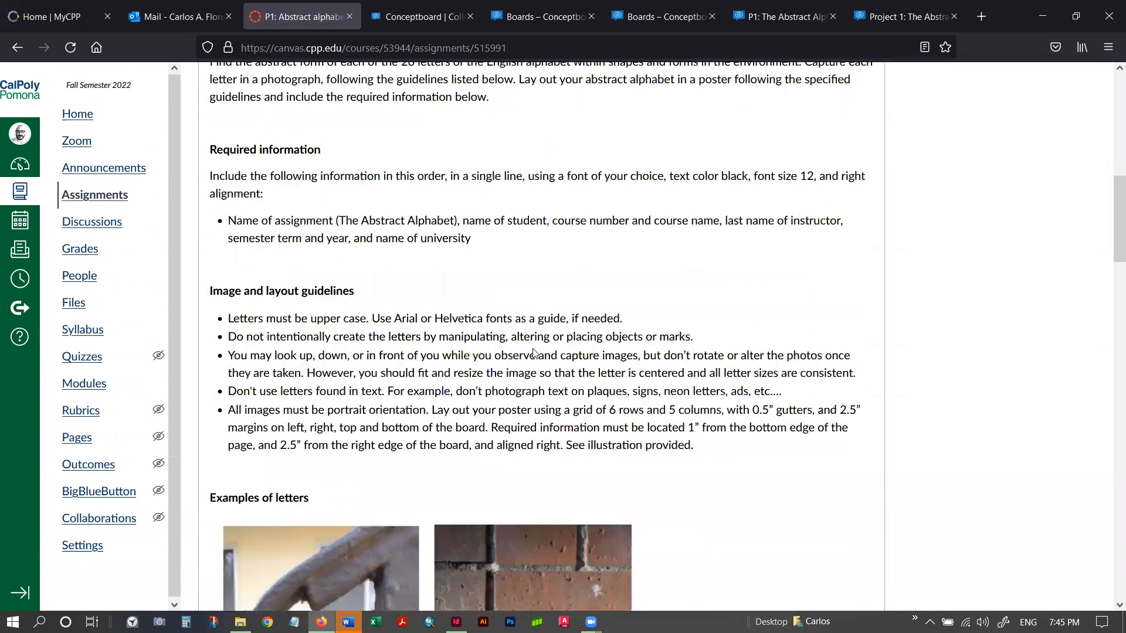
pyautogui.scroll(-5, 534, 352)
pyautogui.scroll(-5, 534, 347)
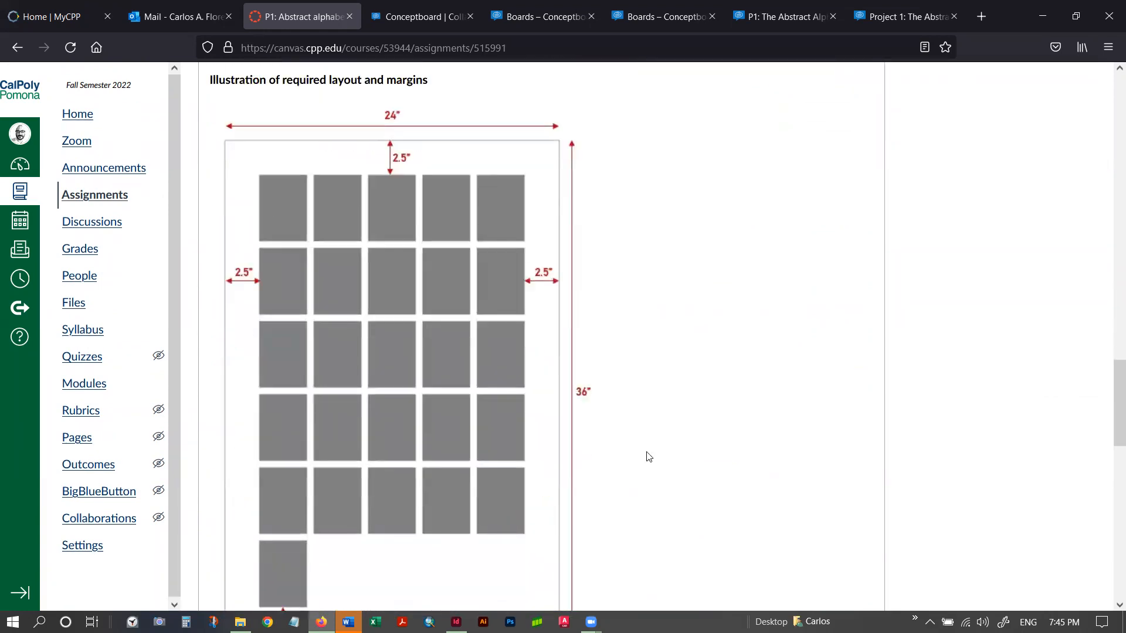
pyautogui.scroll(-1, 1110, 410)
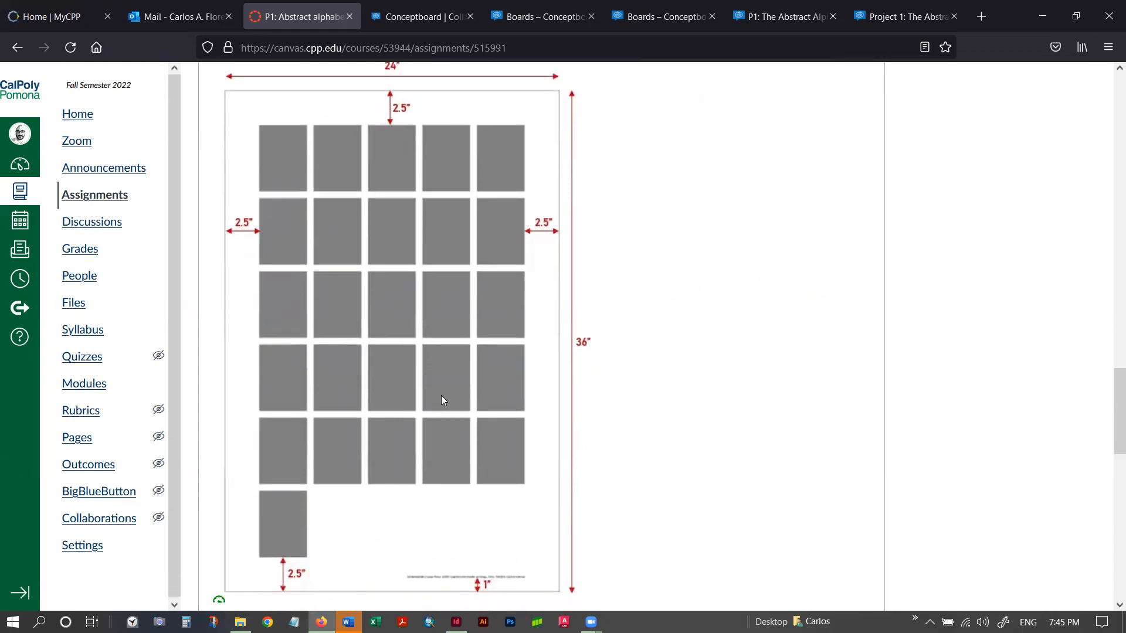
pyautogui.scroll(15, 454, 397)
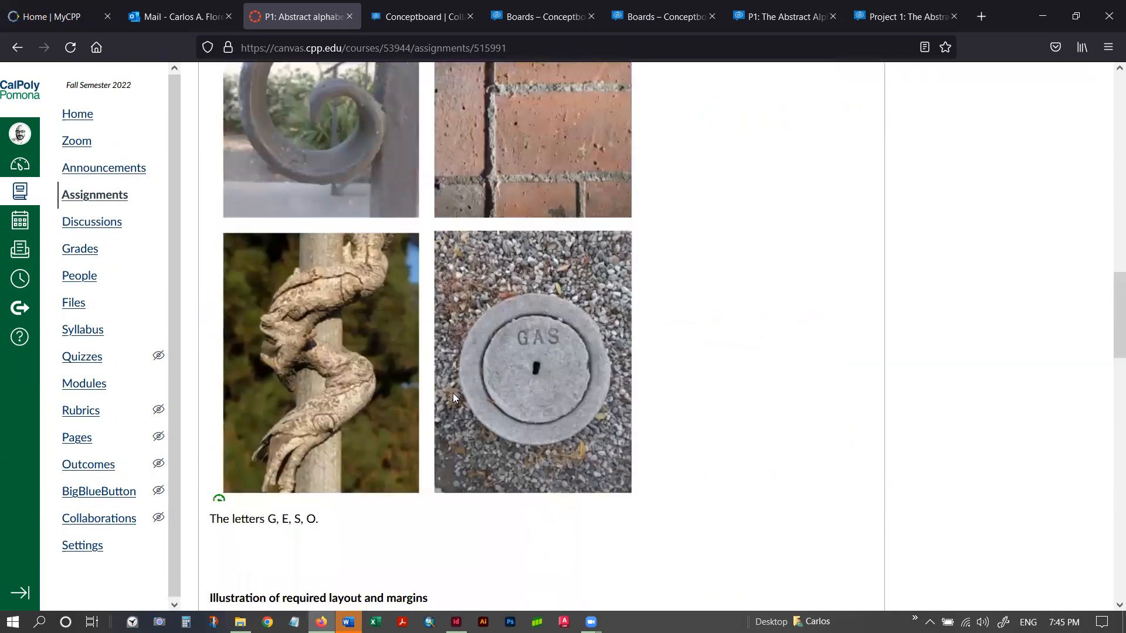
pyautogui.scroll(3, 454, 397)
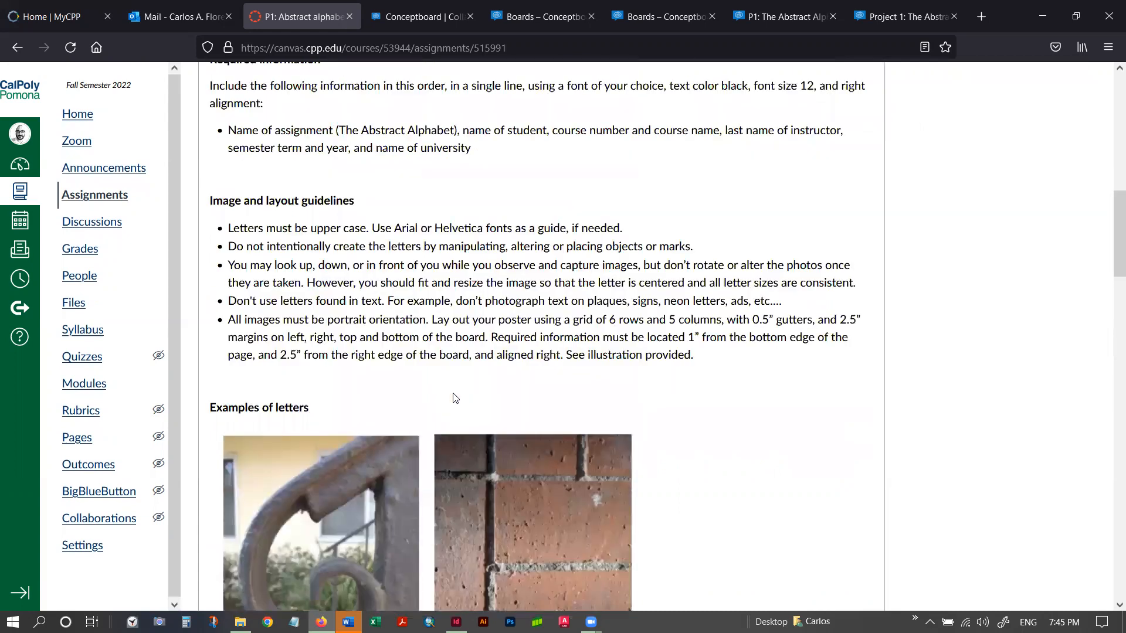
pyautogui.scroll(3, 456, 399)
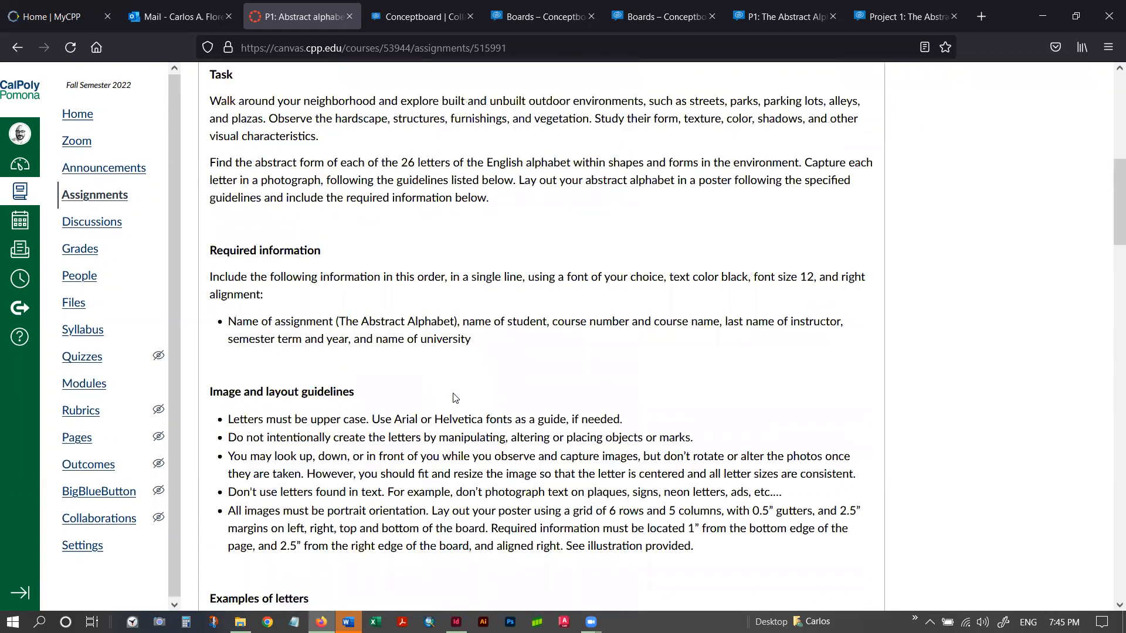
pyautogui.scroll(2, 456, 399)
pyautogui.scroll(3, 562, 429)
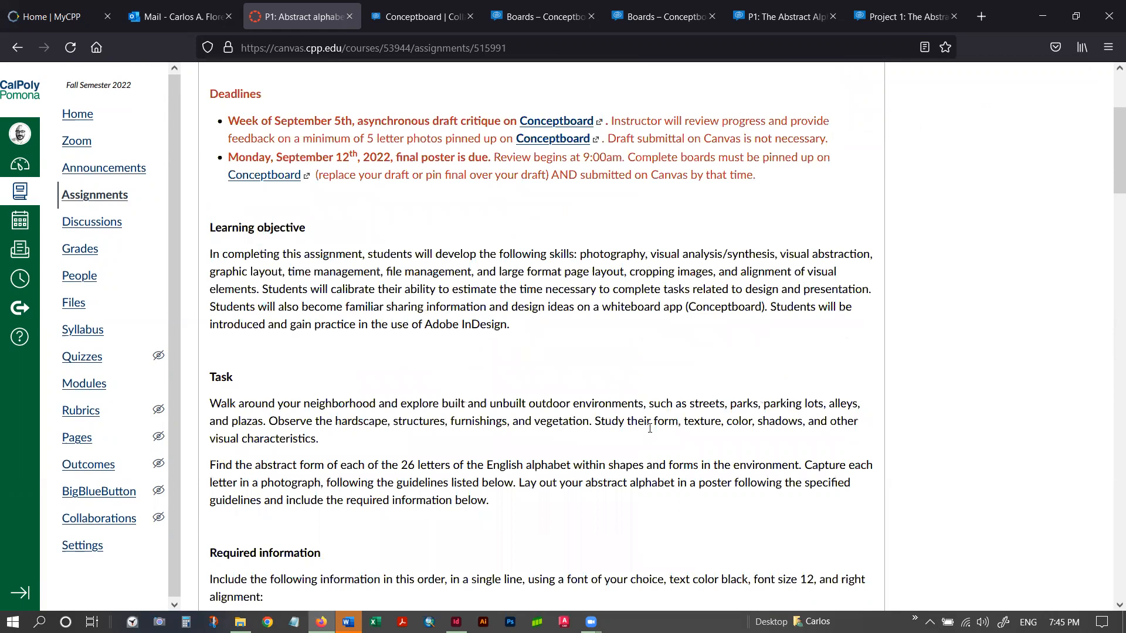
pyautogui.scroll(-6, 650, 428)
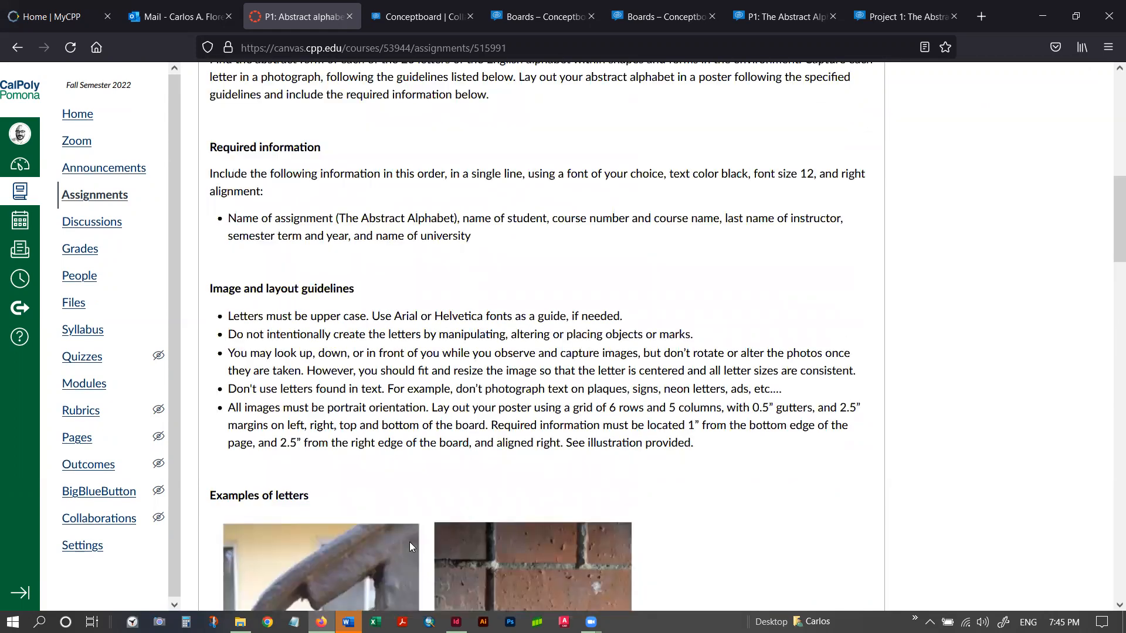
# Switch to File Explorer and examine the The Abstract Alphabet project folder and the photos in its Letters subfolder.
pyautogui.click(241, 621)
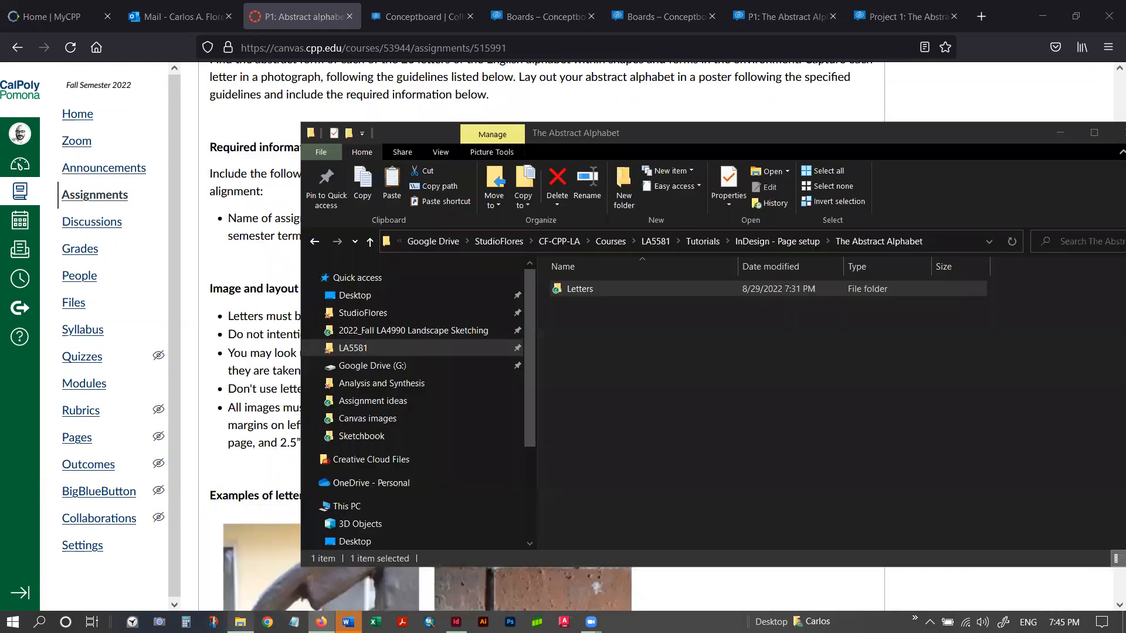
pyautogui.moveTo(672, 132); pyautogui.dragTo(558, 101)
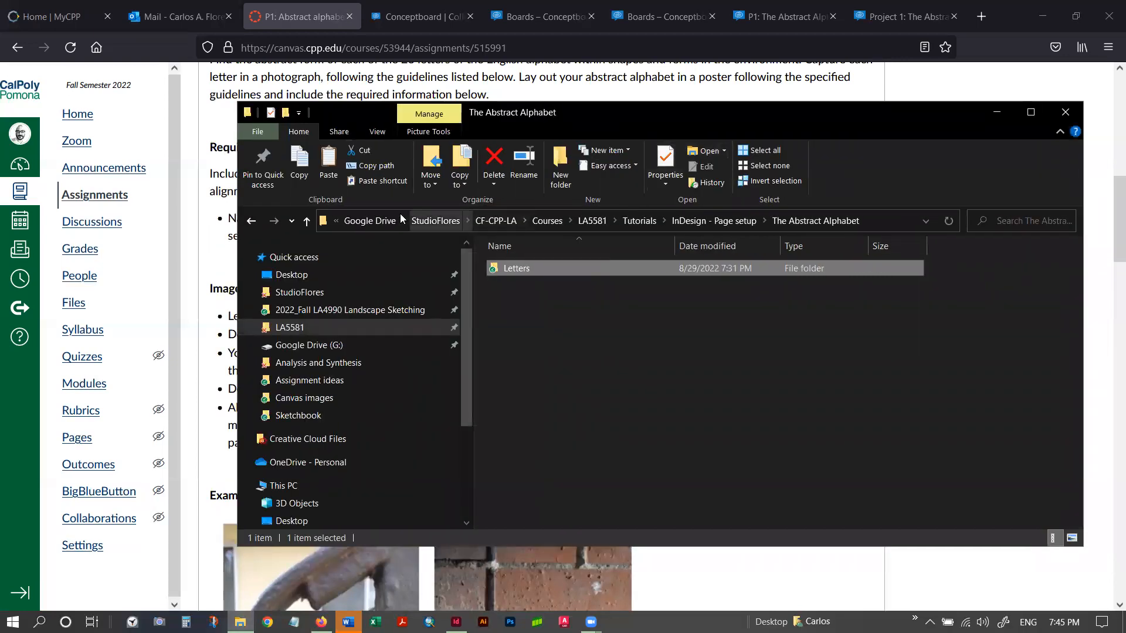
pyautogui.click(306, 221)
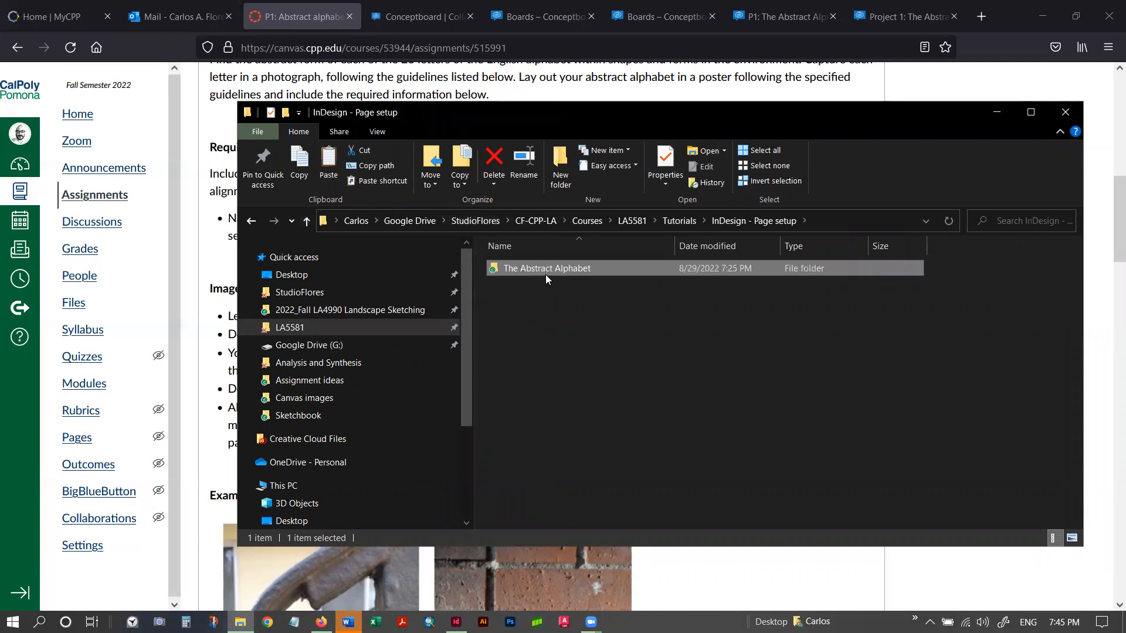
pyautogui.doubleClick(578, 270)
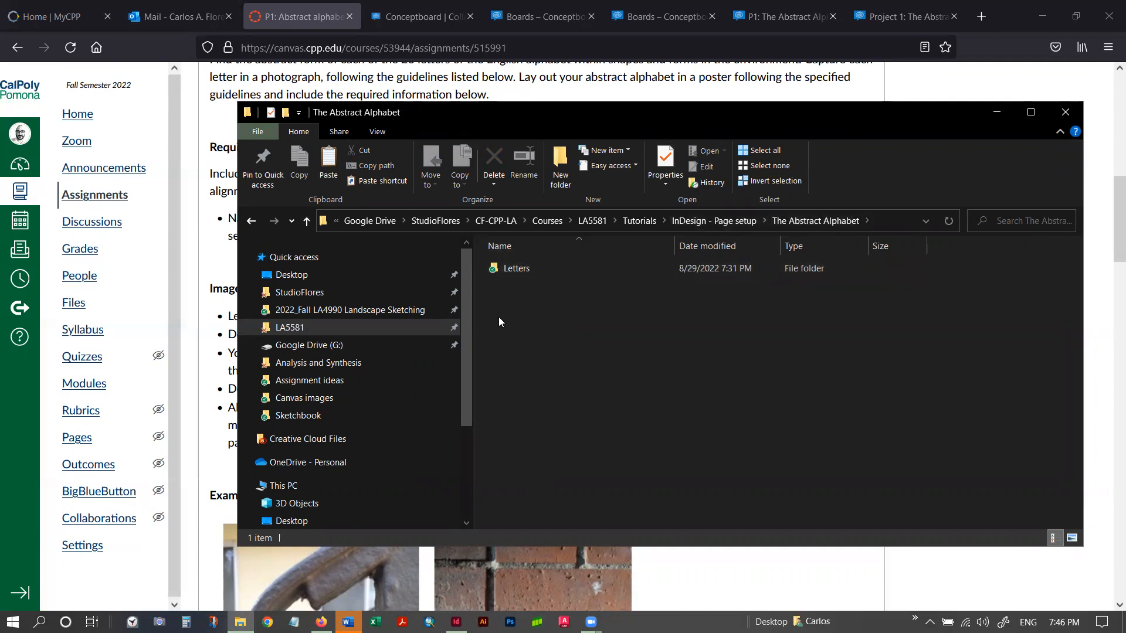
pyautogui.click(517, 273)
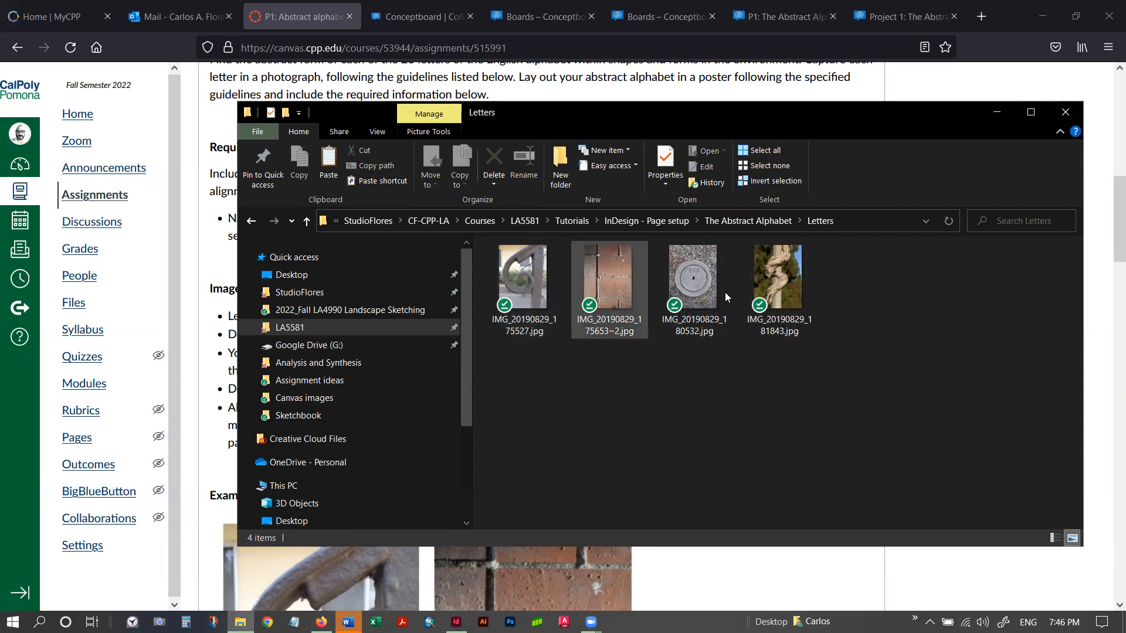
pyautogui.click(307, 221)
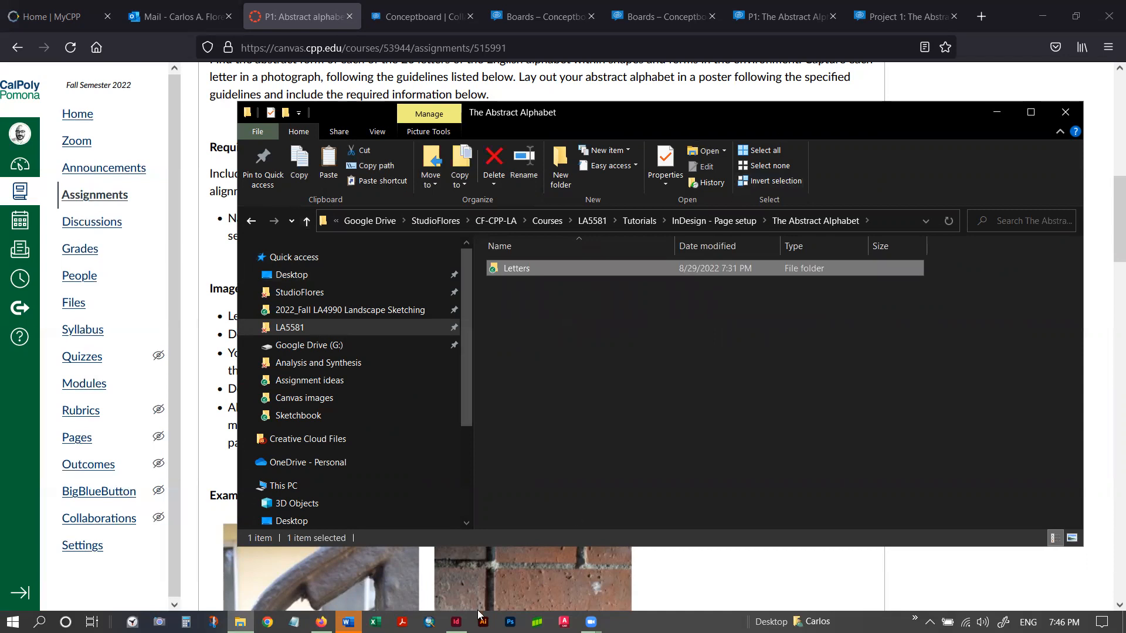
# Switch to Adobe InDesign, maximize its window and start a new document.
pyautogui.click(456, 622)
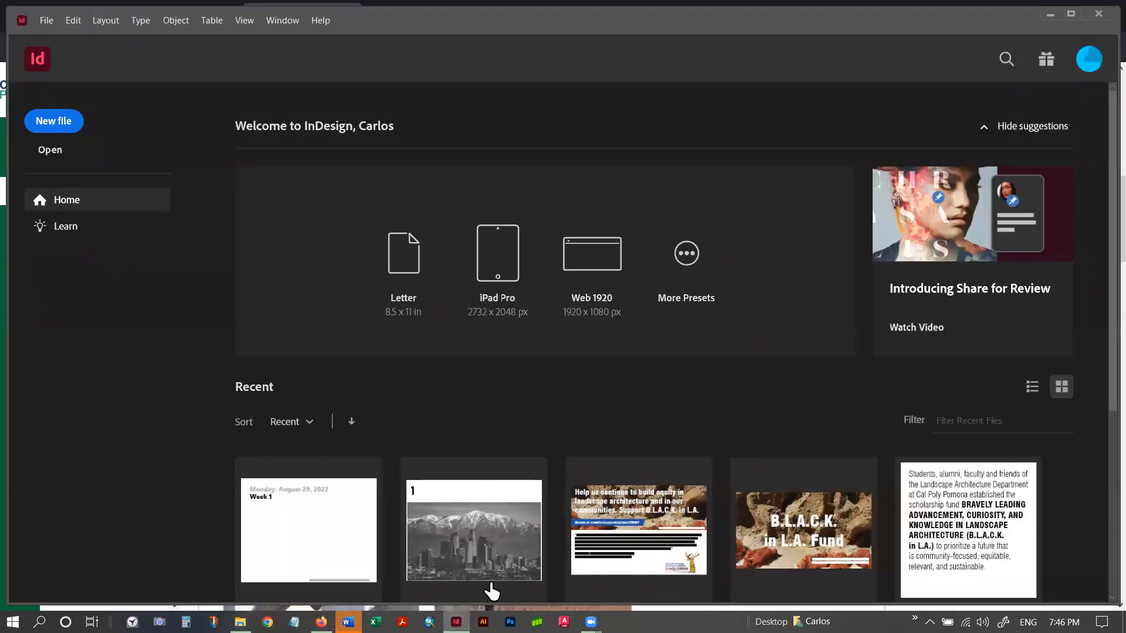
pyautogui.click(1070, 14)
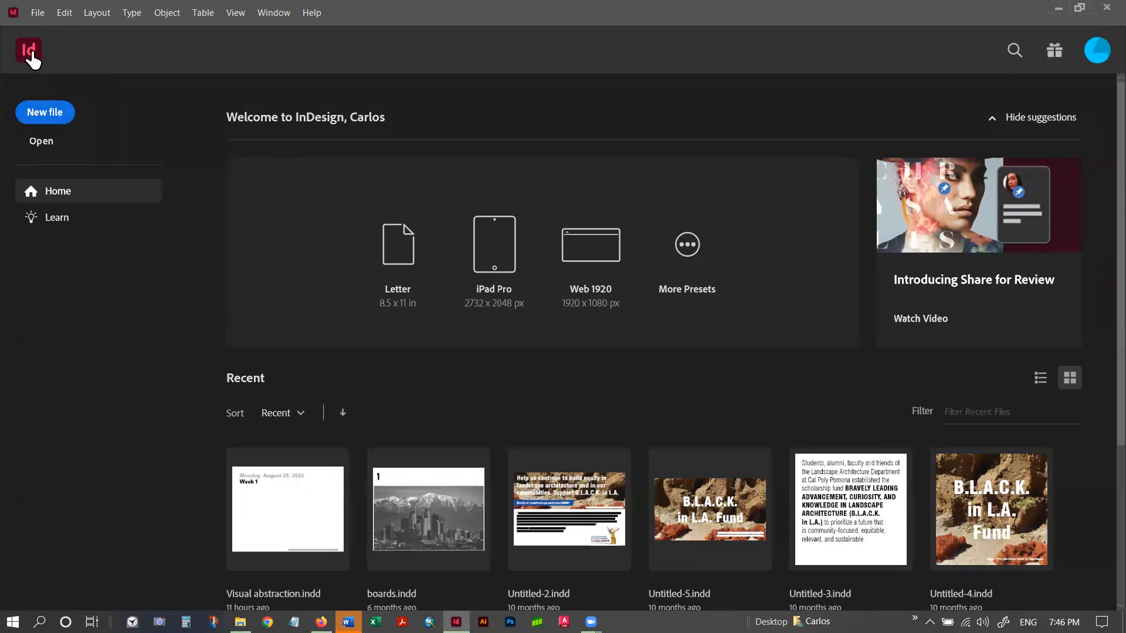
pyautogui.click(38, 16)
pyautogui.moveTo(118, 33)
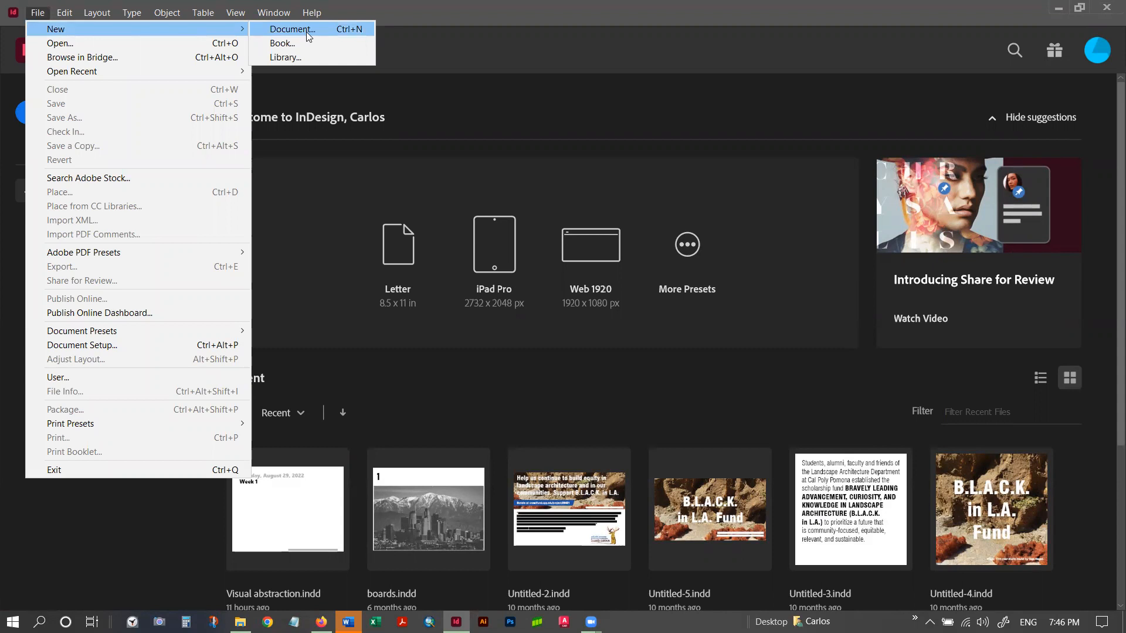
pyautogui.click(285, 29)
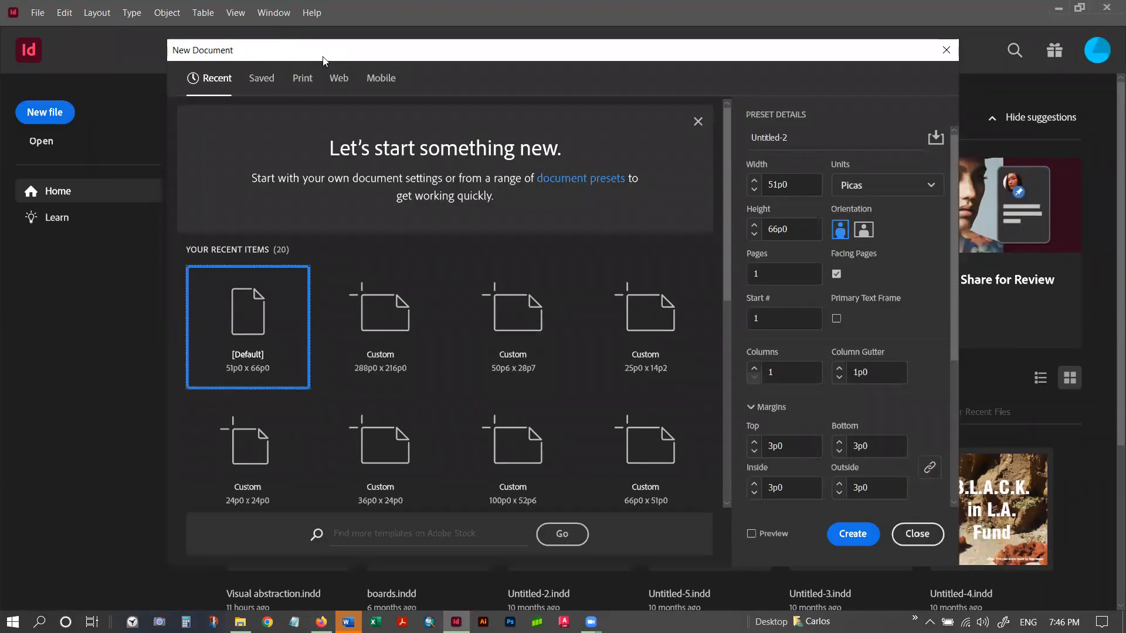
pyautogui.moveTo(323, 58); pyautogui.dragTo(321, 91)
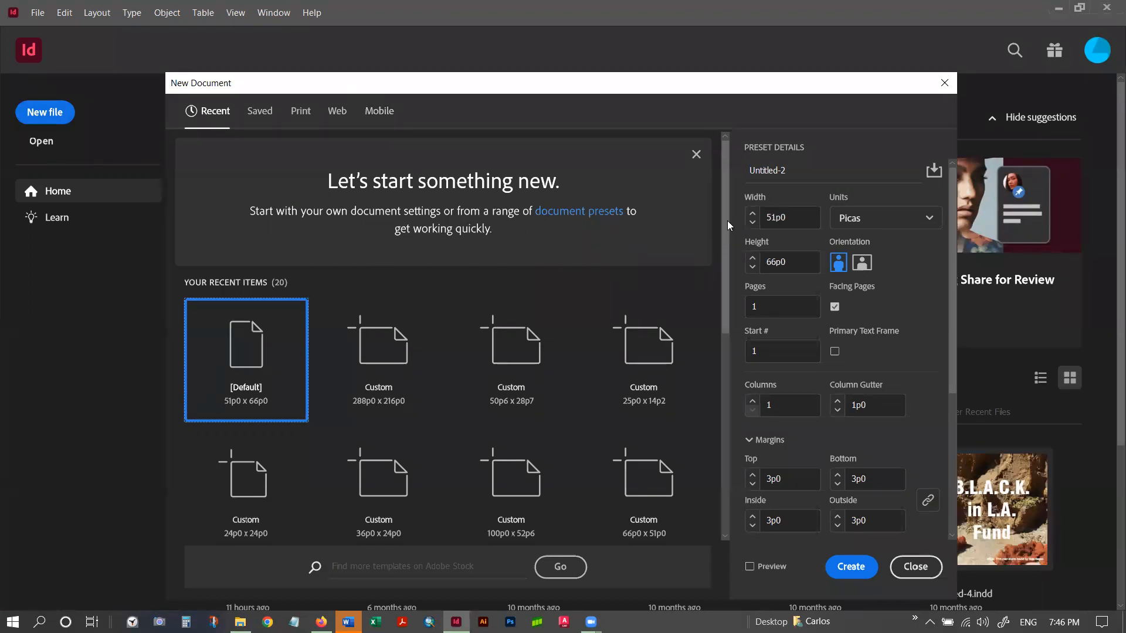
# Browse the recent document sizes, dismiss the introductory banner and set the new document's units to inches.
pyautogui.moveTo(727, 225); pyautogui.dragTo(720, 424)
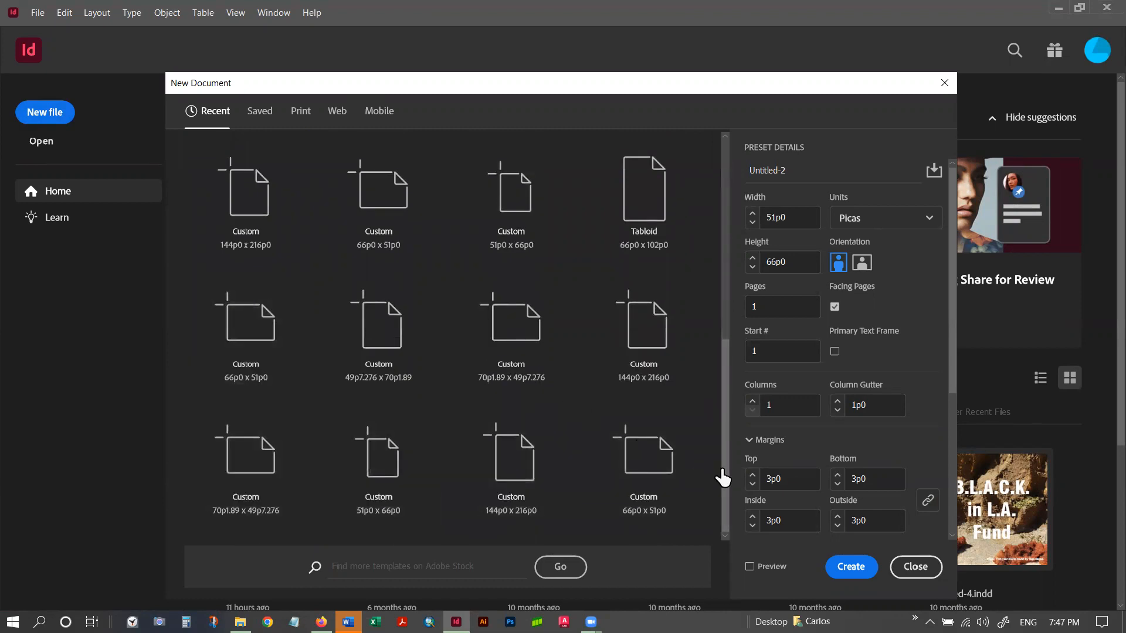
pyautogui.moveTo(725, 443); pyautogui.dragTo(730, 359)
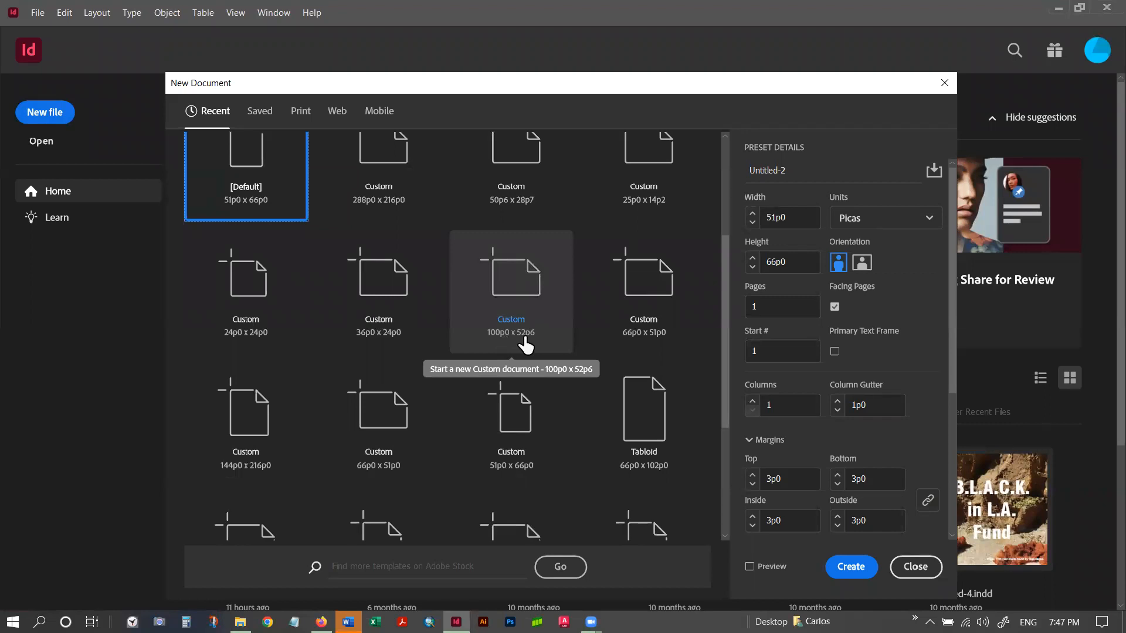
pyautogui.scroll(3, 479, 271)
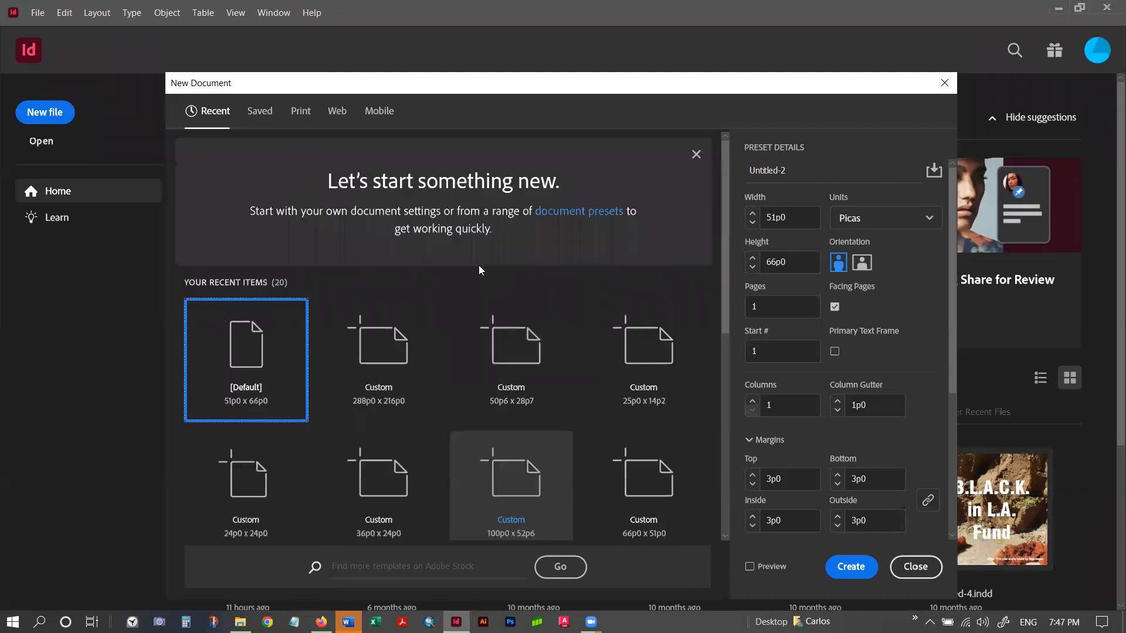
pyautogui.click(696, 156)
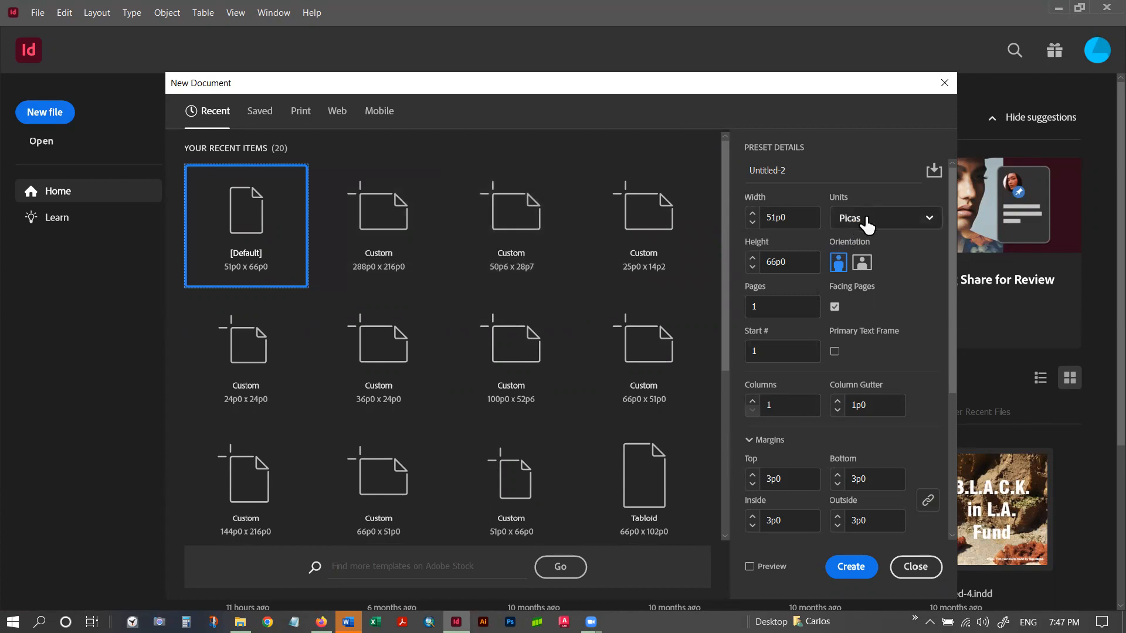
pyautogui.click(930, 224)
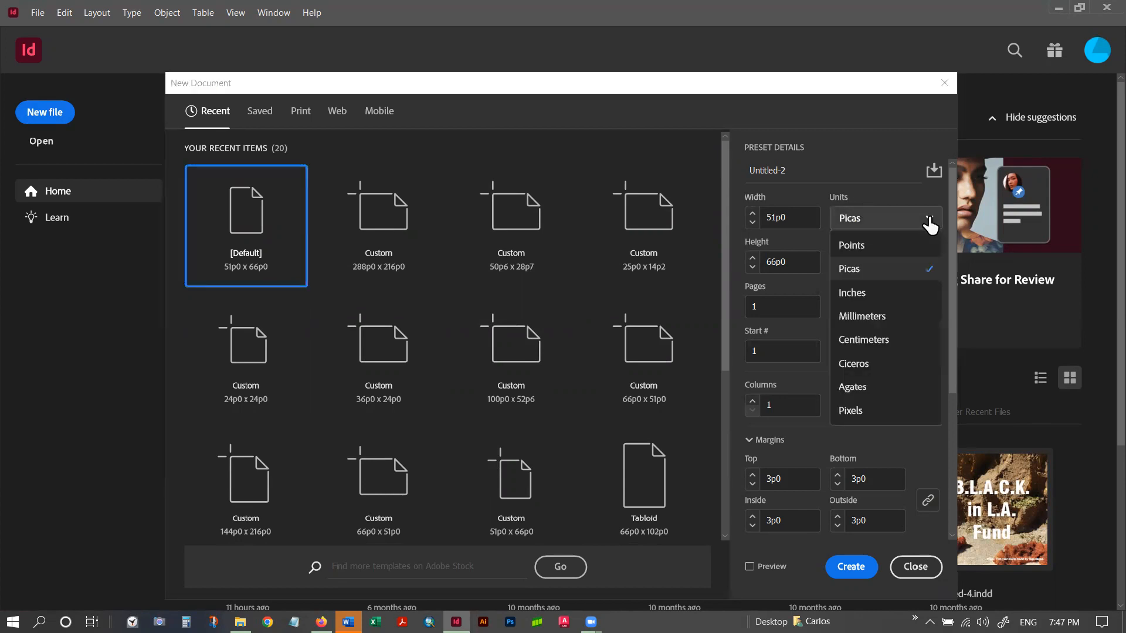
pyautogui.click(868, 295)
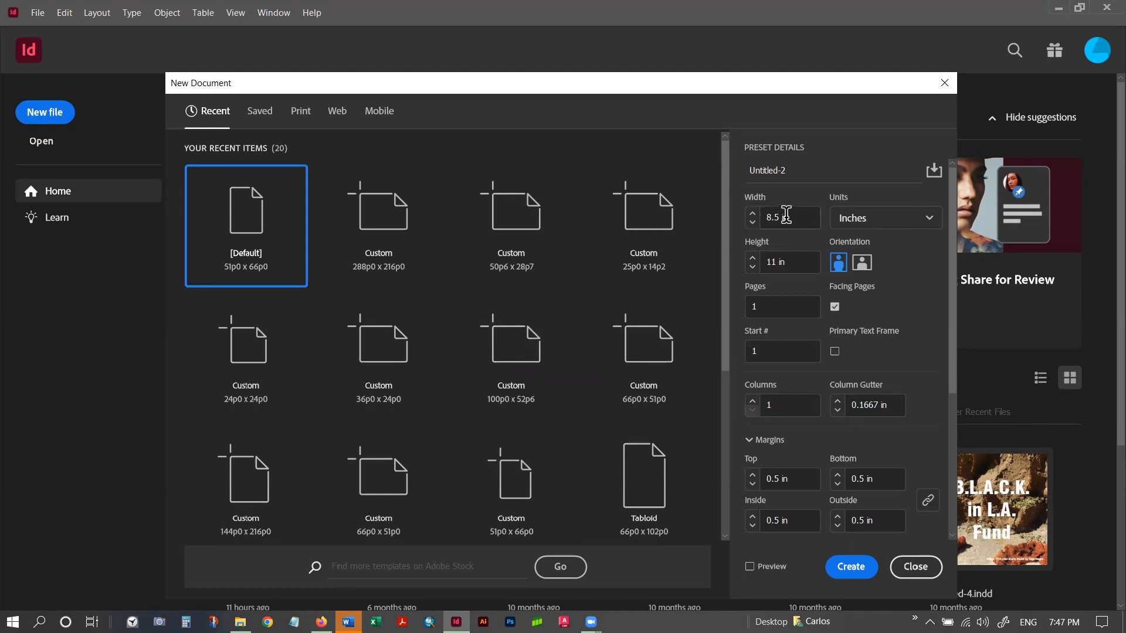
# Switch to the browser and check the page size and margins in the assignment's required layout illustration.
pyautogui.click(767, 217)
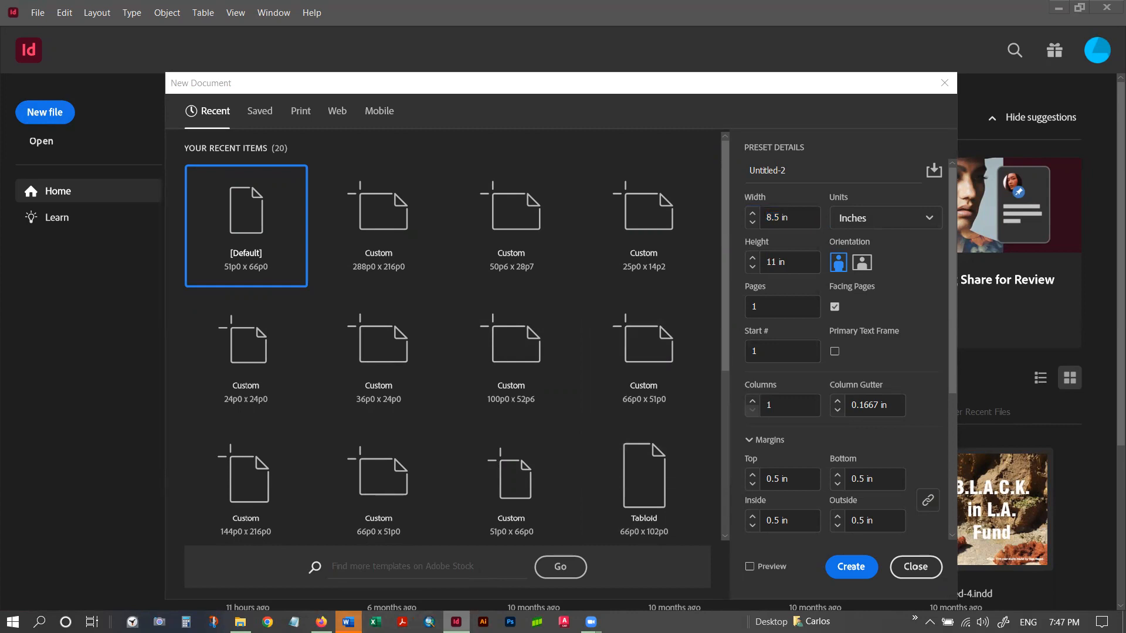
pyautogui.click(321, 621)
pyautogui.scroll(-10, 454, 326)
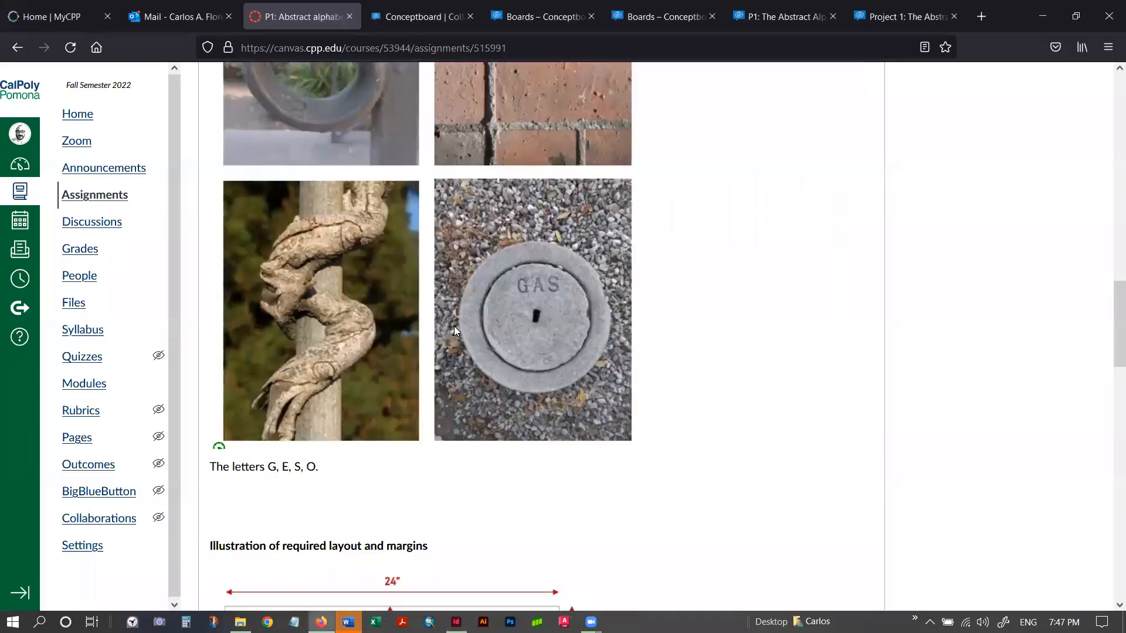
pyautogui.scroll(-8, 454, 325)
pyautogui.scroll(2, 454, 324)
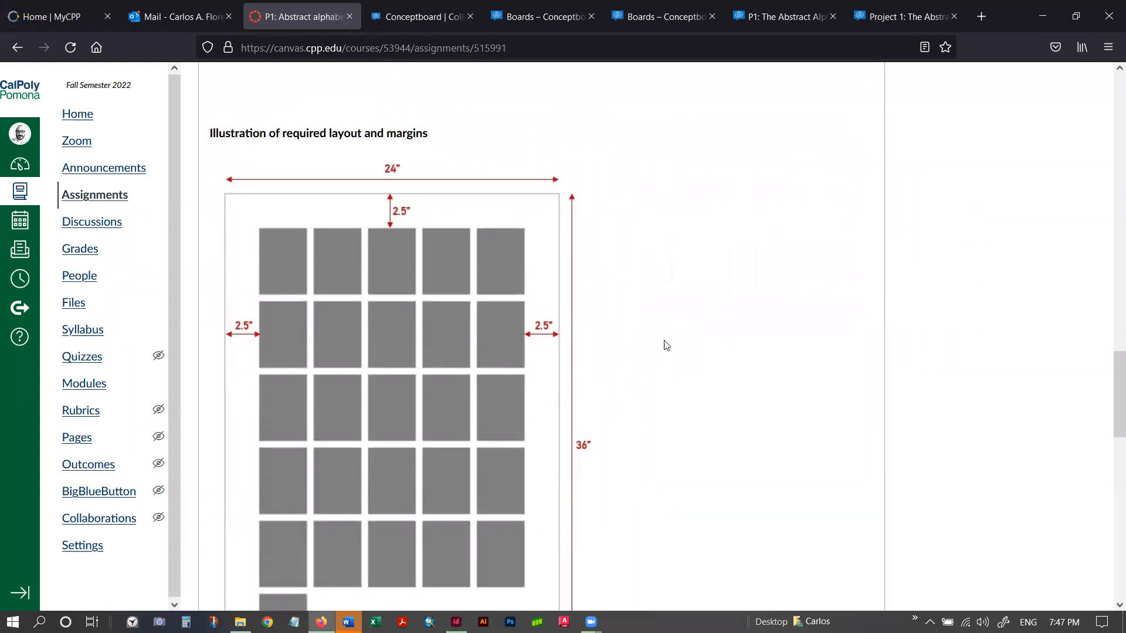
pyautogui.scroll(-2, 647, 393)
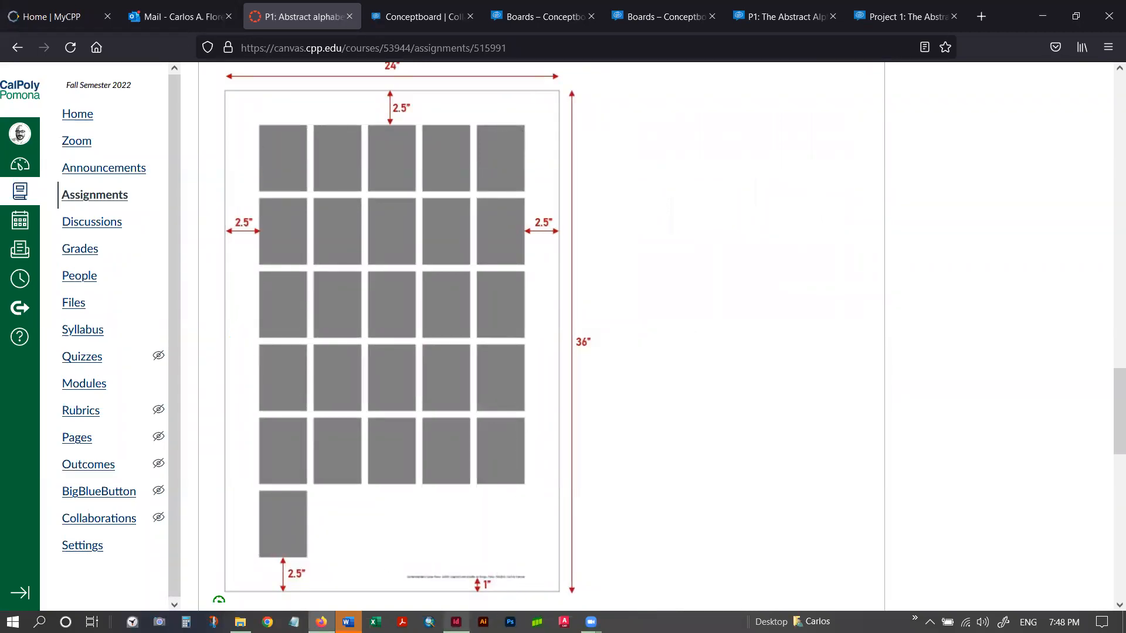
# Back in InDesign, set the new document's width to 24 in and height to 36 in, with portrait orientation.
pyautogui.click(457, 621)
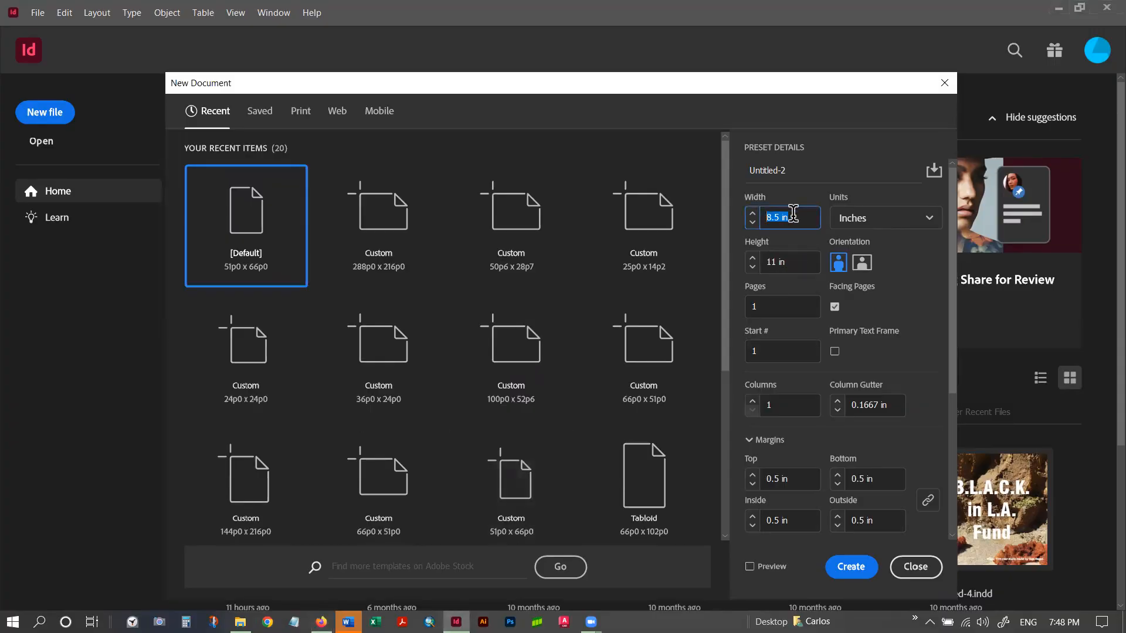
pyautogui.write('24')
pyautogui.click(781, 261)
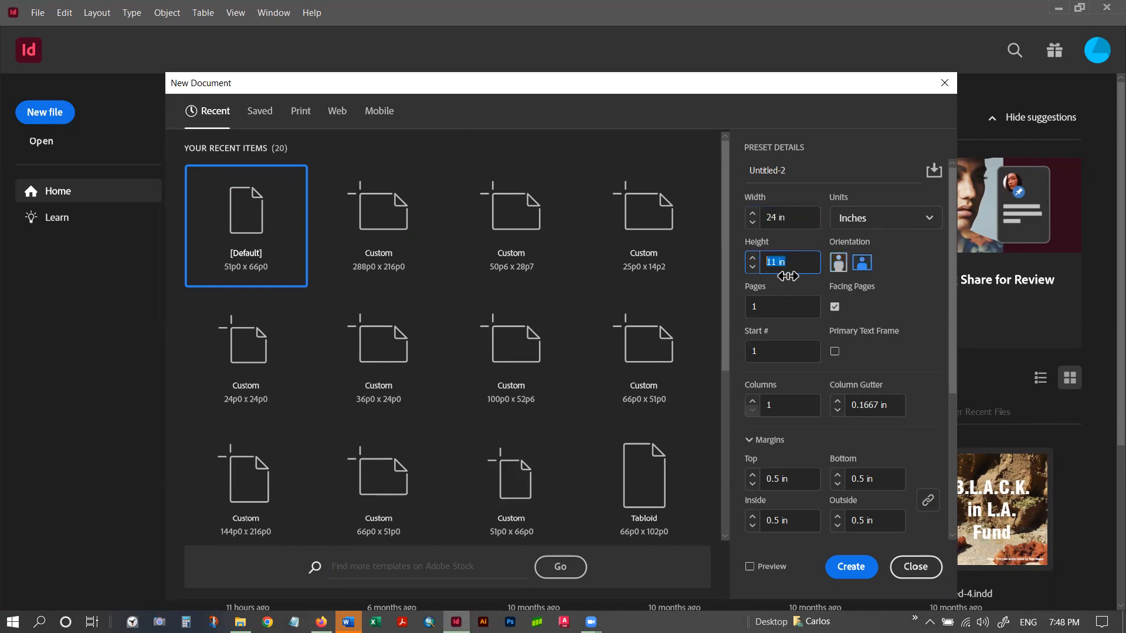
pyautogui.write('36')
pyautogui.click(840, 272)
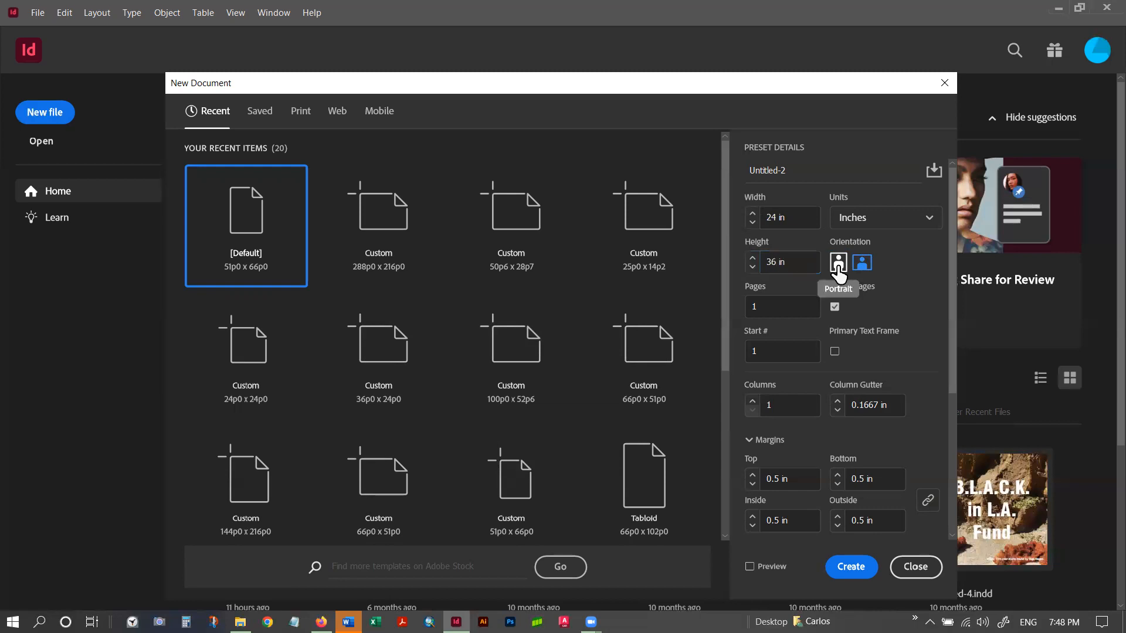
pyautogui.click(839, 273)
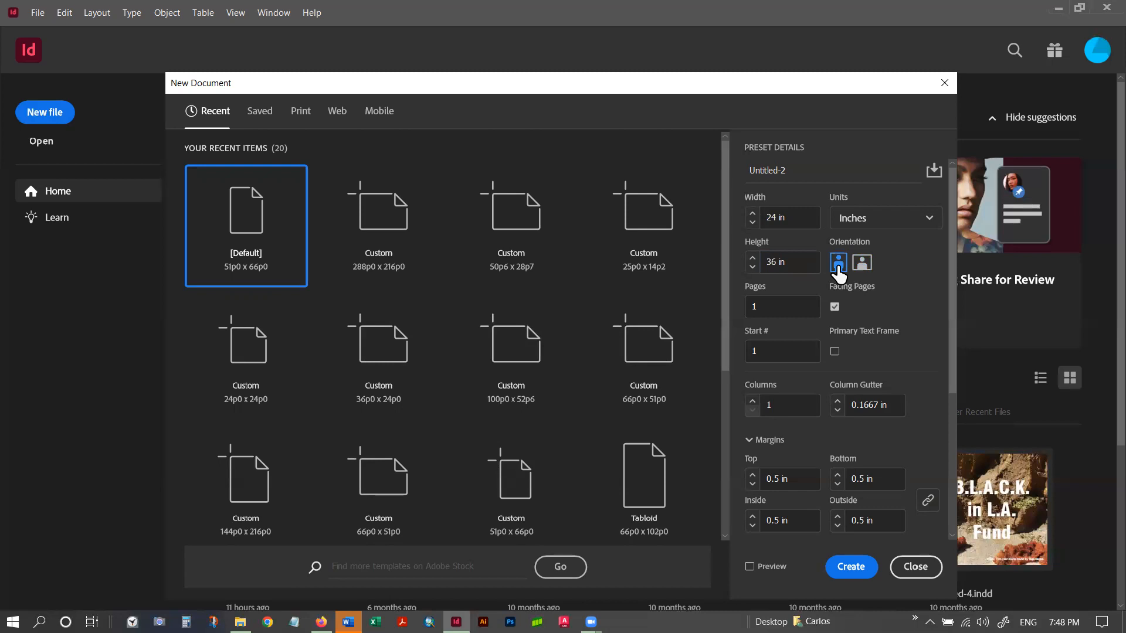
# Review the facing pages option and the remaining preset settings, and create the document.
pyautogui.click(835, 307)
pyautogui.click(835, 308)
pyautogui.scroll(-2, 953, 344)
pyautogui.scroll(2, 958, 337)
pyautogui.click(848, 574)
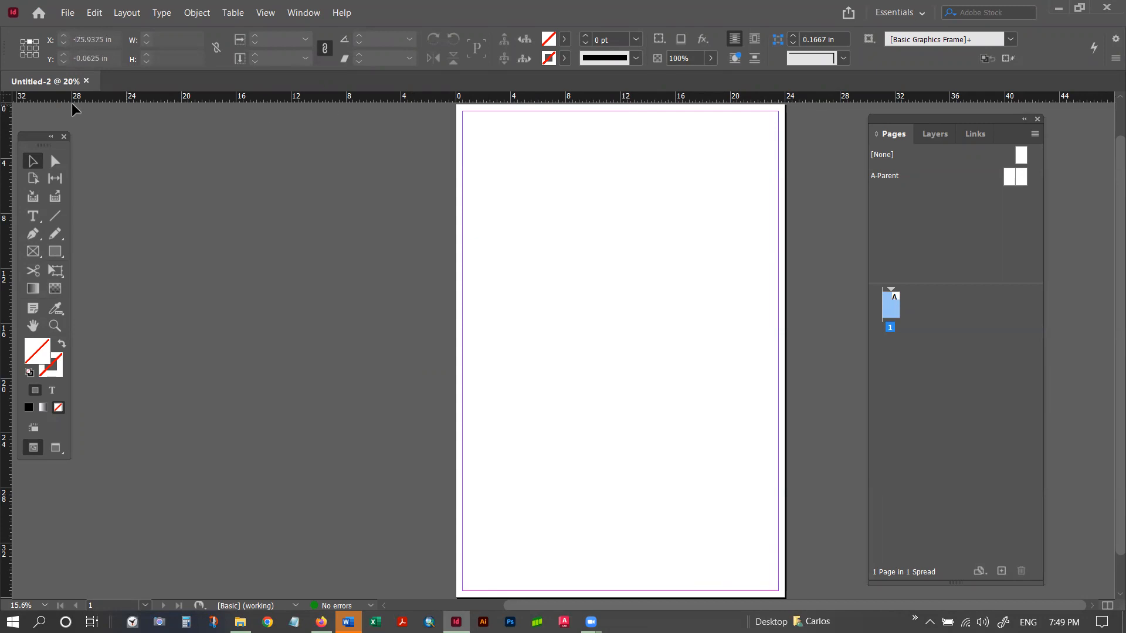
# Move the Tools panel clear of the vertical ruler and keep the ruler units set to inches.
pyautogui.moveTo(45, 145); pyautogui.dragTo(69, 133)
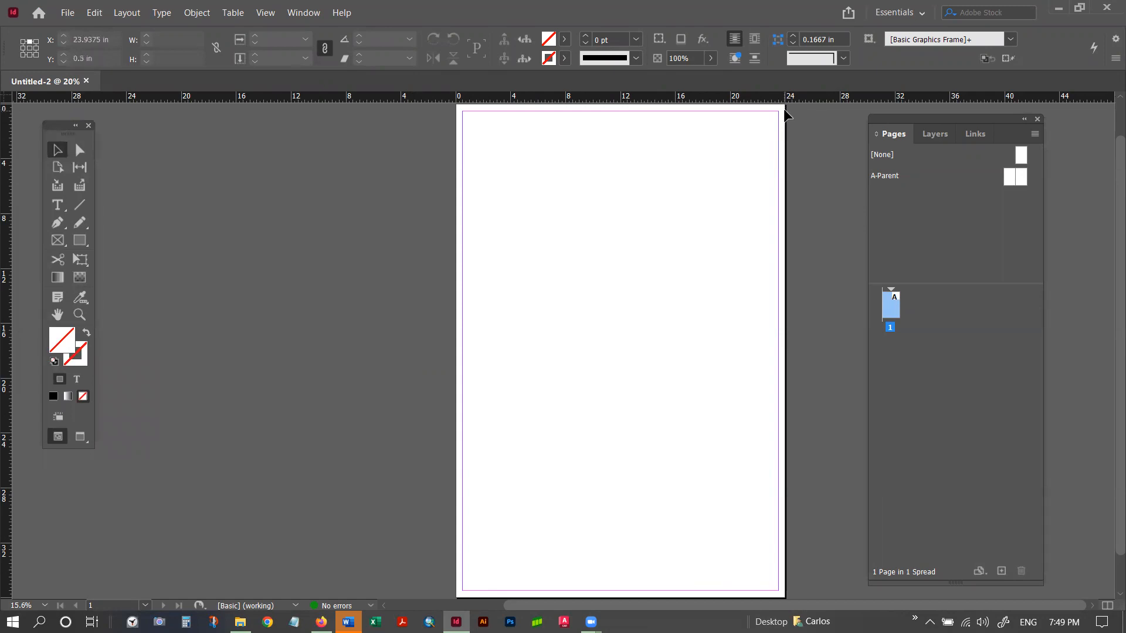
pyautogui.rightClick(421, 102)
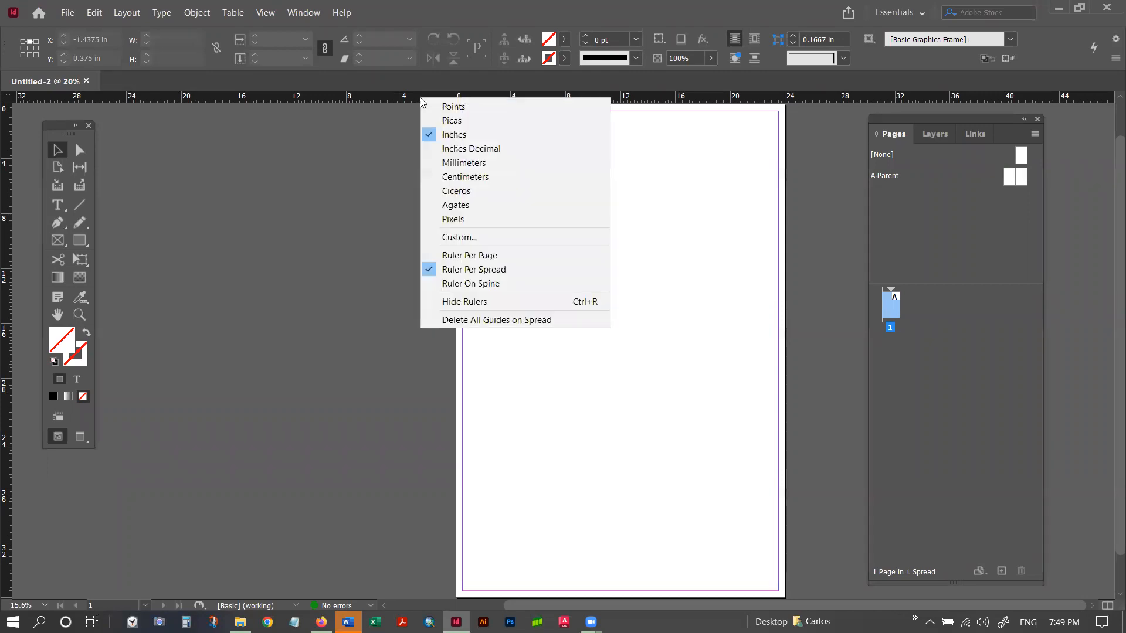
pyautogui.click(457, 135)
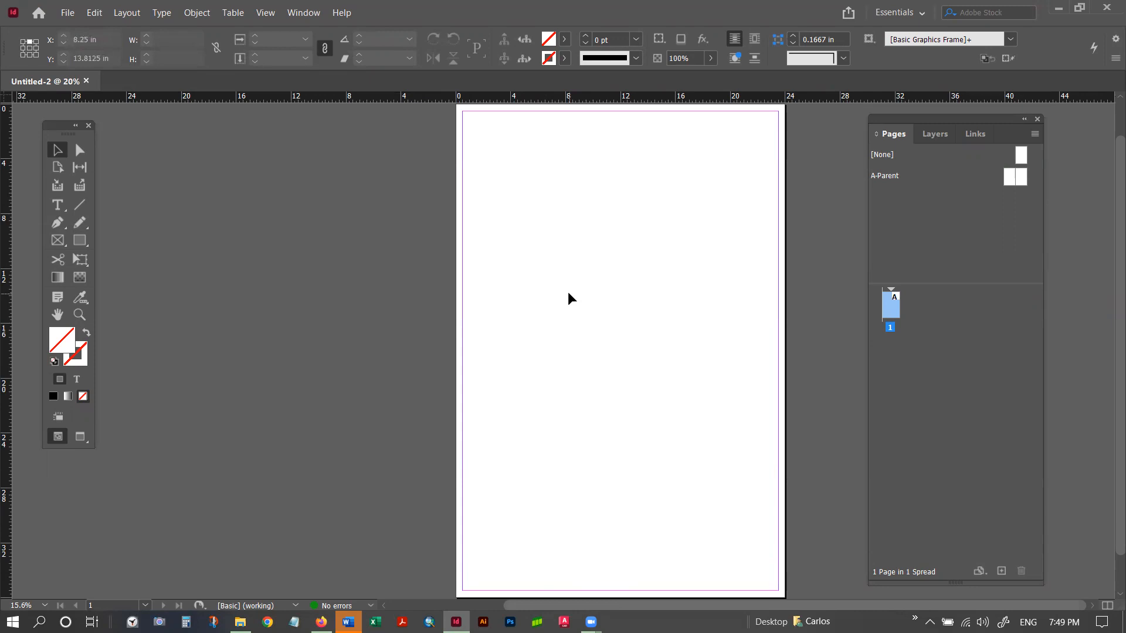
pyautogui.scroll(-2, 492, 308)
pyautogui.scroll(2, 493, 308)
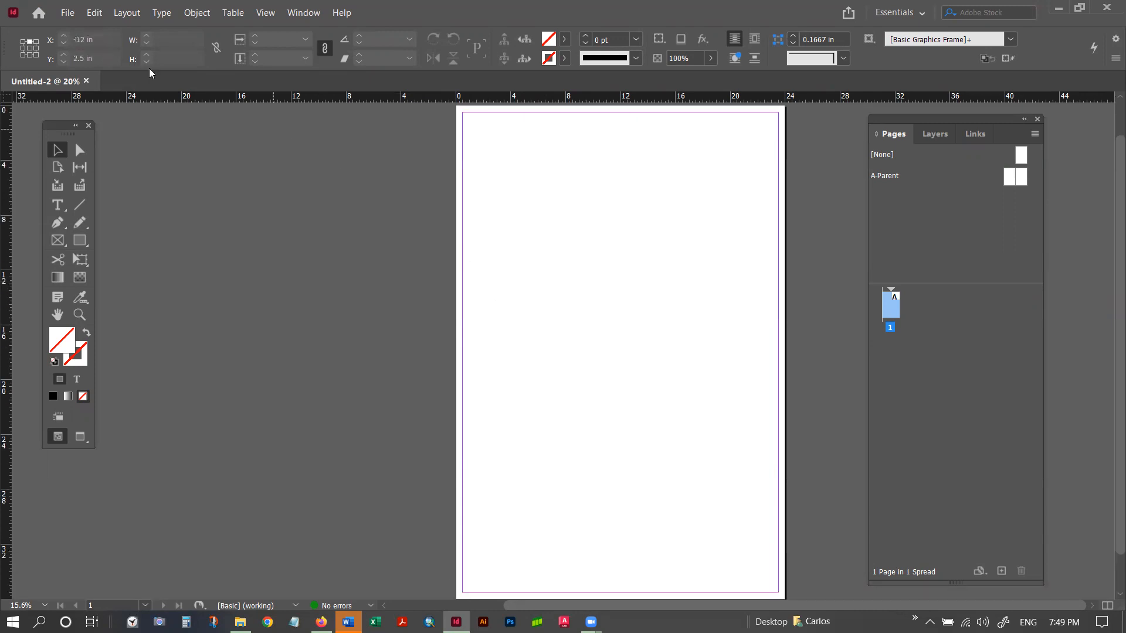
pyautogui.click(68, 13)
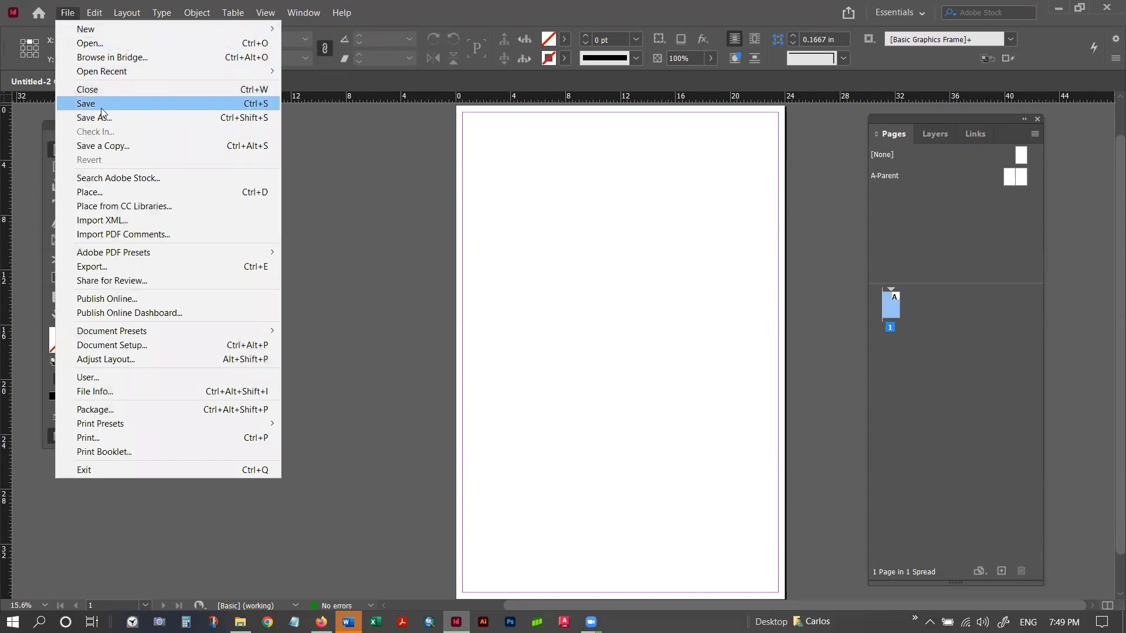
pyautogui.click(100, 118)
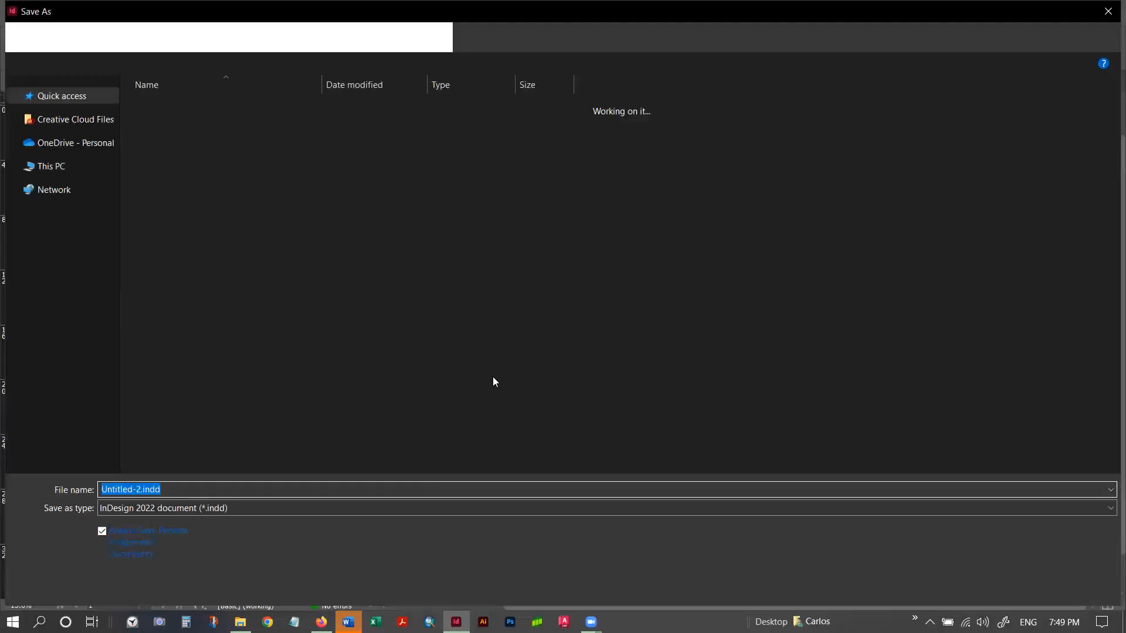
pyautogui.click(1072, 588)
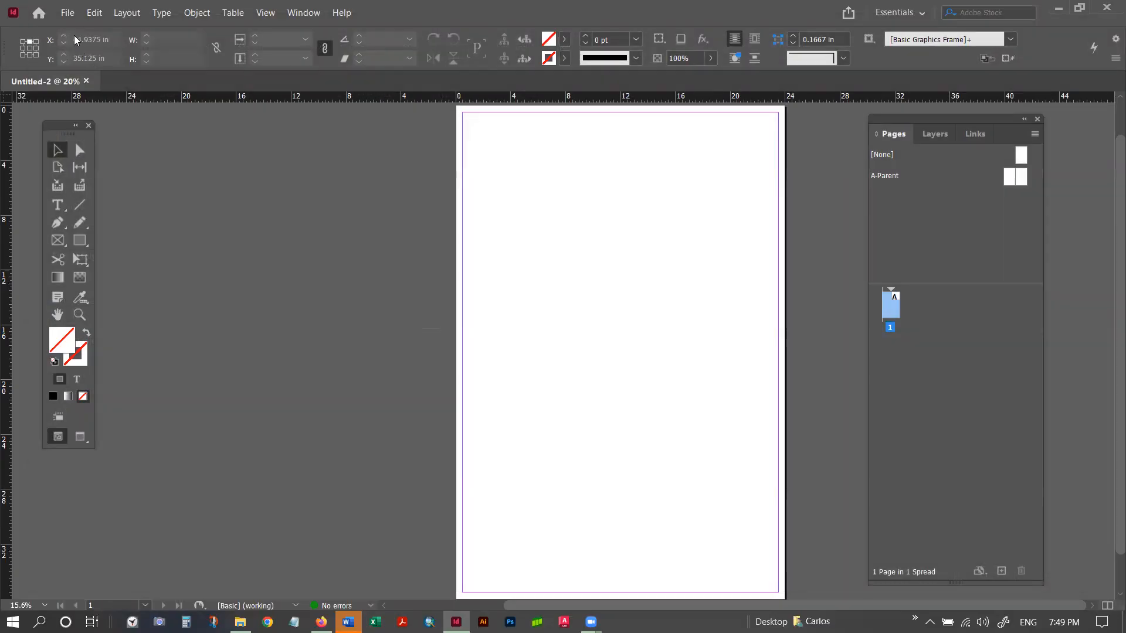
# Start saving a named copy of the document and browse to LA5581 > Tutorials > InDesign - Page setup > The Abstract Alphabet.
pyautogui.click(68, 15)
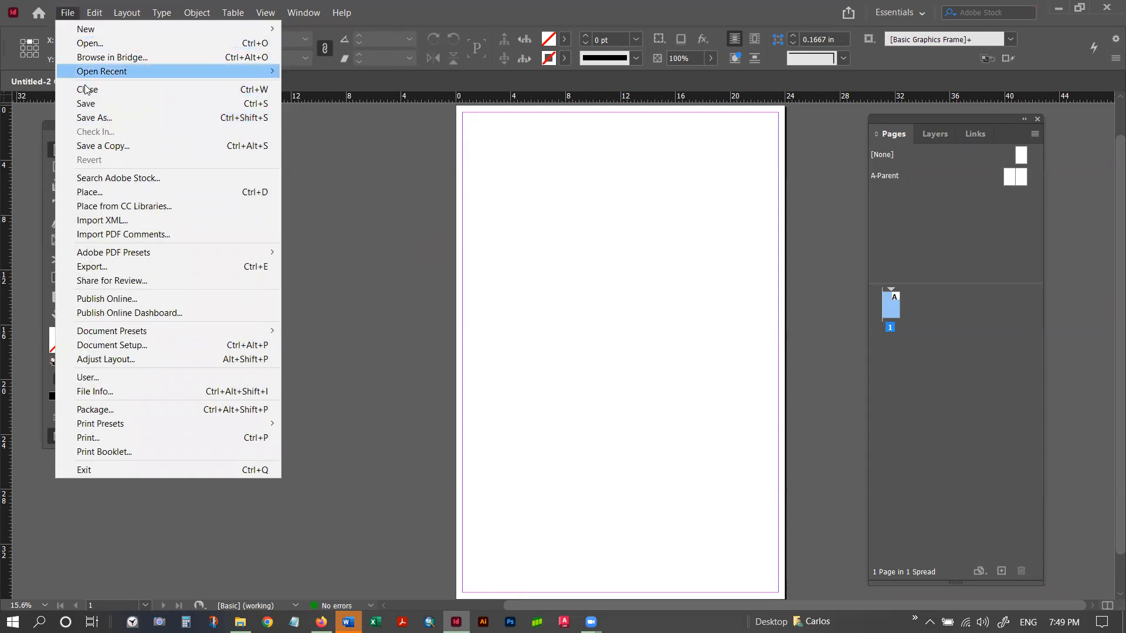
pyautogui.click(94, 121)
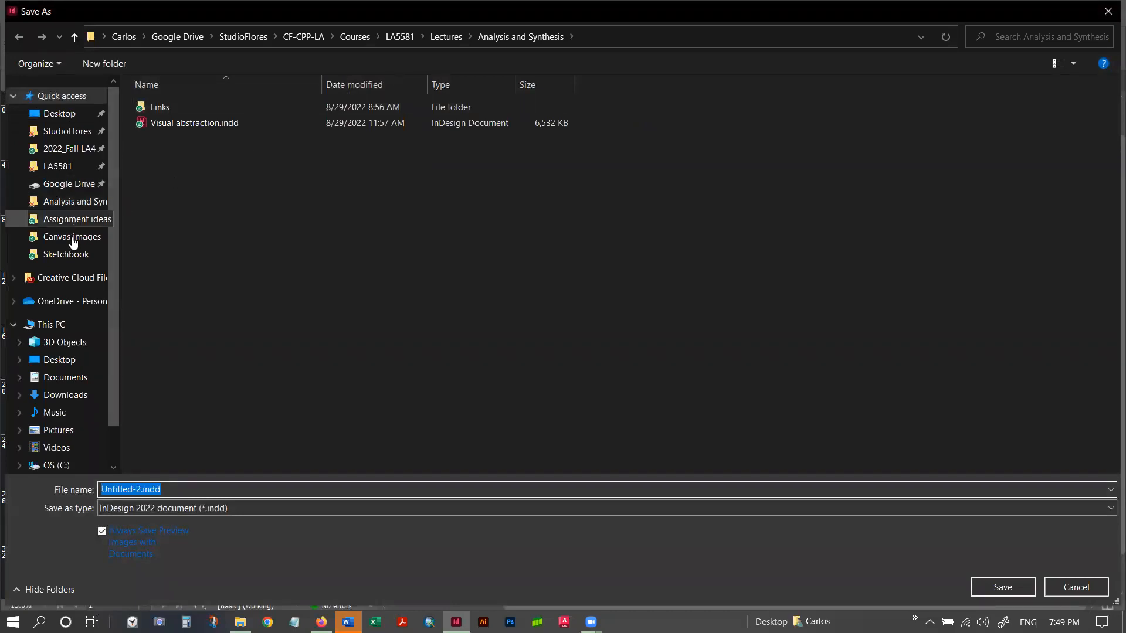
pyautogui.click(62, 171)
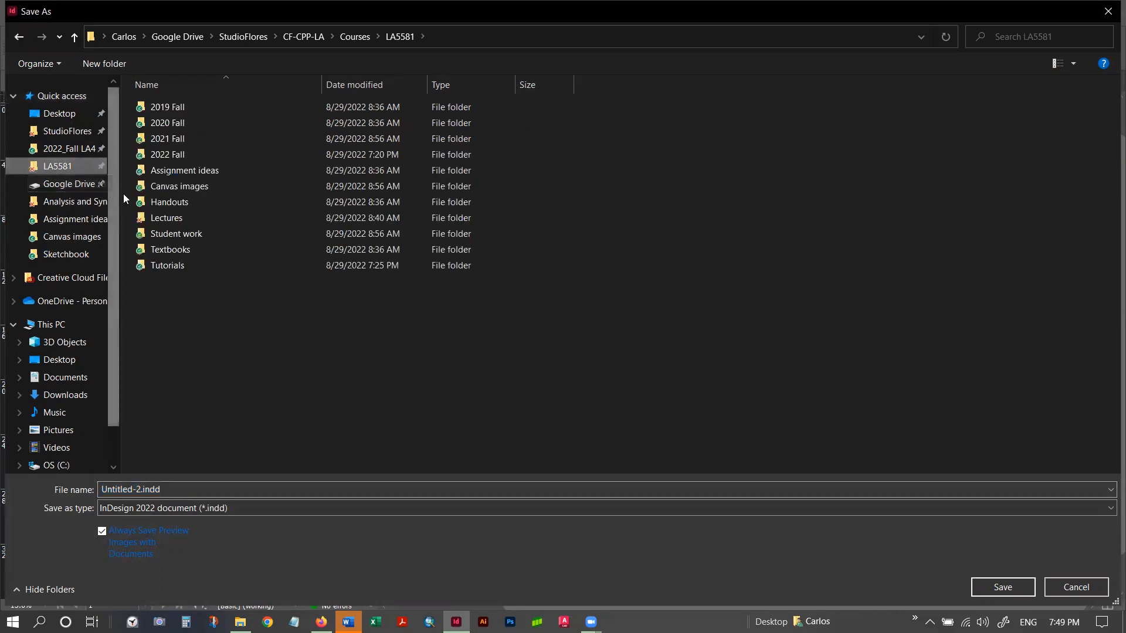
pyautogui.doubleClick(174, 156)
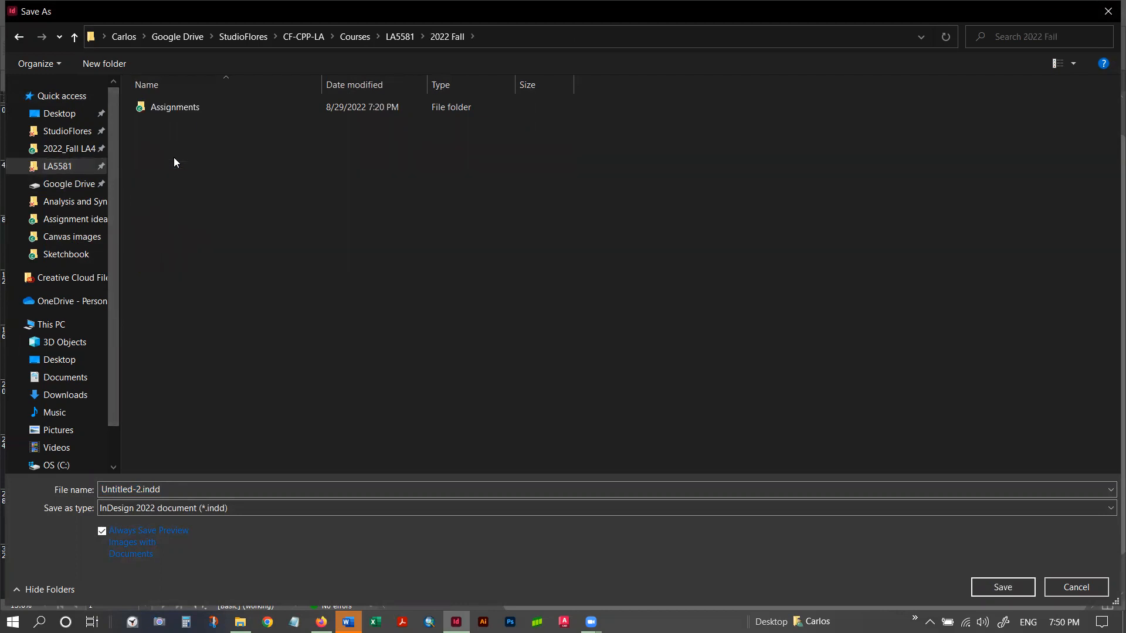
pyautogui.click(74, 39)
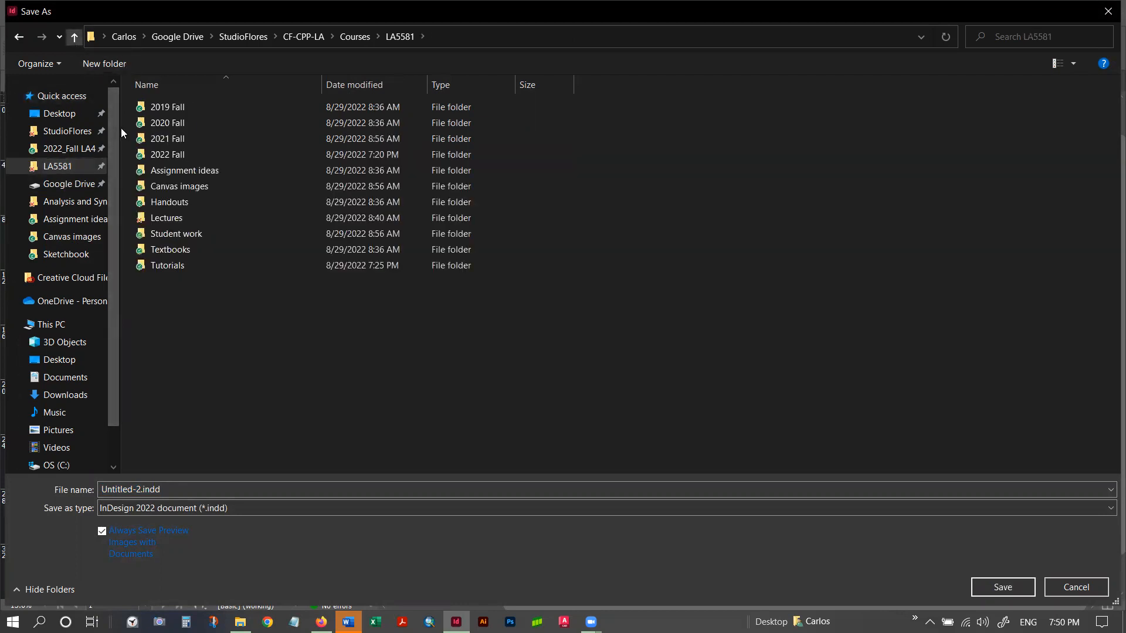
pyautogui.doubleClick(167, 266)
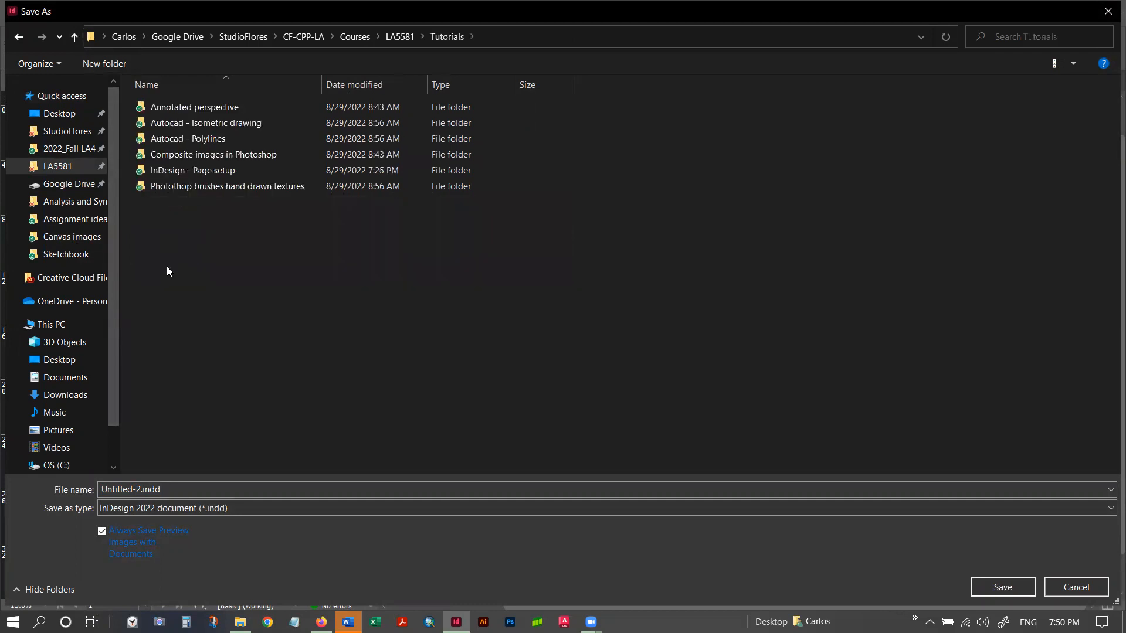
pyautogui.click(189, 174)
pyautogui.doubleClick(189, 174)
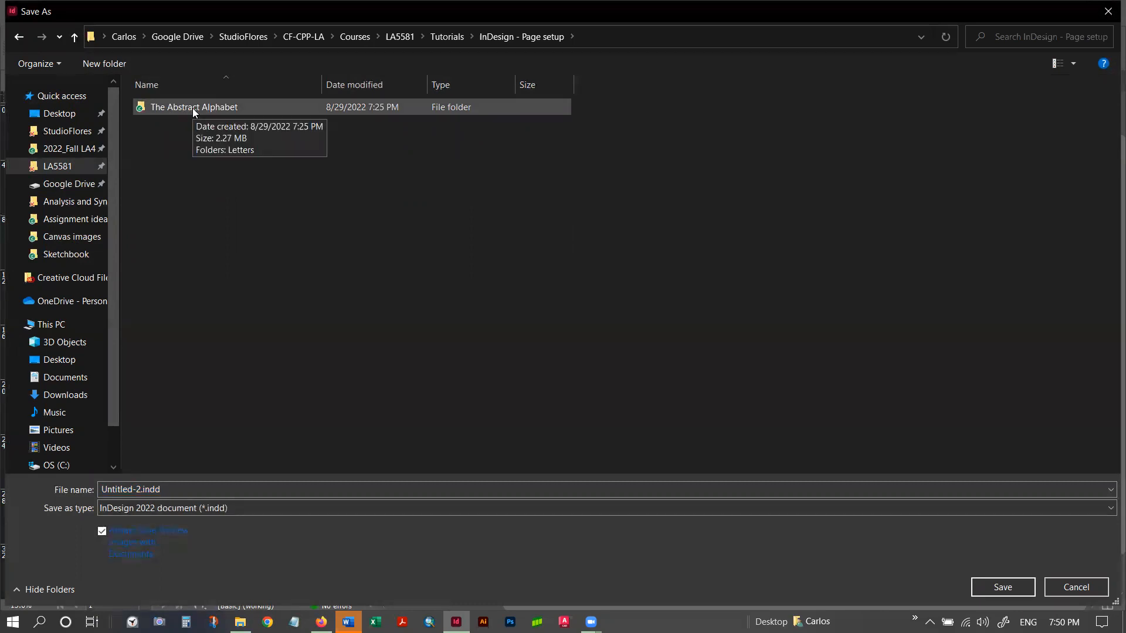
pyautogui.click(193, 108)
pyautogui.doubleClick(192, 108)
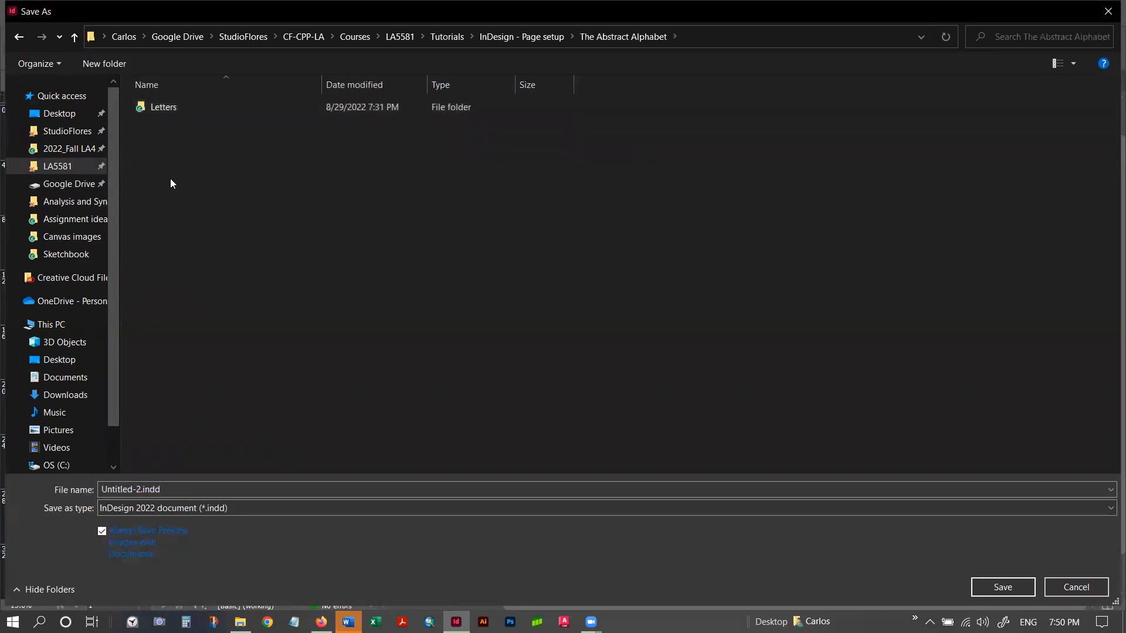
# Name the InDesign document AbstractAlphabet and save it in the chosen folder.
pyautogui.doubleClick(134, 488)
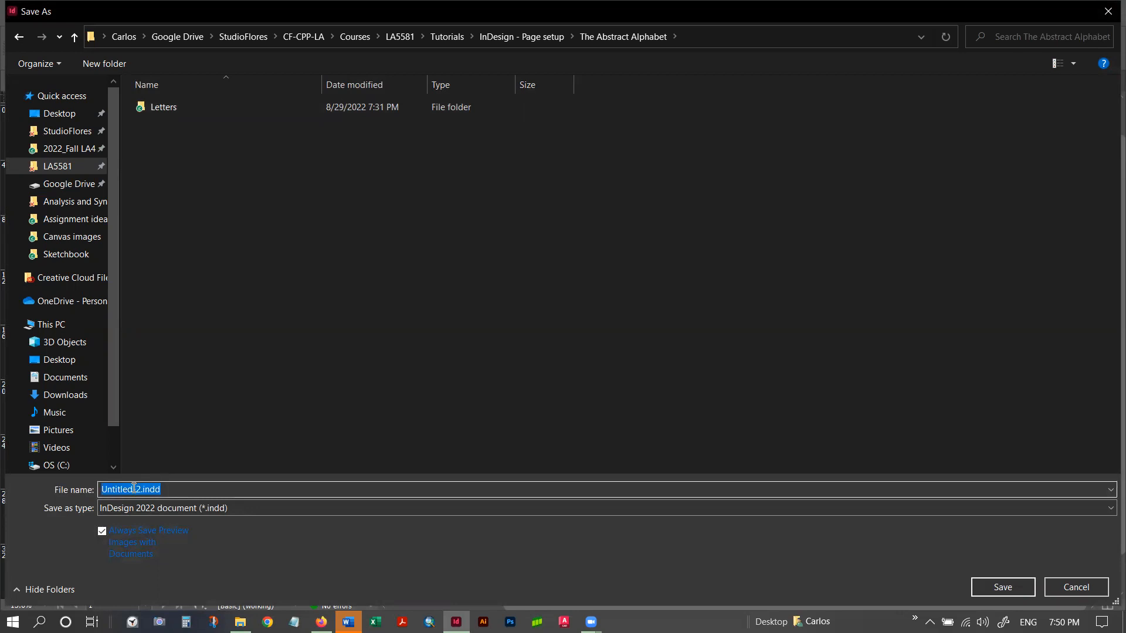
pyautogui.click(140, 488)
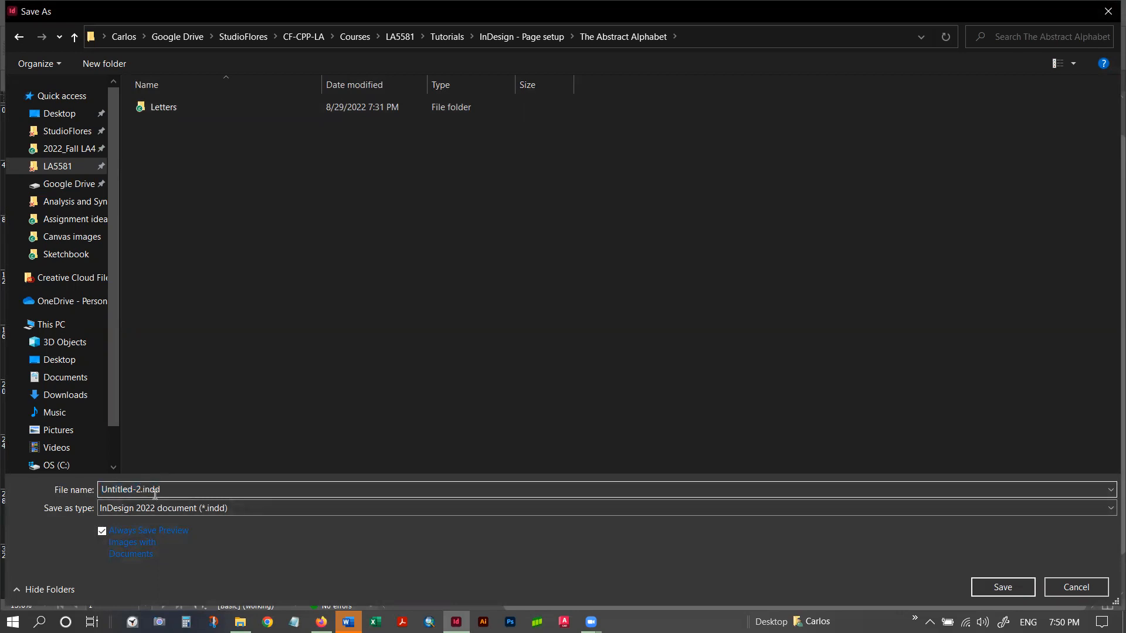
pyautogui.moveTo(140, 489); pyautogui.dragTo(95, 486)
pyautogui.write('AbstractAlphabet')
pyautogui.click(1001, 587)
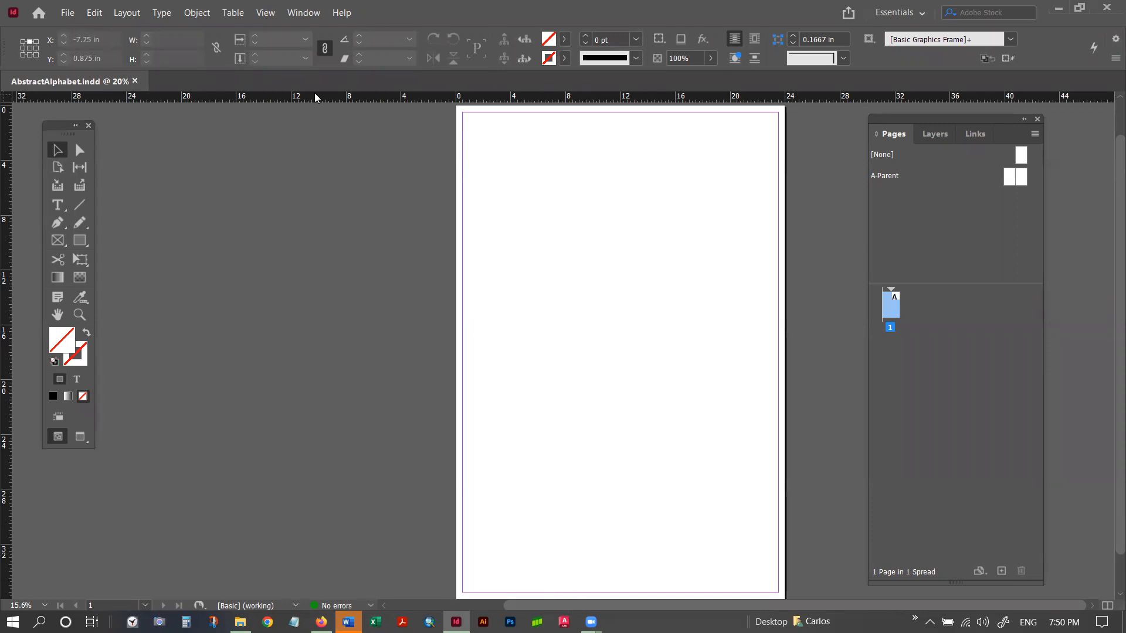
# Reposition the floating Pages group and Tools panel, and turn the Control bar off and back on.
pyautogui.moveTo(940, 121); pyautogui.dragTo(988, 126)
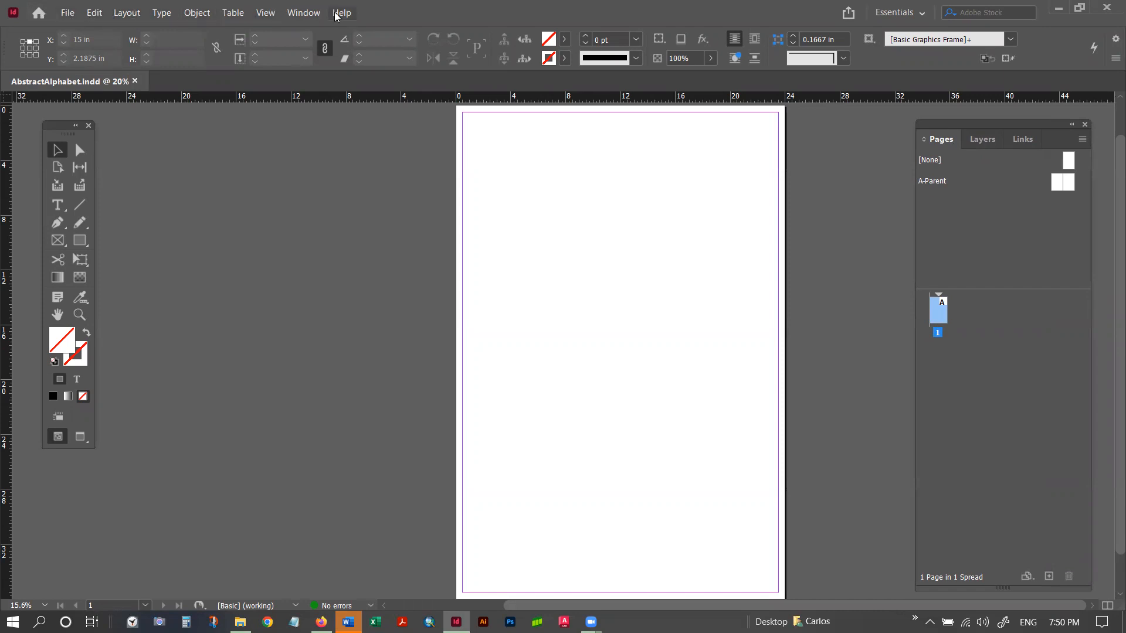
pyautogui.moveTo(73, 139); pyautogui.dragTo(78, 179)
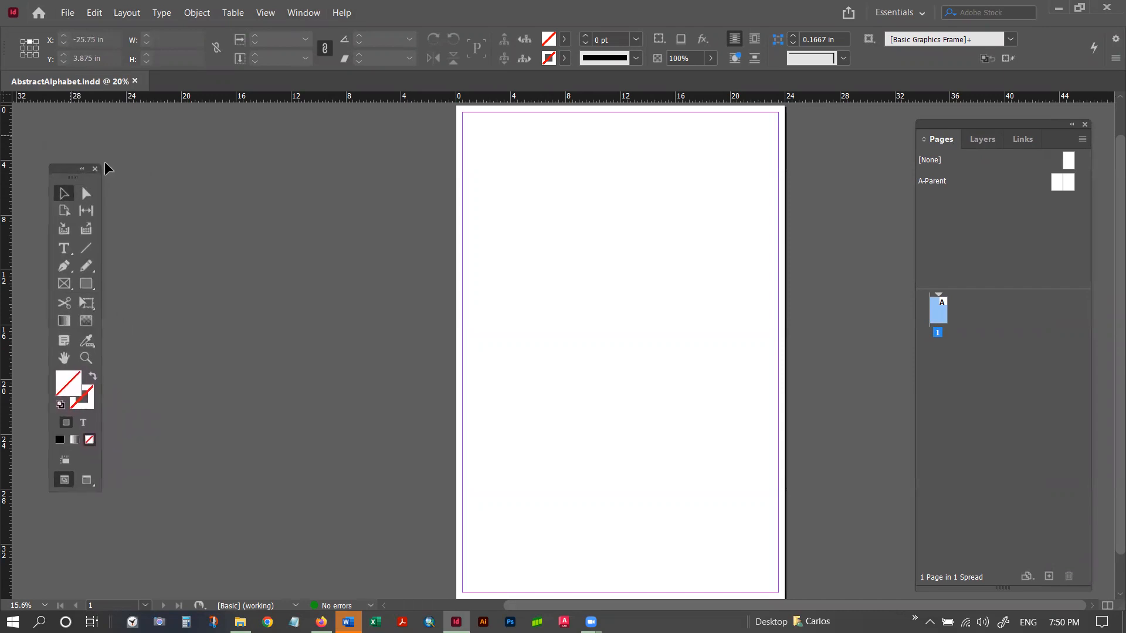
pyautogui.click(304, 13)
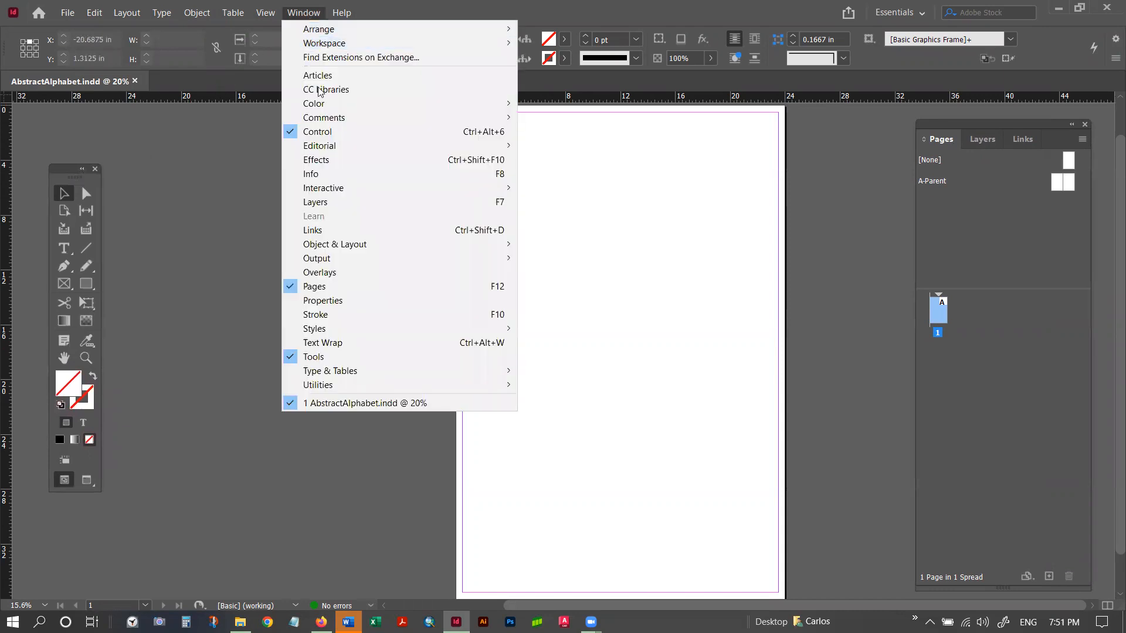
pyautogui.click(291, 132)
pyautogui.click(300, 13)
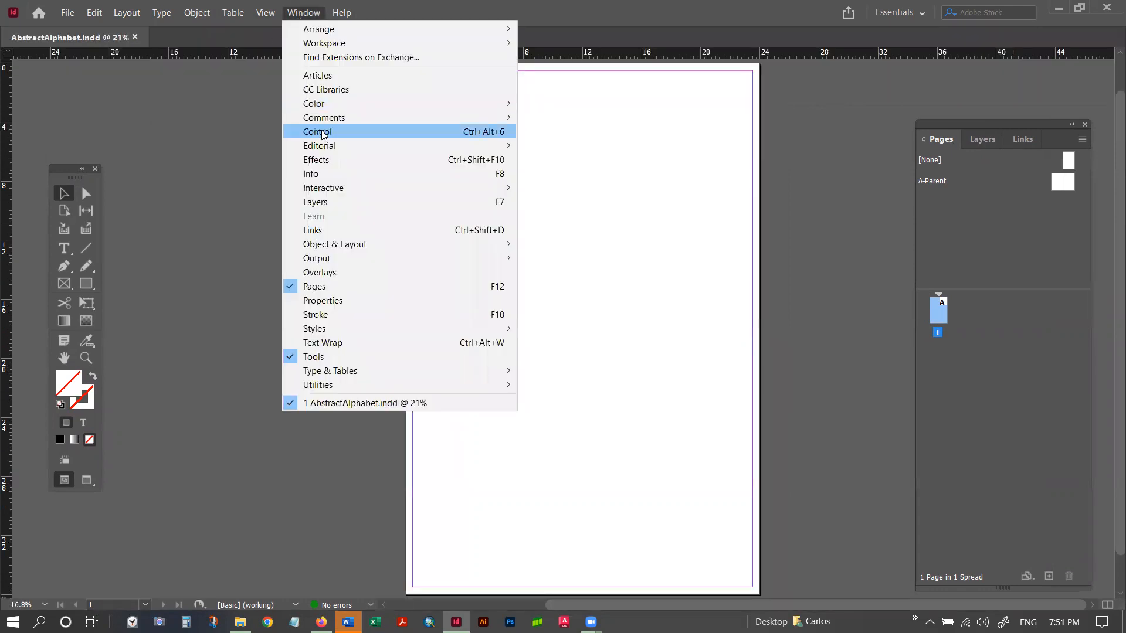
pyautogui.click(319, 131)
# Hide the Tools panel and show it again.
pyautogui.click(304, 12)
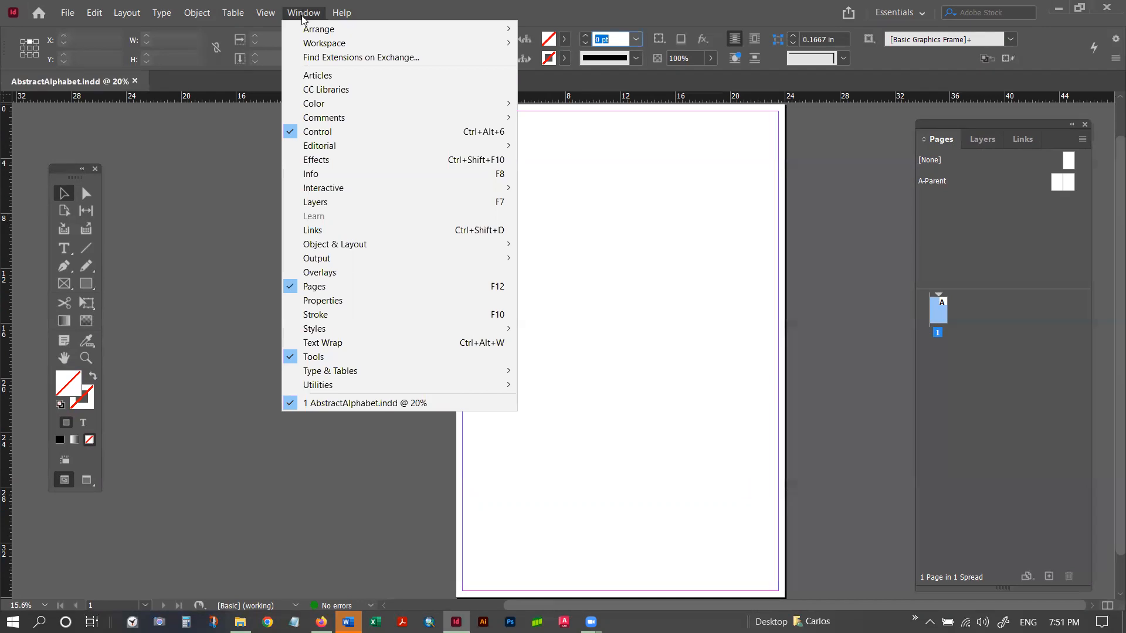
pyautogui.click(311, 358)
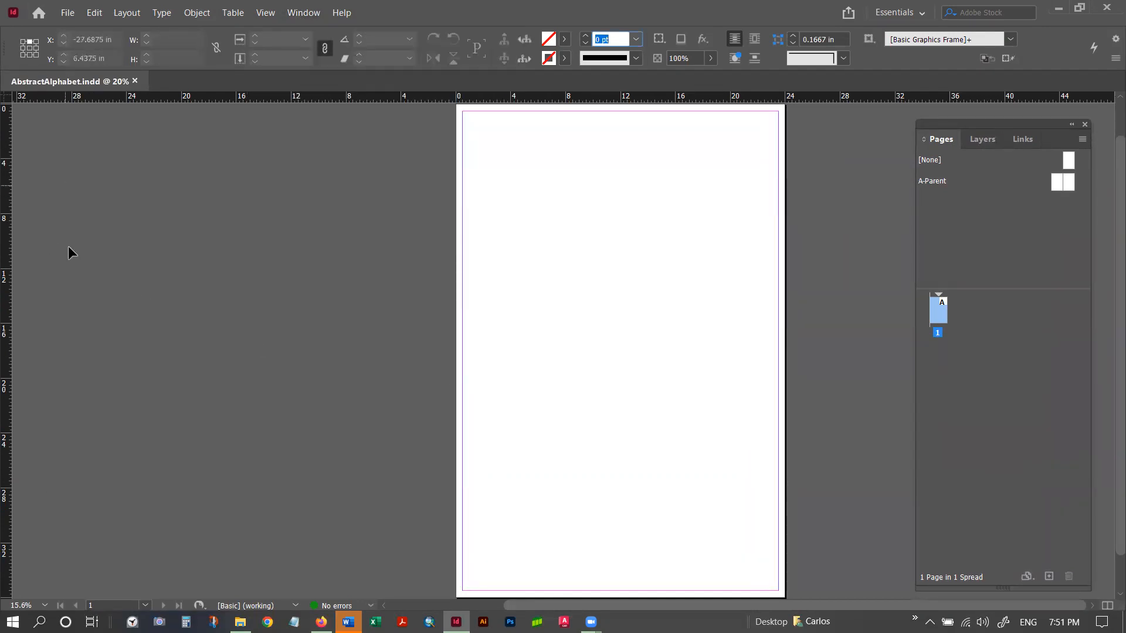
pyautogui.click(303, 13)
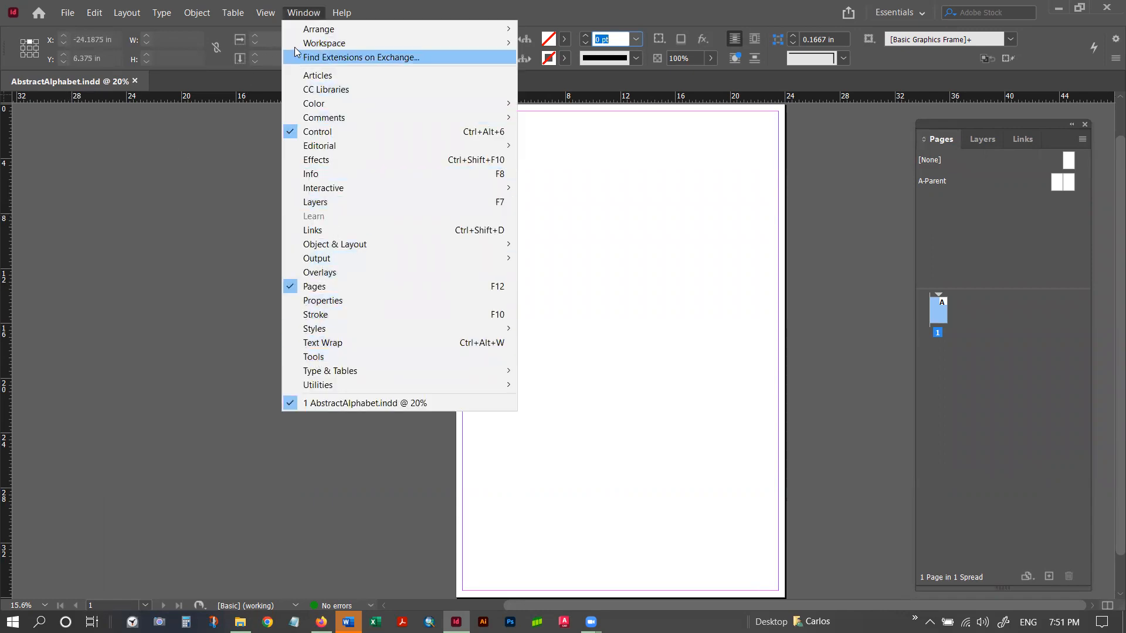
pyautogui.click(319, 358)
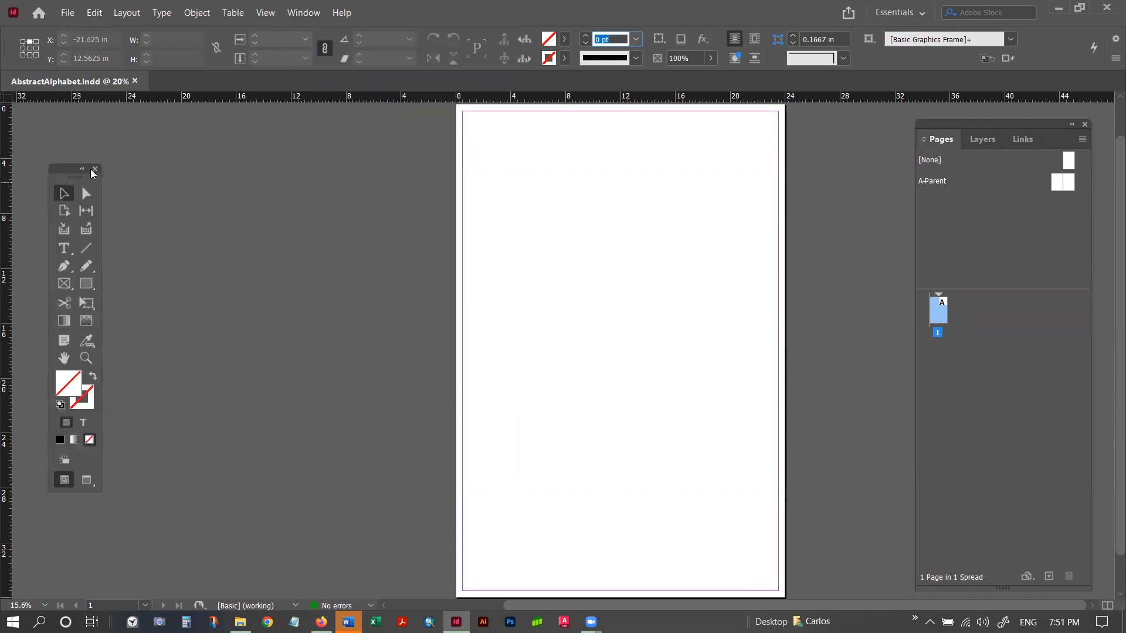
# Reposition the Tools panel and the Pages group, and separate the Pages panel from its group and close it.
pyautogui.moveTo(78, 182); pyautogui.dragTo(92, 168)
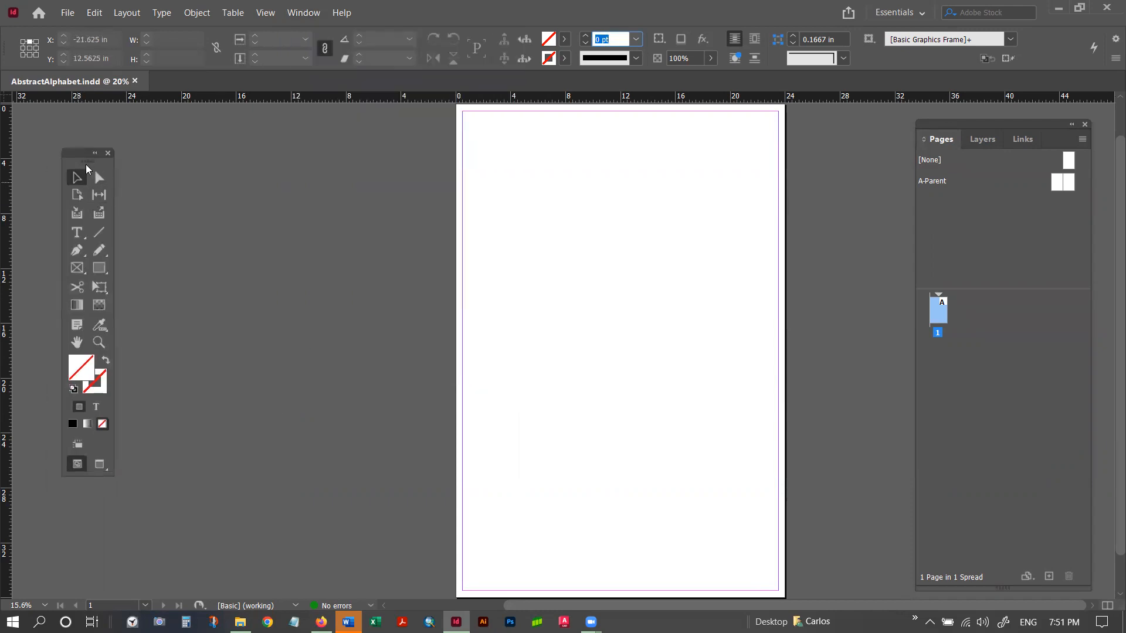
pyautogui.moveTo(1005, 124); pyautogui.dragTo(1009, 122)
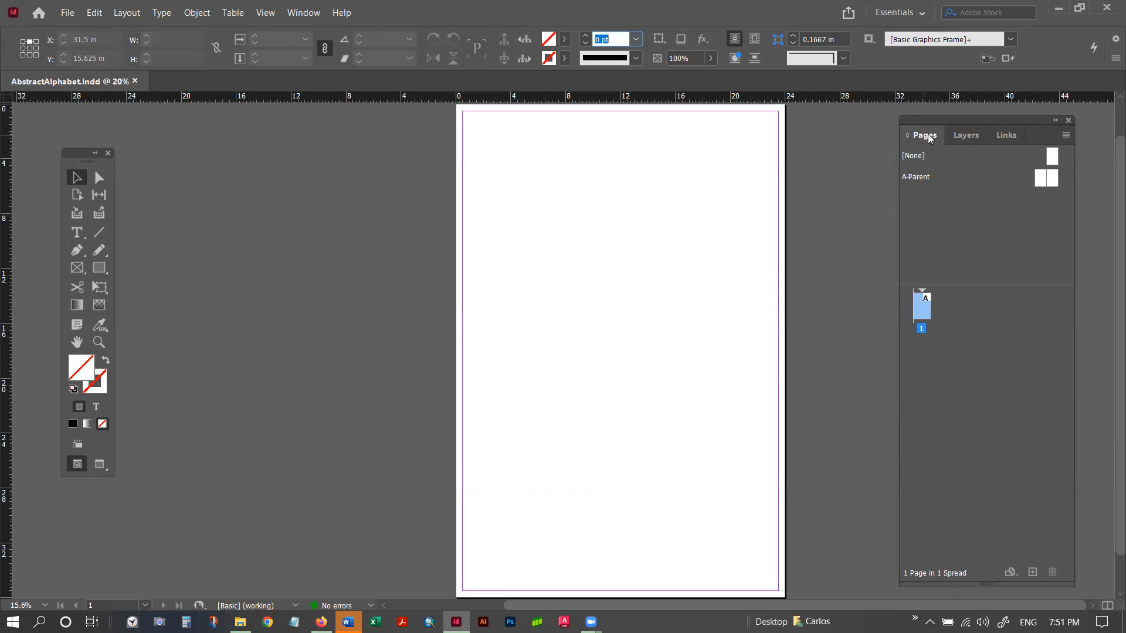
pyautogui.moveTo(925, 137); pyautogui.dragTo(826, 194)
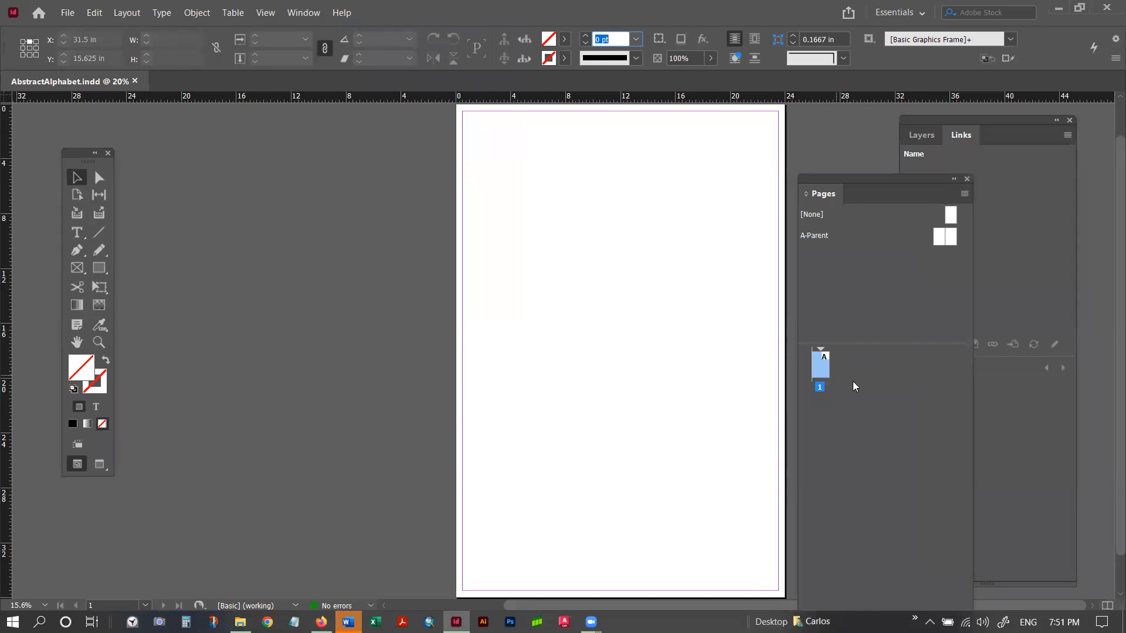
pyautogui.click(967, 179)
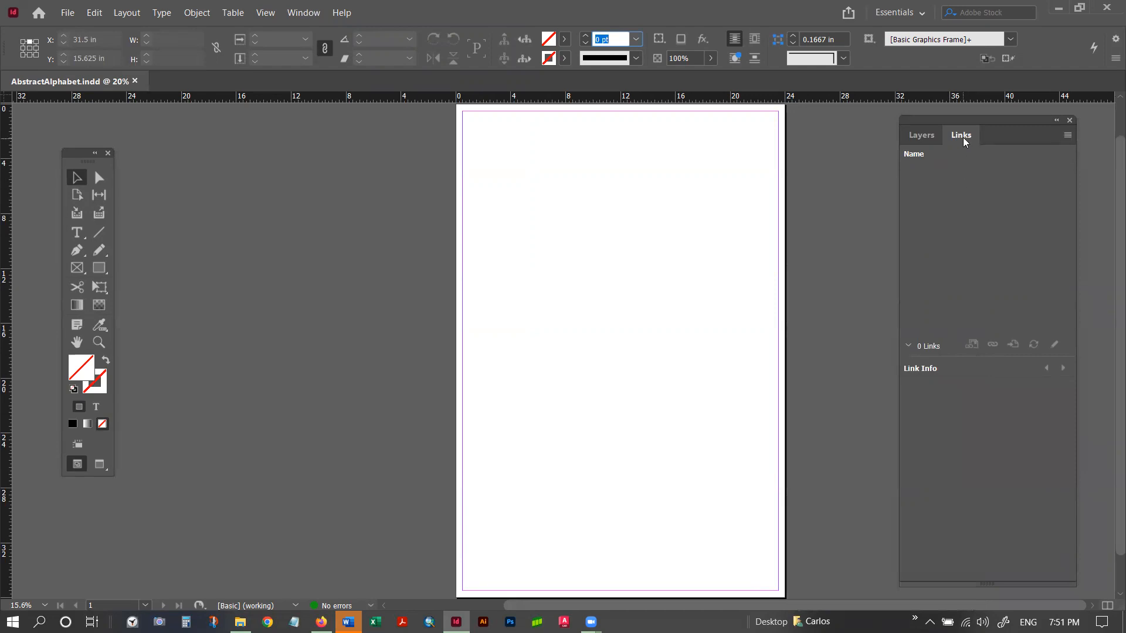
# Switch between the Layers and Links panels, and bring the Layers panel to the front.
pyautogui.click(925, 139)
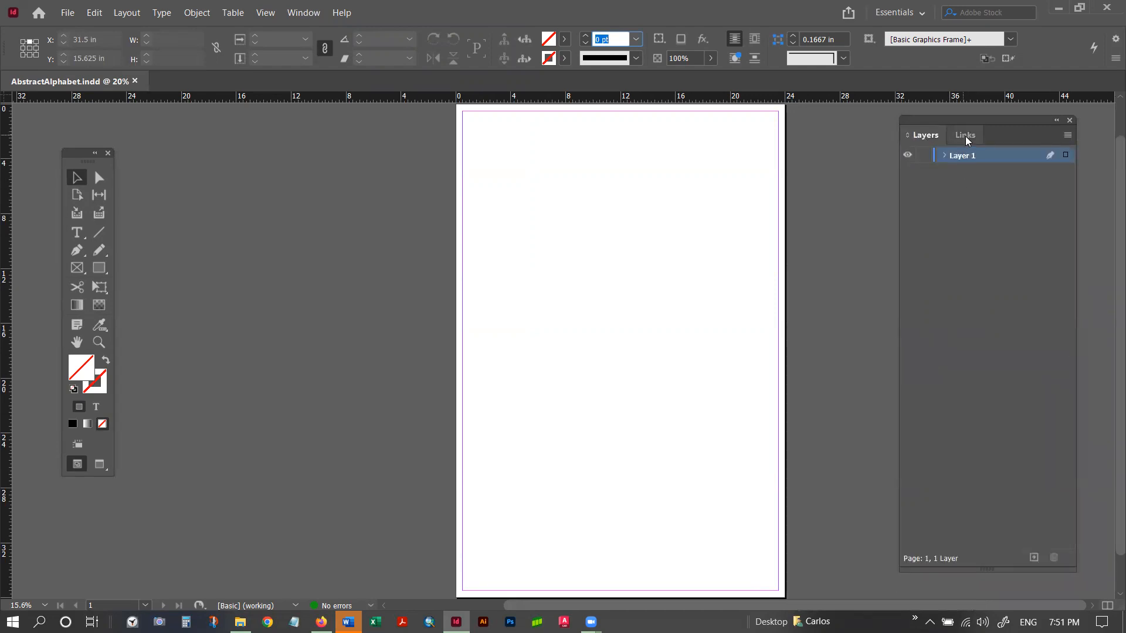
pyautogui.click(967, 140)
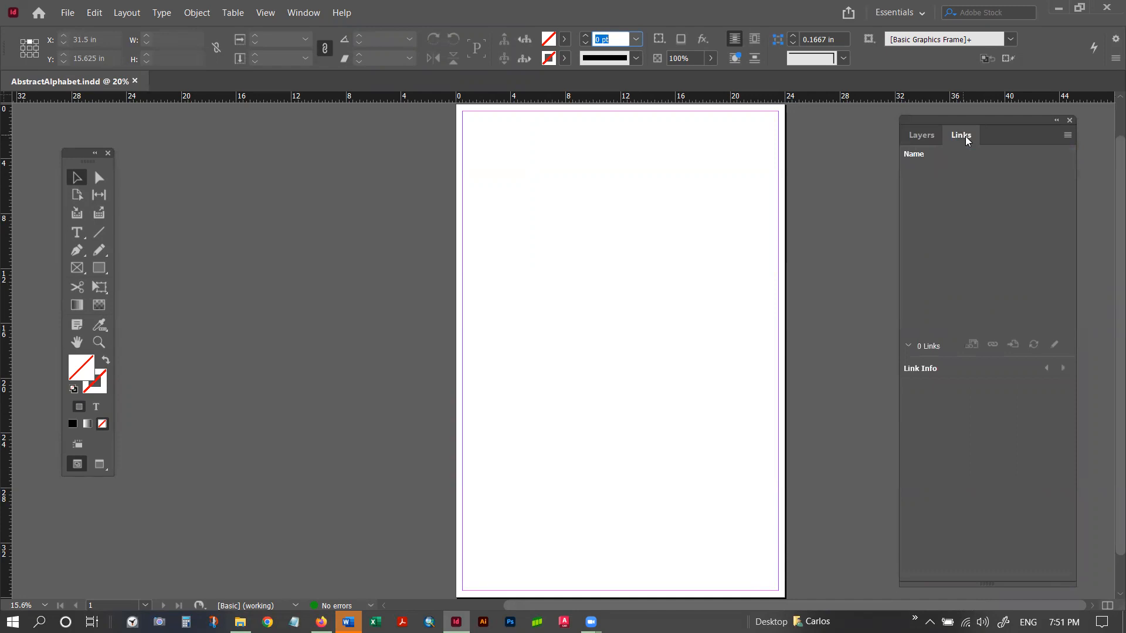
pyautogui.click(304, 13)
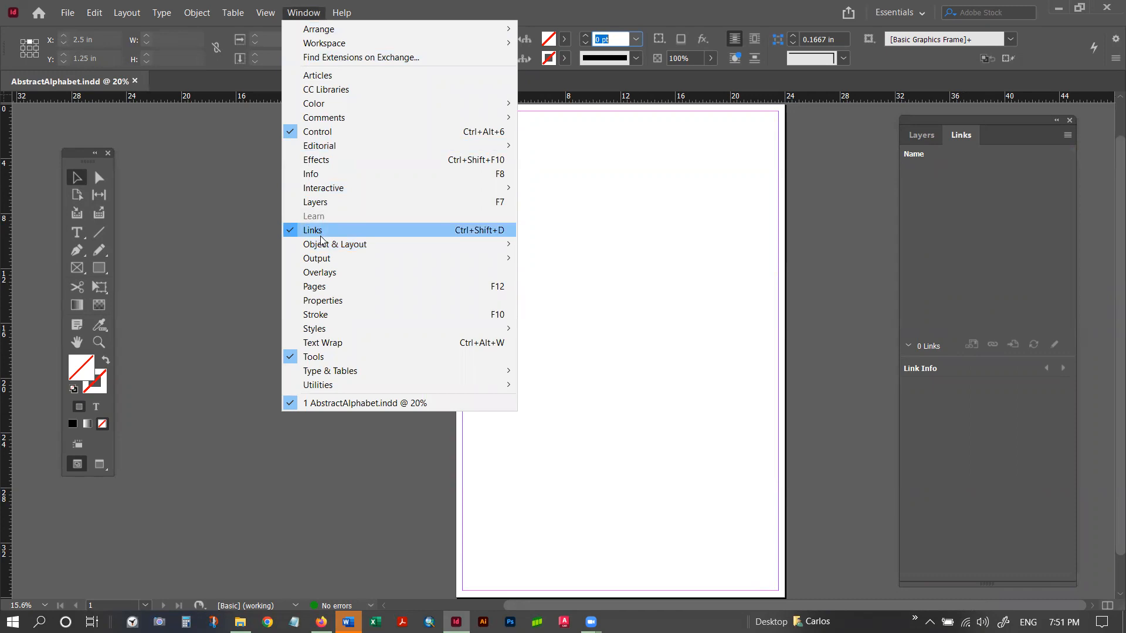
pyautogui.moveTo(350, 254)
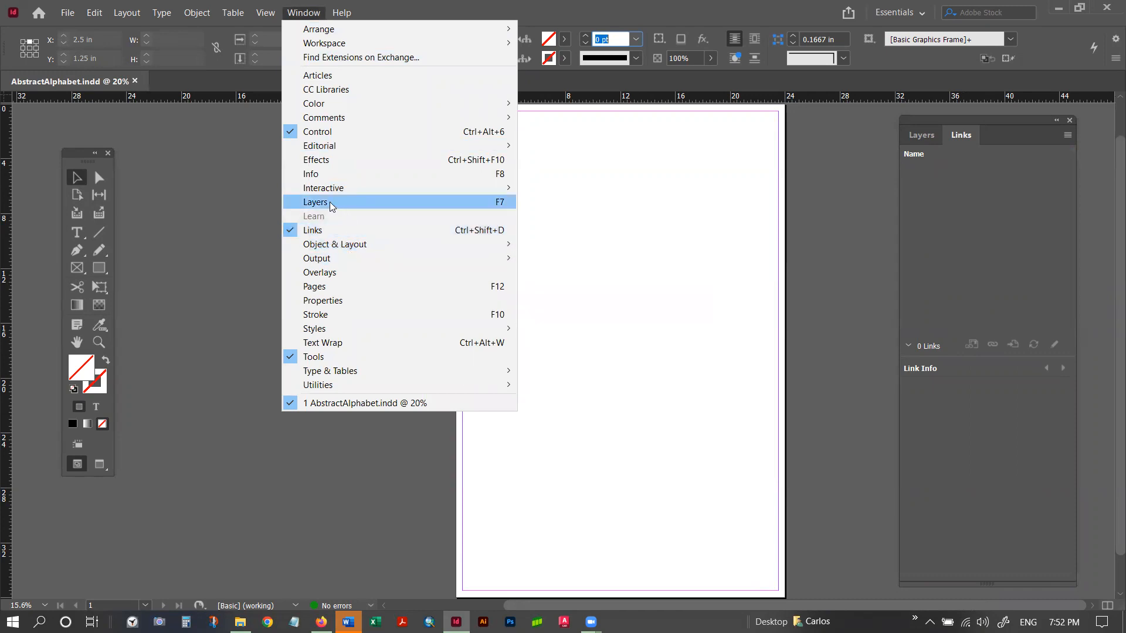
pyautogui.click(328, 201)
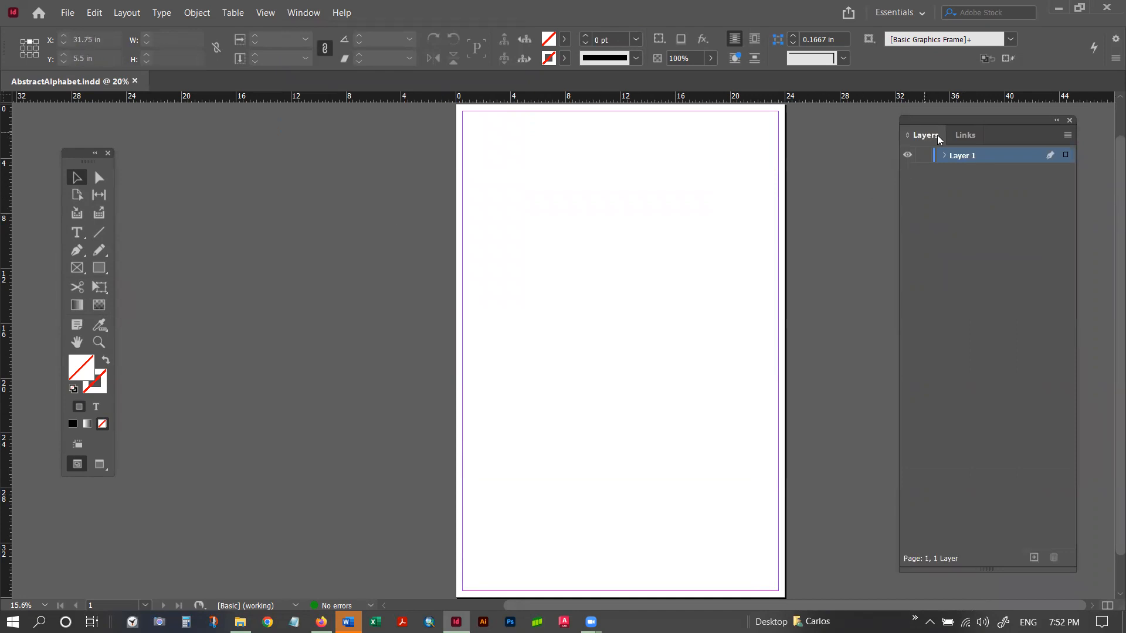
# Reposition the Layers and Links panel group farther from the page, and pan the page slightly with the Hand tool.
pyautogui.moveTo(1005, 121)
pyautogui.mouseDown()
pyautogui.moveTo(990, 121)
pyautogui.moveTo(1035, 120)
pyautogui.moveTo(1015, 125)
pyautogui.mouseUp()
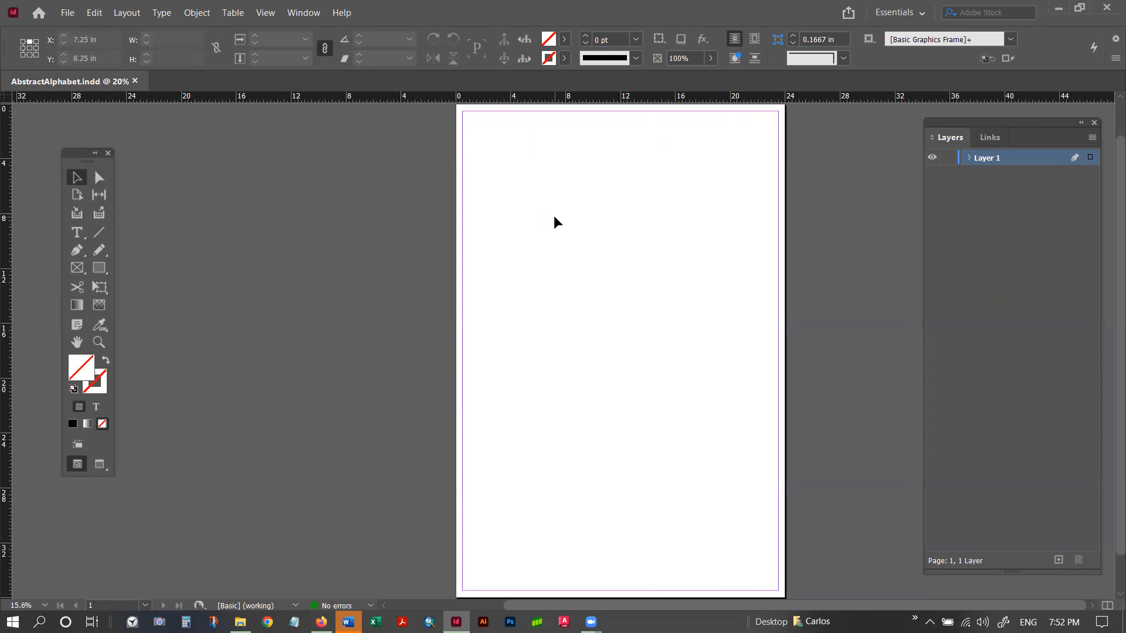
pyautogui.moveTo(566, 218); pyautogui.dragTo(589, 224)
pyautogui.moveTo(526, 153); pyautogui.dragTo(807, 382)
pyautogui.scroll(-1, 538, 300)
pyautogui.scroll(1, 538, 299)
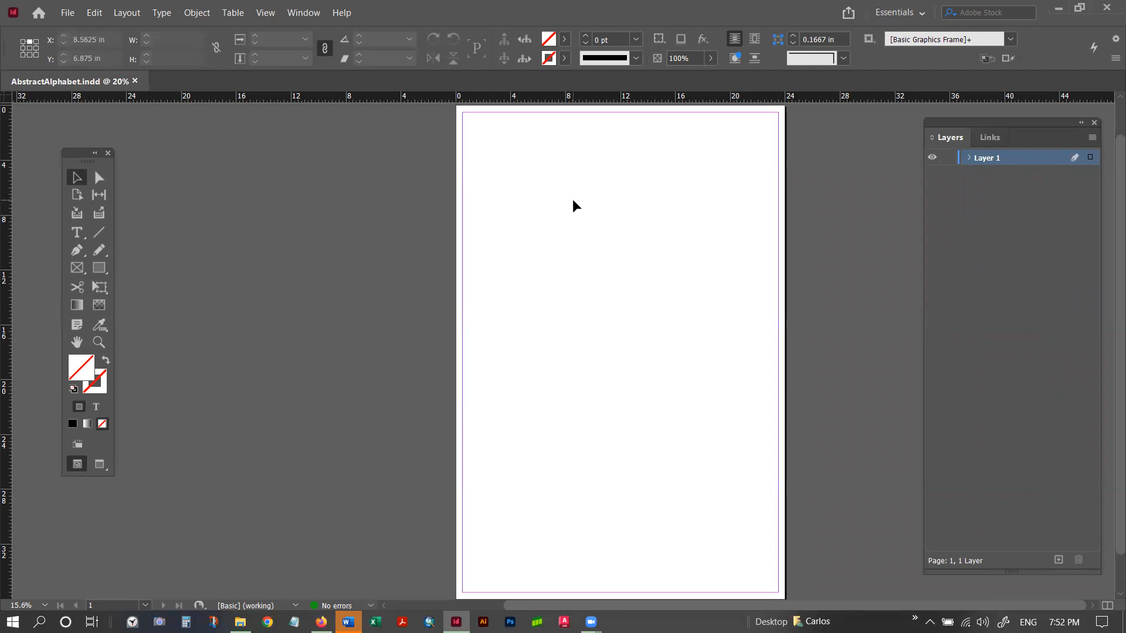
pyautogui.click(76, 346)
pyautogui.moveTo(610, 249)
pyautogui.mouseDown()
pyautogui.moveTo(642, 238)
pyautogui.moveTo(582, 266)
pyautogui.moveTo(530, 259)
pyautogui.moveTo(566, 194)
pyautogui.moveTo(603, 178)
pyautogui.moveTo(625, 272)
pyautogui.moveTo(629, 190)
pyautogui.moveTo(626, 259)
pyautogui.moveTo(629, 236)
pyautogui.mouseUp()
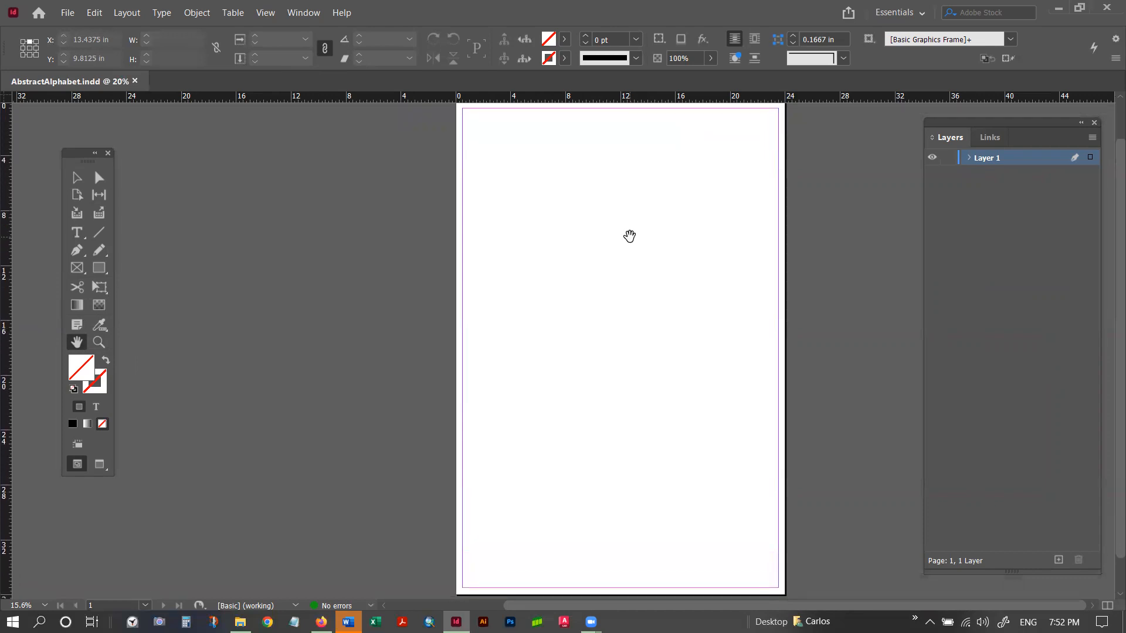
# Magnify the page to 50% with the Zoom tool, and reduce the magnification to 13%.
pyautogui.click(99, 342)
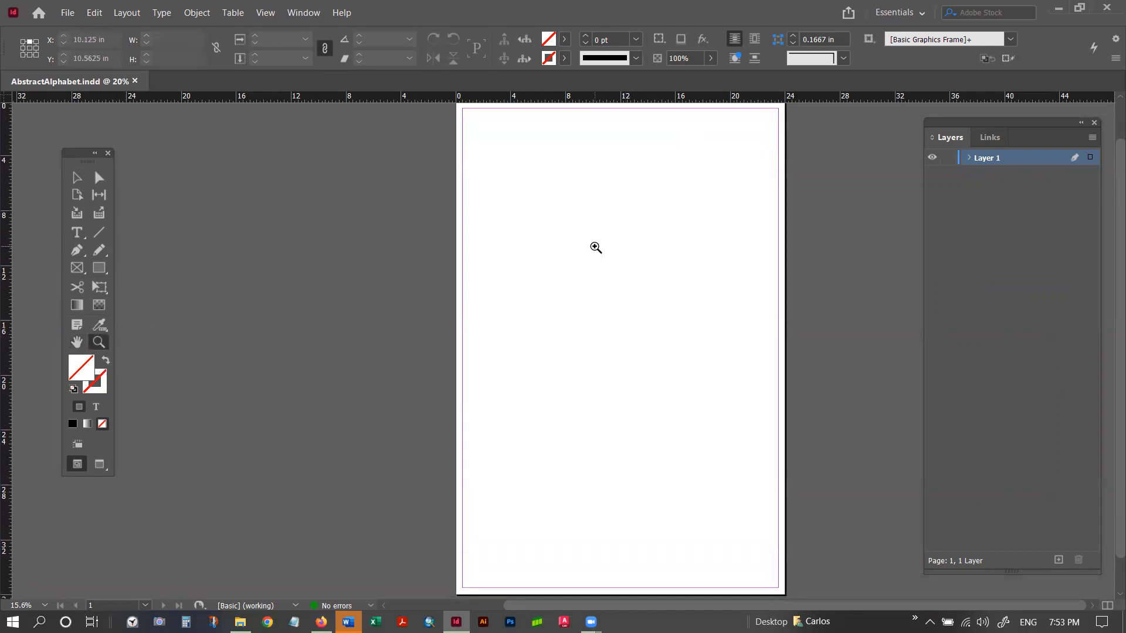
pyautogui.click(596, 248)
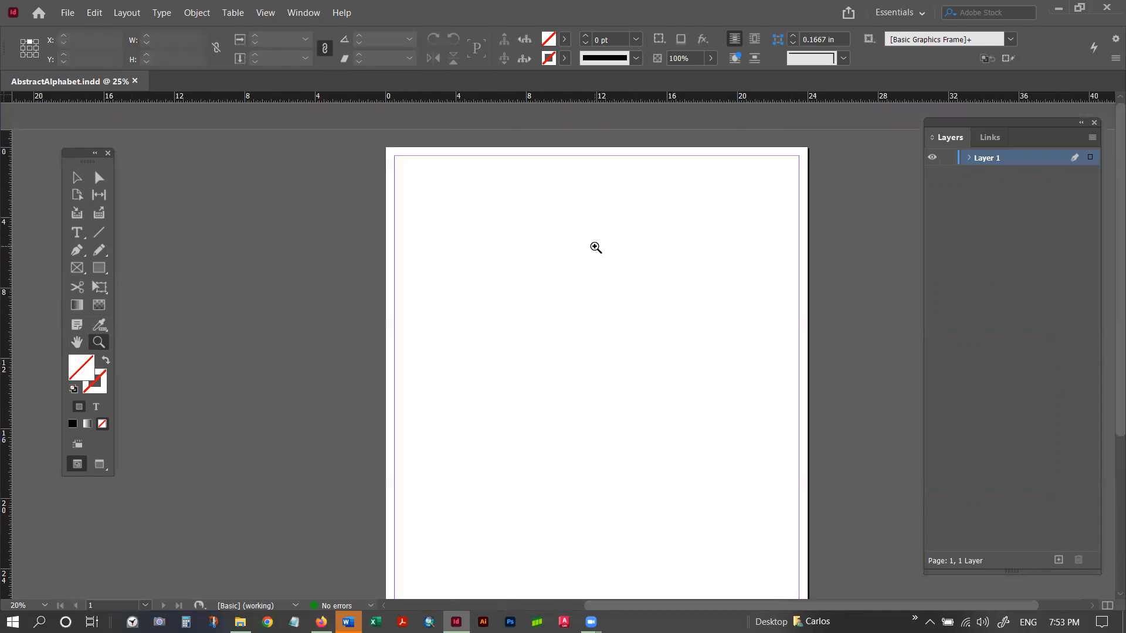
pyautogui.click(631, 218)
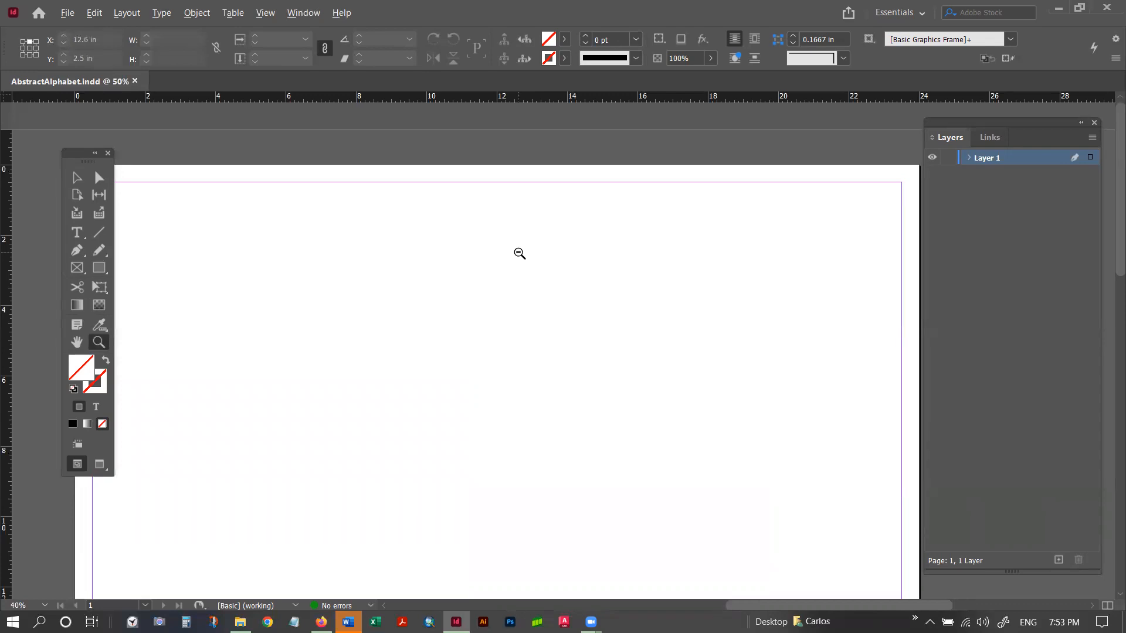
pyautogui.press('alt')
pyautogui.press('alt')
pyautogui.keyDown('alt'); pyautogui.click(514, 244); pyautogui.keyUp('alt')
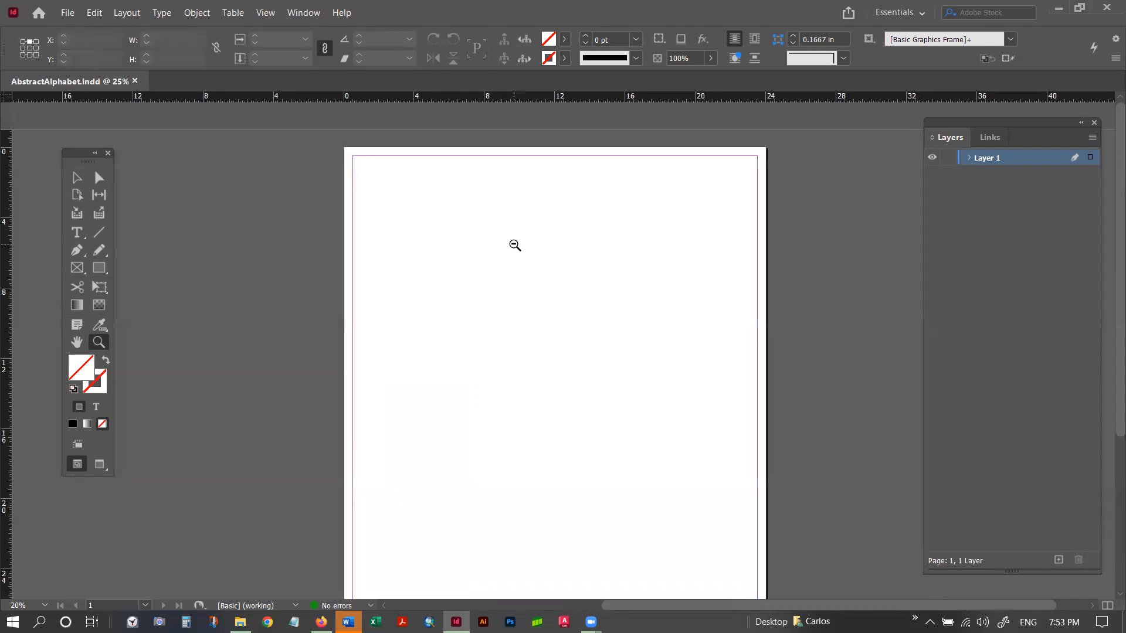
pyautogui.keyDown('alt'); pyautogui.click(515, 245); pyautogui.keyUp('alt')
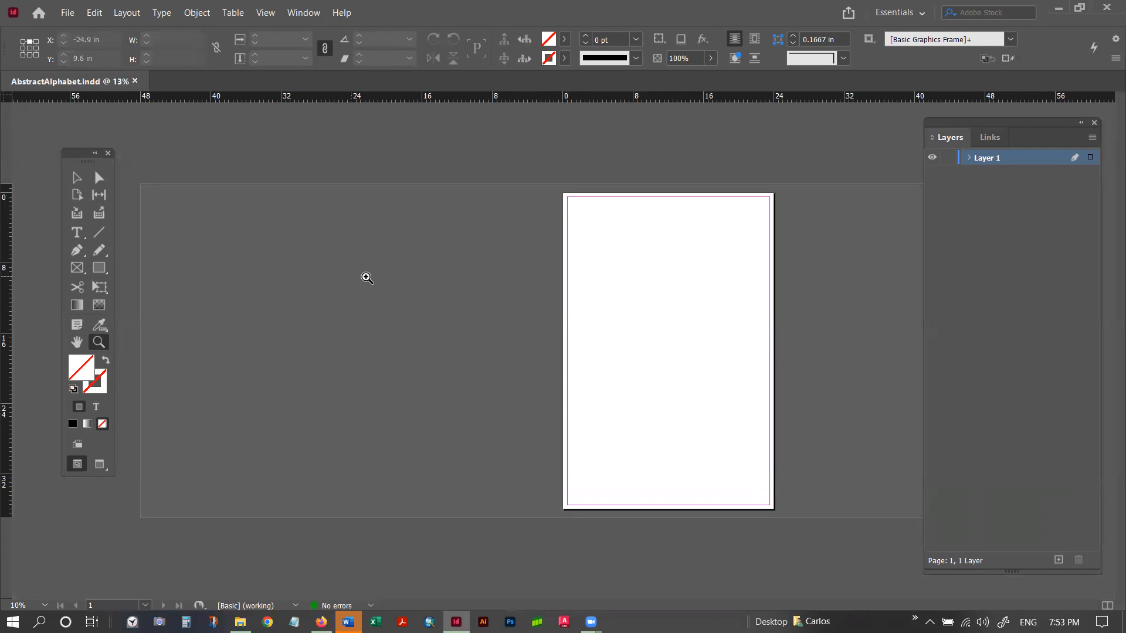
# Return to the Selection tool and practise zooming in and out on the page, ending at 25%.
pyautogui.click(76, 183)
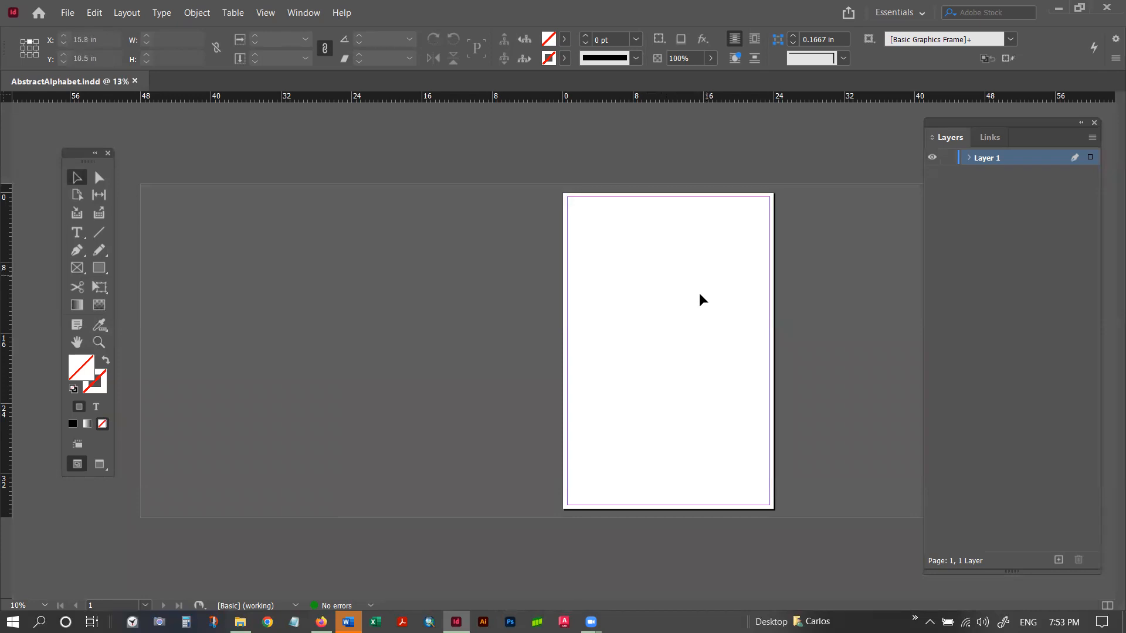
pyautogui.hotkey('ctrl', '=')
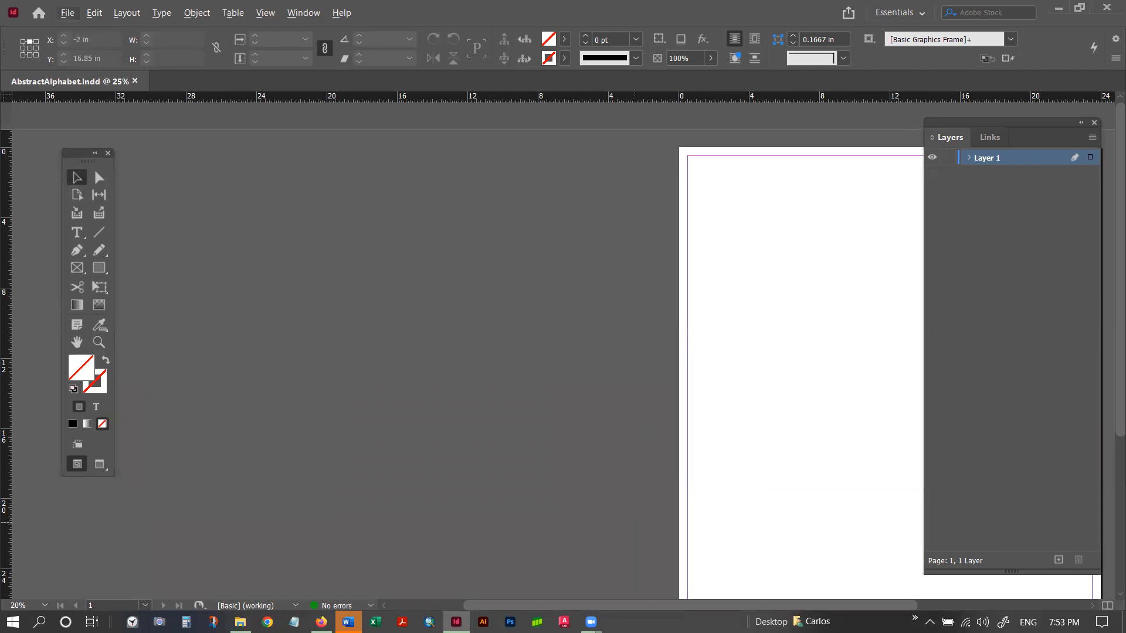
pyautogui.moveTo(635, 605); pyautogui.dragTo(769, 605)
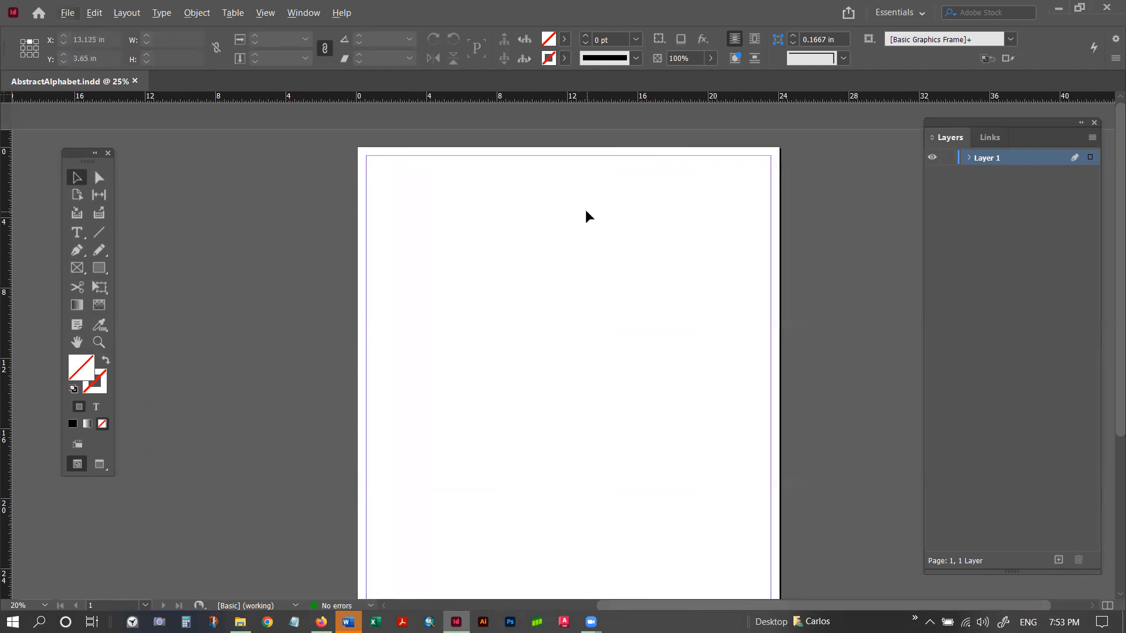
pyautogui.scroll(1, 586, 211)
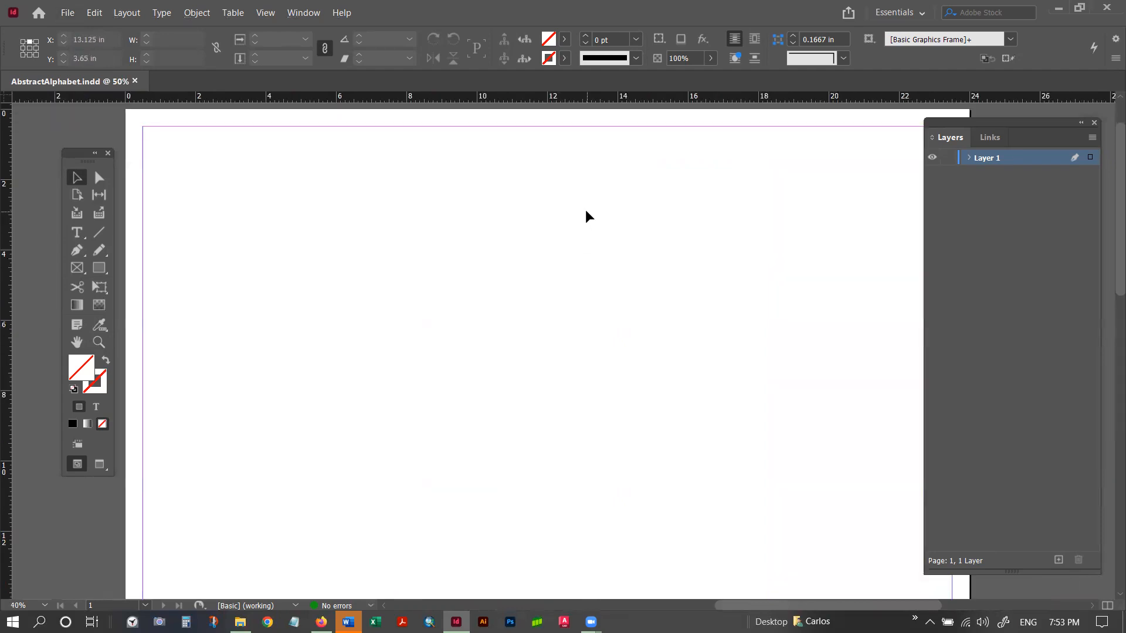
pyautogui.scroll(-1, 586, 212)
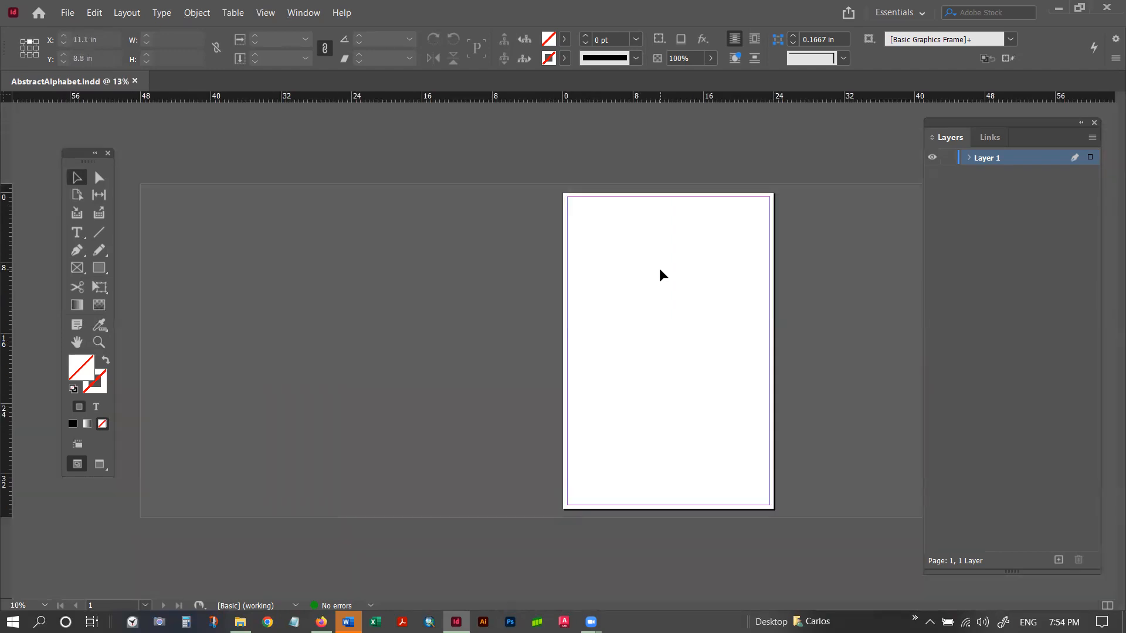
pyautogui.scroll(1, 659, 268)
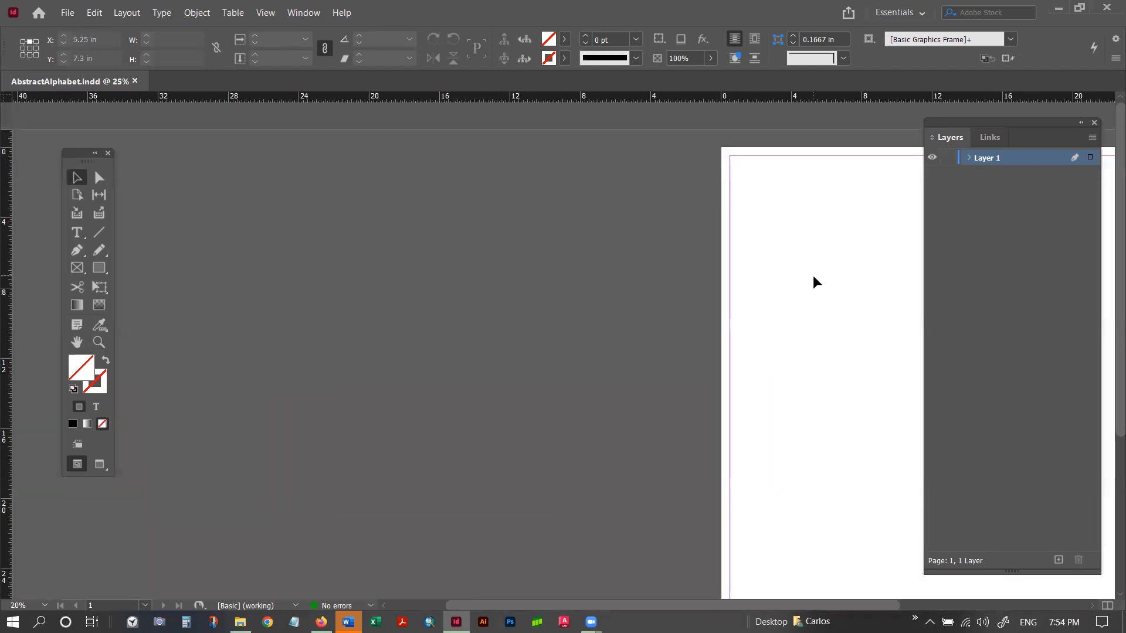
# Recentre the page with the Hand tool and zoom out to show the whole page.
pyautogui.click(77, 343)
pyautogui.moveTo(813, 287); pyautogui.dragTo(505, 281)
pyautogui.moveTo(698, 606)
pyautogui.mouseDown()
pyautogui.moveTo(589, 606)
pyautogui.moveTo(730, 606)
pyautogui.moveTo(675, 607)
pyautogui.moveTo(704, 606)
pyautogui.mouseUp()
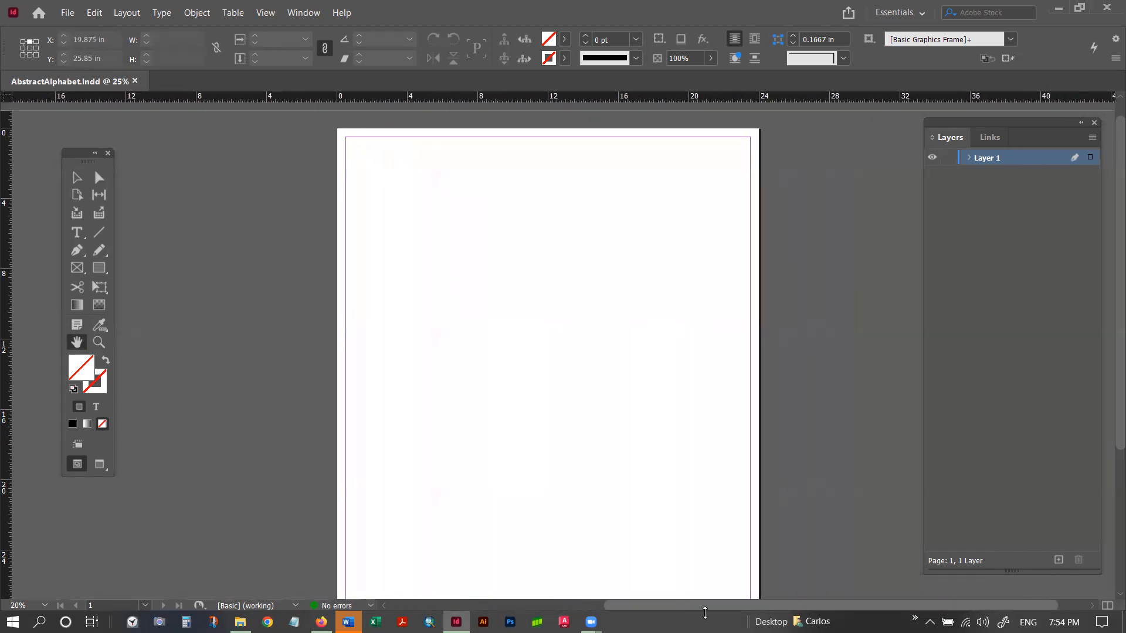
pyautogui.hotkey('ctrl', '-')
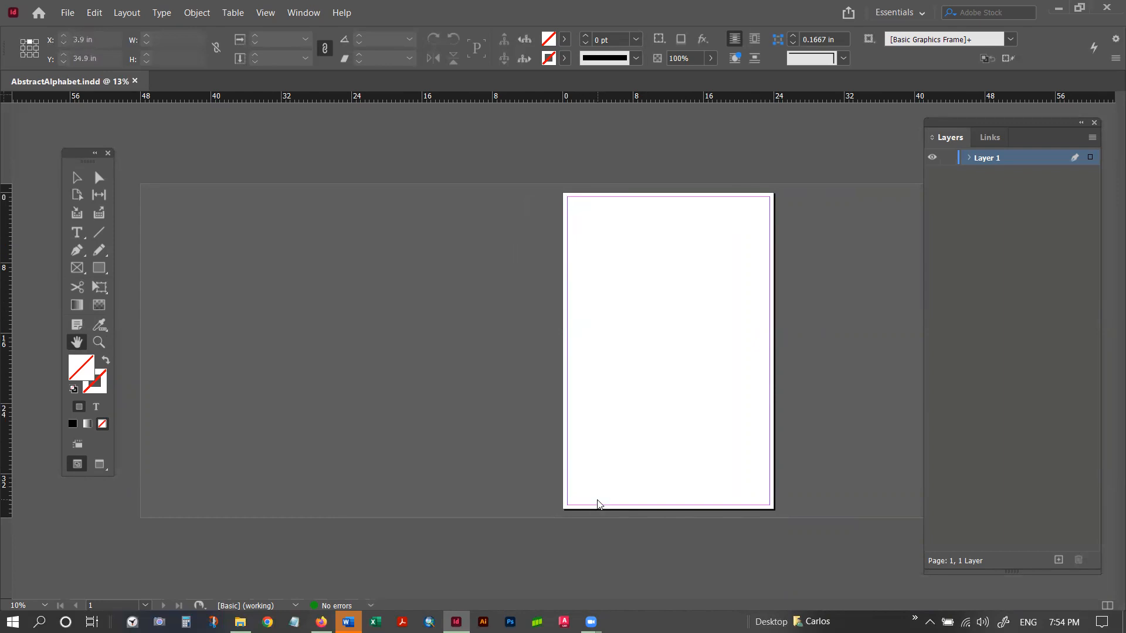
# Open the Margins and Columns settings for the page and reposition the dialog.
pyautogui.click(127, 14)
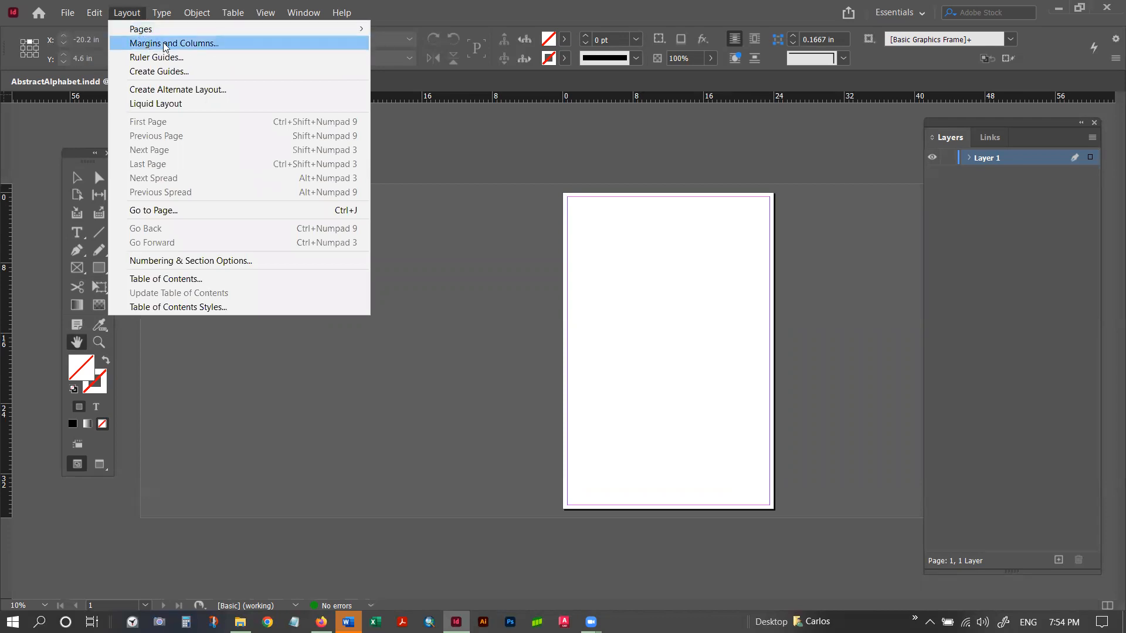
pyautogui.click(197, 43)
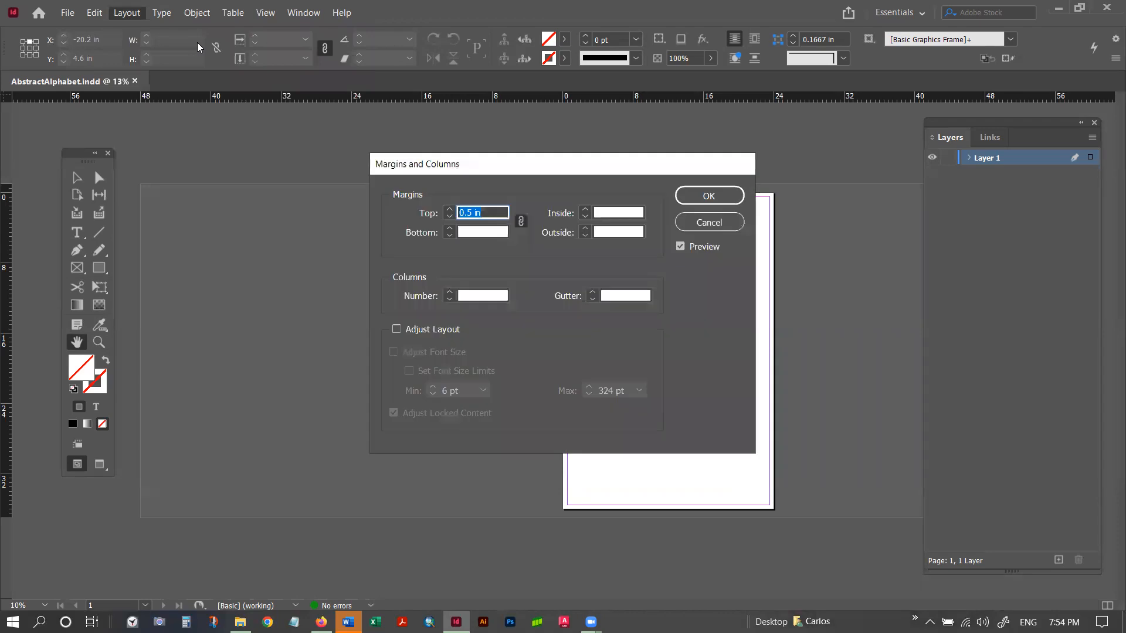
pyautogui.moveTo(485, 172); pyautogui.dragTo(468, 189)
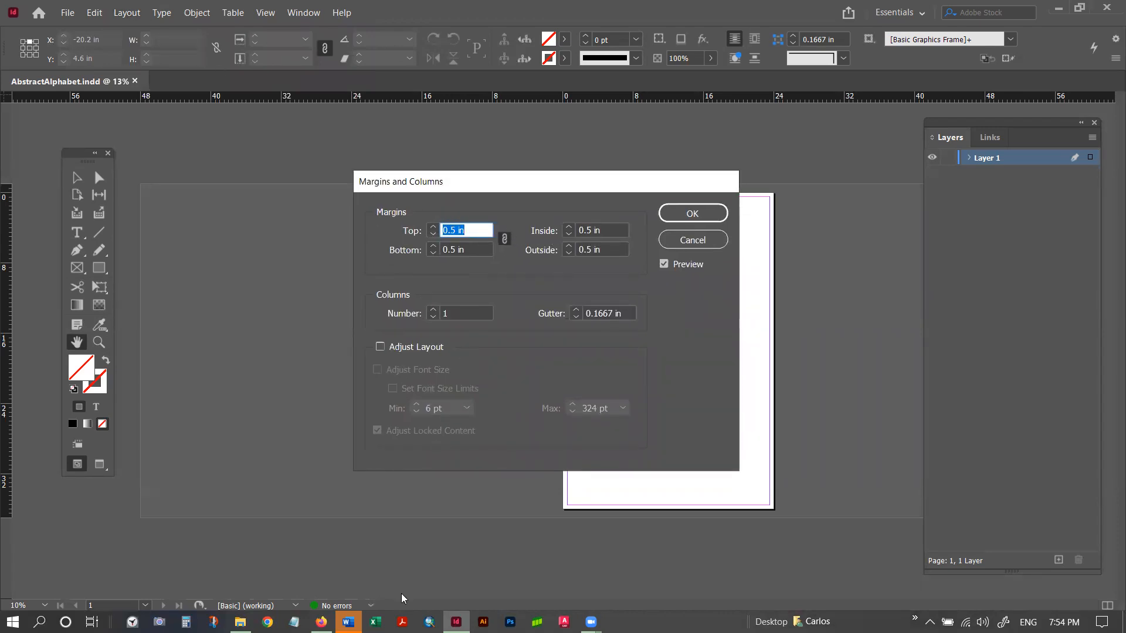
# Switch to Firefox and look up the required margins in the assignment's image and layout guidelines.
pyautogui.click(321, 622)
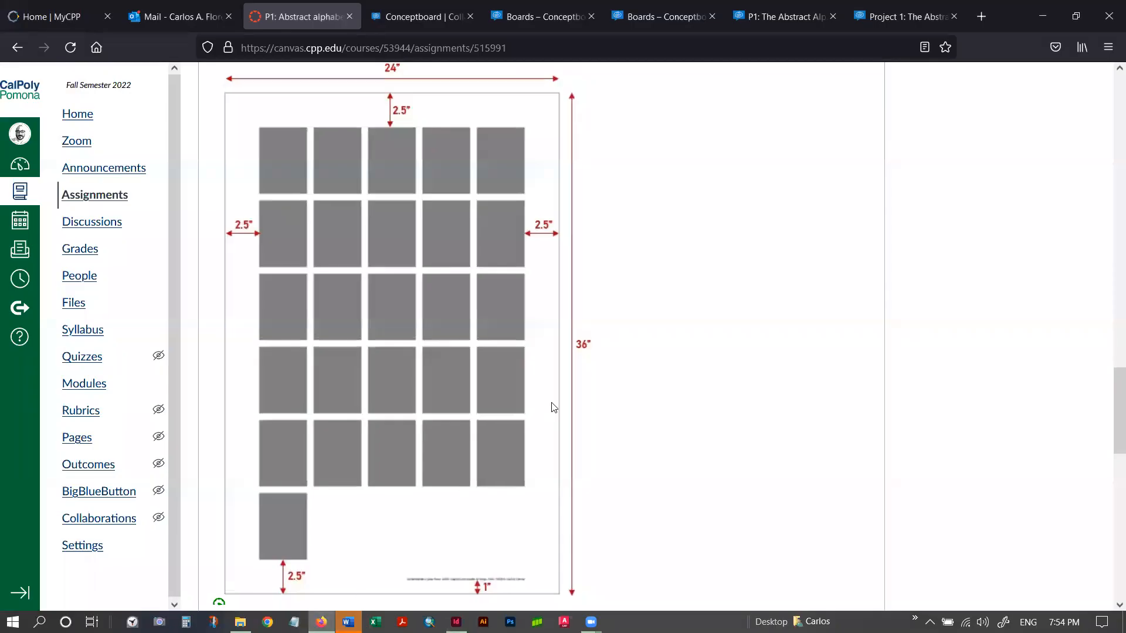
pyautogui.scroll(2, 554, 408)
pyautogui.scroll(9, 554, 408)
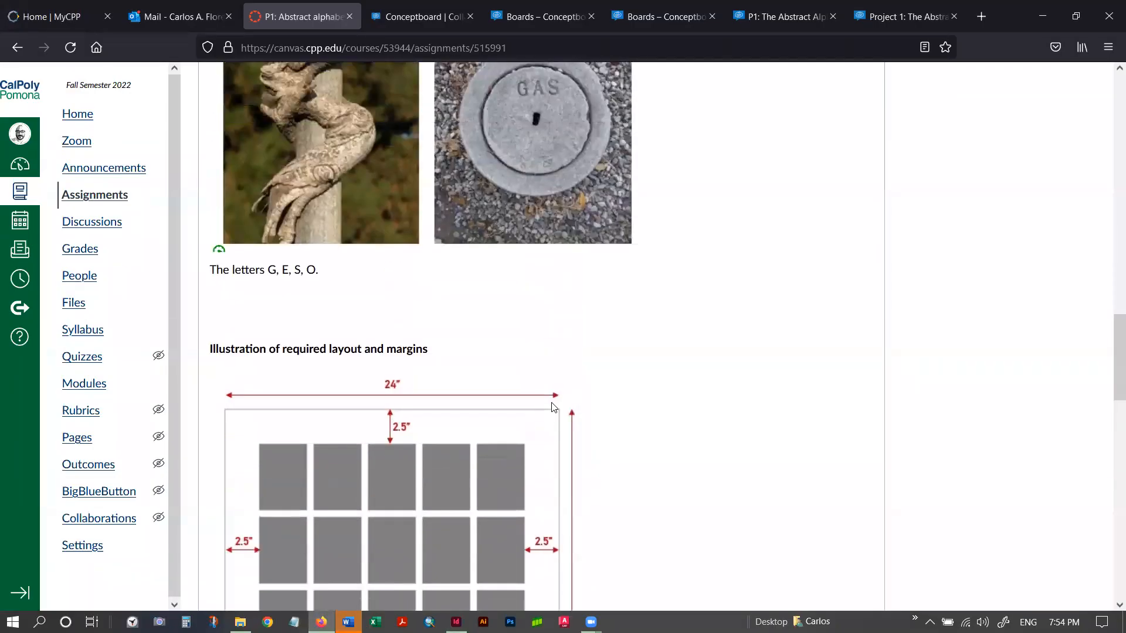
pyautogui.scroll(7, 553, 402)
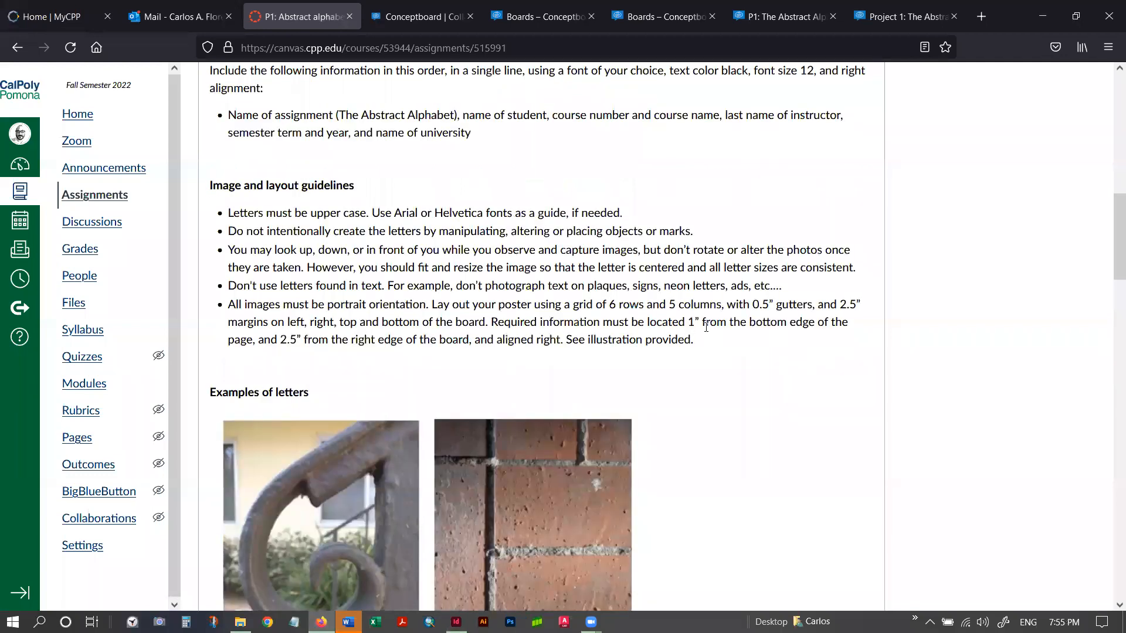
pyautogui.moveTo(839, 305); pyautogui.dragTo(860, 303)
# Switch back to InDesign and set all four page margins to 2.5 in, applying the change.
pyautogui.click(468, 611)
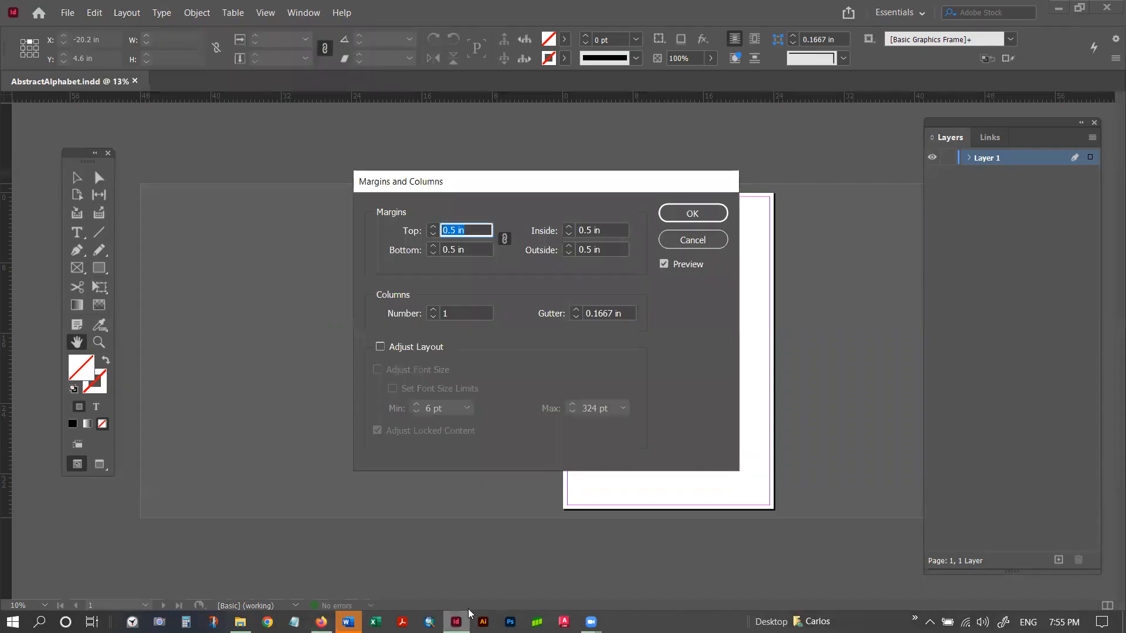
pyautogui.click(433, 227)
pyautogui.click(434, 227)
pyautogui.click(434, 227)
pyautogui.click(433, 227)
pyautogui.click(433, 227)
pyautogui.click(434, 227)
pyautogui.click(434, 227)
pyautogui.click(433, 227)
pyautogui.click(433, 227)
pyautogui.click(434, 227)
pyautogui.click(434, 227)
pyautogui.click(433, 227)
pyautogui.click(434, 228)
pyautogui.click(434, 228)
pyautogui.click(433, 227)
pyautogui.click(433, 228)
pyautogui.click(433, 228)
pyautogui.click(433, 227)
pyautogui.click(434, 228)
pyautogui.click(434, 228)
pyautogui.click(433, 227)
pyautogui.click(433, 227)
pyautogui.click(434, 227)
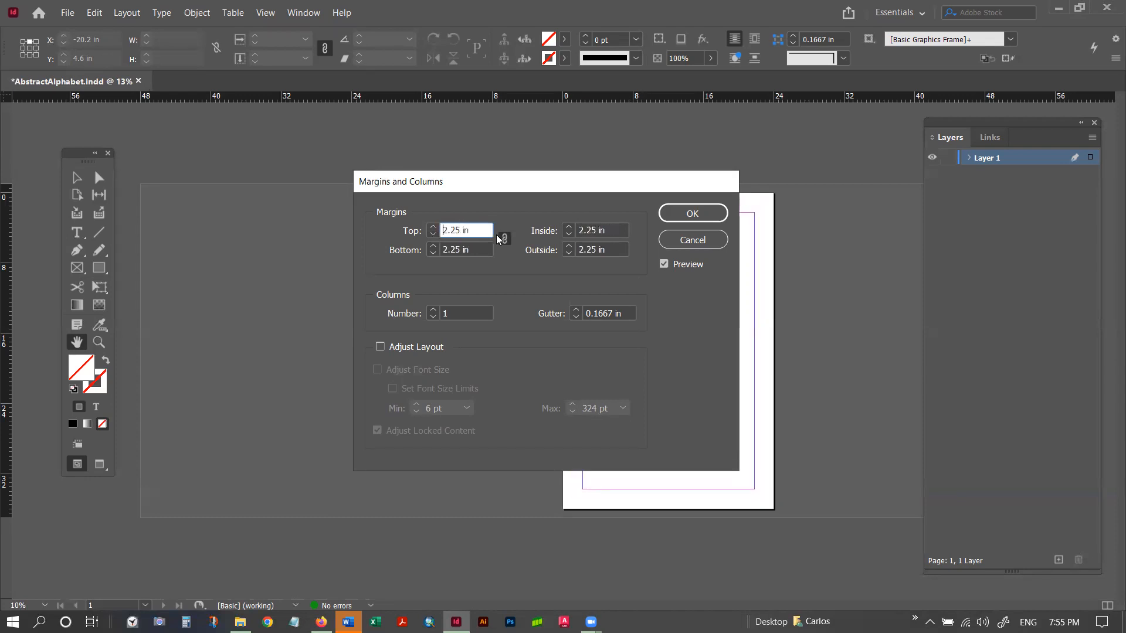
pyautogui.click(435, 227)
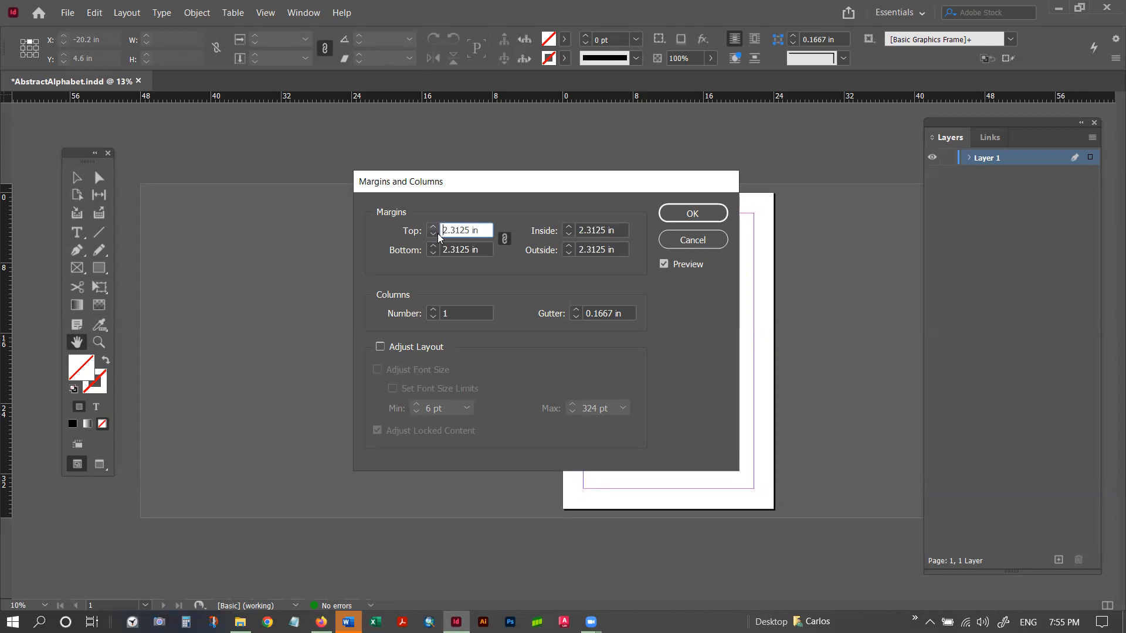
pyautogui.click(433, 227)
pyautogui.click(433, 227)
pyautogui.click(433, 227)
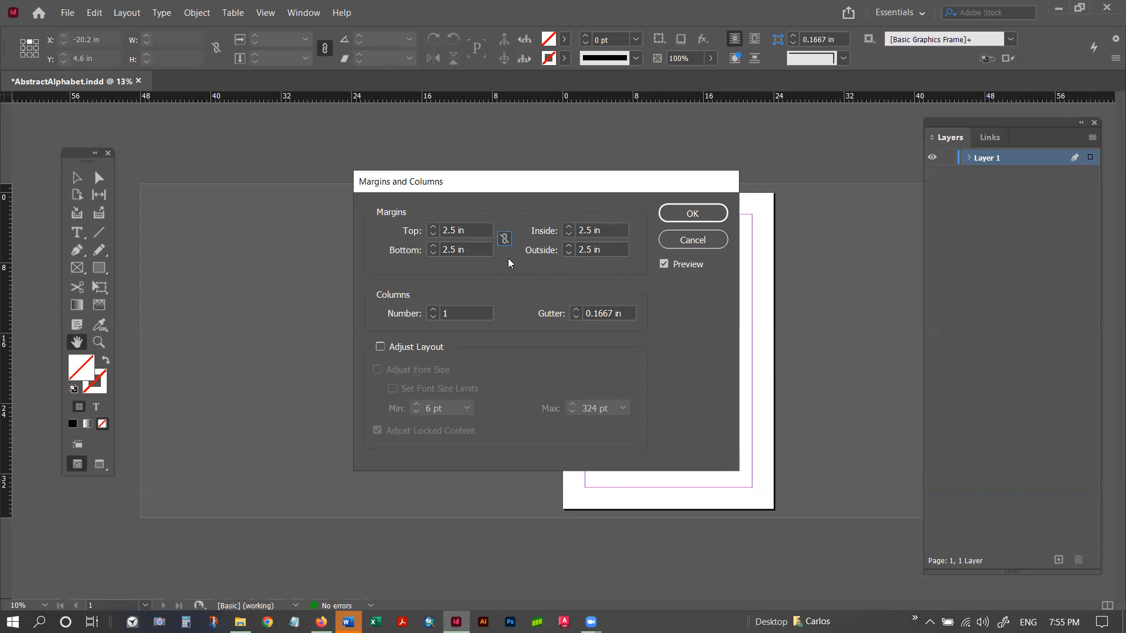
pyautogui.click(504, 239)
pyautogui.click(693, 213)
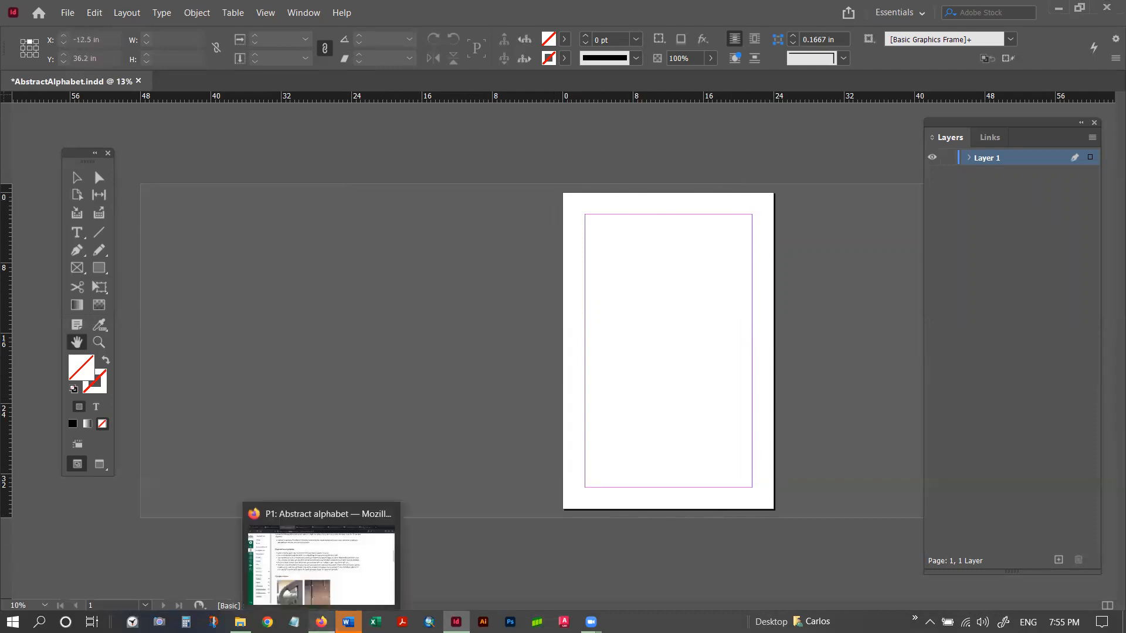
# Switch to Firefox and examine the assignment's layout illustration and its requirements for rows, columns and gutters.
pyautogui.click(321, 622)
pyautogui.scroll(-10, 415, 404)
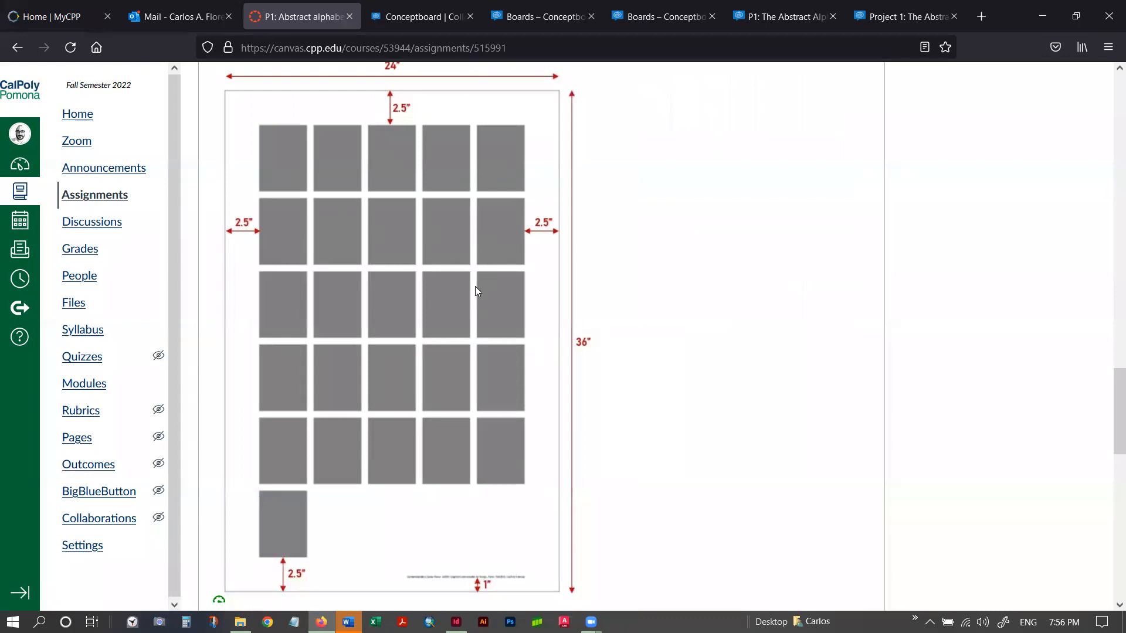
pyautogui.scroll(8, 475, 286)
pyautogui.scroll(8, 476, 373)
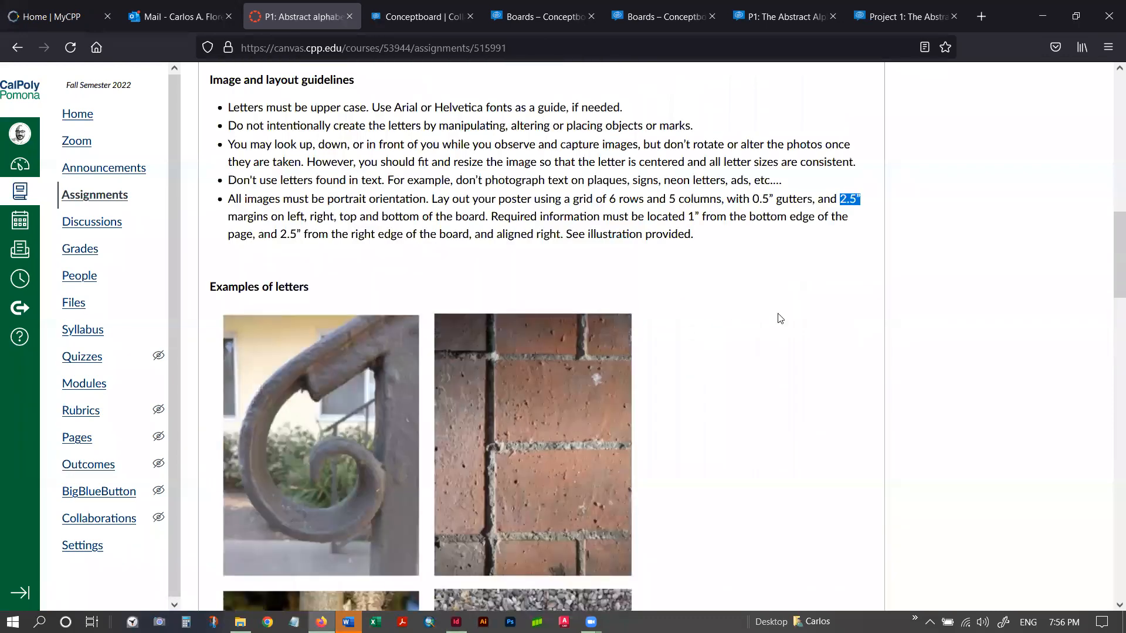
pyautogui.moveTo(752, 304); pyautogui.dragTo(813, 304)
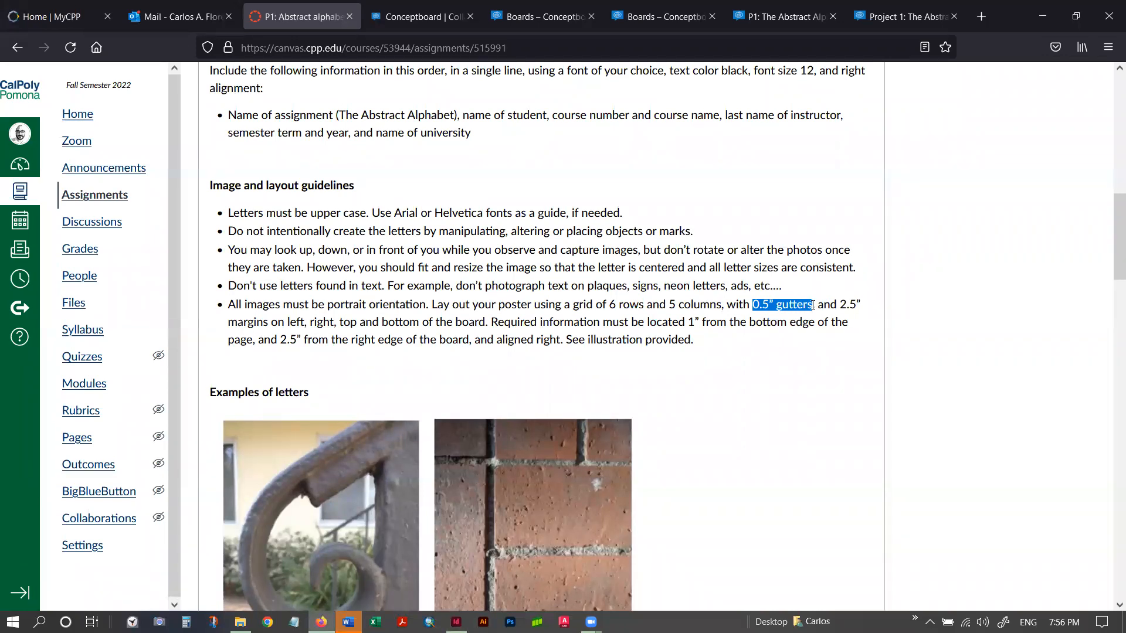
pyautogui.moveTo(606, 304); pyautogui.dragTo(724, 304)
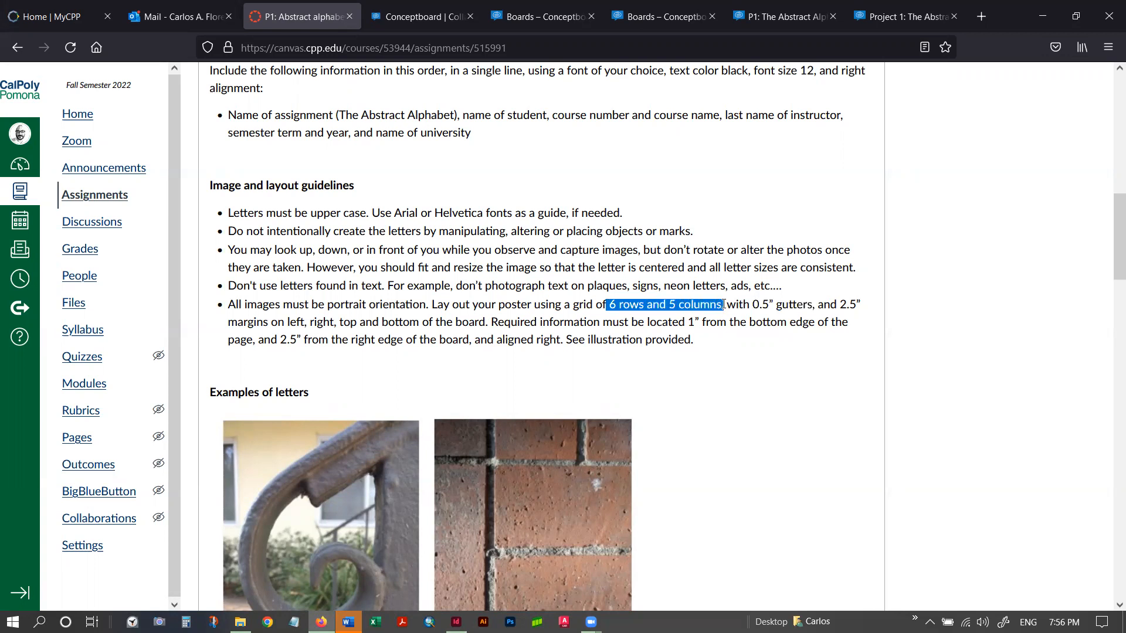
pyautogui.moveTo(752, 304); pyautogui.dragTo(813, 304)
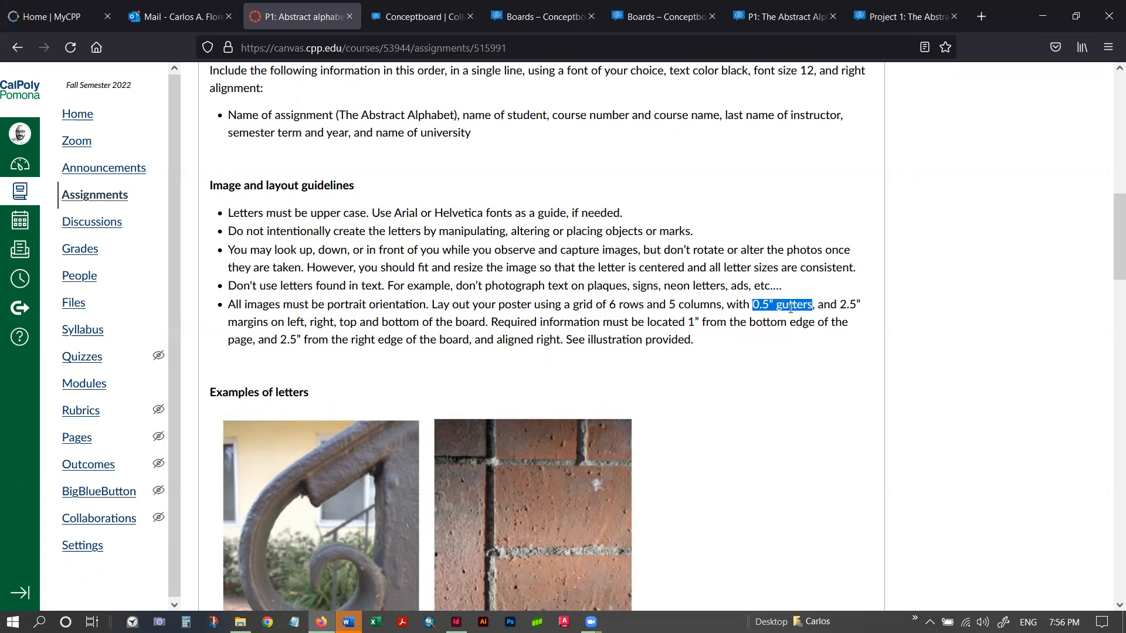
pyautogui.scroll(-7, 581, 387)
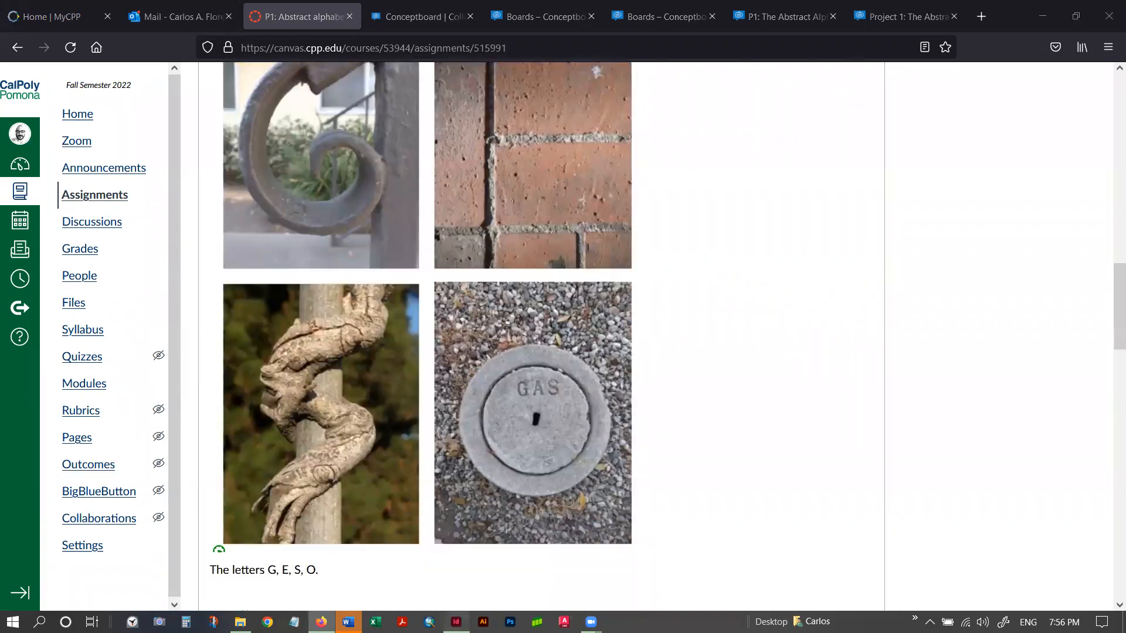
# Switch back to InDesign and set the column gutter to 0.5 in for the page's margins and columns.
pyautogui.click(456, 622)
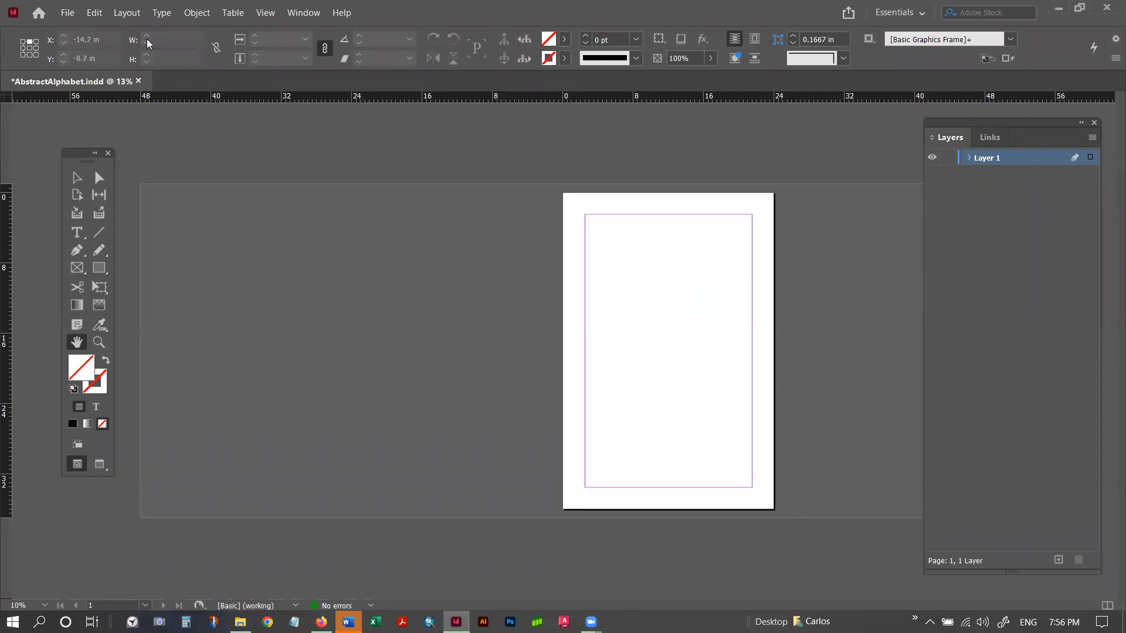
pyautogui.click(129, 18)
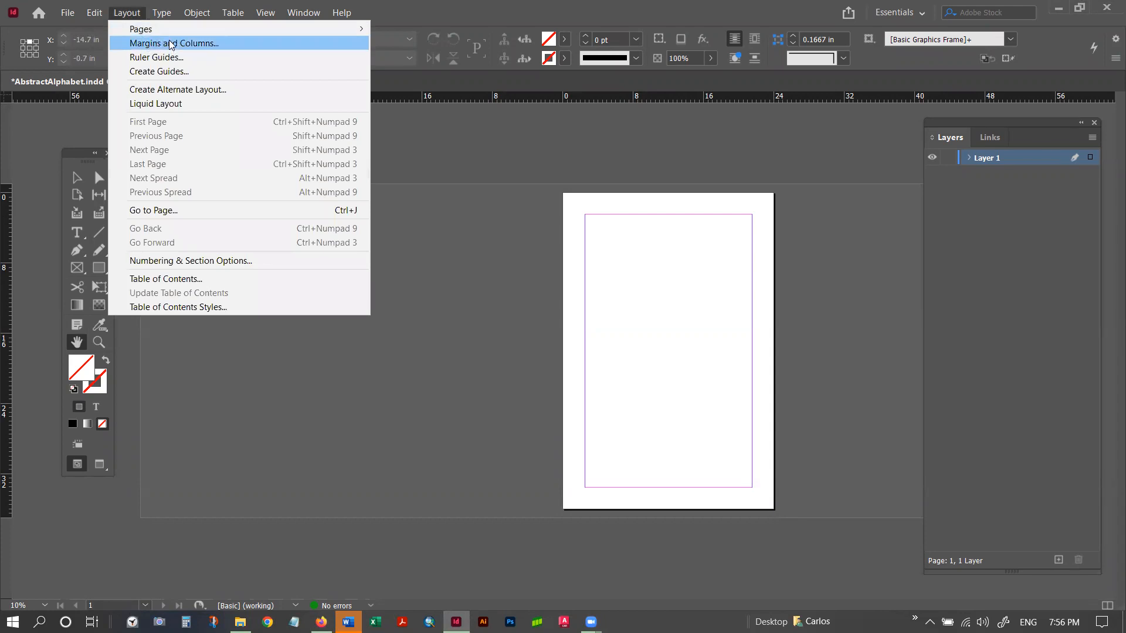
pyautogui.click(170, 43)
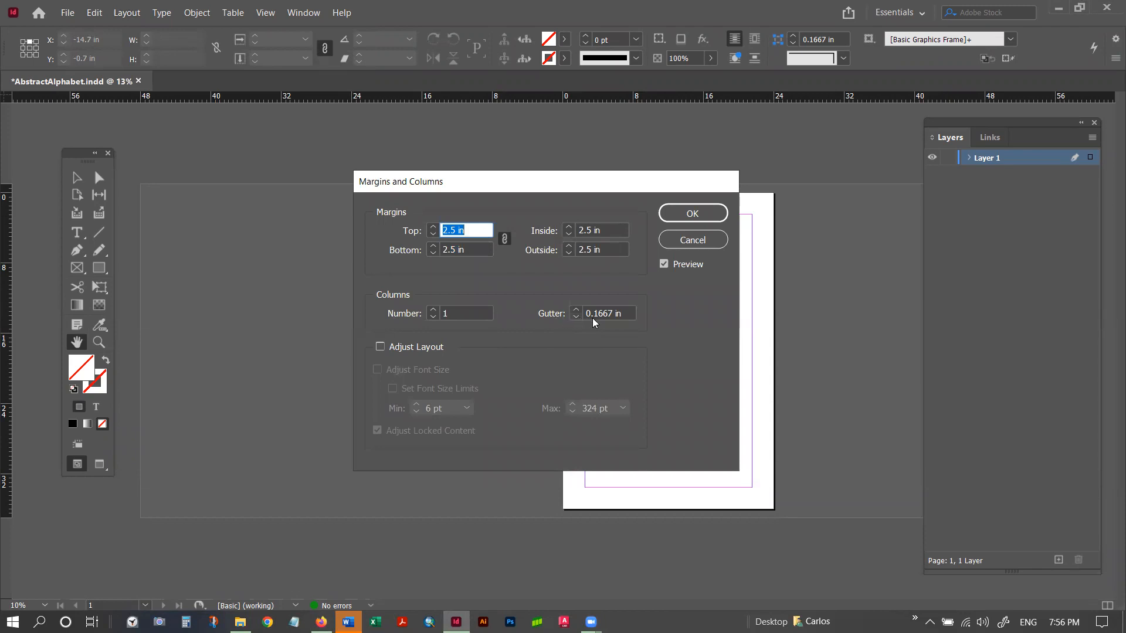
pyautogui.click(577, 309)
pyautogui.click(576, 309)
pyautogui.click(577, 309)
pyautogui.click(576, 310)
pyautogui.click(576, 311)
pyautogui.click(576, 310)
# Check the required gutter width in the assignment guidelines in Firefox, and return to InDesign to apply the margin and column settings.
pyautogui.click(321, 622)
pyautogui.scroll(9, 478, 465)
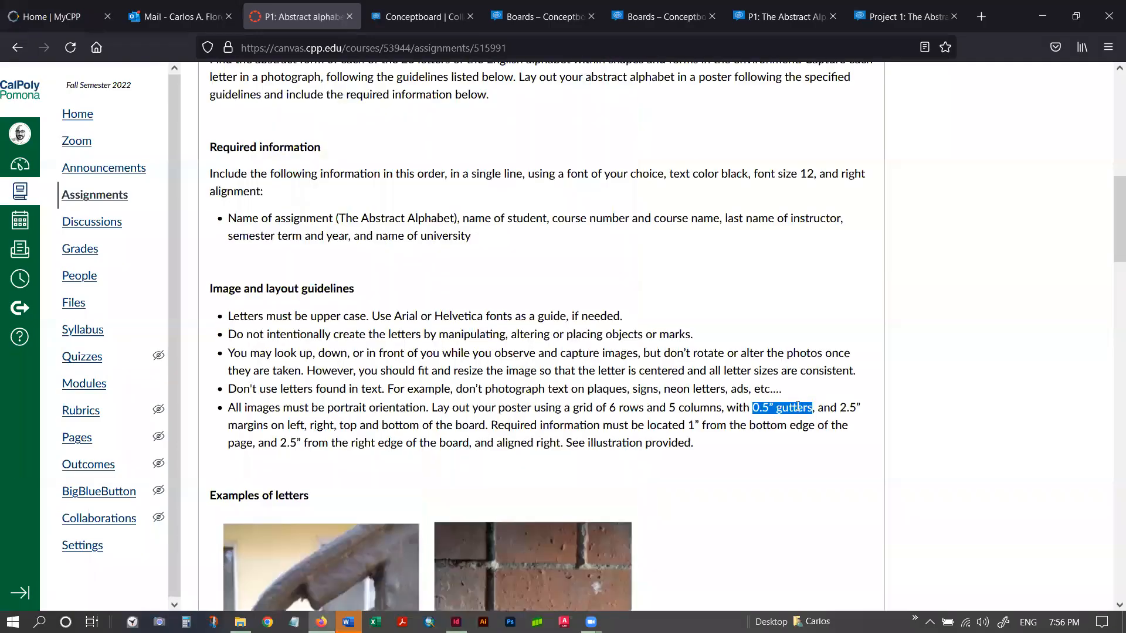
pyautogui.click(457, 622)
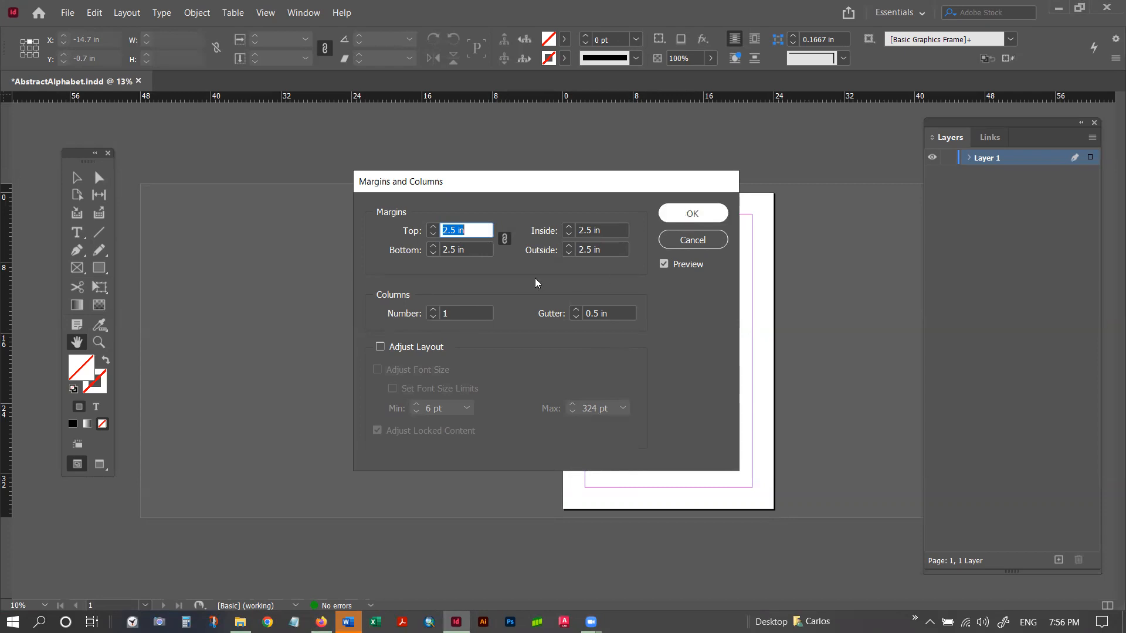
pyautogui.click(697, 216)
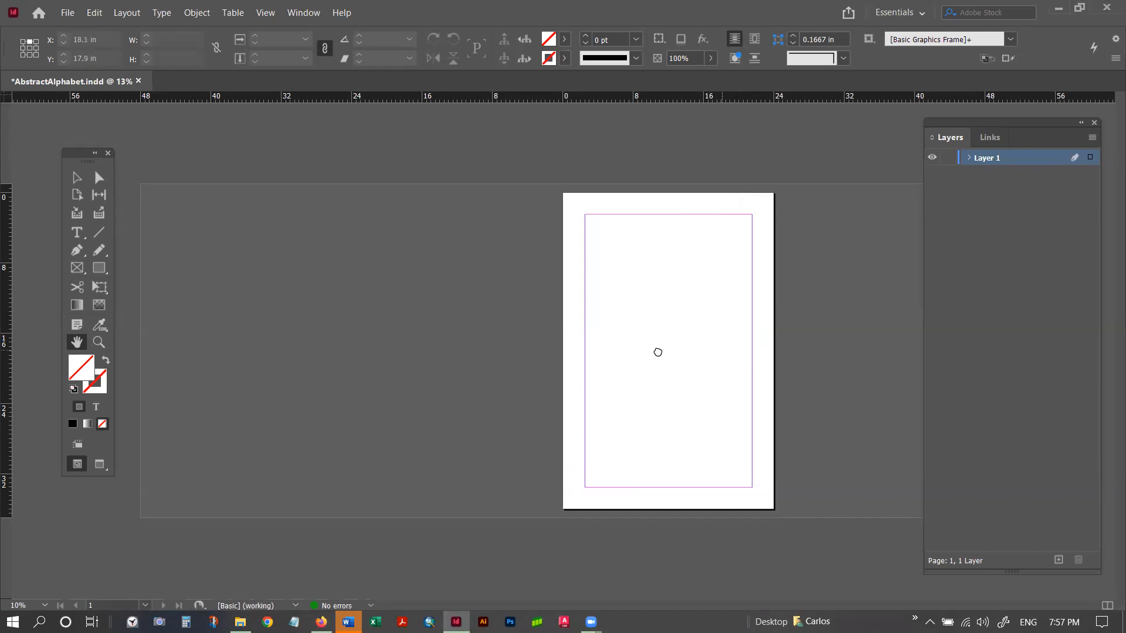
# Open the size options for a new rectangular frame inside the page's margins using the Rectangle Frame tool.
pyautogui.click(76, 268)
pyautogui.hotkey('ctrl', '=')
pyautogui.hotkey('ctrl', '=')
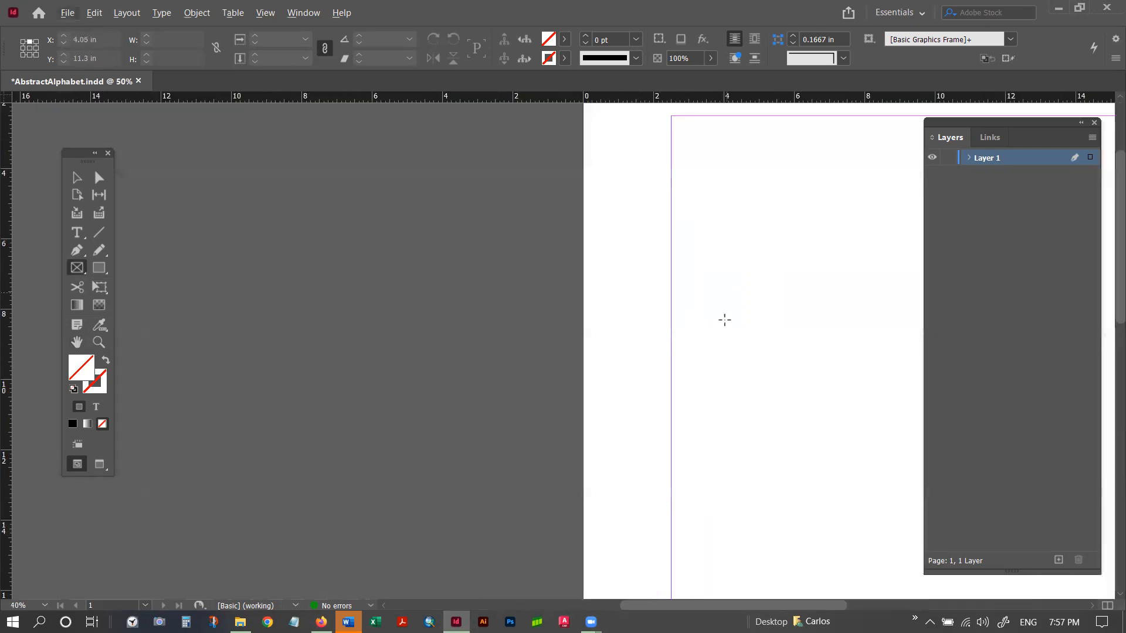
pyautogui.moveTo(700, 606)
pyautogui.mouseDown()
pyautogui.moveTo(827, 606)
pyautogui.moveTo(703, 607)
pyautogui.moveTo(714, 607)
pyautogui.mouseUp()
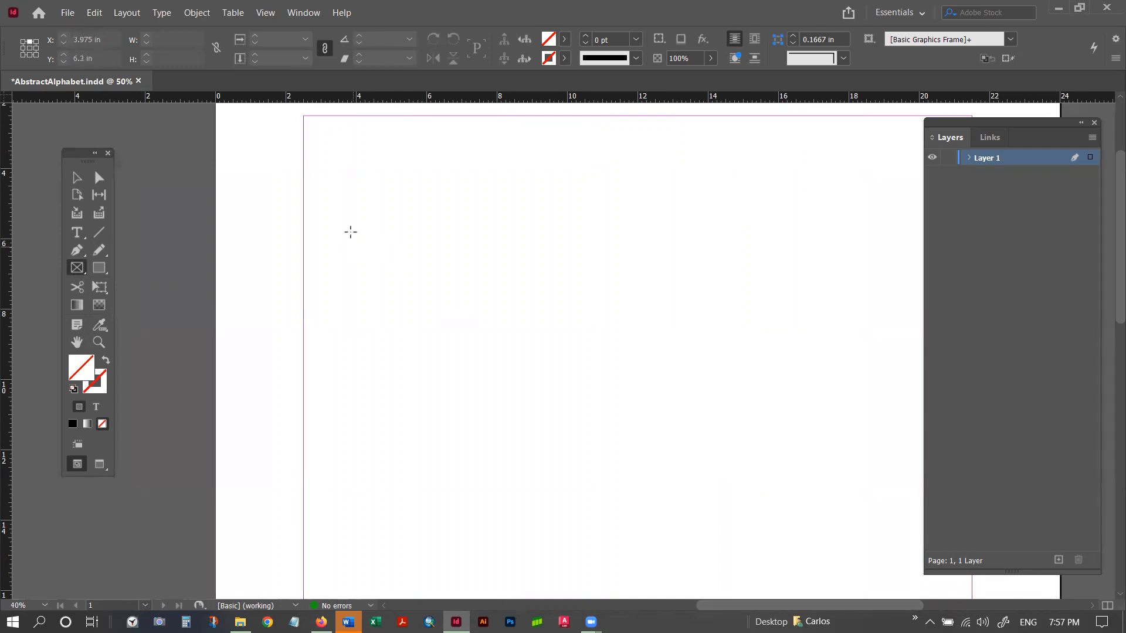
pyautogui.click(380, 244)
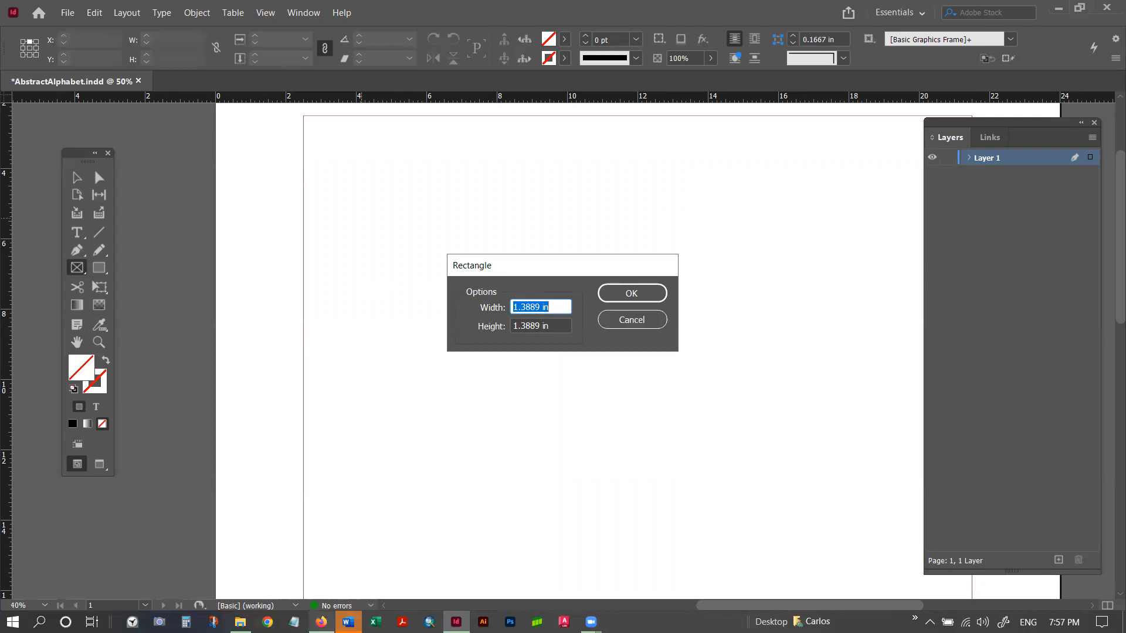
# Switch to Firefox to examine the full illustration of the required layout and margins, and return to InDesign.
pyautogui.click(321, 622)
pyautogui.scroll(-10, 404, 370)
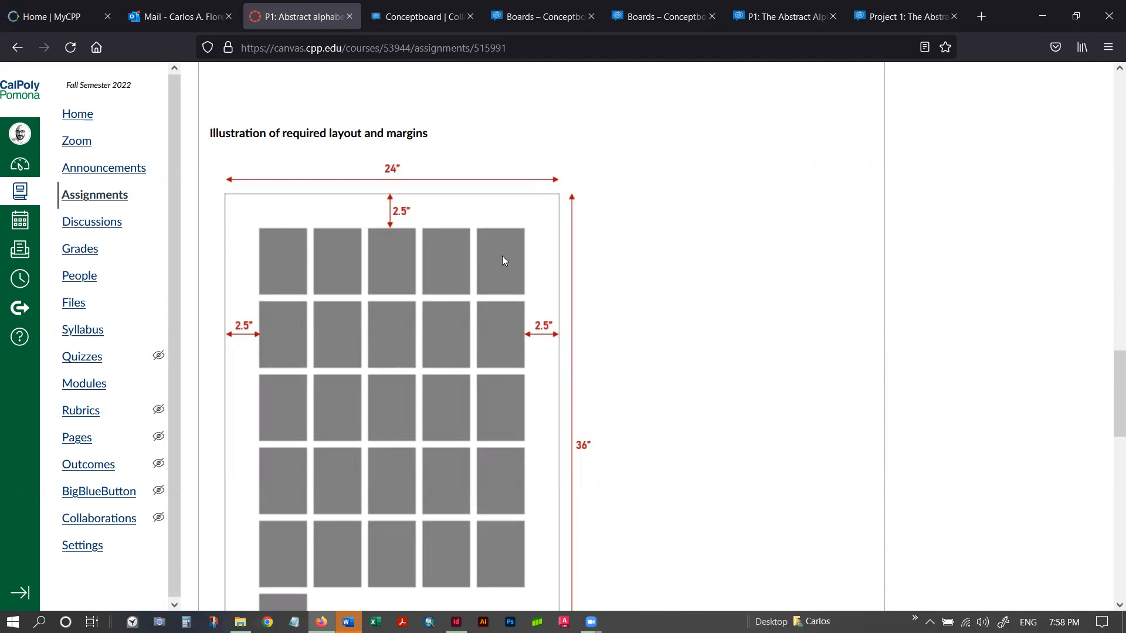
pyautogui.scroll(-2, 502, 259)
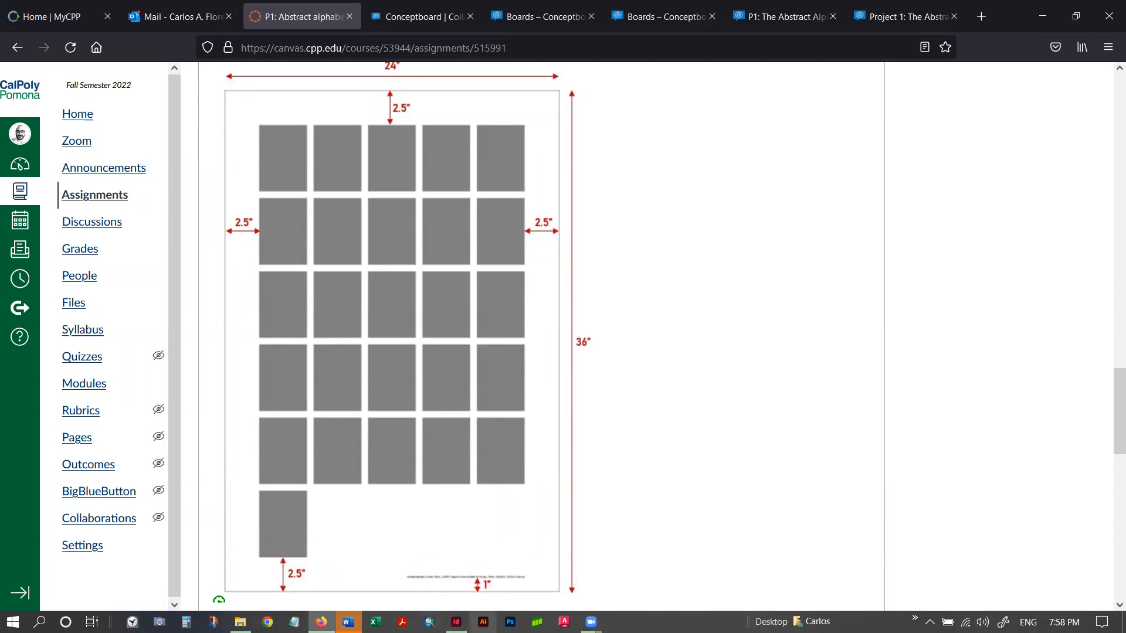
pyautogui.click(456, 621)
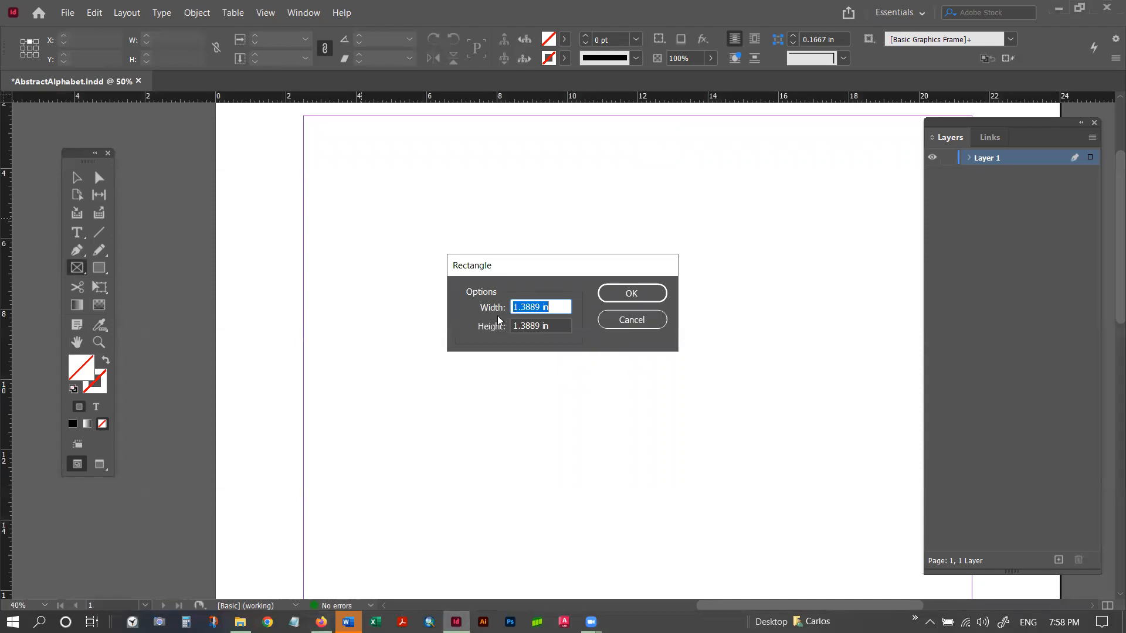
# Dismiss the size options, draw a rectangular frame about 5.2 by 6.2 in inside the margins, and move it slightly upward.
pyautogui.click(627, 321)
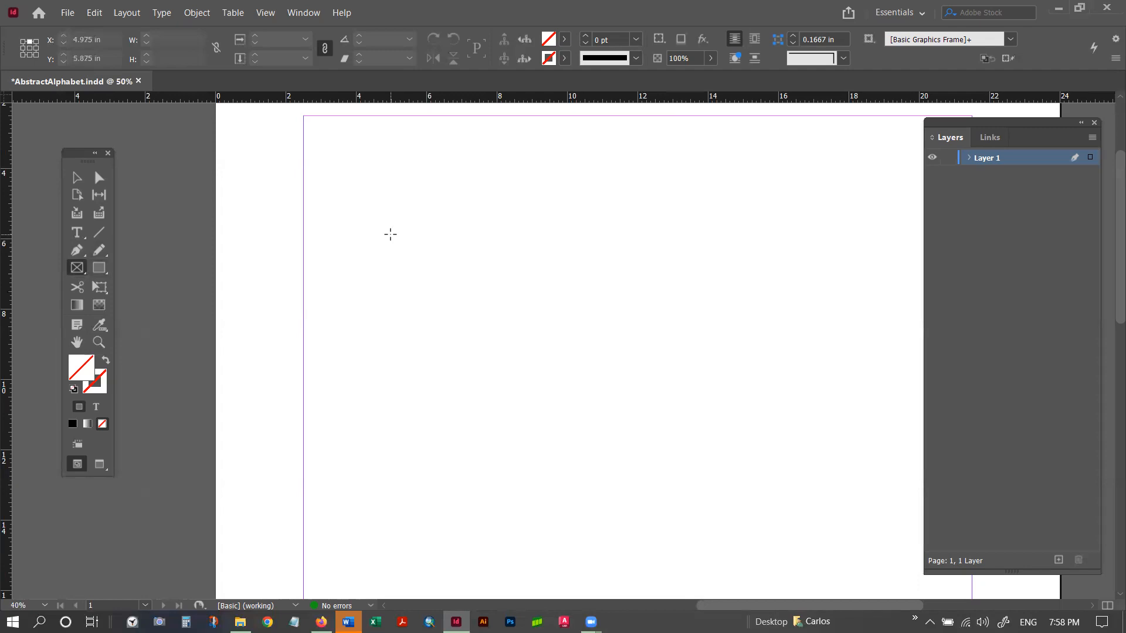
pyautogui.moveTo(390, 234); pyautogui.dragTo(574, 450)
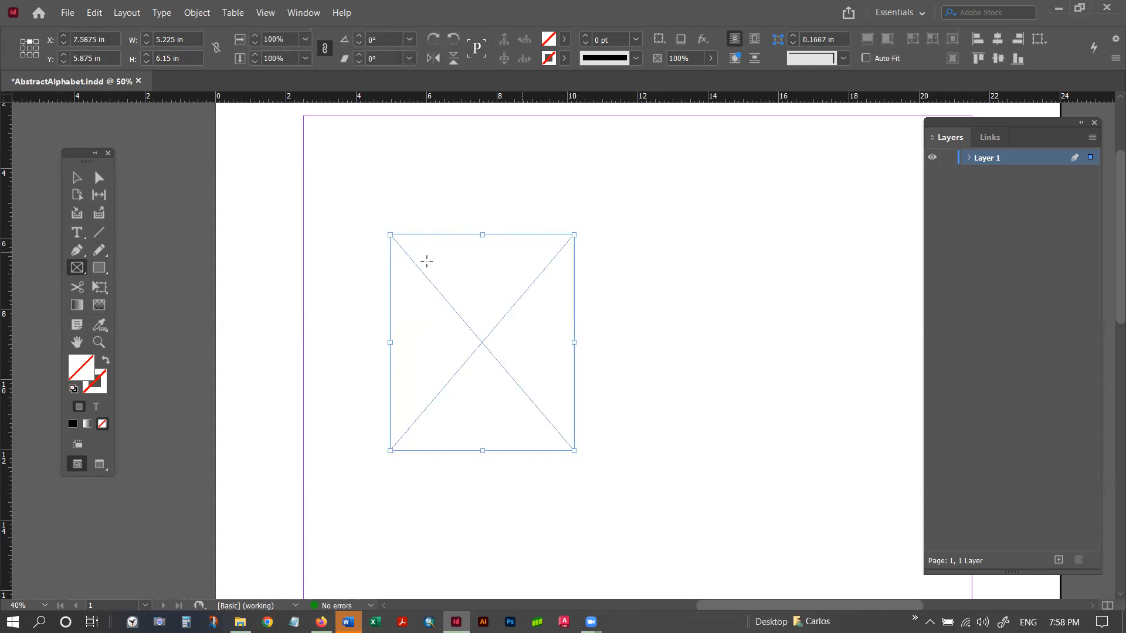
pyautogui.click(78, 179)
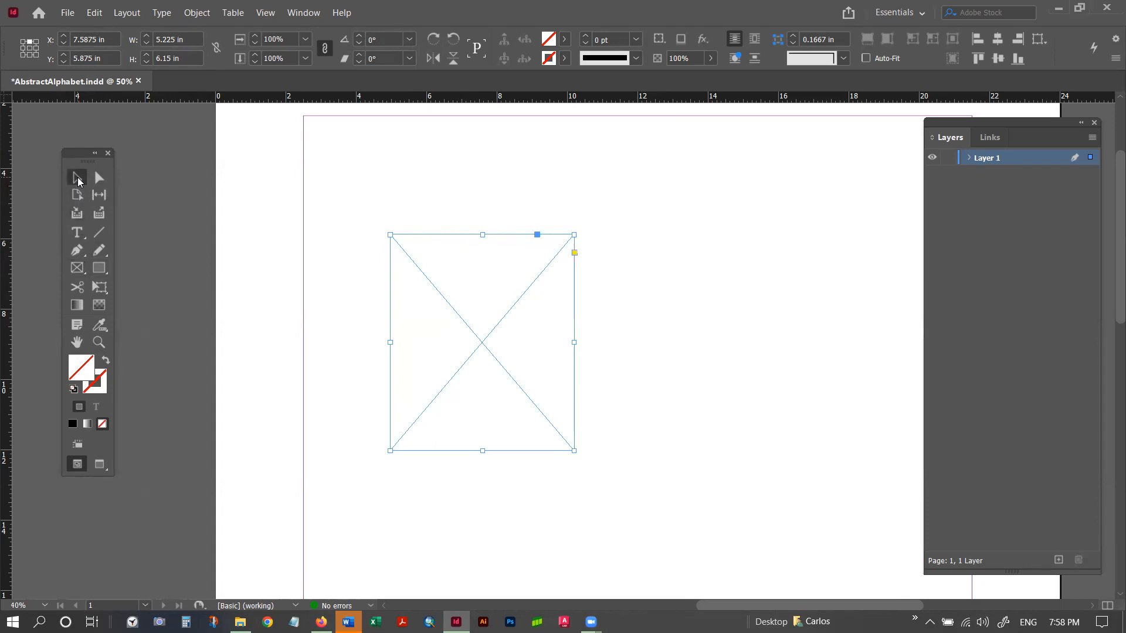
pyautogui.moveTo(469, 258); pyautogui.dragTo(504, 244)
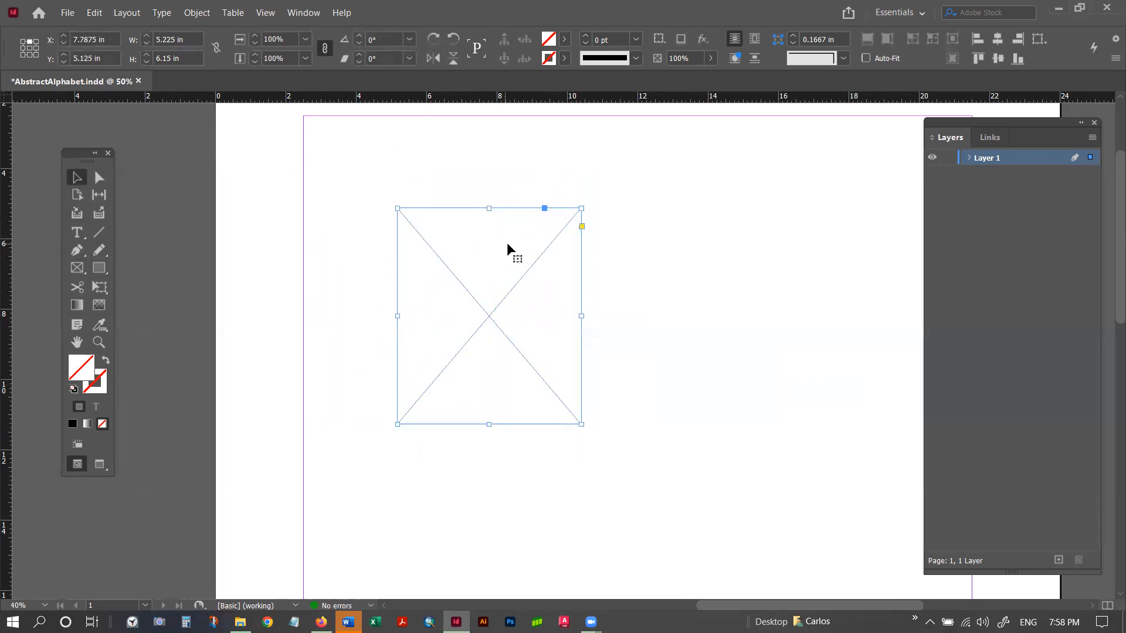
# Duplicate the rectangular frame about 6.4 in to its right, level with the original.
pyautogui.rightClick(493, 244)
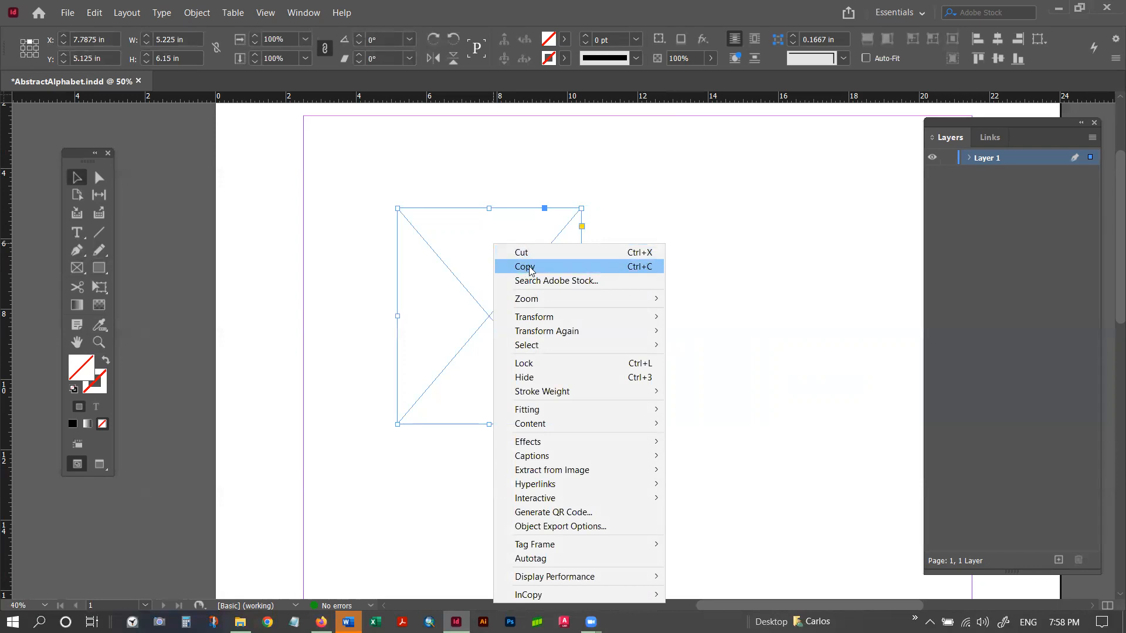
pyautogui.click(505, 183)
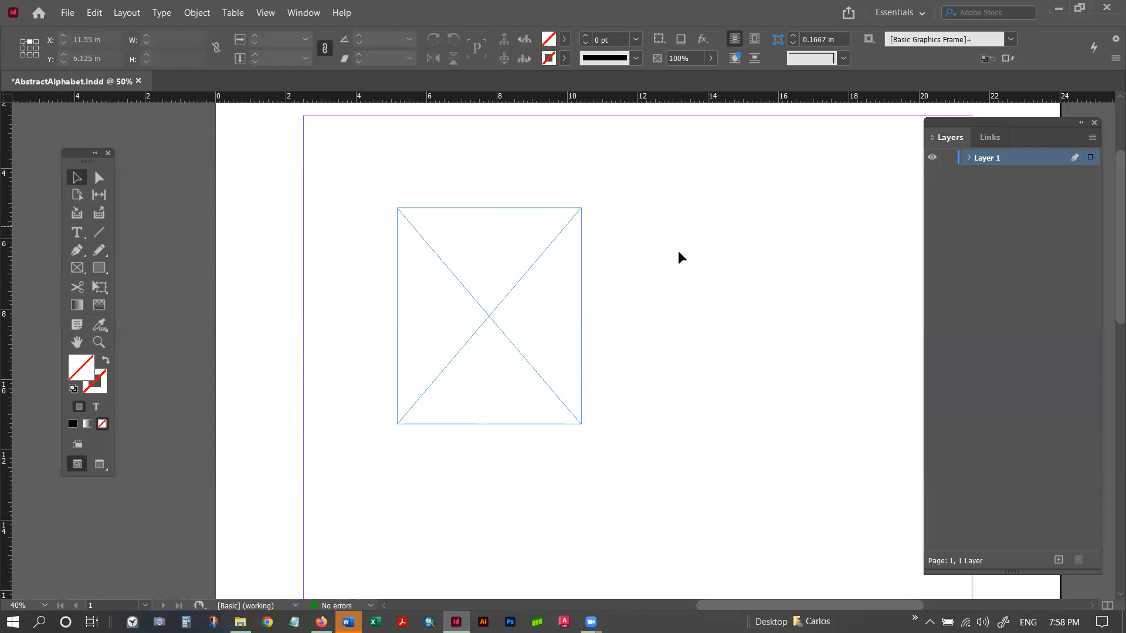
pyautogui.click(478, 233)
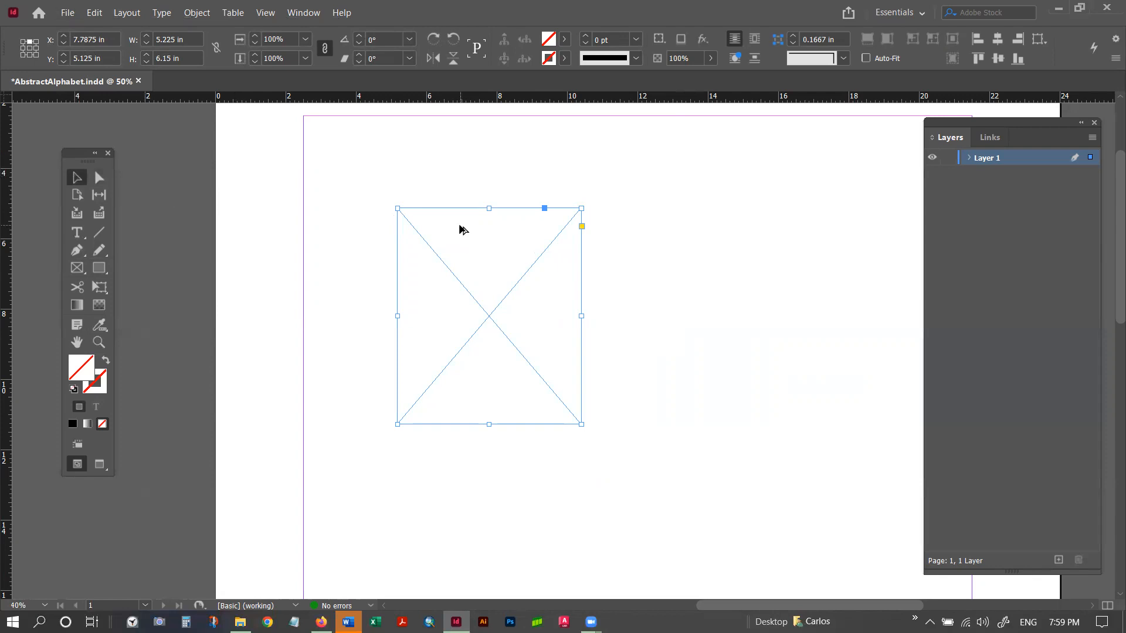
pyautogui.moveTo(460, 228); pyautogui.dragTo(686, 229)
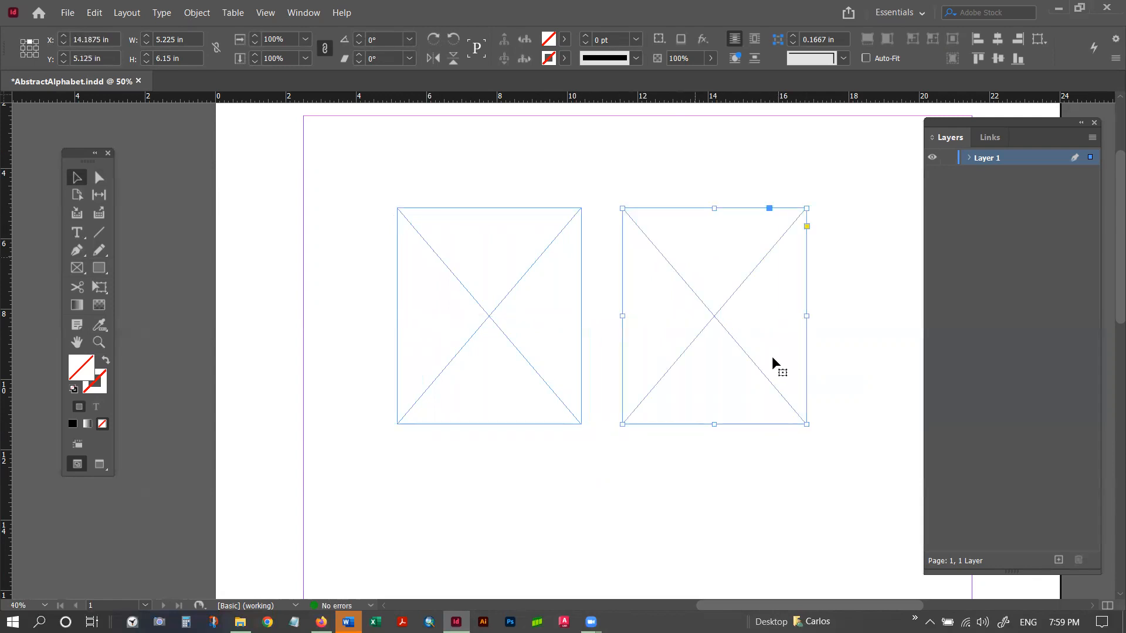
pyautogui.click(833, 325)
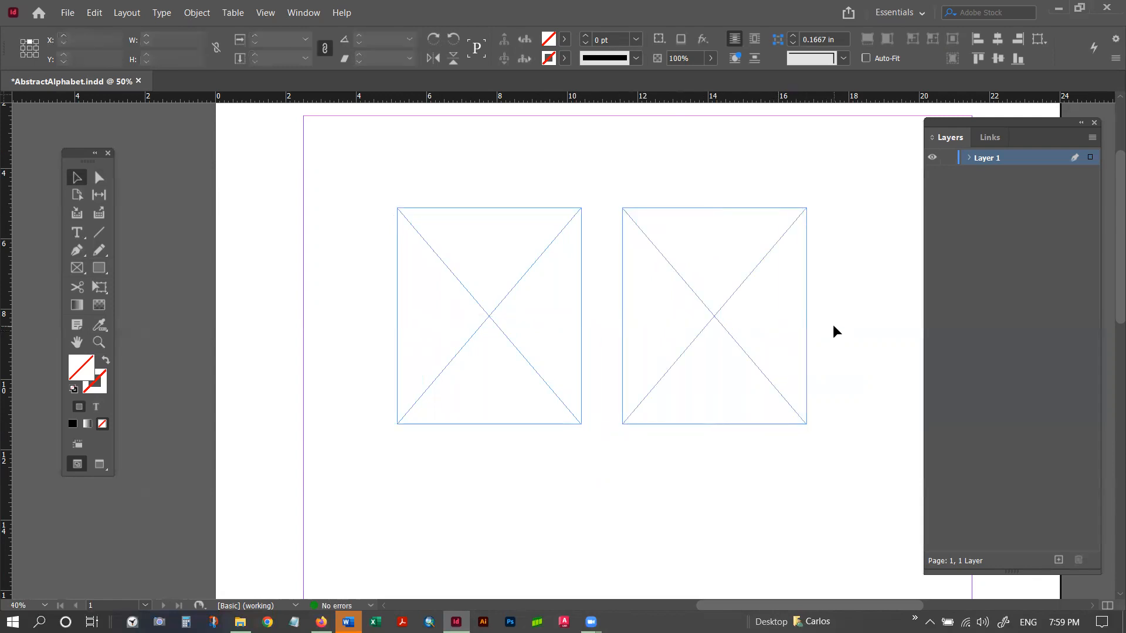
# Move the first frame into the upper-left corner of the margins and the copy diagonally below it.
pyautogui.hotkey('ctrl', '-')
pyautogui.hotkey('ctrl', '-')
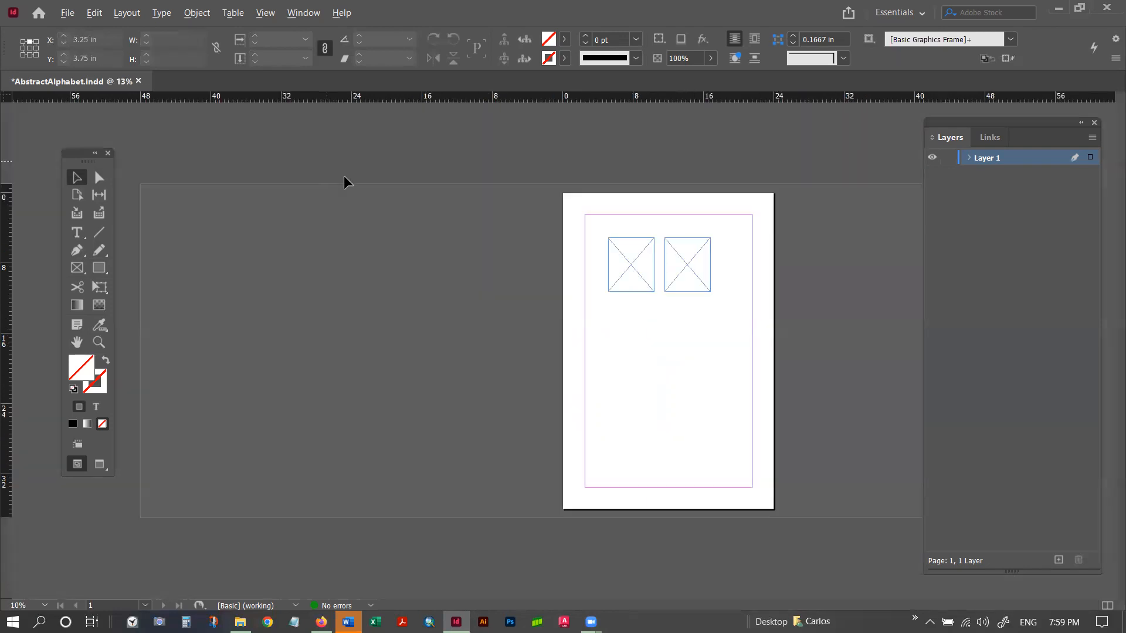
pyautogui.hotkey('ctrl', '=')
pyautogui.hotkey('ctrl', '-')
pyautogui.moveTo(631, 264); pyautogui.dragTo(608, 241)
pyautogui.moveTo(673, 271); pyautogui.dragTo(672, 270)
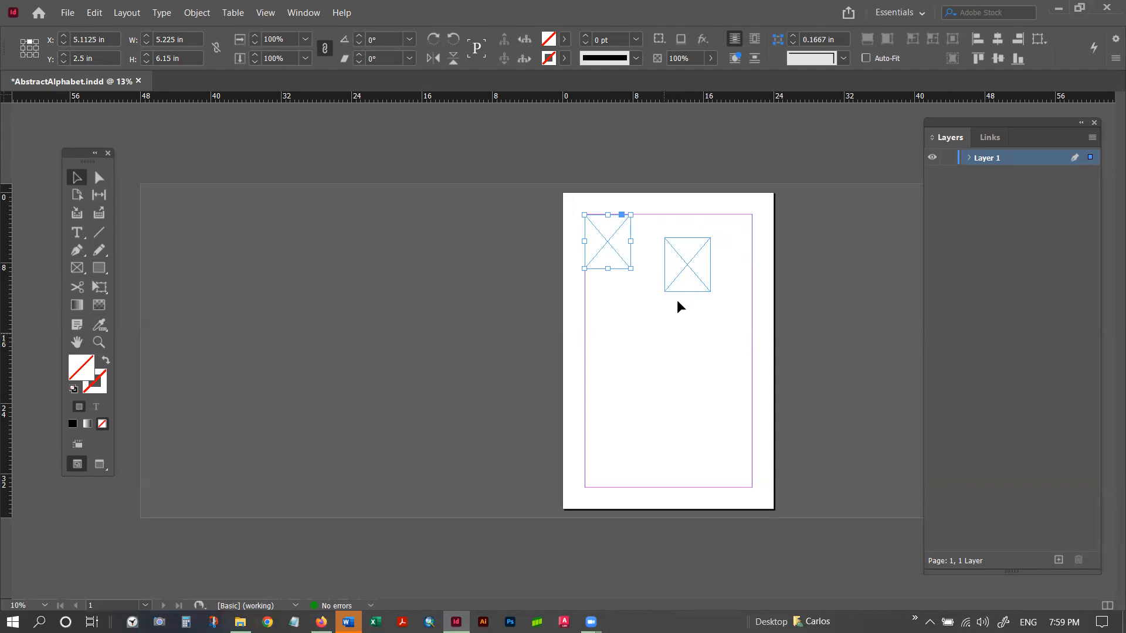
pyautogui.moveTo(690, 261); pyautogui.dragTo(652, 296)
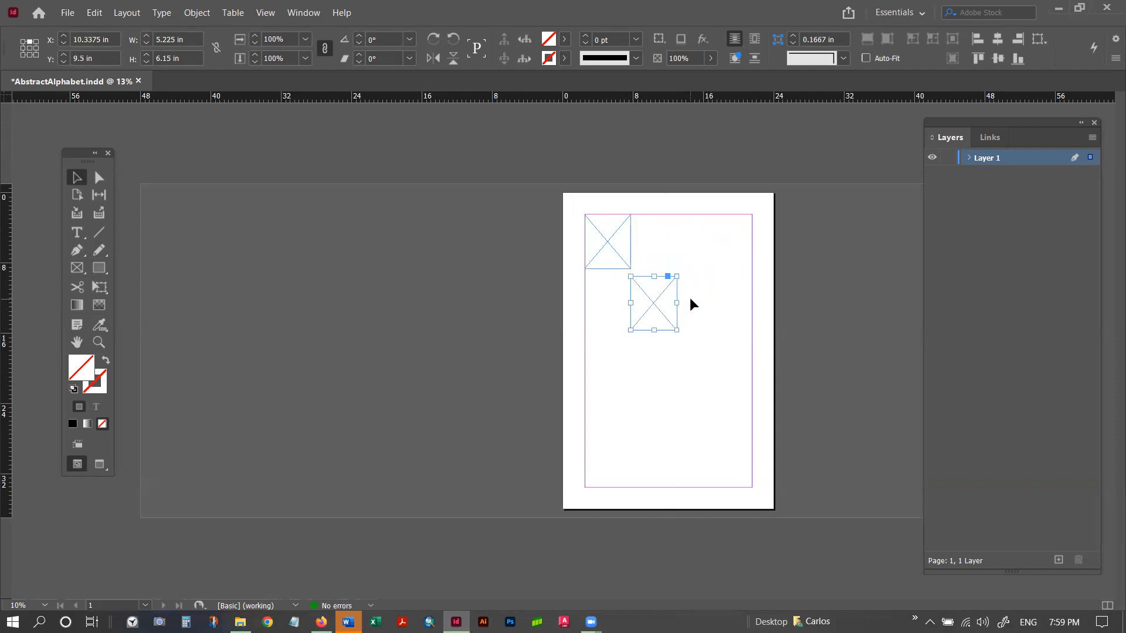
pyautogui.scroll(1, 736, 256)
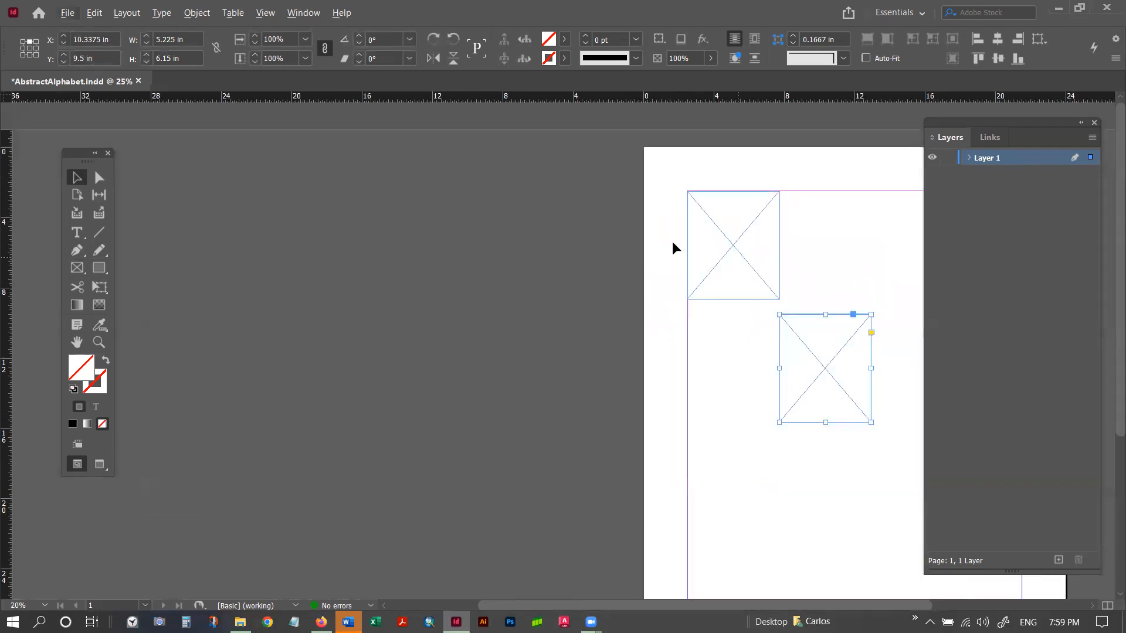
pyautogui.scroll(-1, 518, 227)
# Delete both rectangular frames from the page.
pyautogui.click(614, 249)
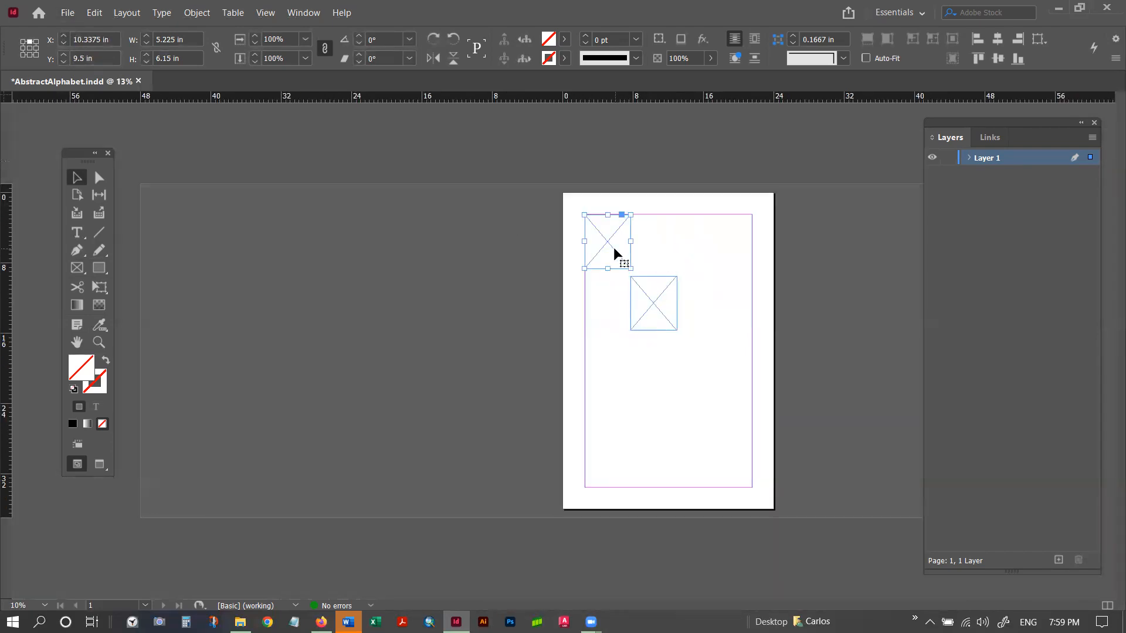
pyautogui.press('Delete')
pyautogui.click(652, 301)
pyautogui.press('Delete')
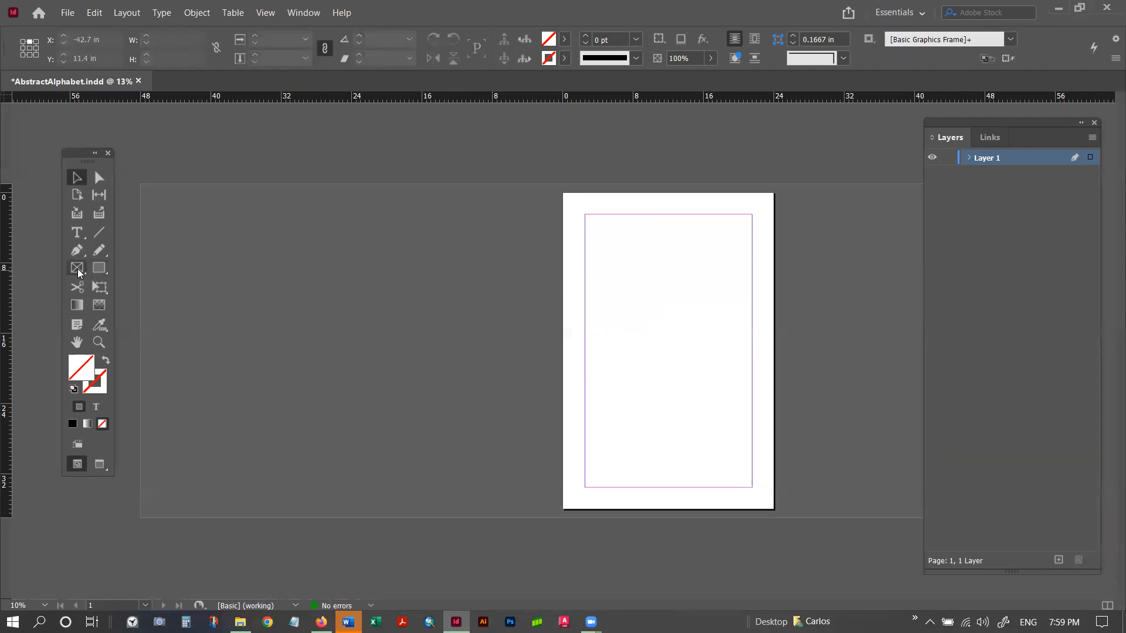
# Review the layout illustration in Firefox, and draw a 19 by 31 in rectangular frame in InDesign filling the area within the margins.
pyautogui.click(76, 268)
pyautogui.click(322, 621)
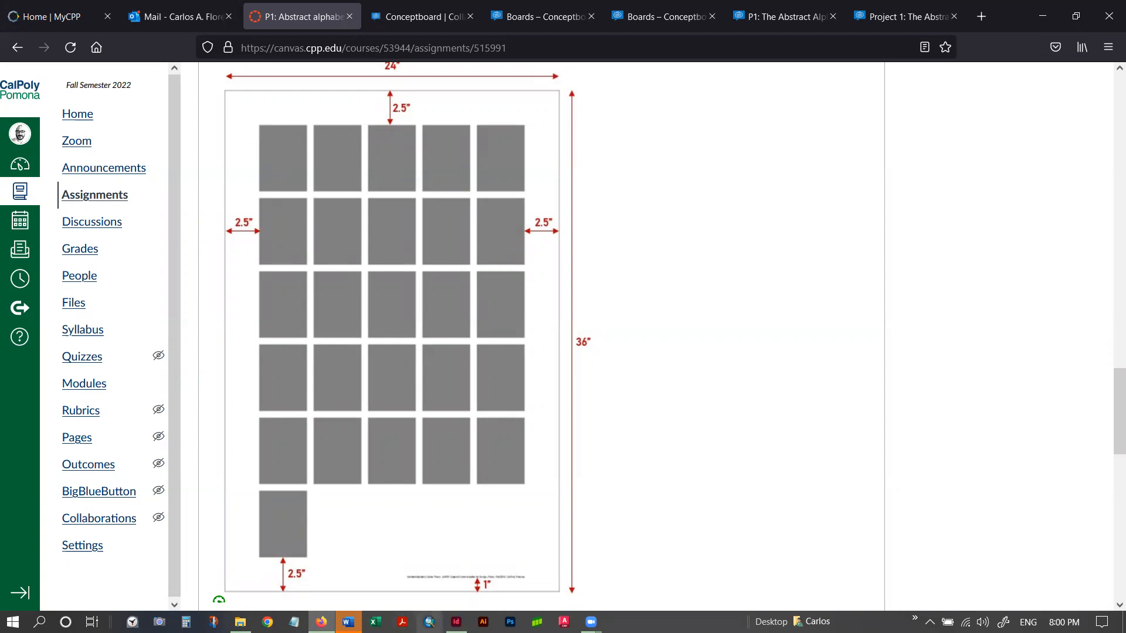
pyautogui.click(456, 622)
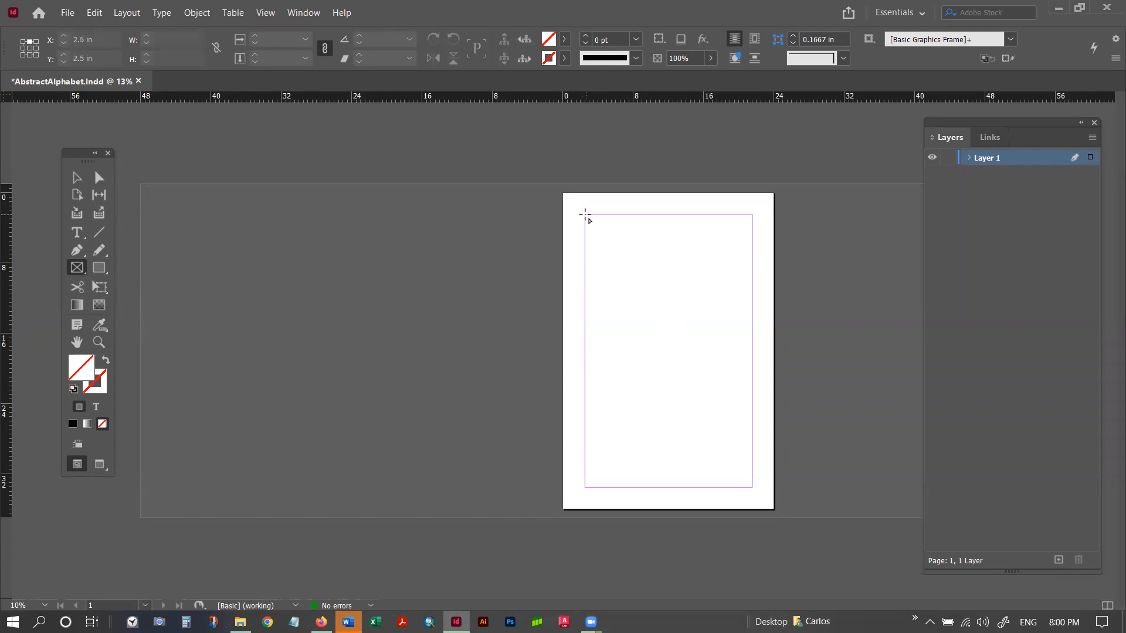
pyautogui.moveTo(585, 214); pyautogui.dragTo(750, 488)
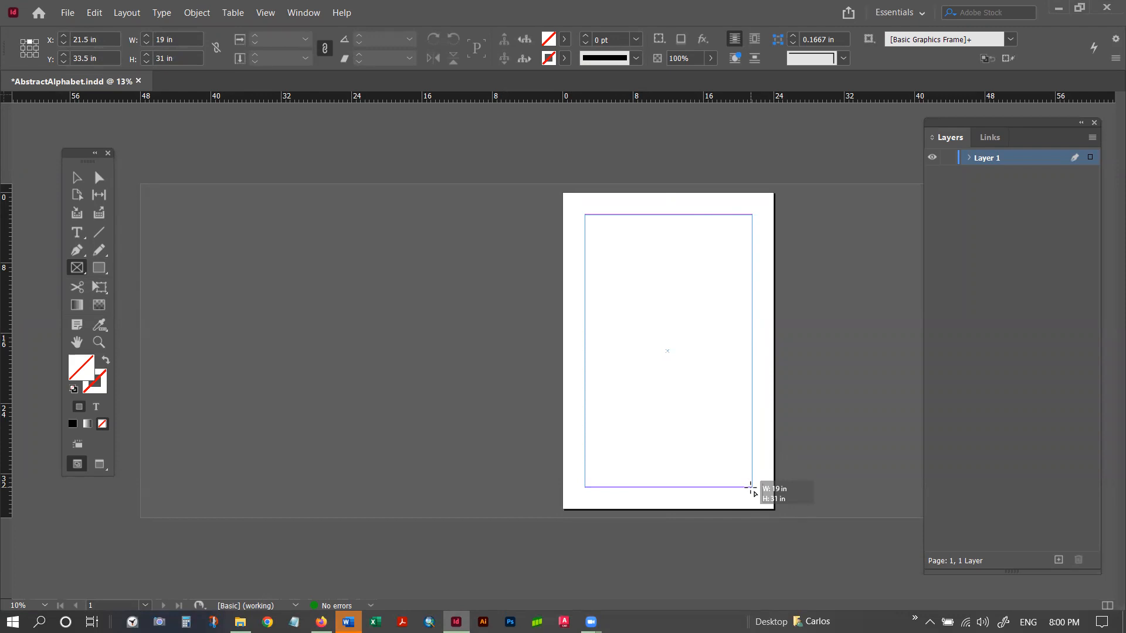
pyautogui.moveTo(750, 488); pyautogui.dragTo(750, 488)
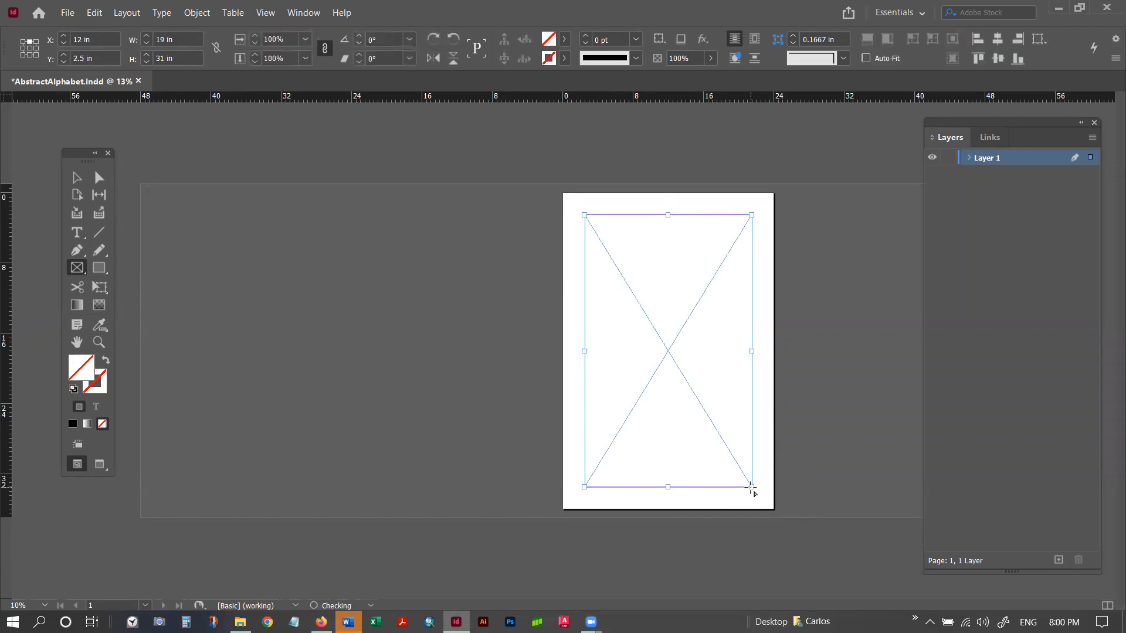
pyautogui.click(752, 489)
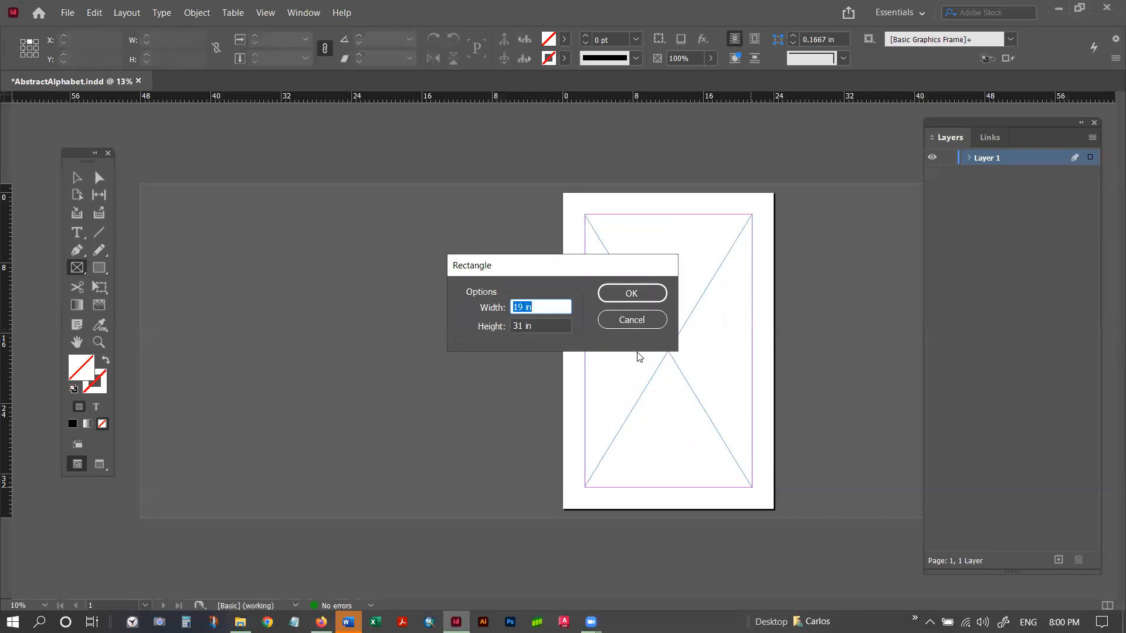
pyautogui.click(626, 322)
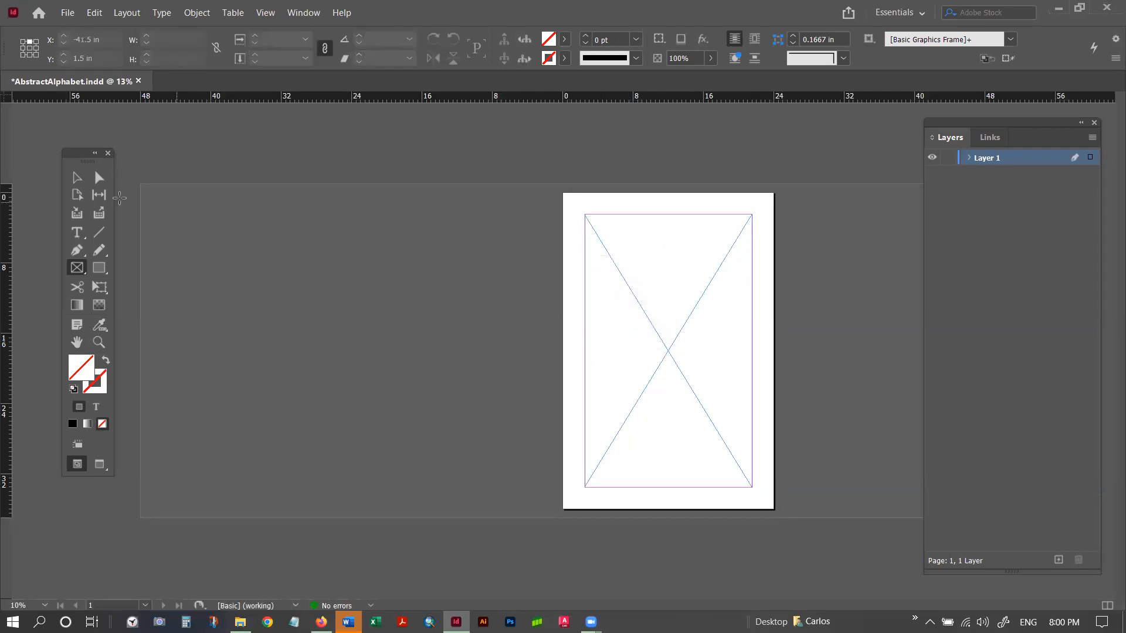
# Select and delete the large frame that fills the area within the margins.
pyautogui.click(76, 180)
pyautogui.click(643, 274)
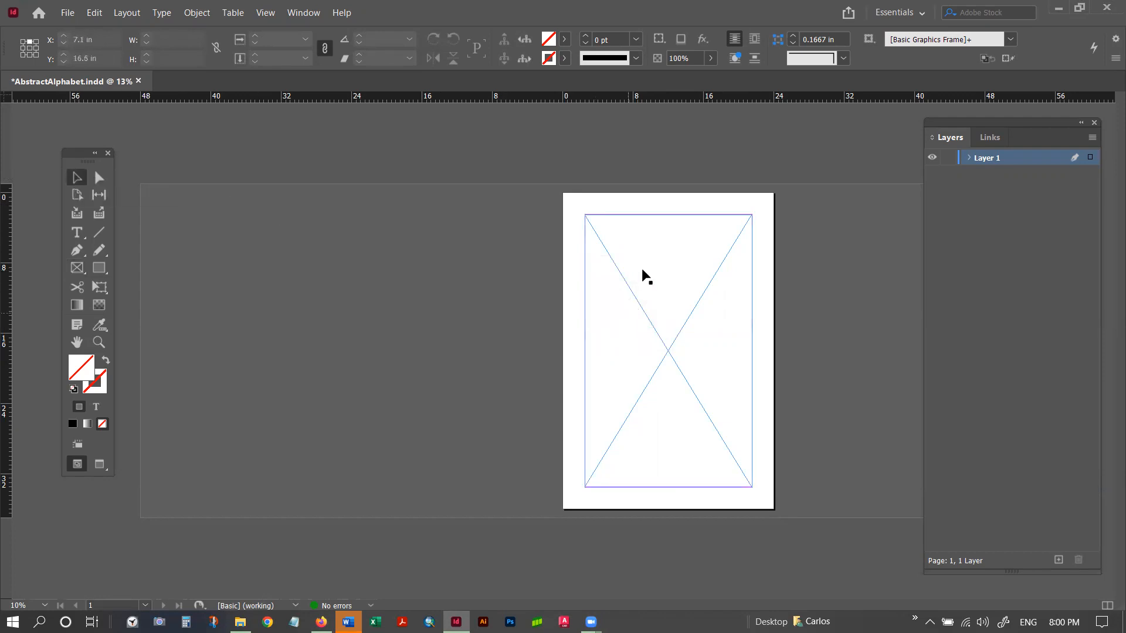
pyautogui.press('Delete')
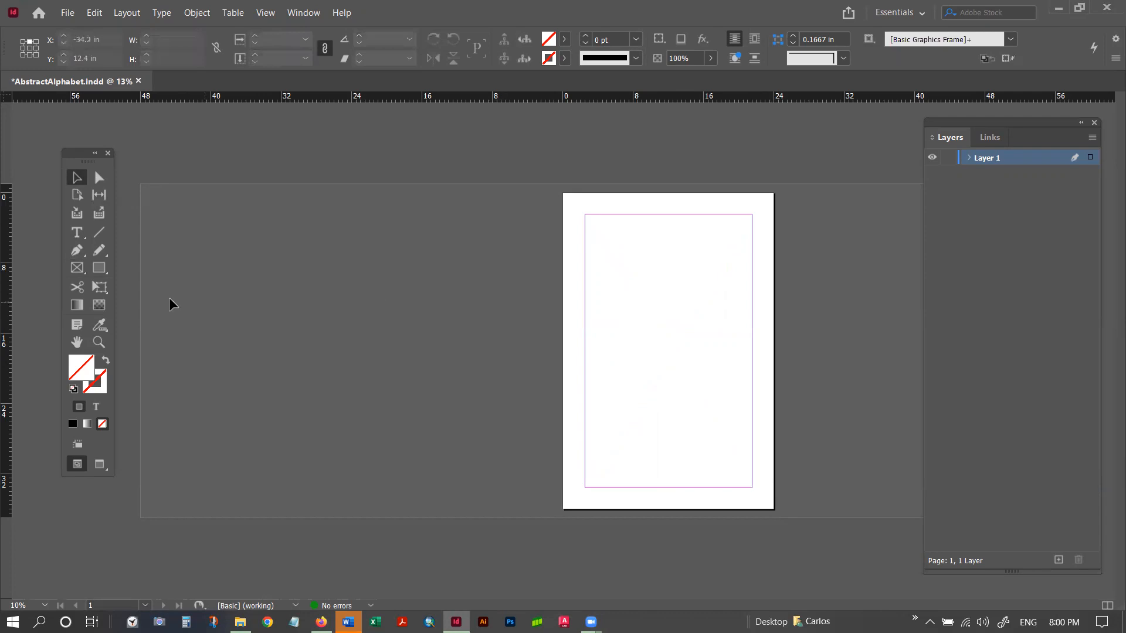
# Draw rectangular frames in three stacked rows filling the 19 by 31 in area within the margins.
pyautogui.click(77, 269)
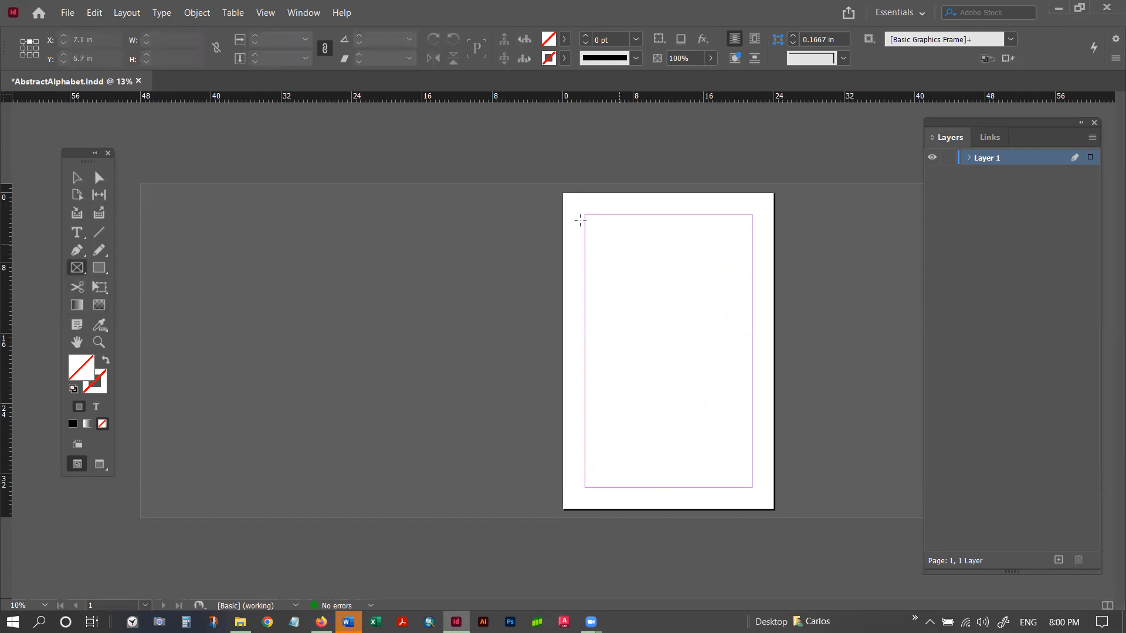
pyautogui.moveTo(585, 214); pyautogui.dragTo(753, 488)
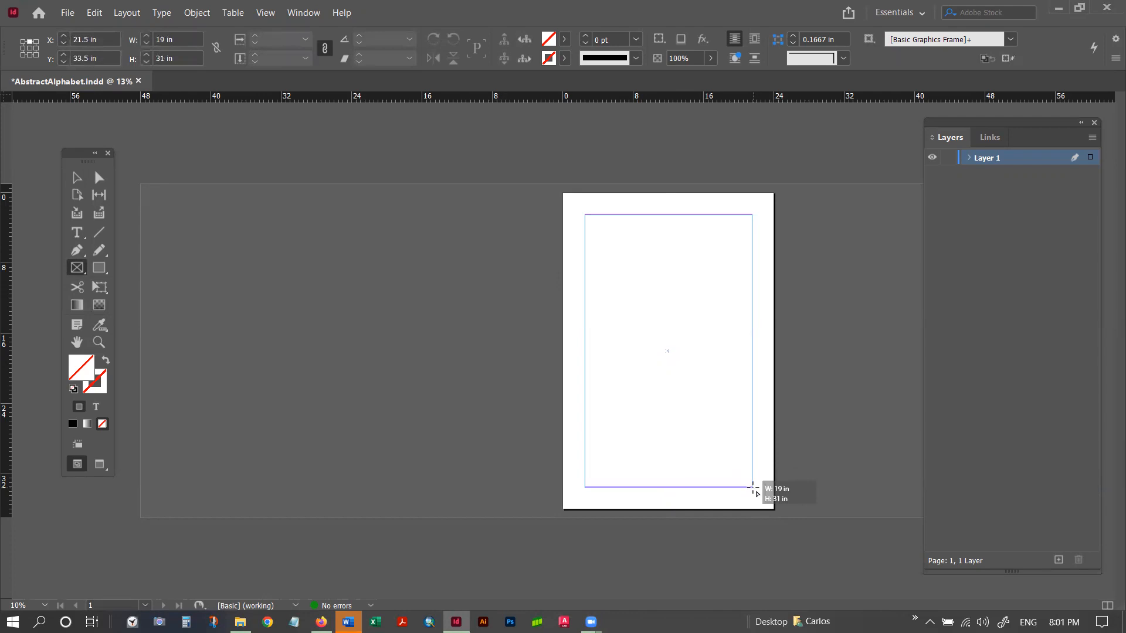
pyautogui.press('Up')
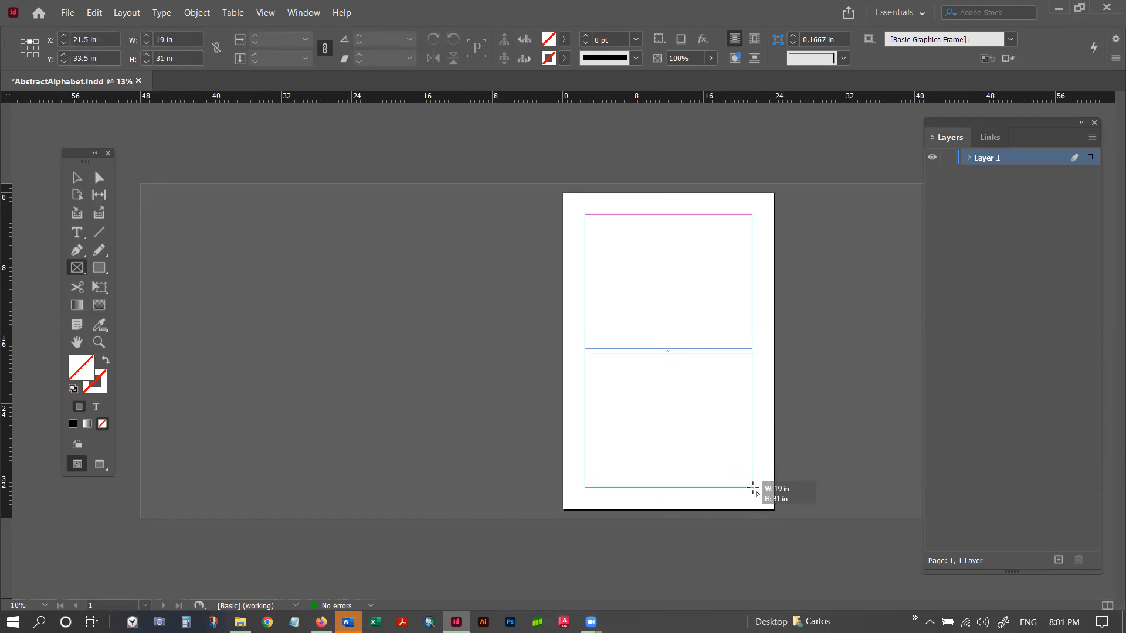
pyautogui.press('Up')
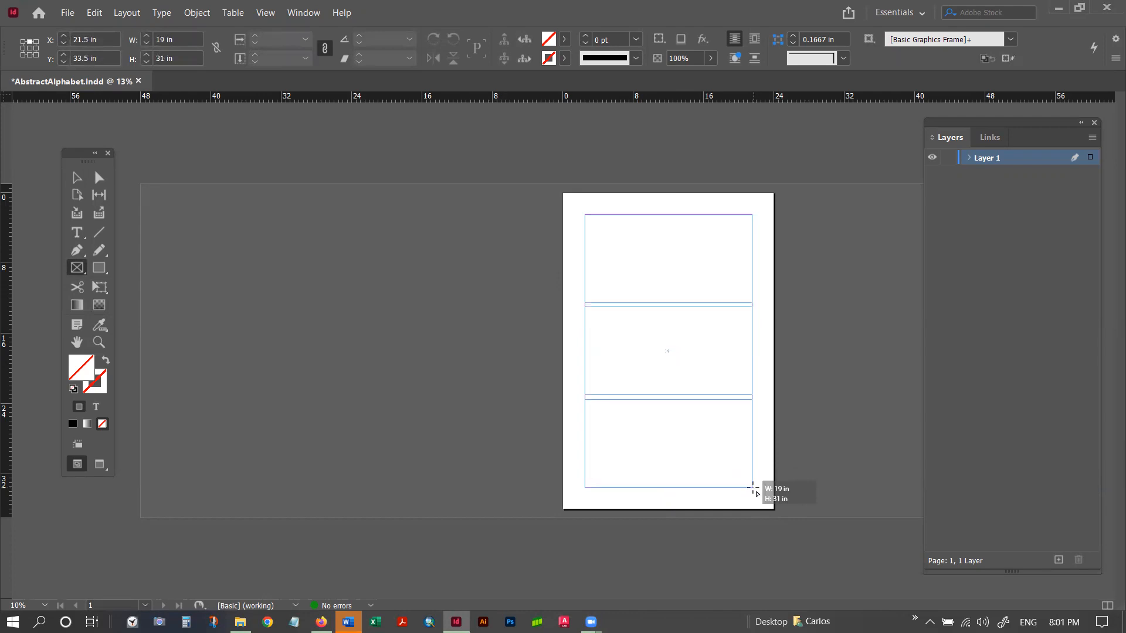
pyautogui.moveTo(753, 487); pyautogui.dragTo(754, 488)
pyautogui.click(752, 488)
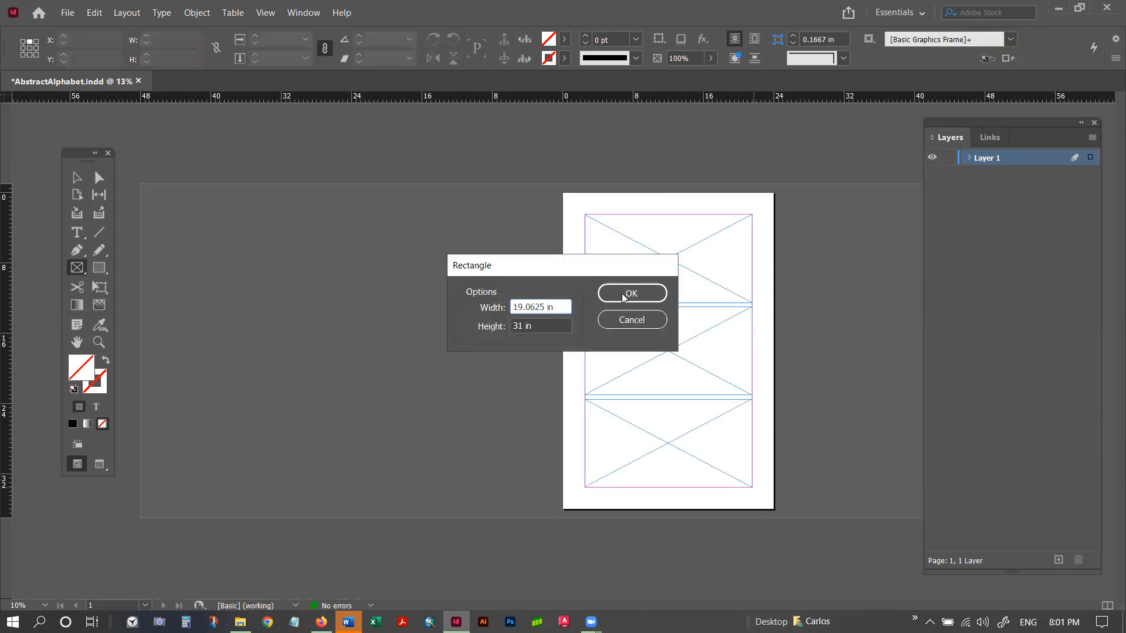
pyautogui.click(632, 321)
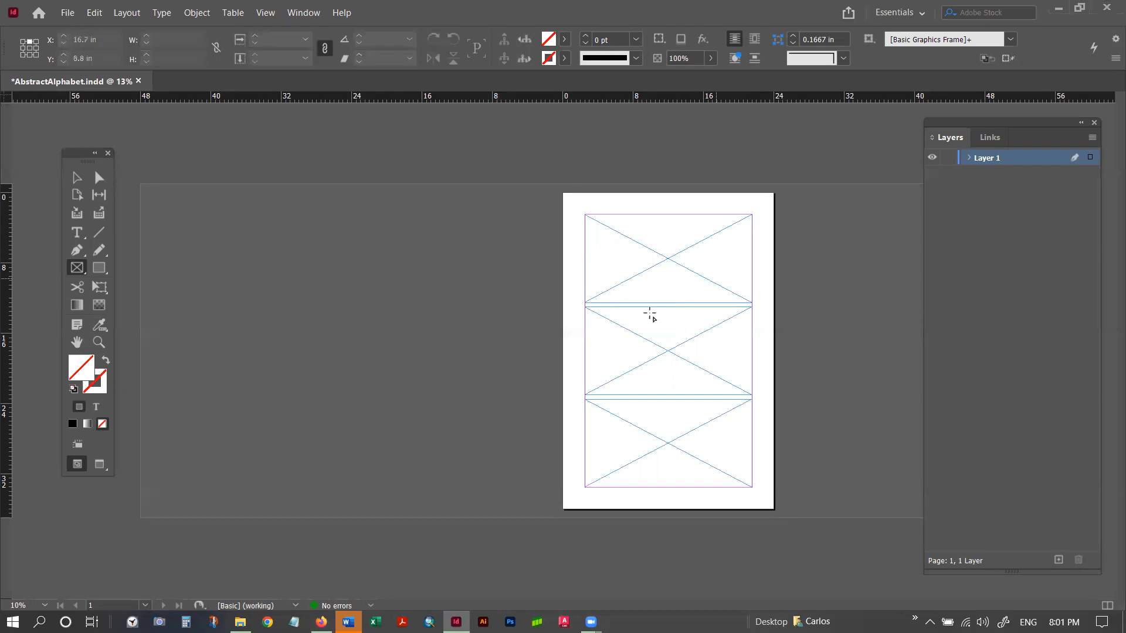
# Delete all three stacked frames from the page.
pyautogui.click(77, 177)
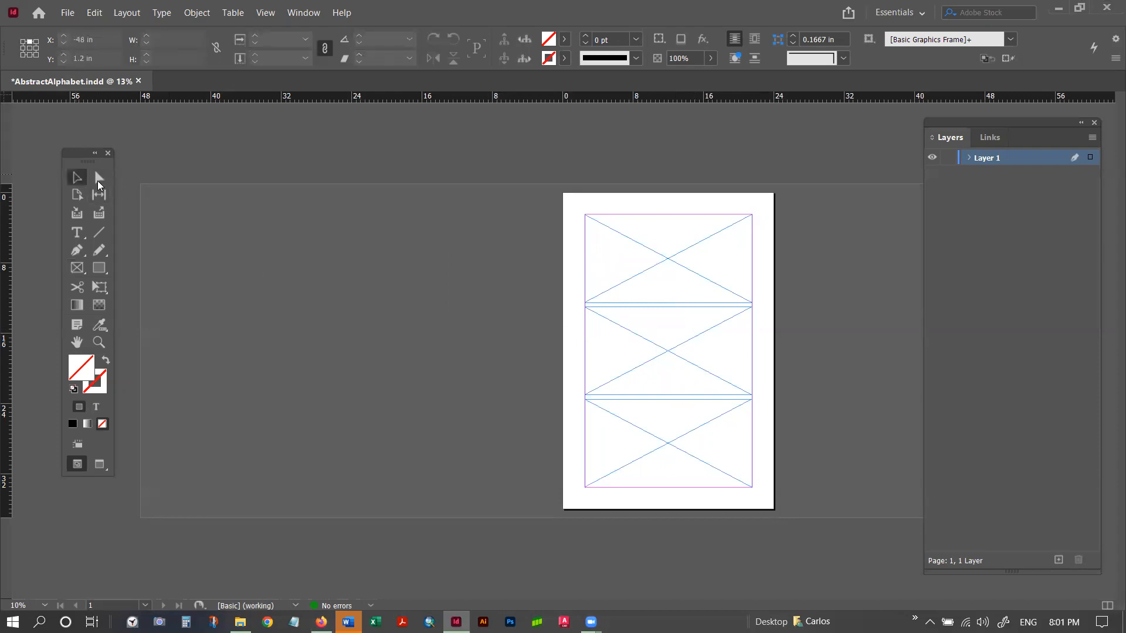
pyautogui.click(677, 251)
pyautogui.press('Delete')
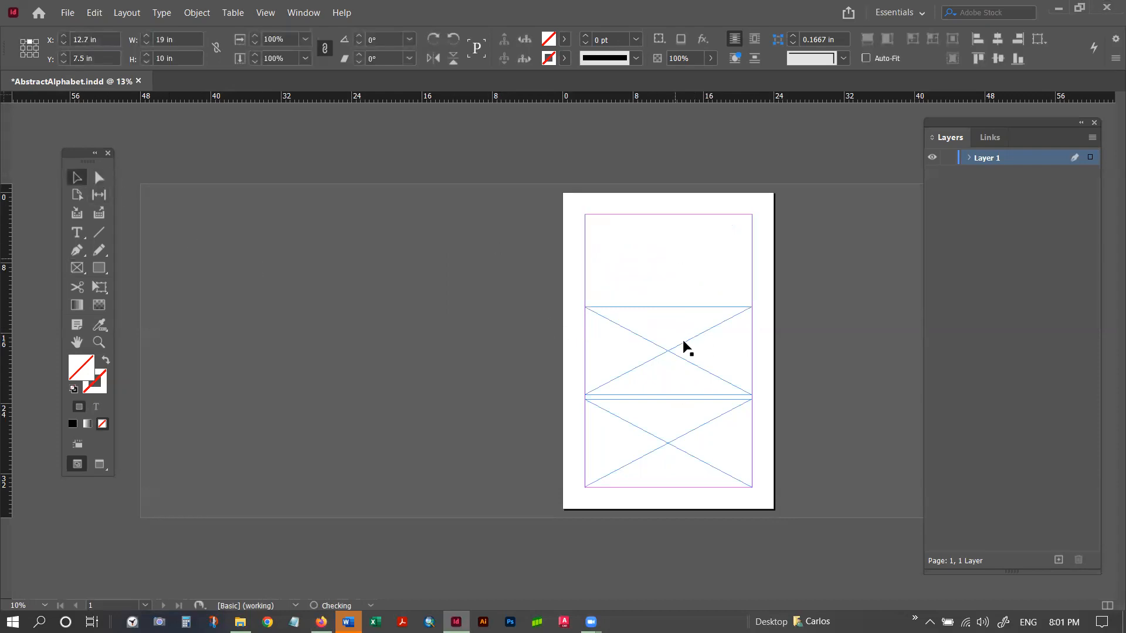
pyautogui.click(684, 359)
pyautogui.press('Delete')
pyautogui.click(685, 424)
pyautogui.press('Delete')
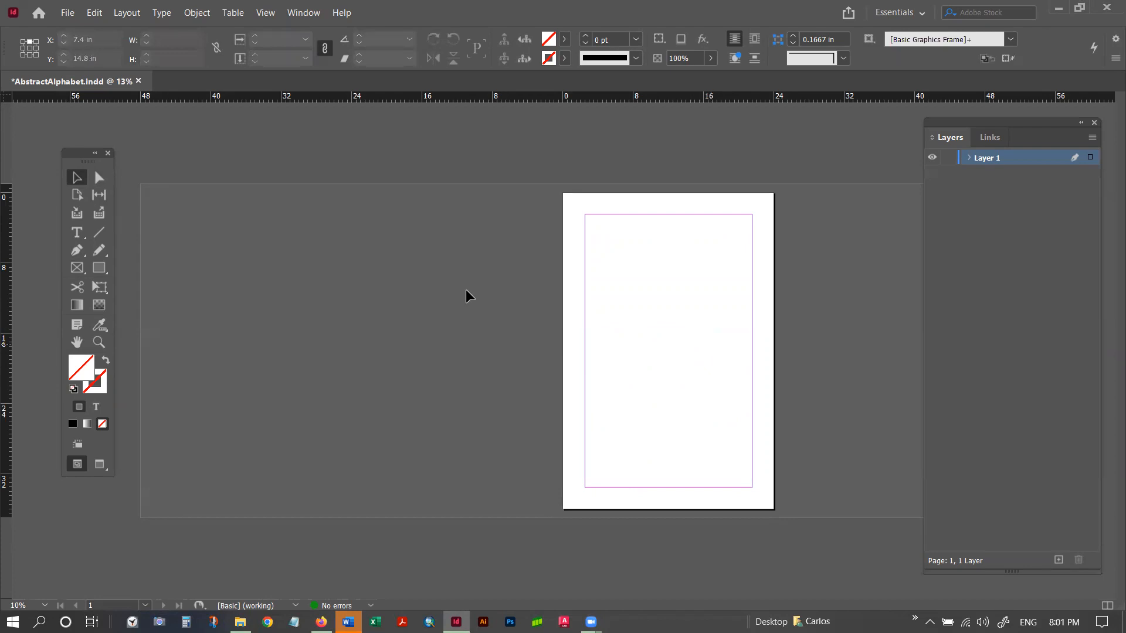
# Start a 19 by 31 in rectangular frame across the area within the margins, divided into 6 rows.
pyautogui.click(75, 268)
pyautogui.moveTo(586, 217); pyautogui.dragTo(752, 487)
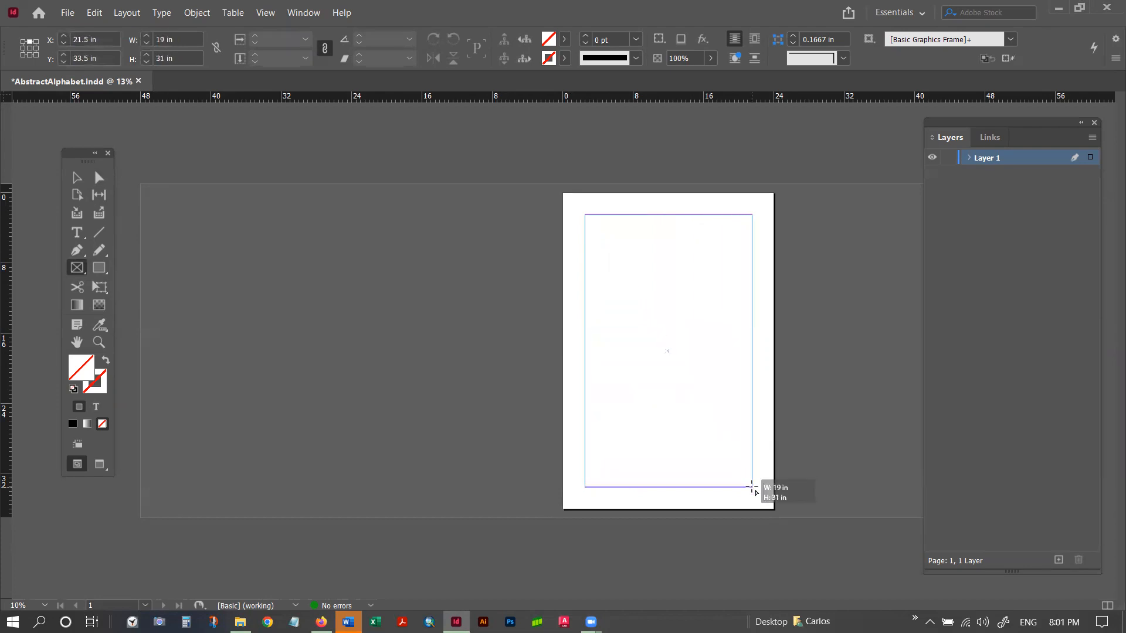
pyautogui.press('Up')
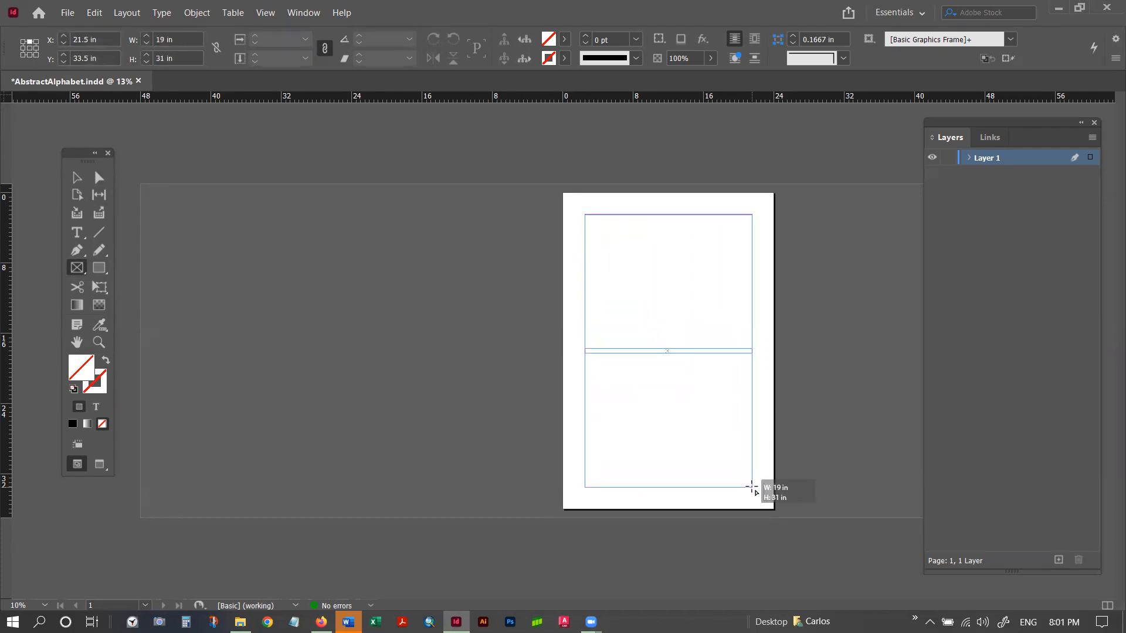
pyautogui.press('Up')
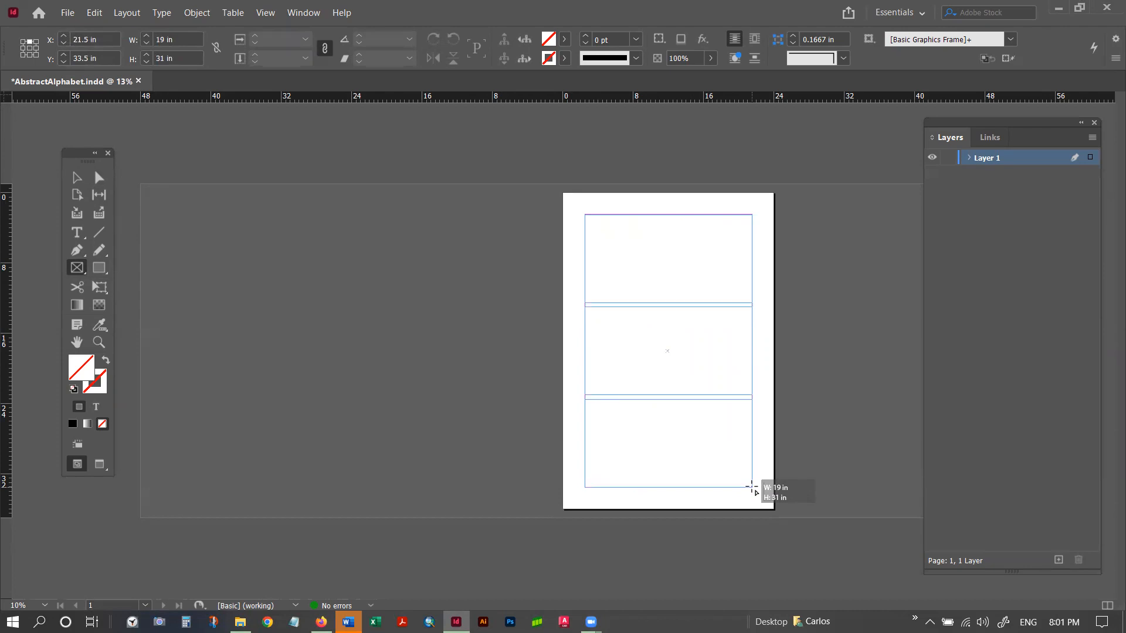
pyautogui.press('Up')
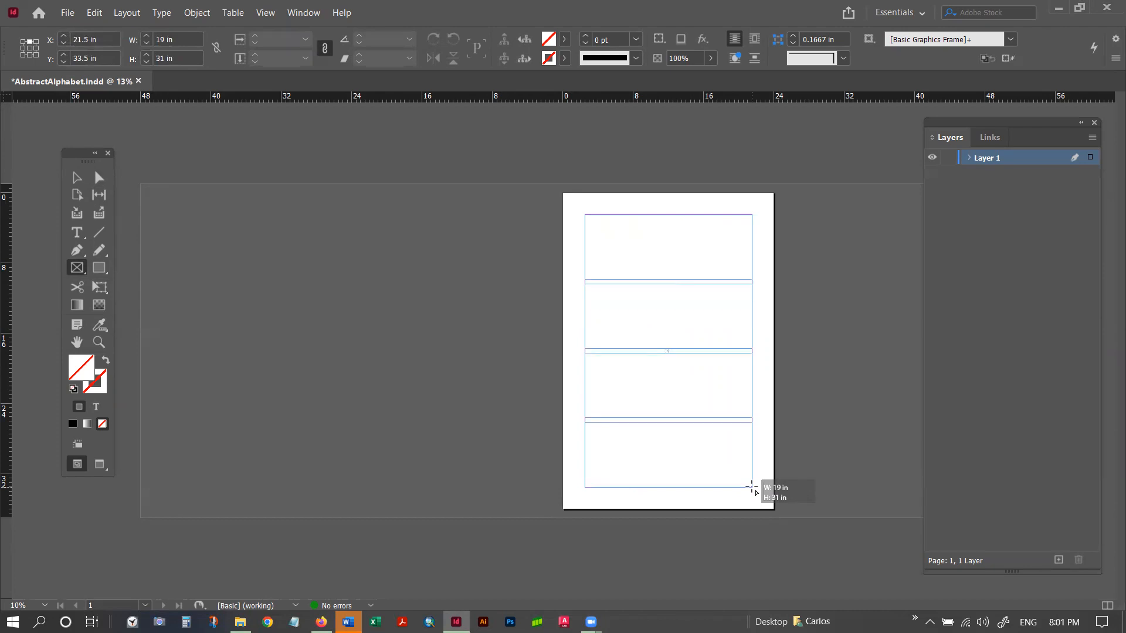
pyautogui.press('Up')
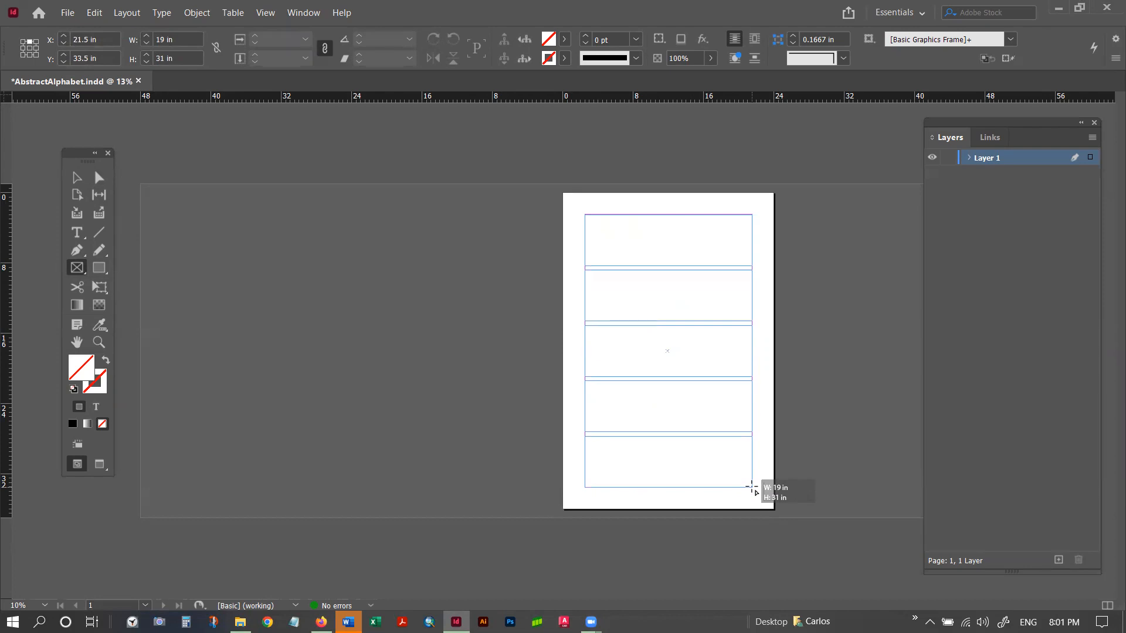
pyautogui.press('Up')
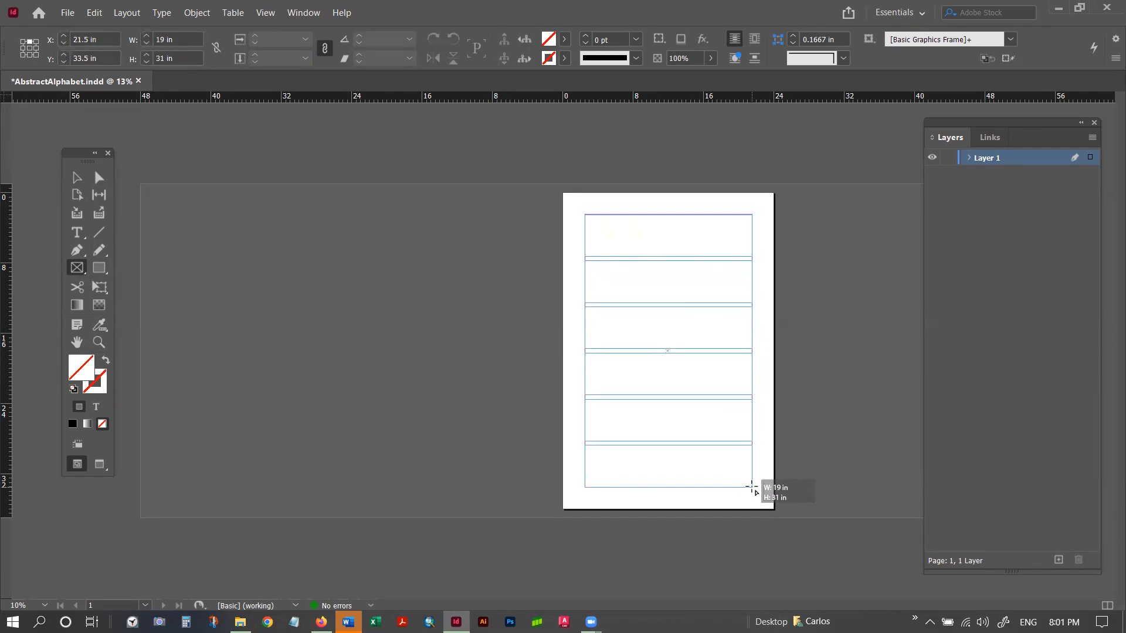
# Divide the six-row frame being drawn into 5 columns, finish the grid and deselect it.
pyautogui.press('Right')
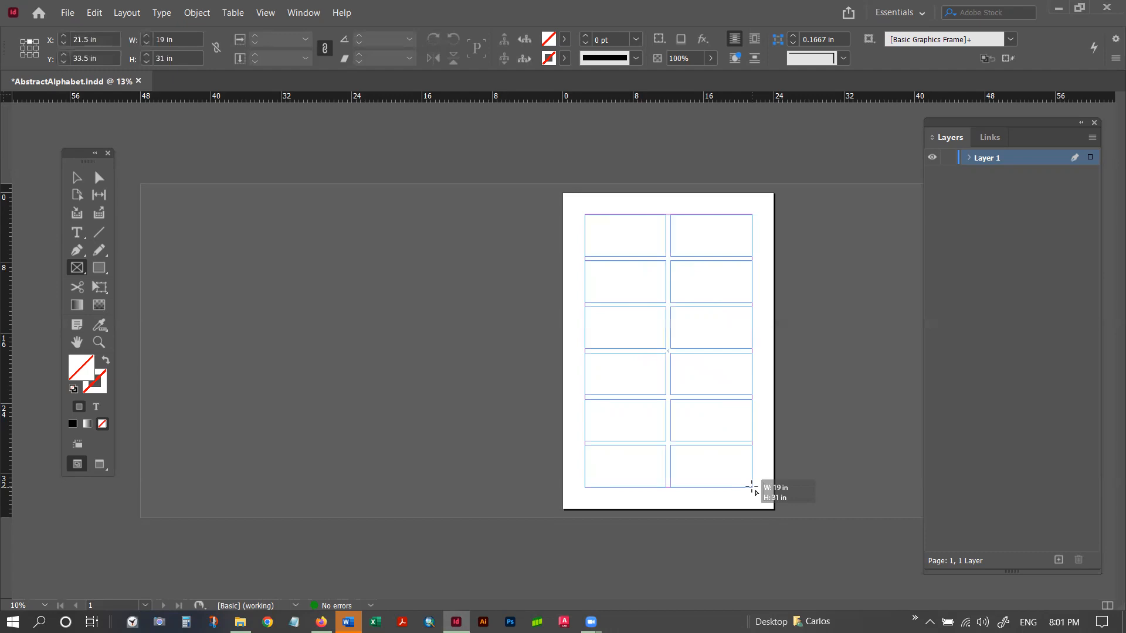
pyautogui.press('Right')
pyautogui.press('Left')
pyautogui.press('Right')
pyautogui.press('Right')
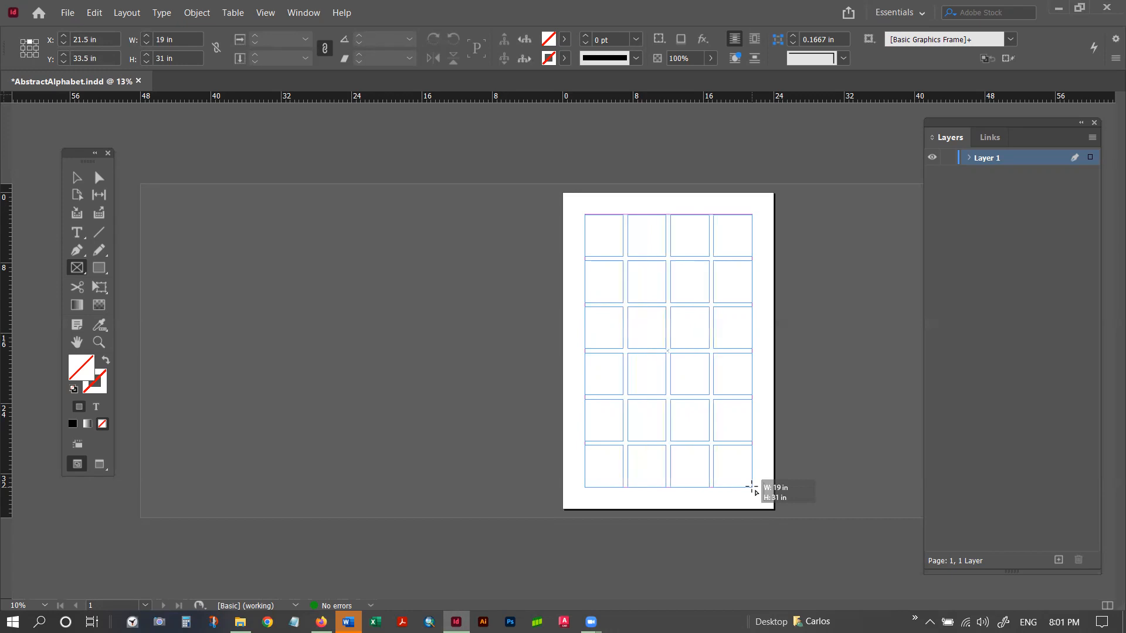
pyautogui.press('Right')
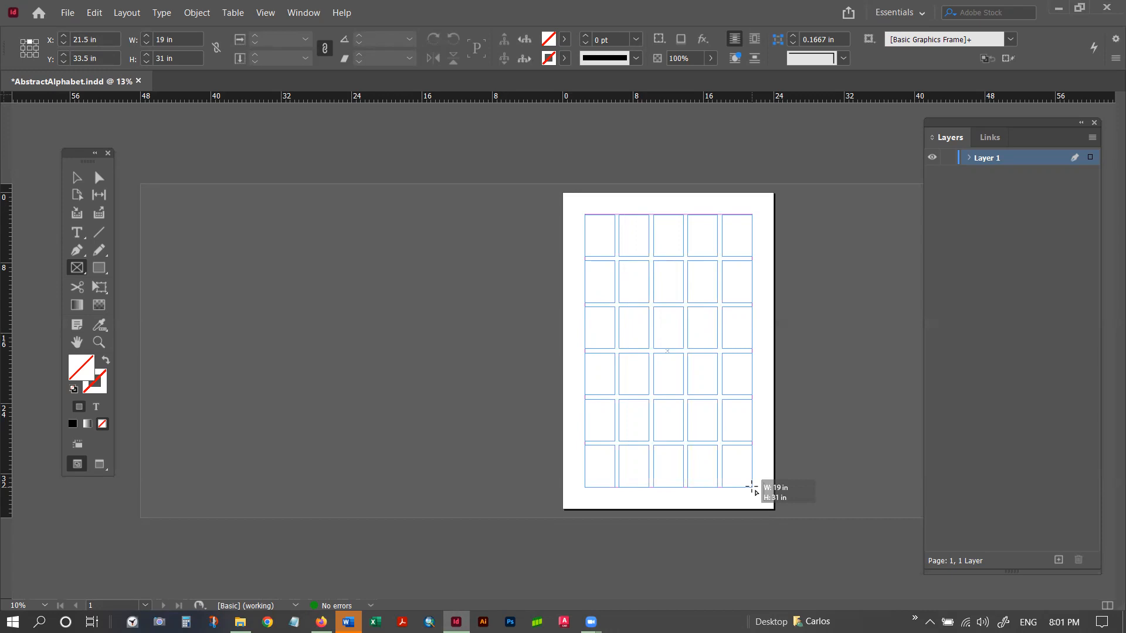
pyautogui.moveTo(752, 486); pyautogui.dragTo(751, 487)
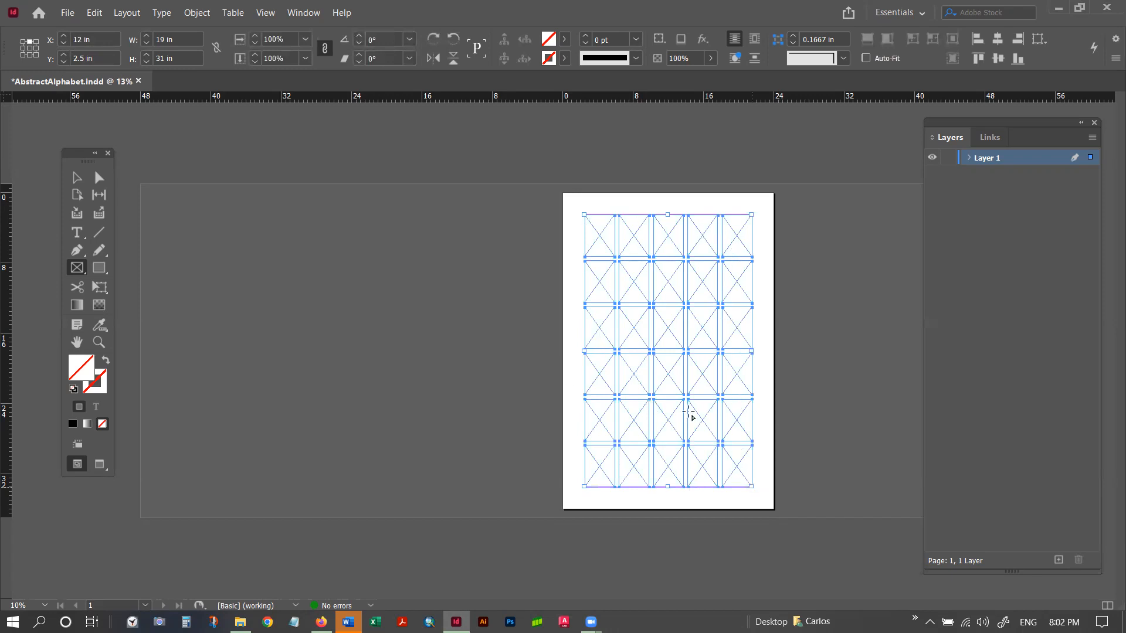
pyautogui.hotkey('ctrl', '=')
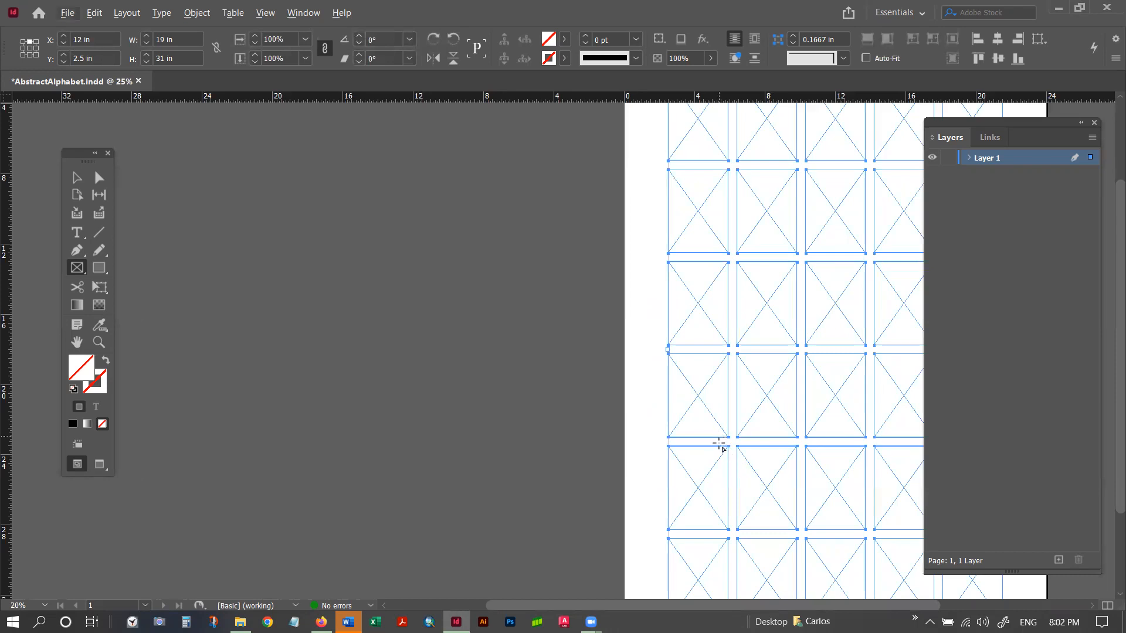
pyautogui.hotkey('ctrl', '-')
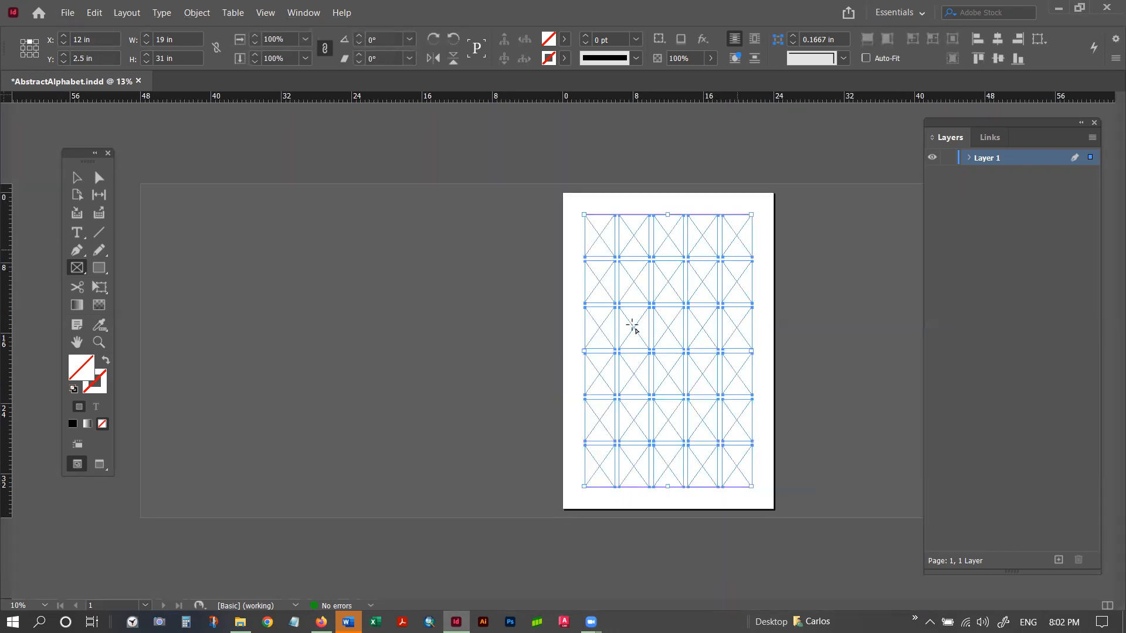
pyautogui.click(77, 178)
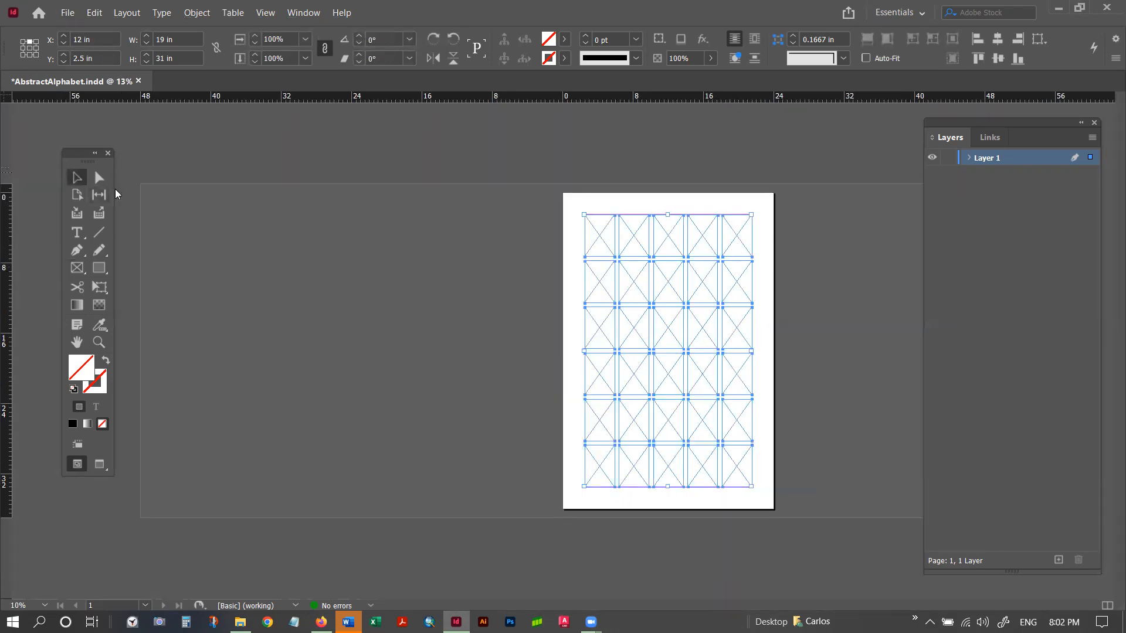
pyautogui.click(809, 270)
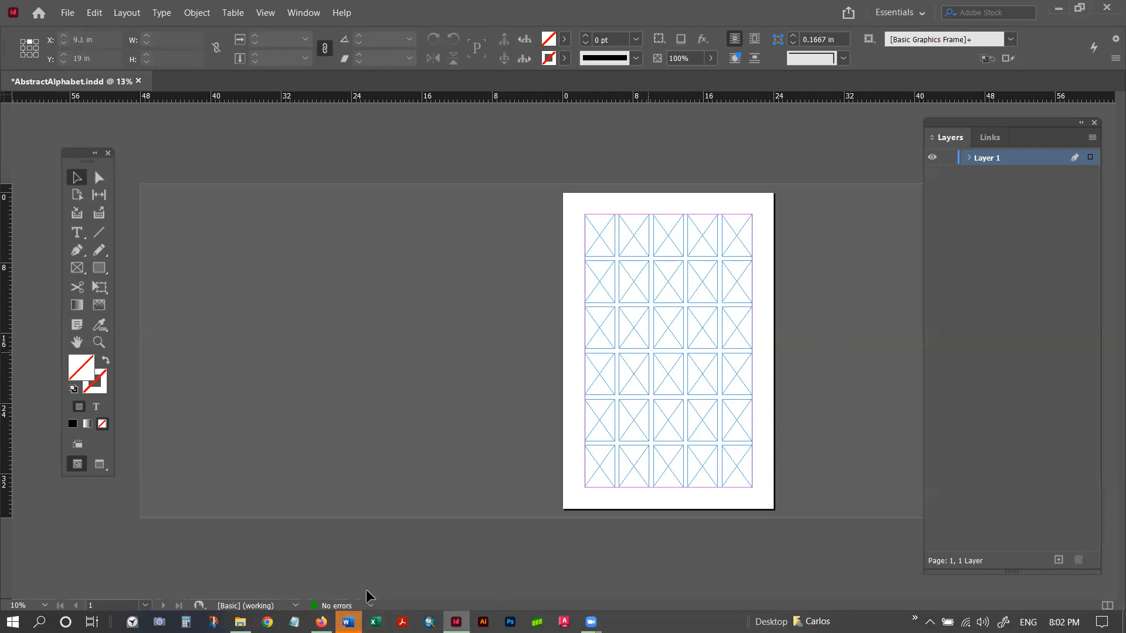
# Check the layout illustration in Firefox, and delete every frame in the InDesign grid's last row except the first.
pyautogui.click(322, 621)
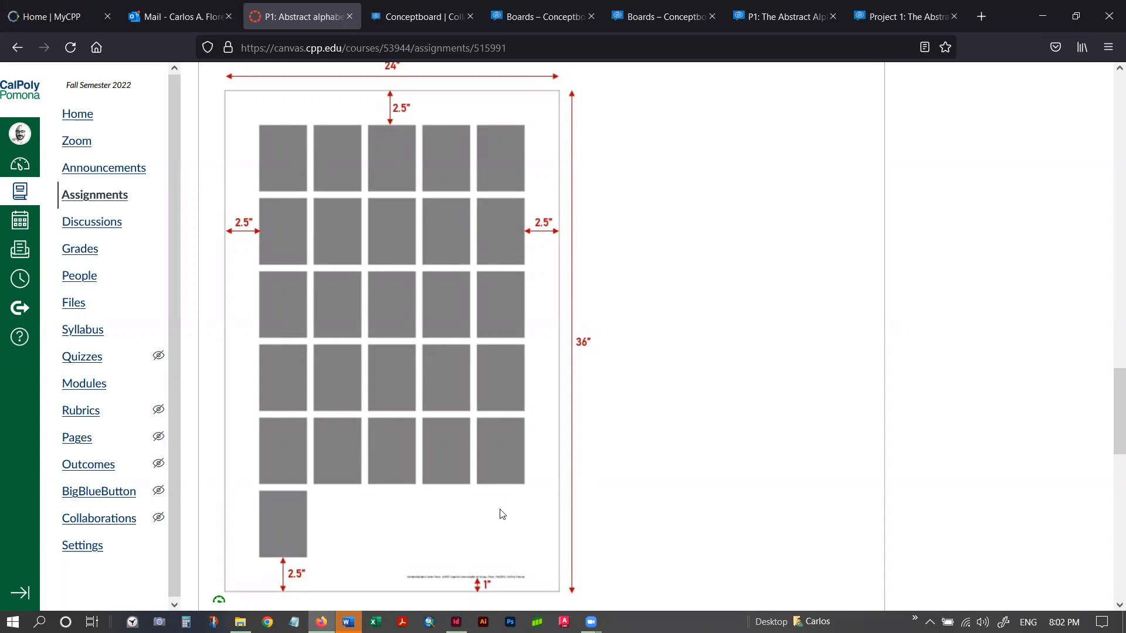
pyautogui.click(456, 622)
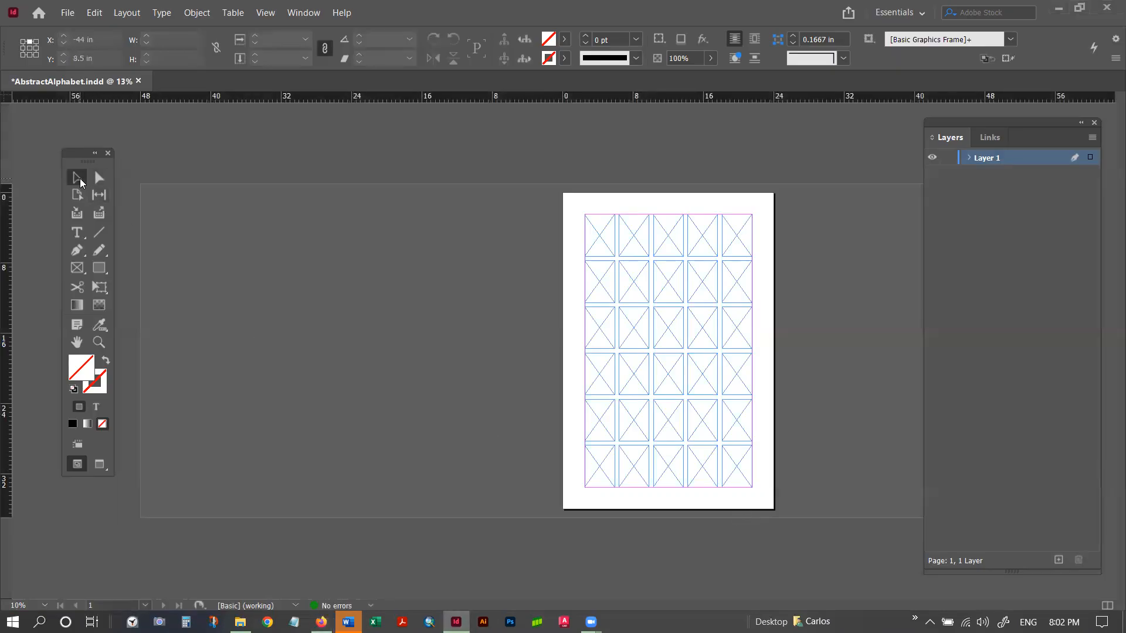
pyautogui.click(733, 470)
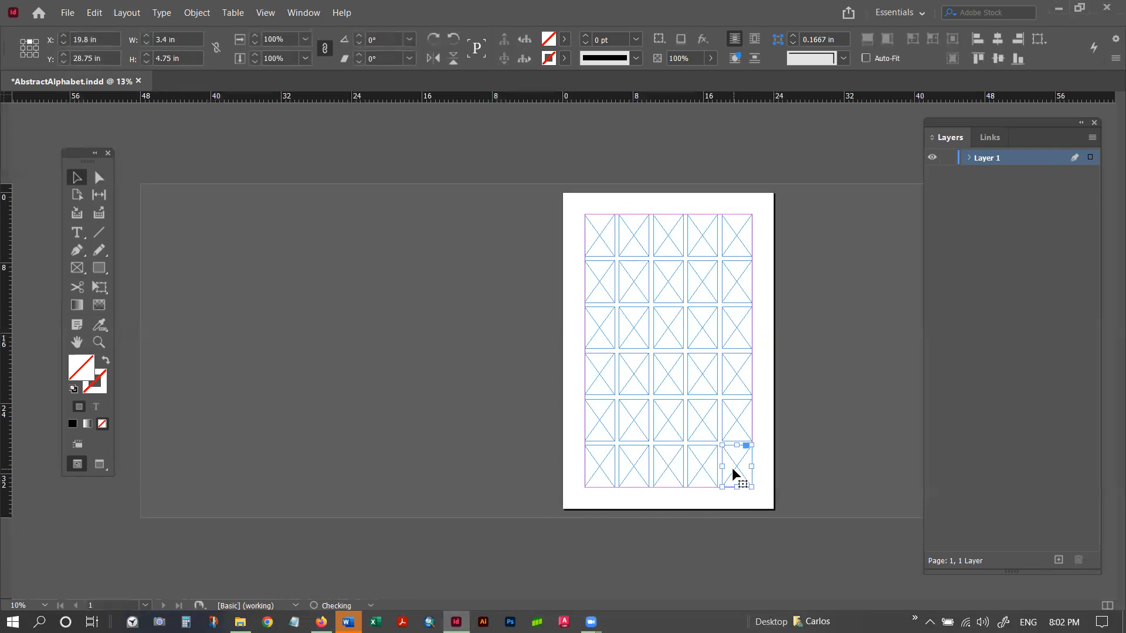
pyautogui.press('Delete')
pyautogui.click(705, 474)
pyautogui.press('Delete')
pyautogui.click(676, 463)
pyautogui.press('Delete')
pyautogui.click(640, 466)
pyautogui.press('Delete')
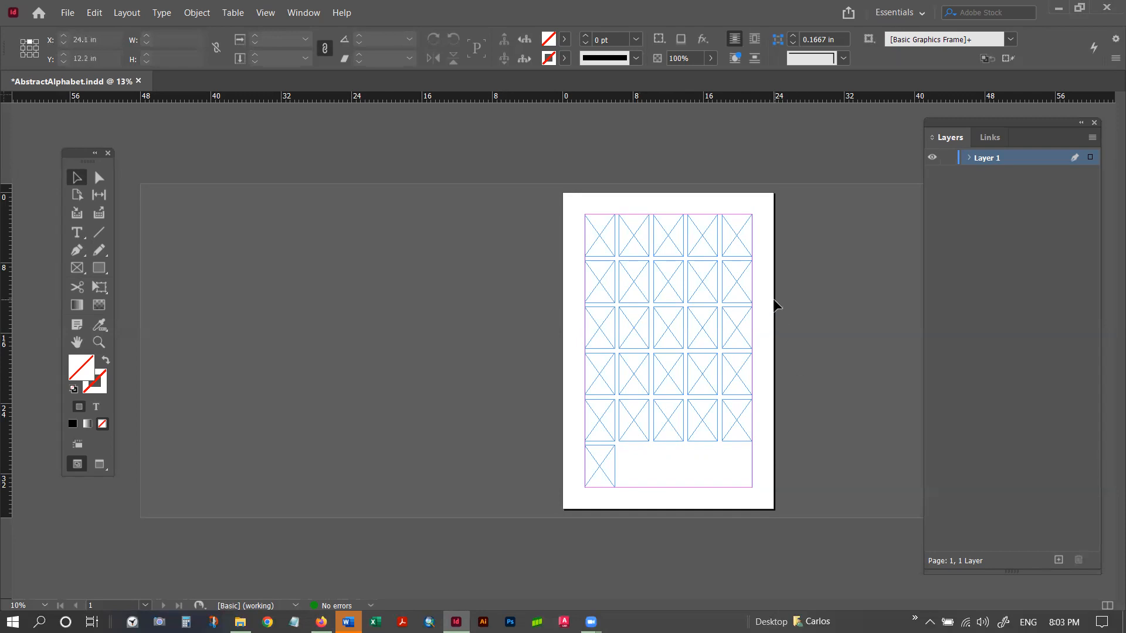
# Save the AbstractAlphabet.indd document.
pyautogui.click(68, 13)
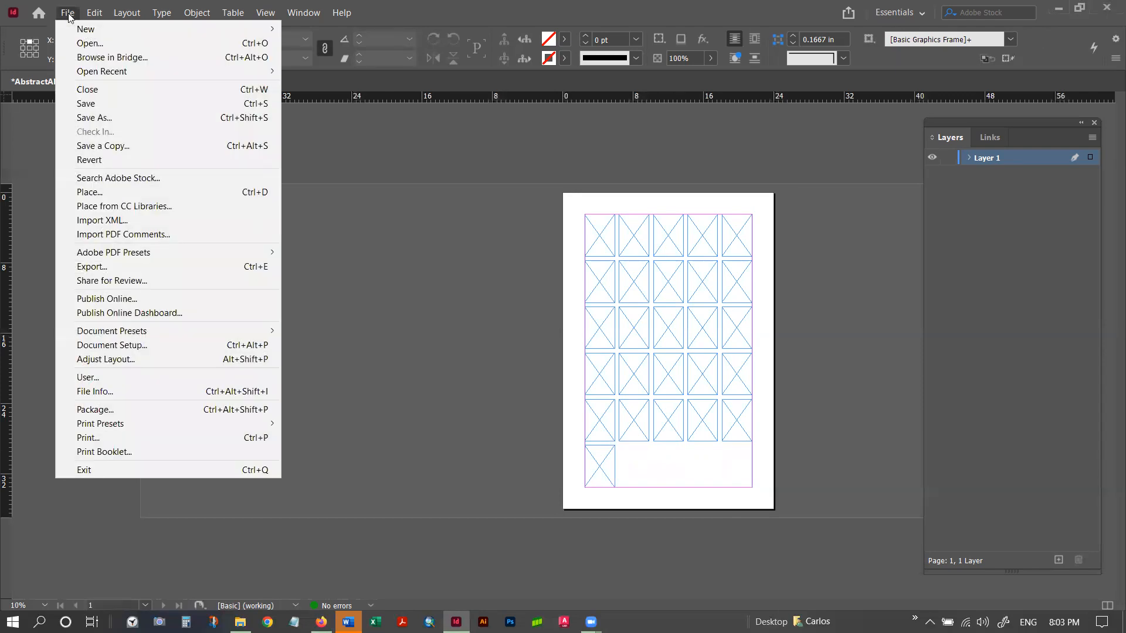
pyautogui.click(90, 104)
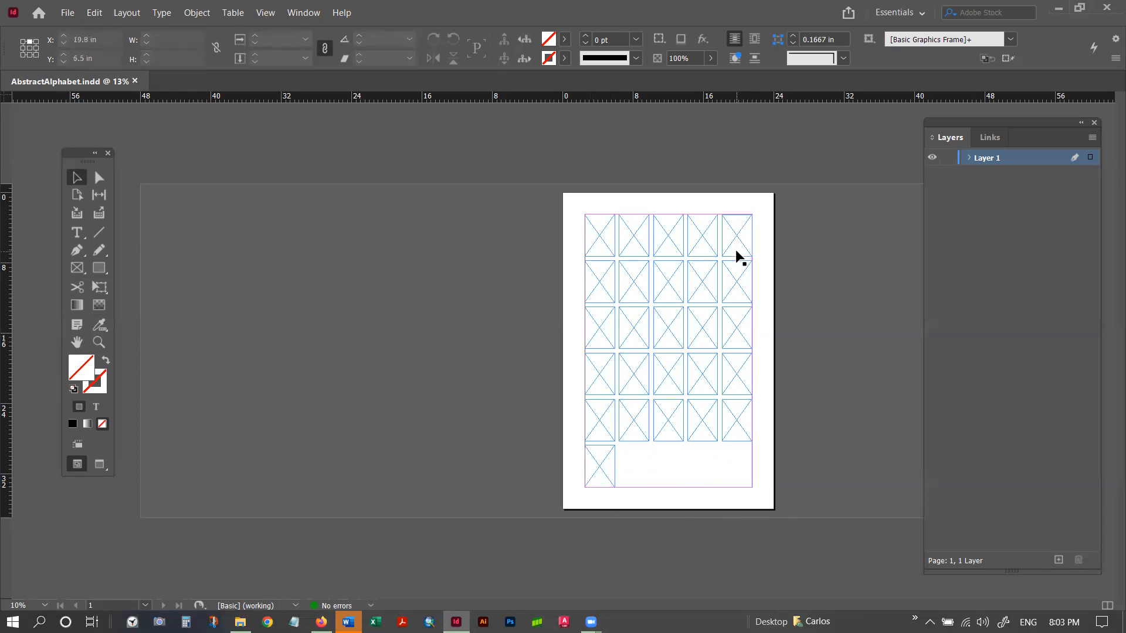
pyautogui.scroll(1, 739, 278)
pyautogui.scroll(-1, 739, 278)
pyautogui.click(303, 14)
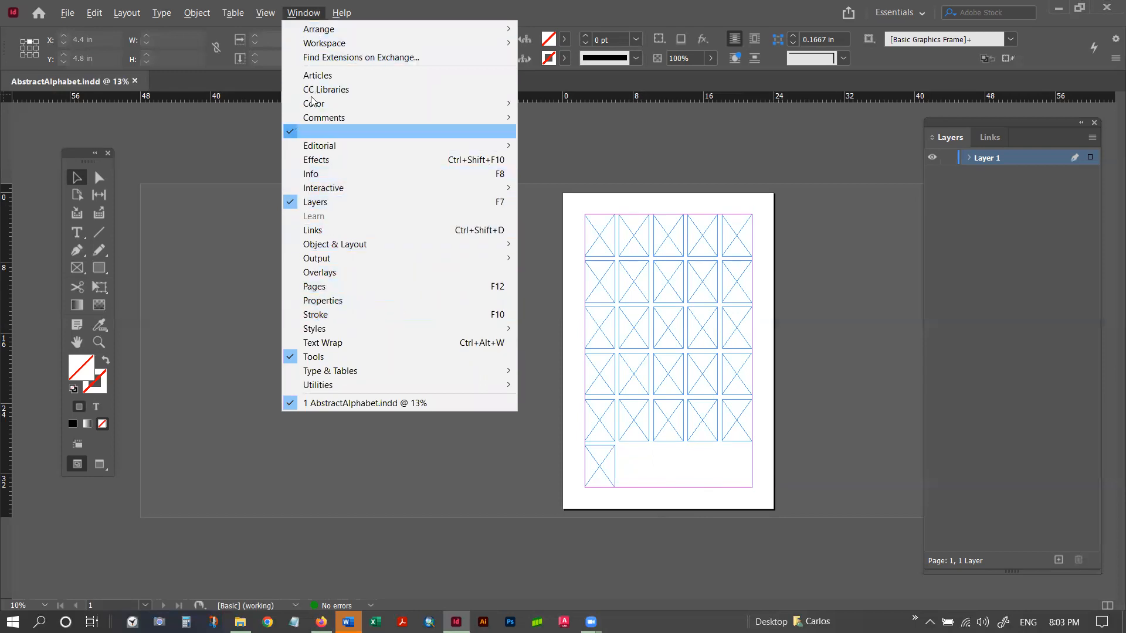
pyautogui.moveTo(266, 16)
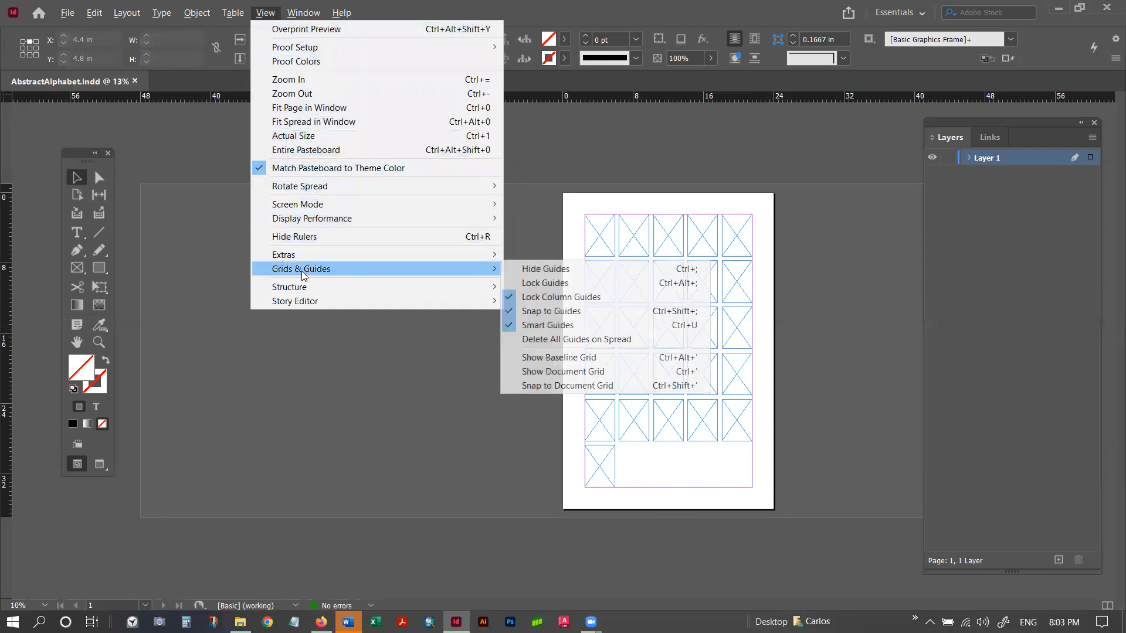
pyautogui.click(274, 16)
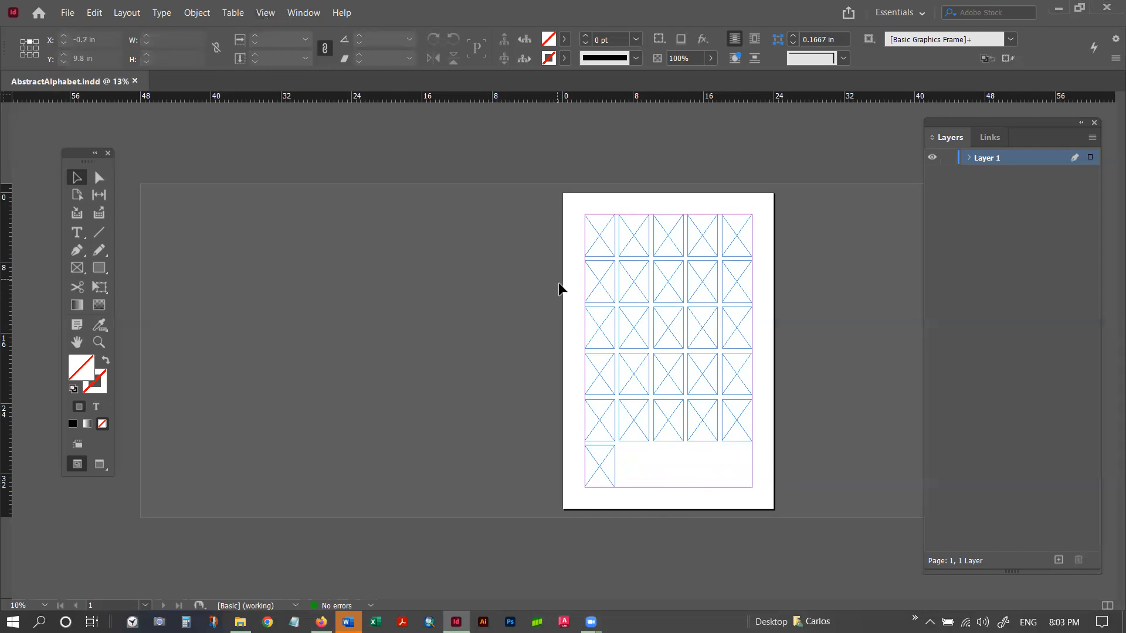
pyautogui.click(267, 14)
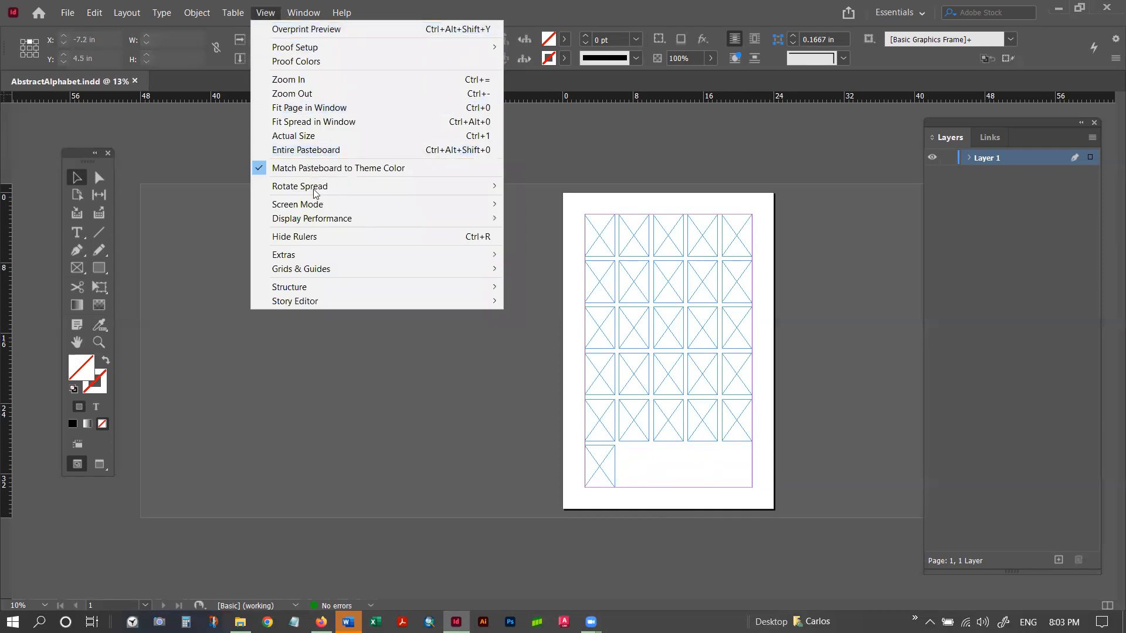
pyautogui.moveTo(298, 273)
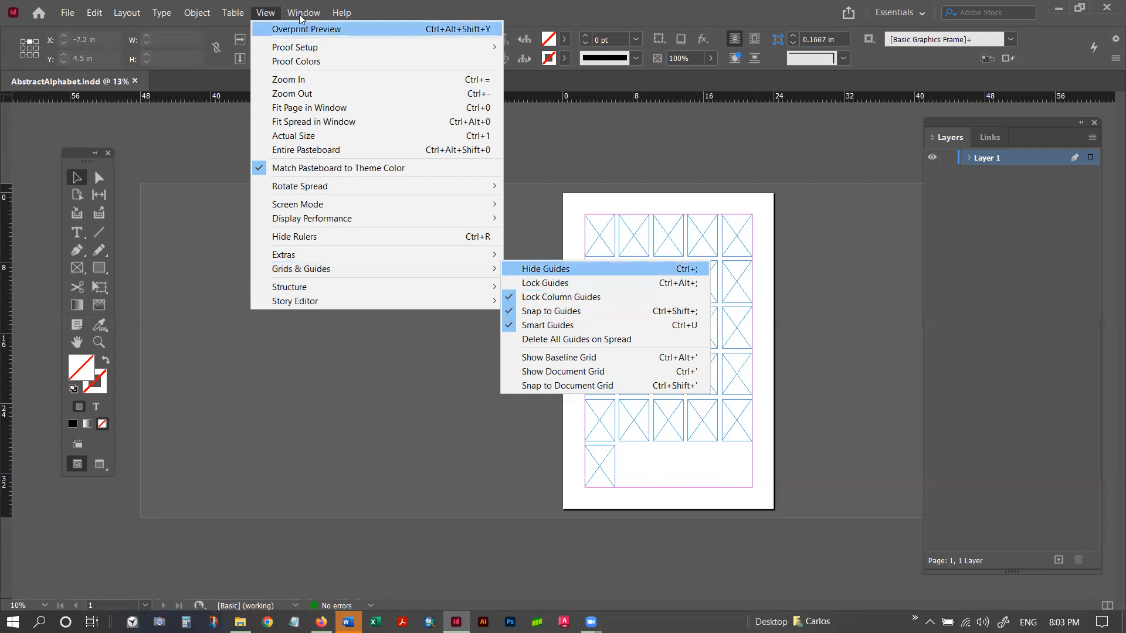
pyautogui.click(266, 15)
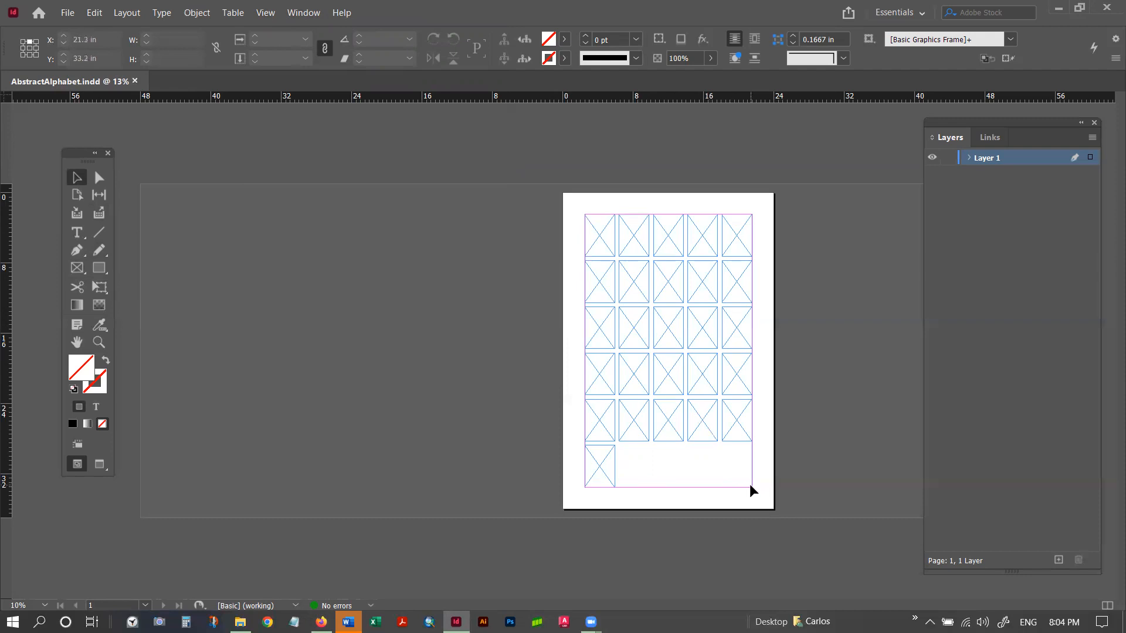
# Check the Snap to Guides and Smart Guides settings for the poster's letter-frame grid.
pyautogui.keyDown('alt'); pyautogui.scroll(1, 750, 484); pyautogui.keyUp('alt')
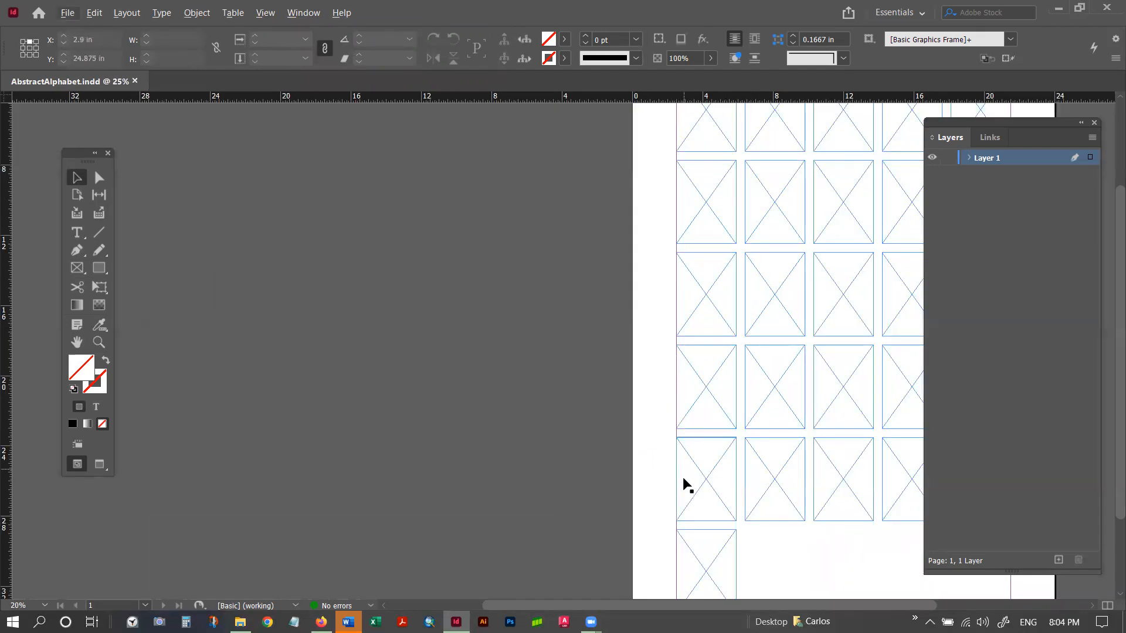
pyautogui.moveTo(657, 607); pyautogui.dragTo(749, 606)
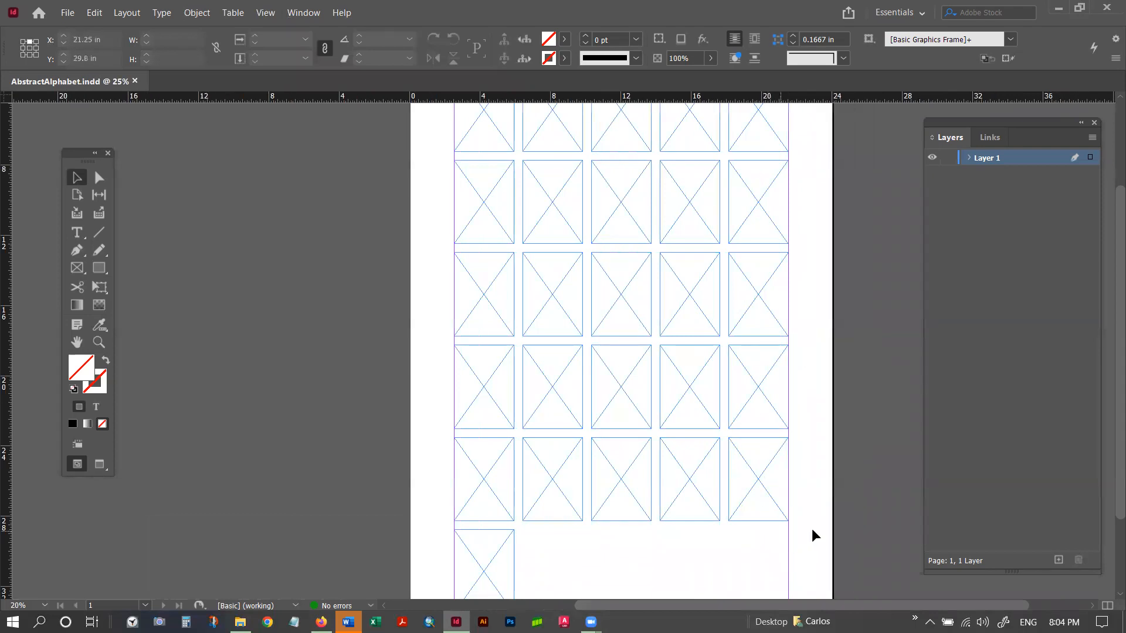
pyautogui.scroll(-2, 812, 529)
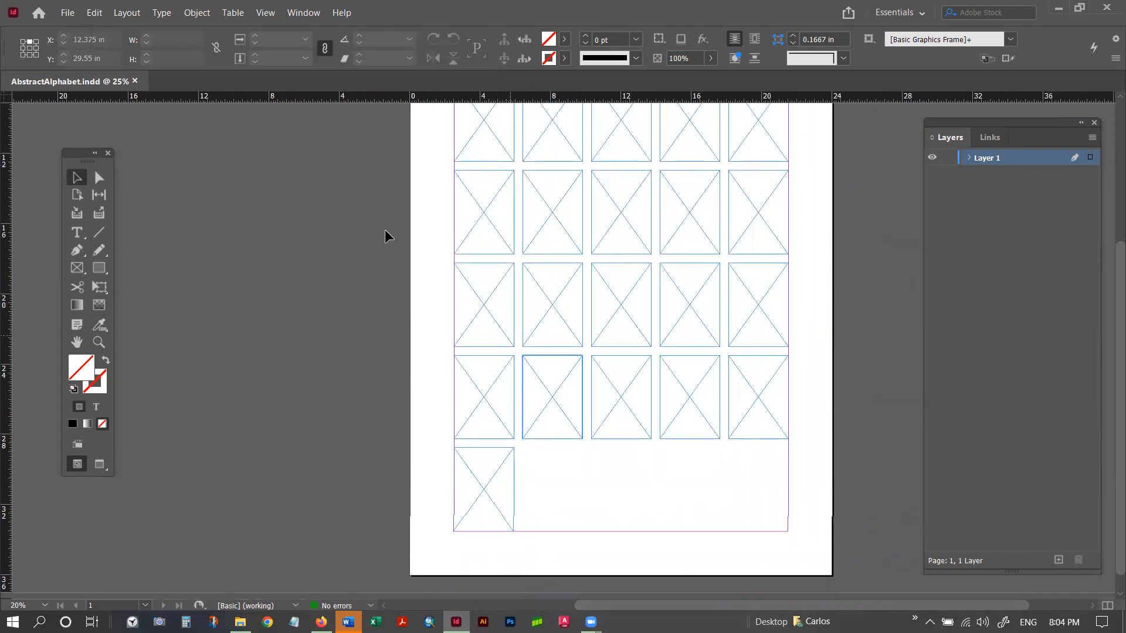
pyautogui.click(266, 13)
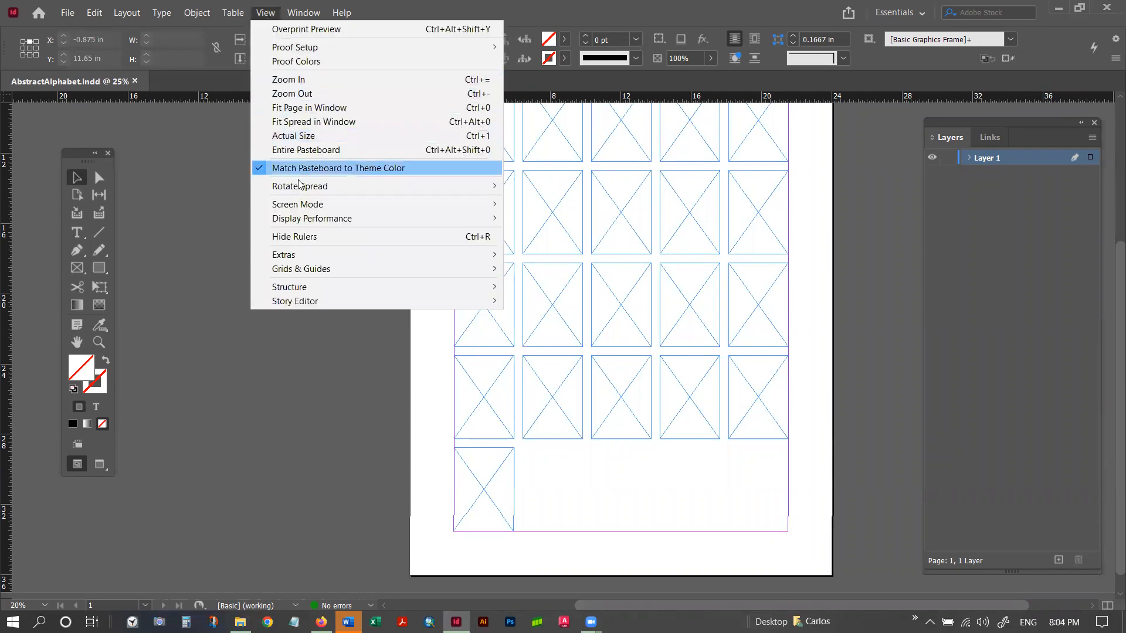
pyautogui.moveTo(457, 271)
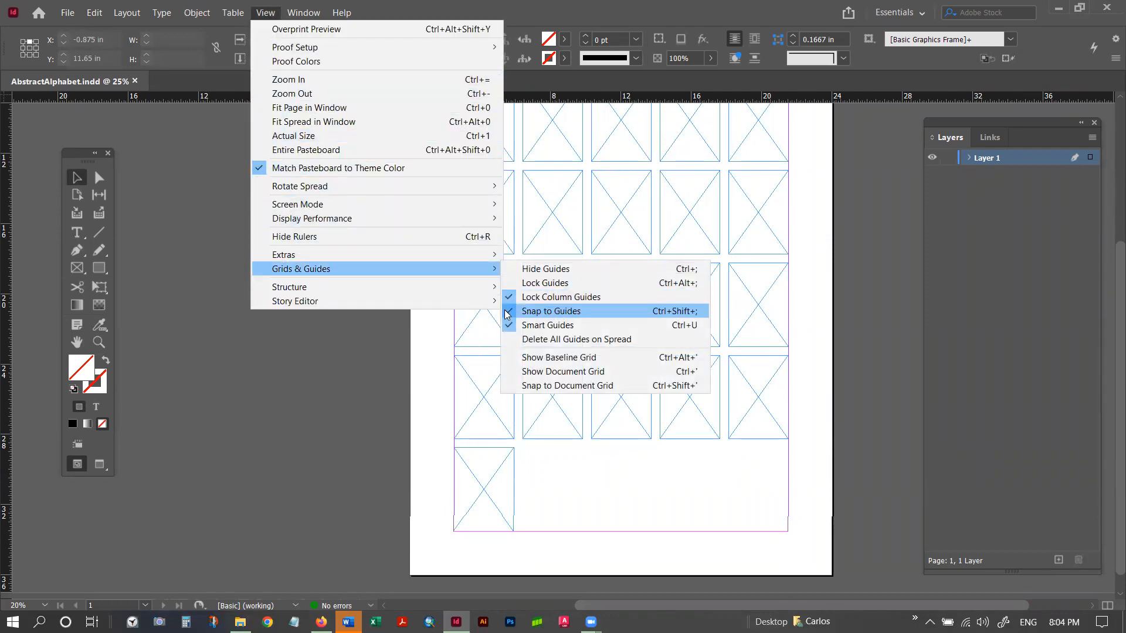
pyautogui.click(264, 12)
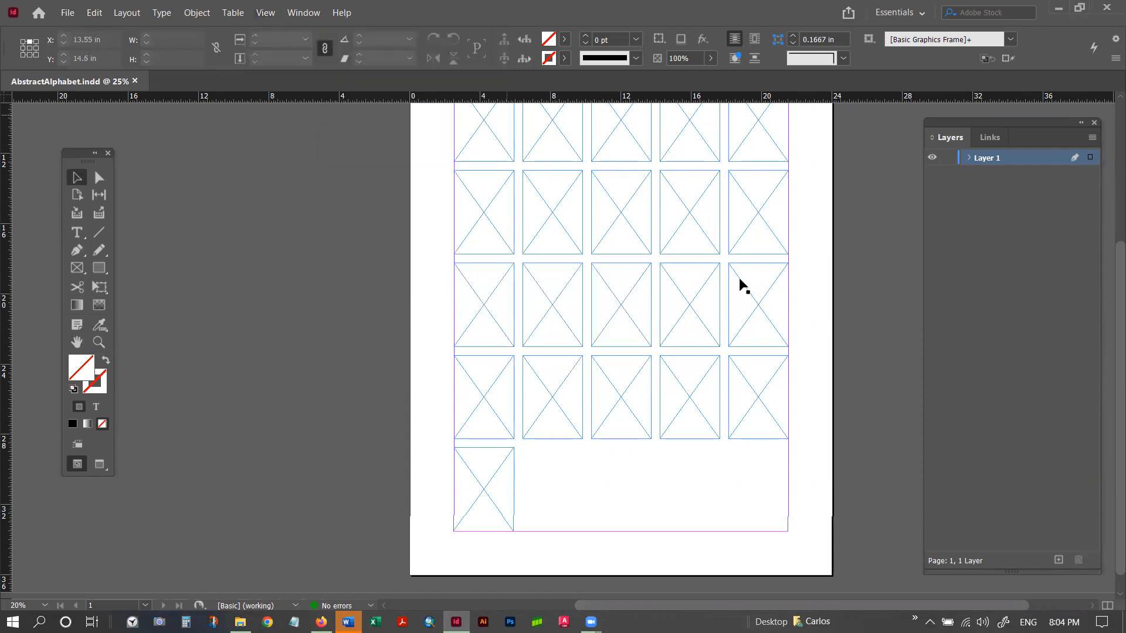
pyautogui.scroll(-1, 578, 384)
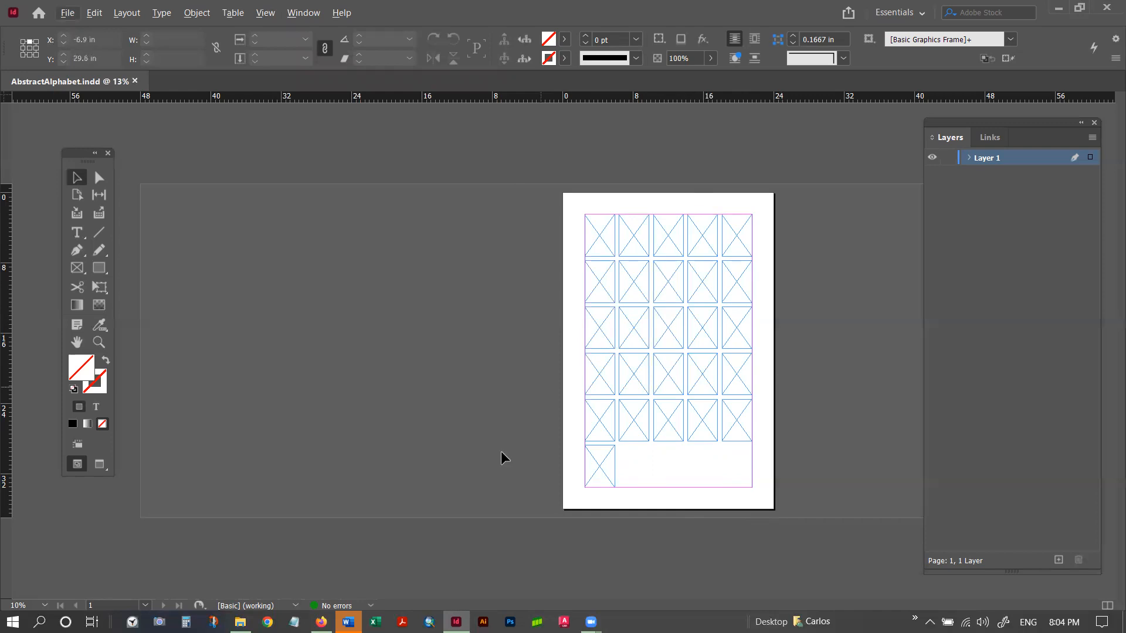
# Switch to the assignment page in Firefox and read the layout illustration and the text formatting rules under Required information.
pyautogui.click(321, 622)
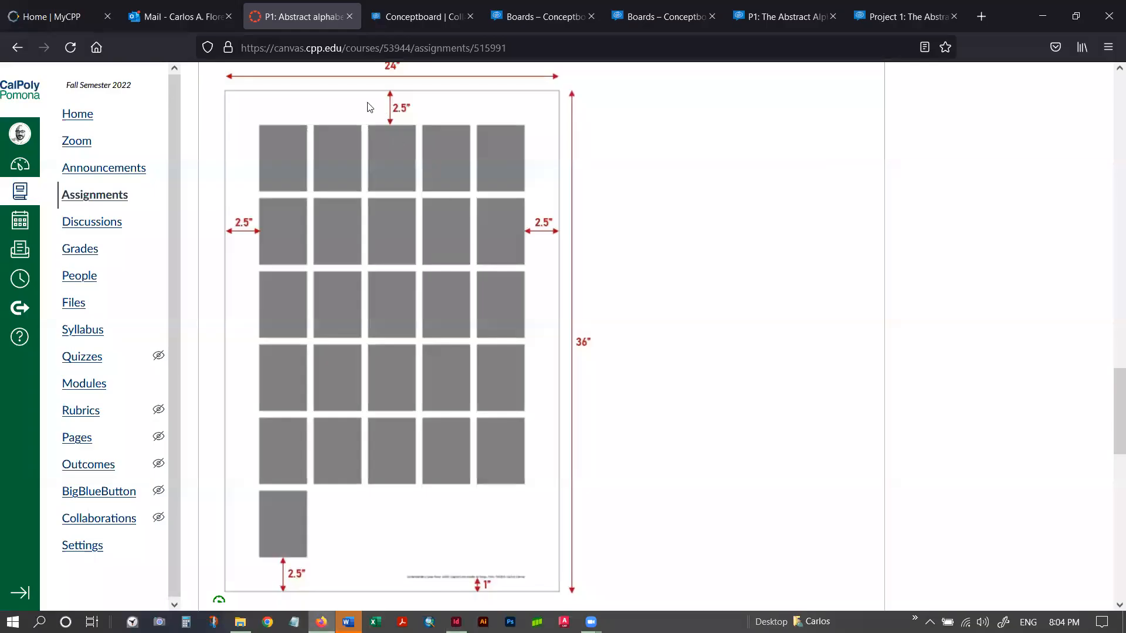
pyautogui.scroll(-2, 428, 237)
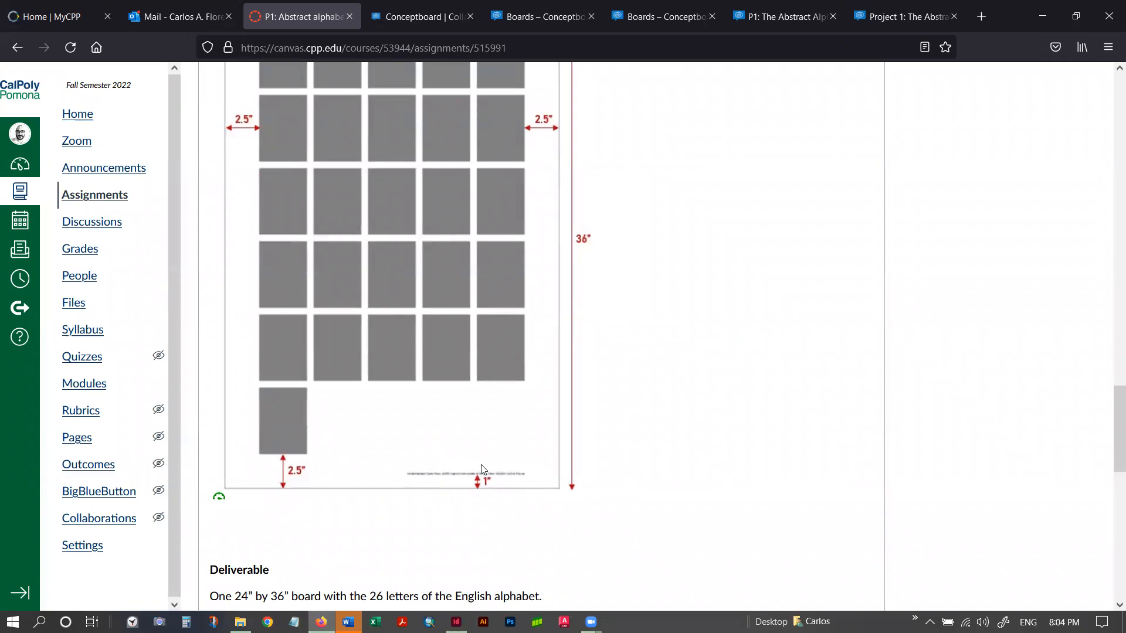
pyautogui.scroll(6, 526, 471)
pyautogui.scroll(10, 527, 471)
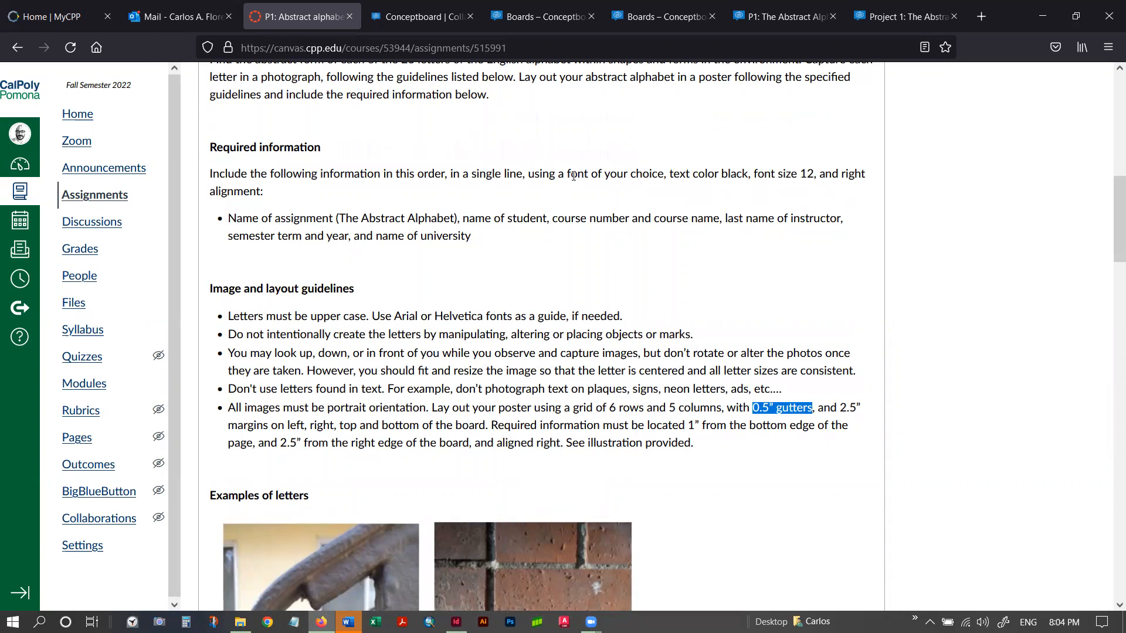
pyautogui.moveTo(450, 174); pyautogui.dragTo(273, 196)
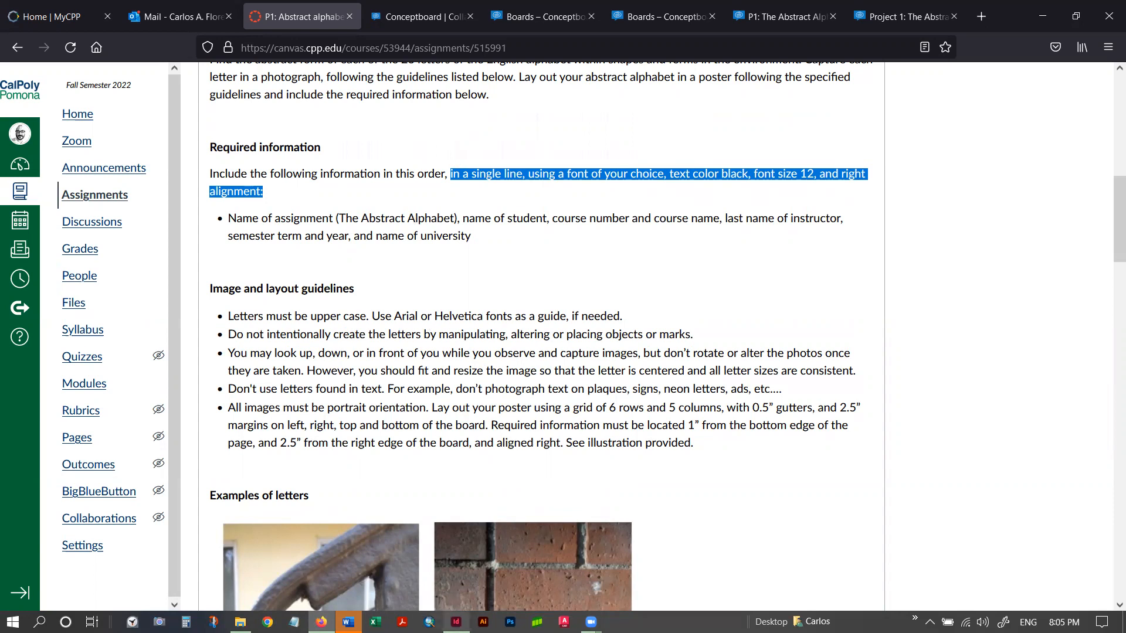
# Return to InDesign and draw a text frame about 12 by 2.75 in in the empty part of the last grid row.
pyautogui.click(456, 622)
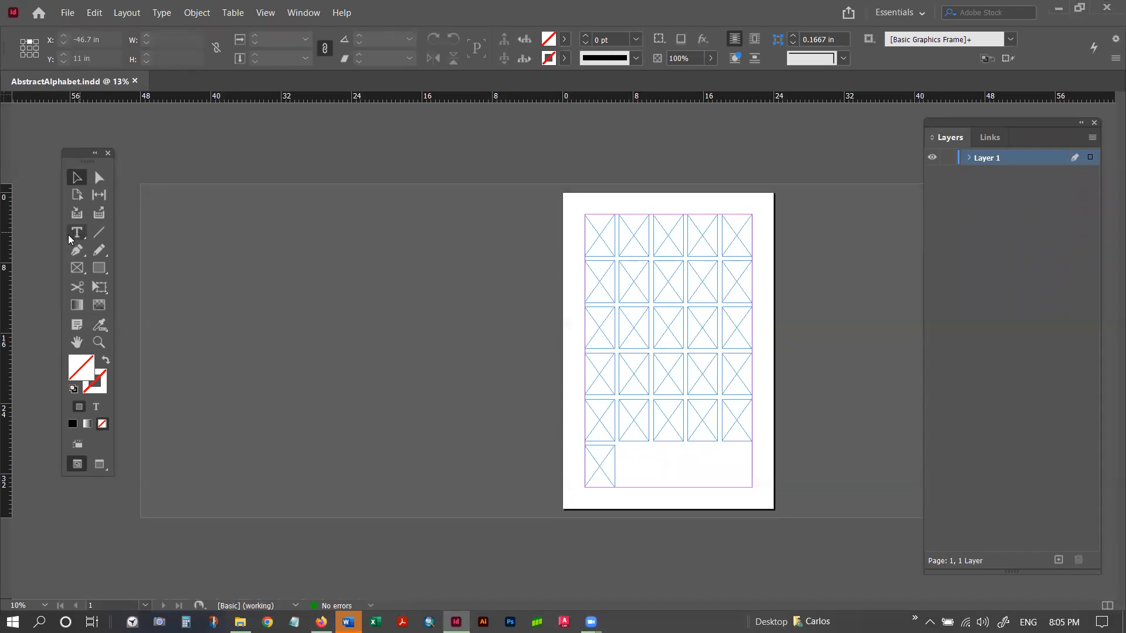
pyautogui.click(70, 236)
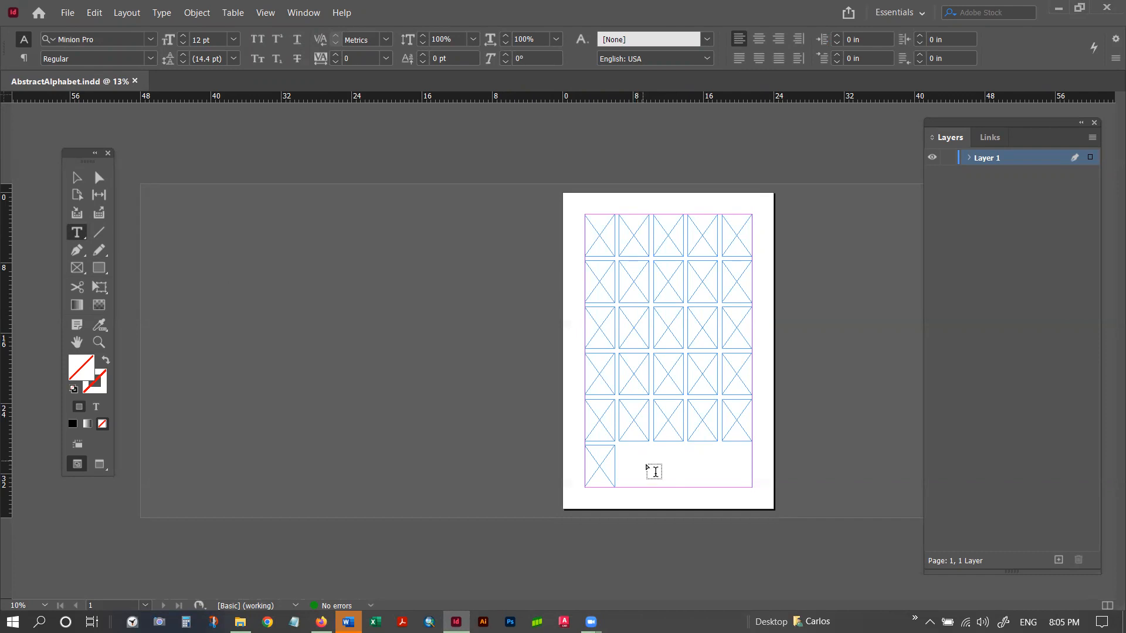
pyautogui.hotkey('ctrl', '=')
pyautogui.moveTo(695, 607); pyautogui.dragTo(816, 607)
pyautogui.scroll(-3, 775, 513)
pyautogui.scroll(1, 736, 538)
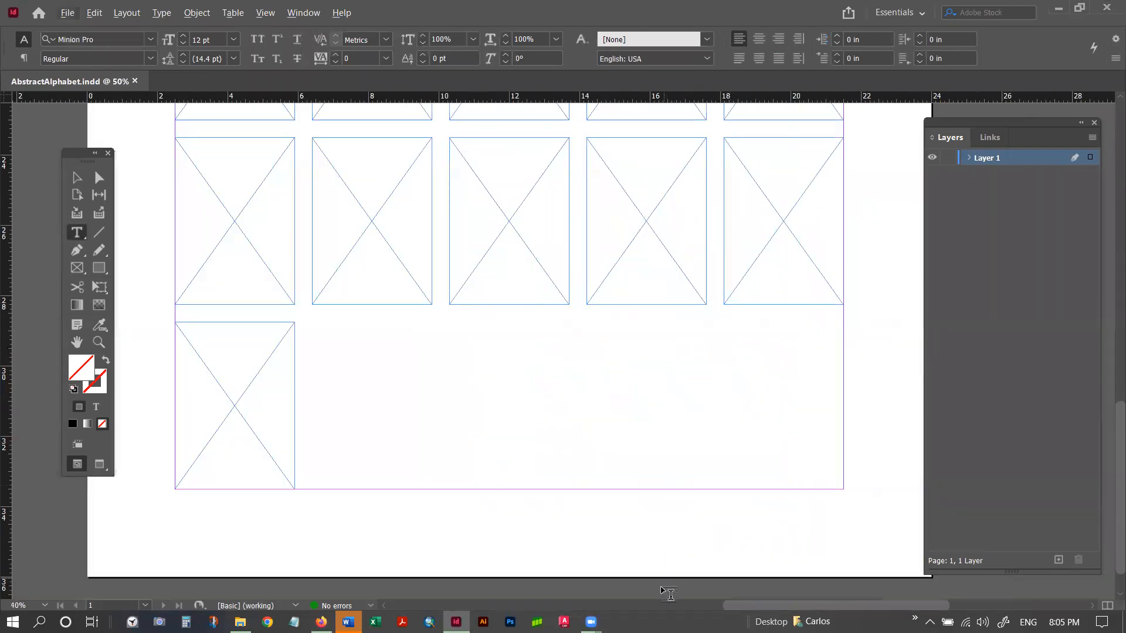
pyautogui.moveTo(753, 609); pyautogui.dragTo(740, 607)
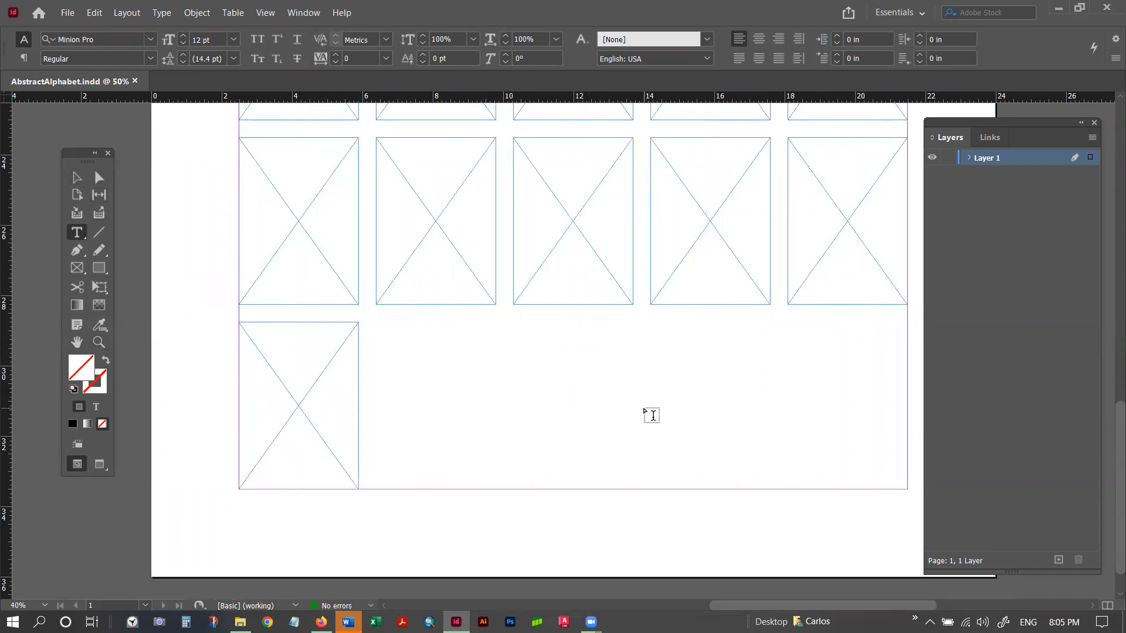
pyautogui.moveTo(747, 608); pyautogui.dragTo(766, 610)
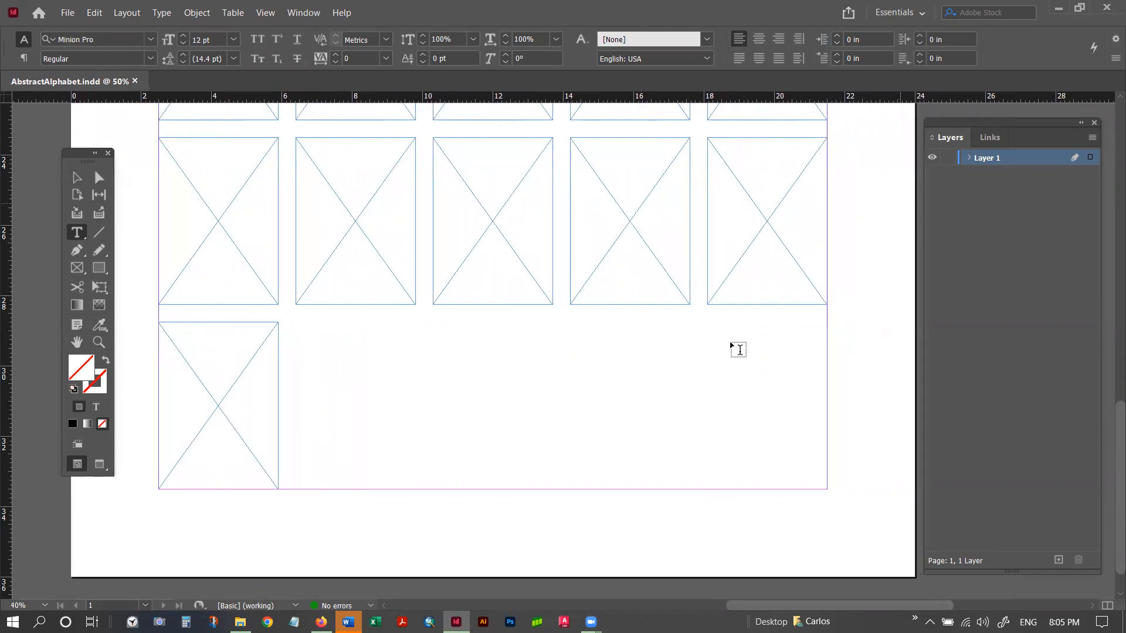
pyautogui.scroll(-1, 702, 385)
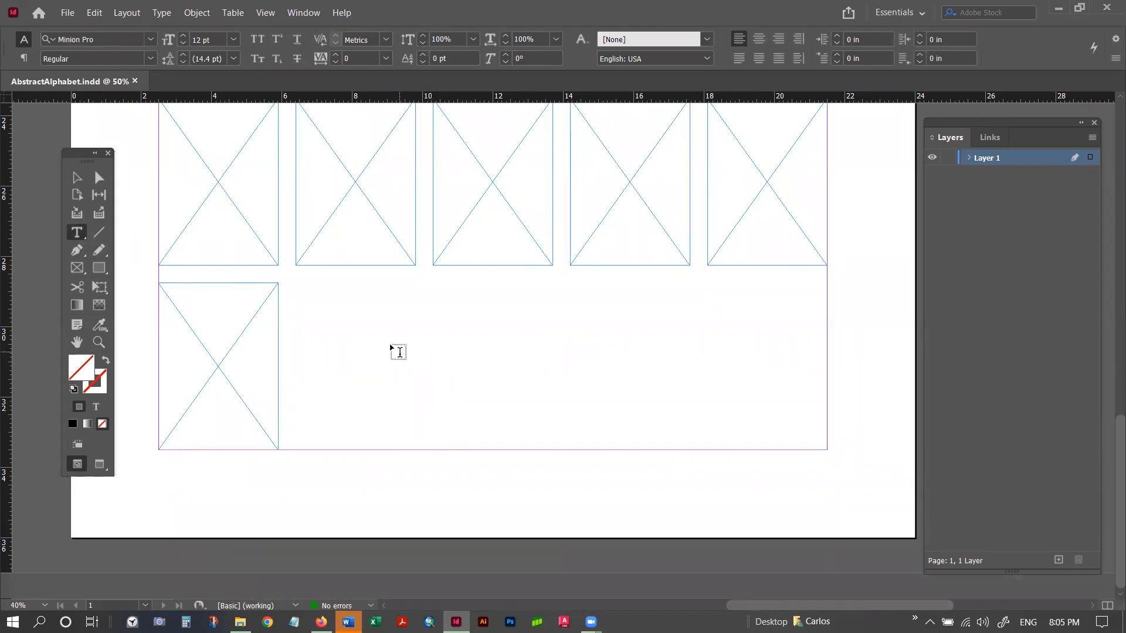
pyautogui.moveTo(398, 349); pyautogui.dragTo(811, 440)
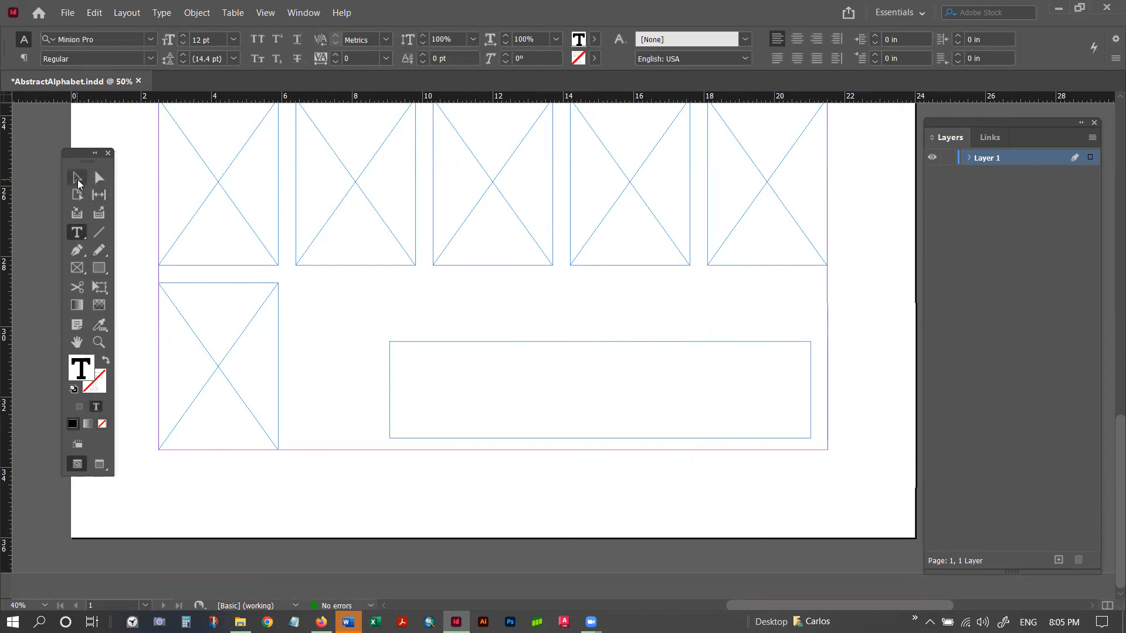
pyautogui.click(78, 179)
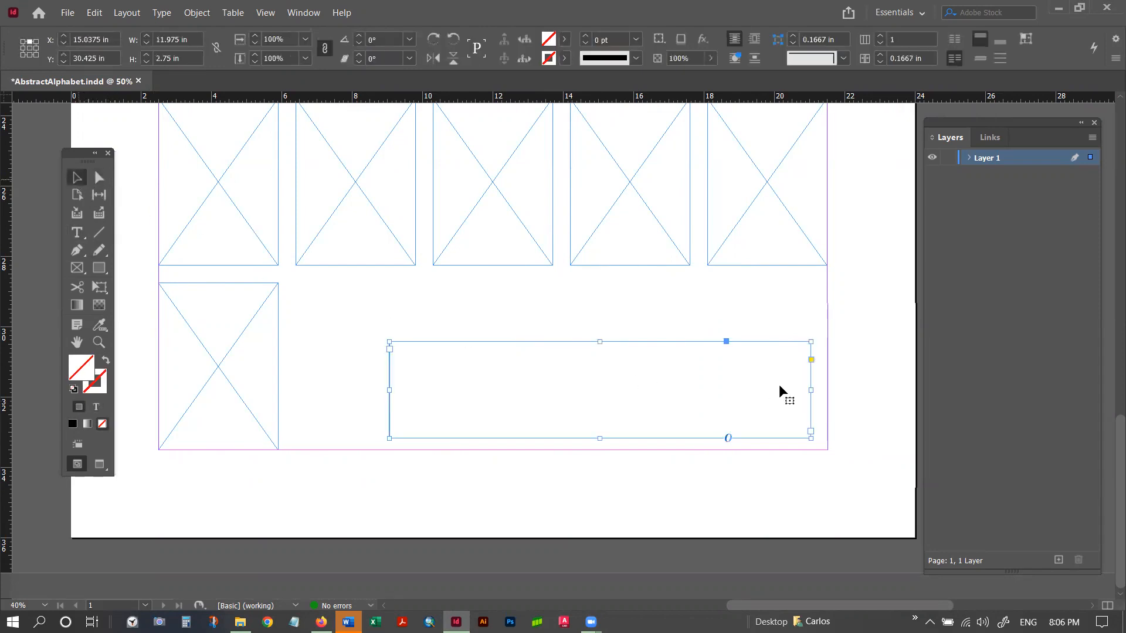
# Check that Snap to Guides is on, and move the text frame so it snaps to the lower-right corner of the margins.
pyautogui.moveTo(701, 367); pyautogui.dragTo(662, 336)
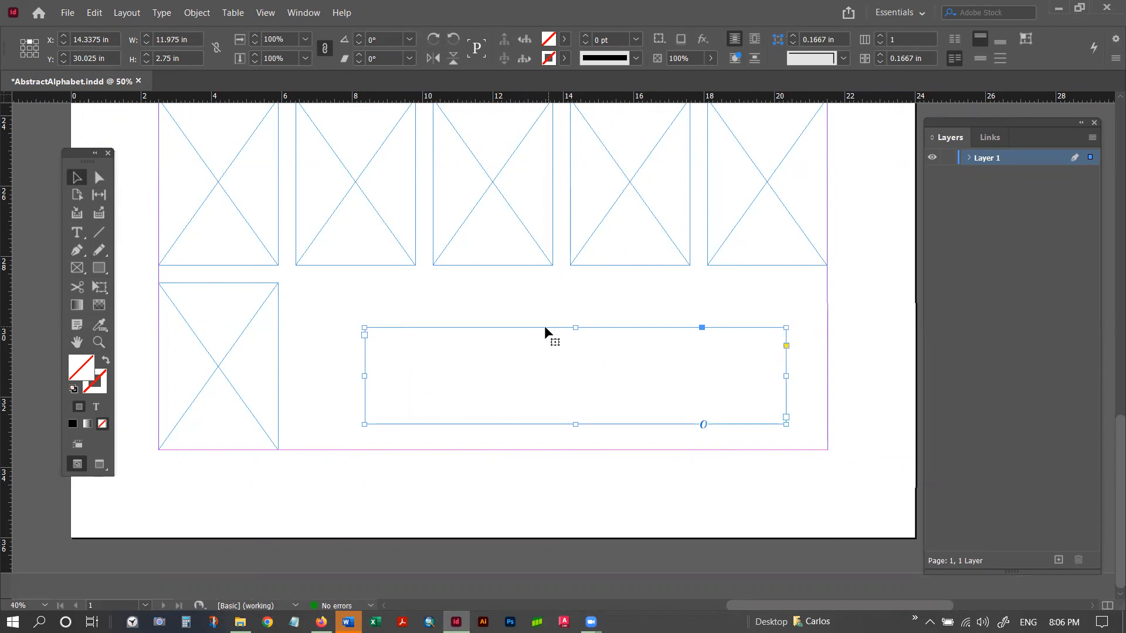
pyautogui.click(275, 19)
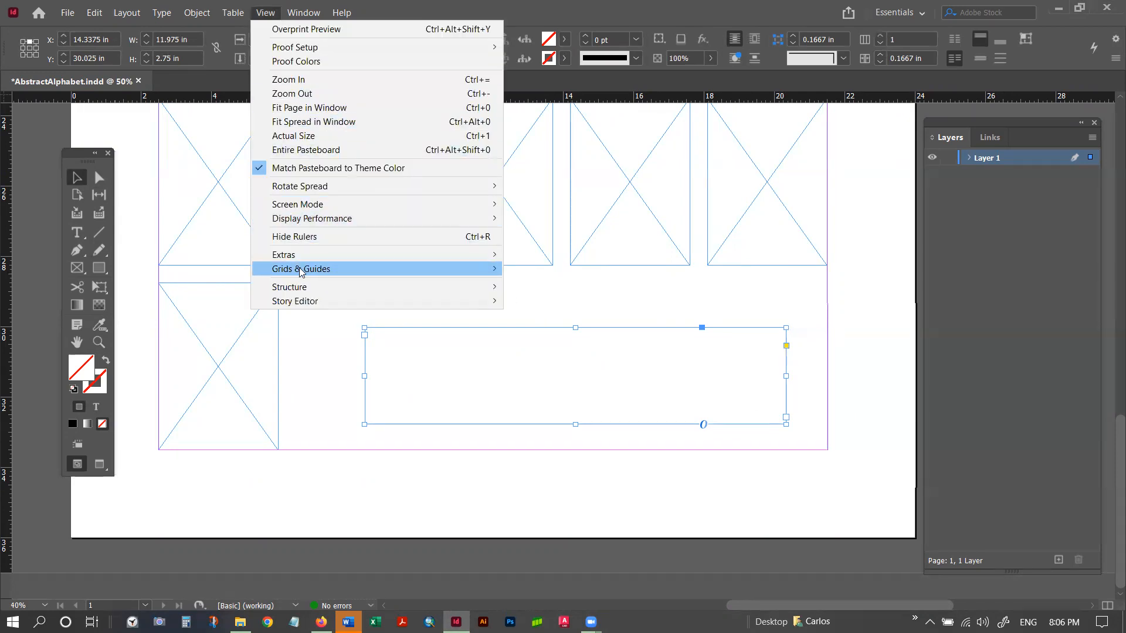
pyautogui.moveTo(299, 271)
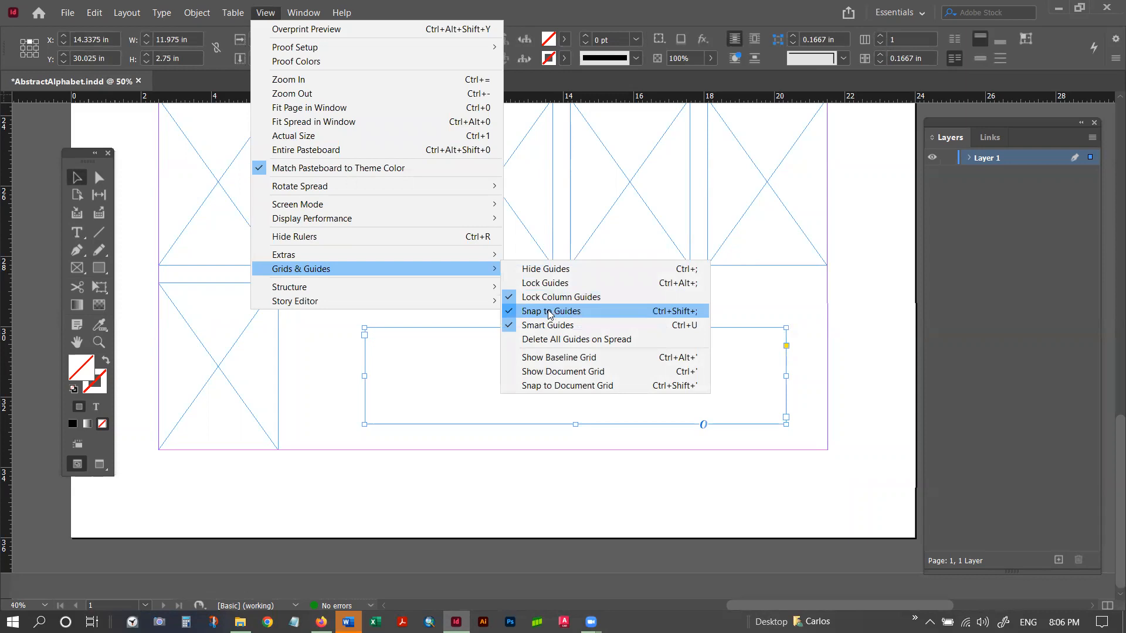
pyautogui.click(269, 17)
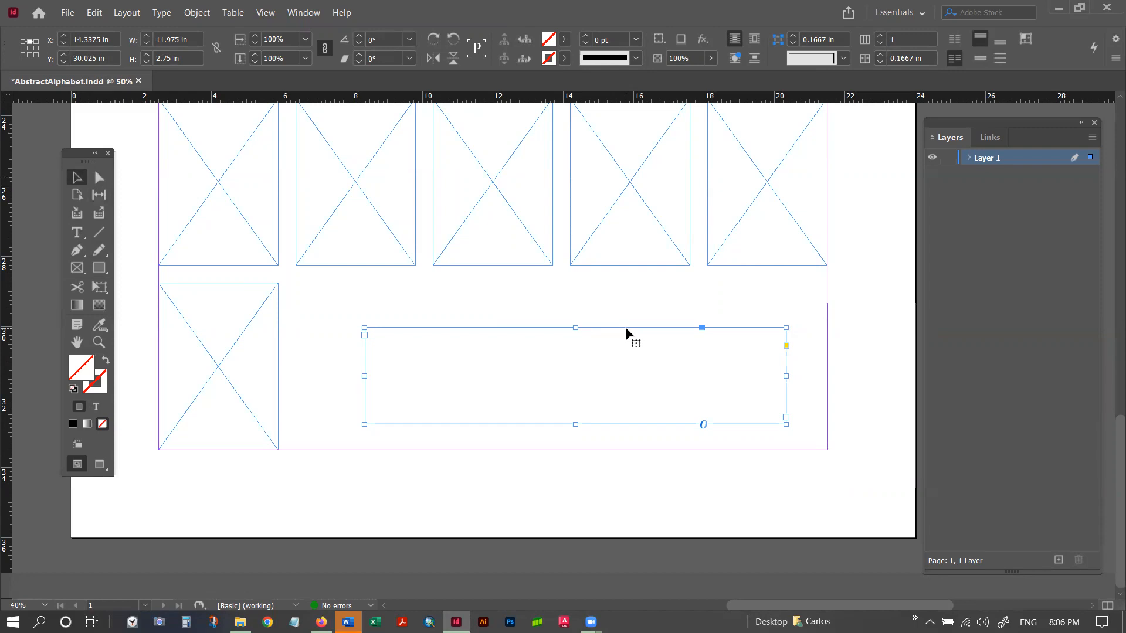
pyautogui.moveTo(624, 329); pyautogui.dragTo(670, 358)
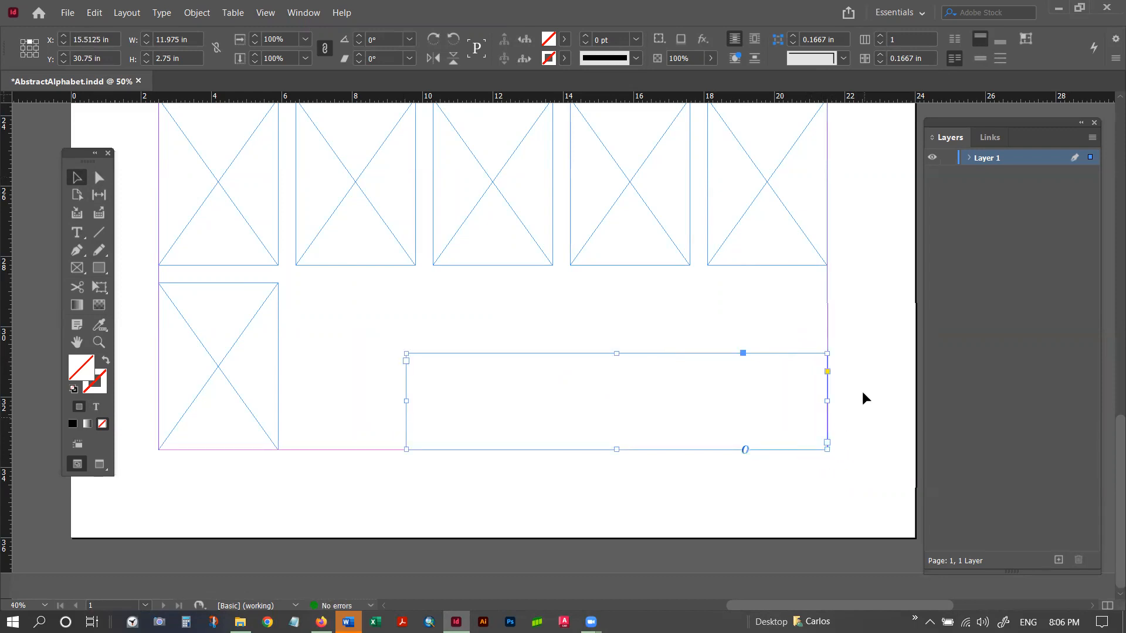
pyautogui.click(871, 453)
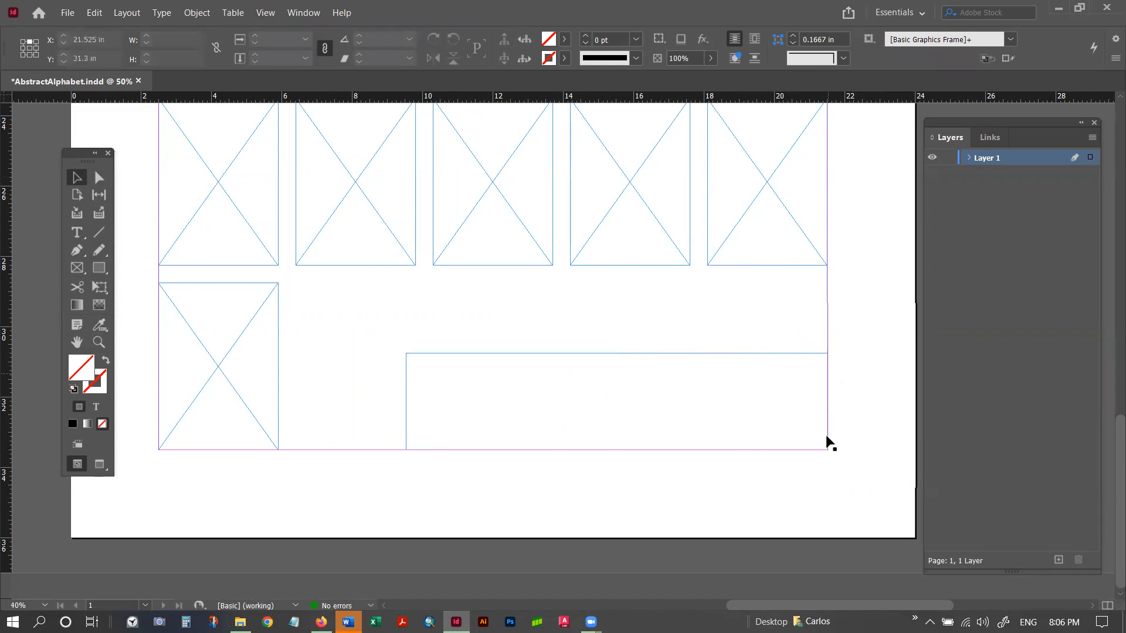
# Lower the text frame's top edge to make it about 1.325 in high, and deselect it.
pyautogui.click(617, 361)
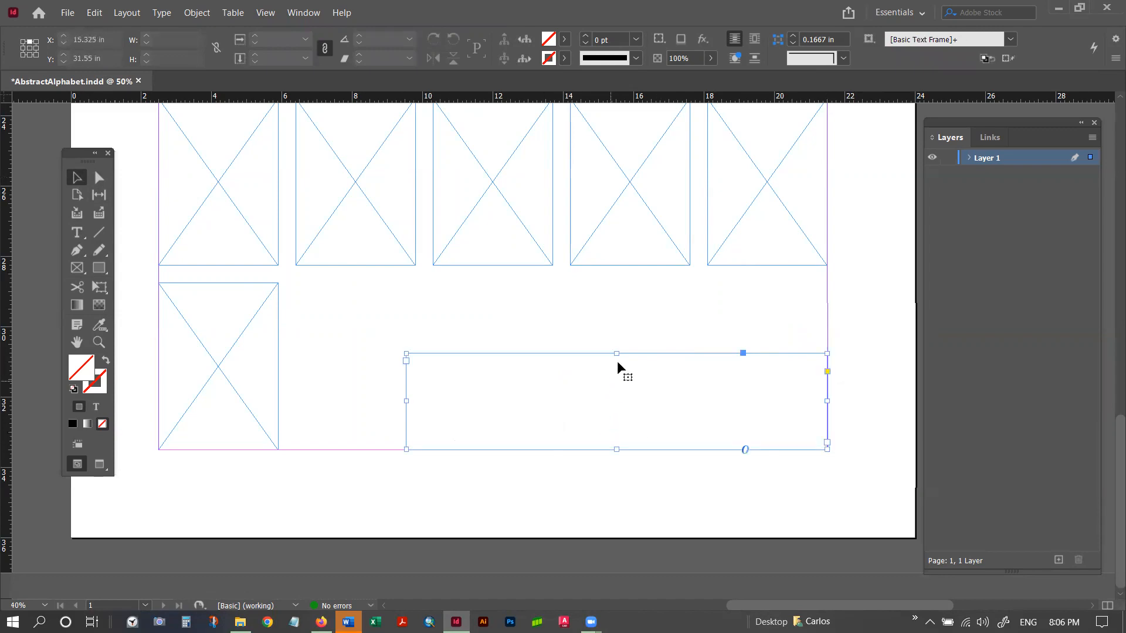
pyautogui.moveTo(618, 353)
pyautogui.mouseDown()
pyautogui.moveTo(621, 400)
pyautogui.moveTo(623, 367)
pyautogui.mouseUp()
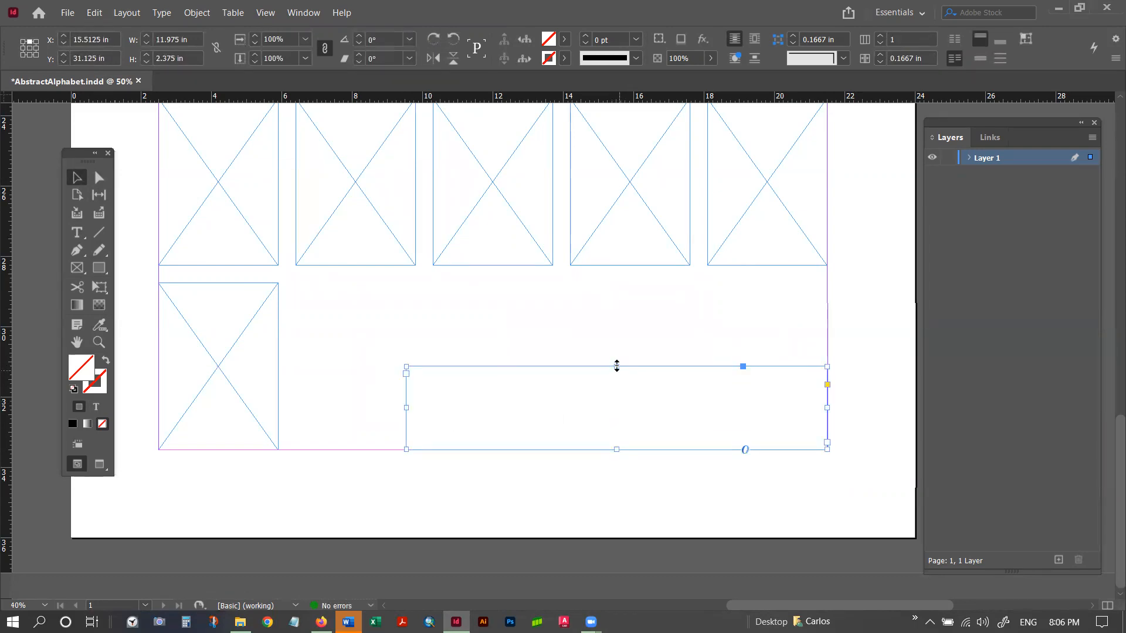
pyautogui.moveTo(617, 367); pyautogui.dragTo(617, 404)
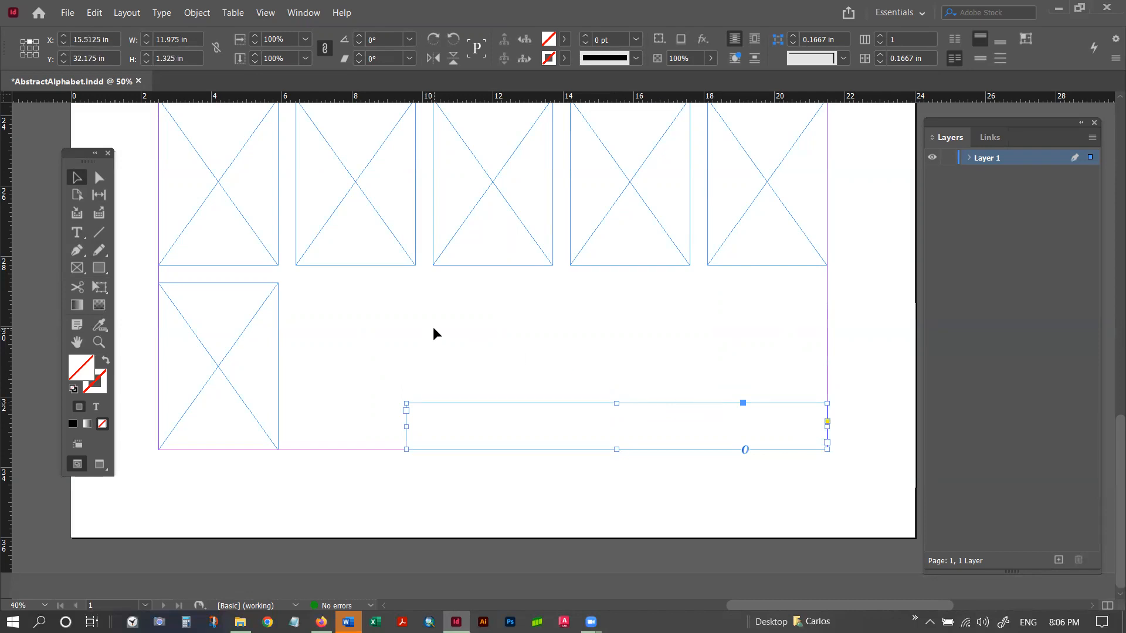
pyautogui.click(597, 354)
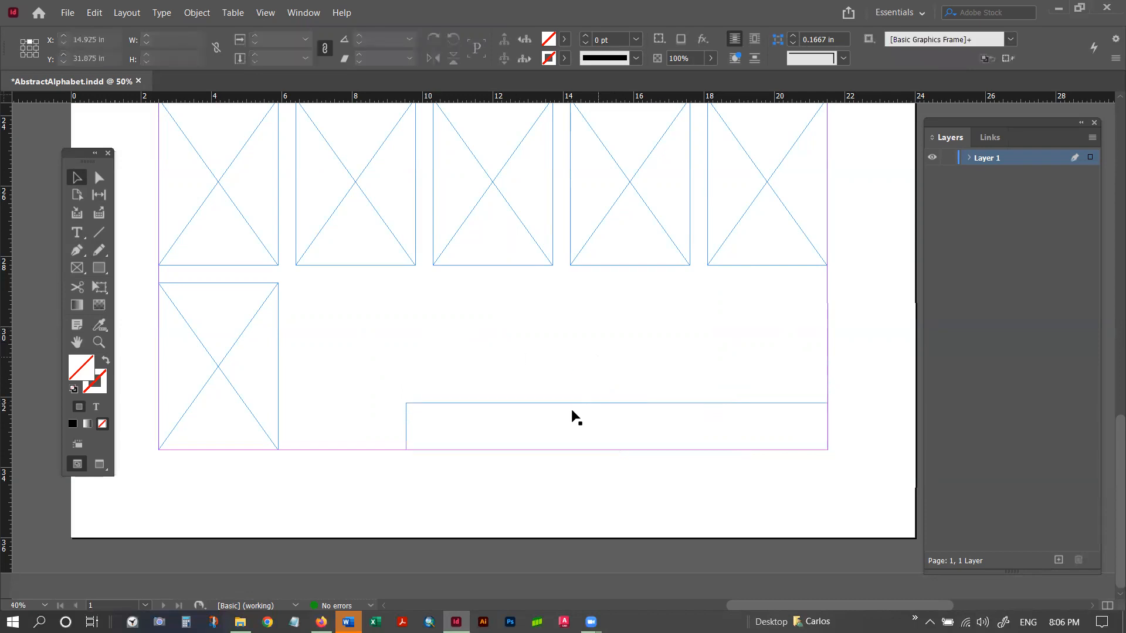
pyautogui.click(549, 414)
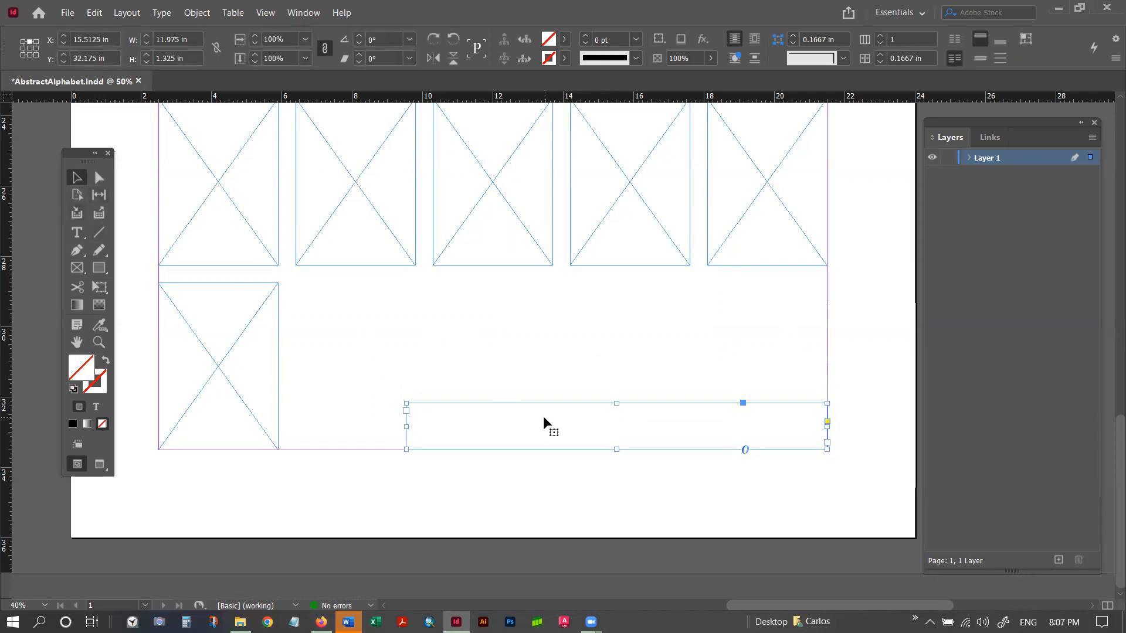
pyautogui.rightClick(586, 419)
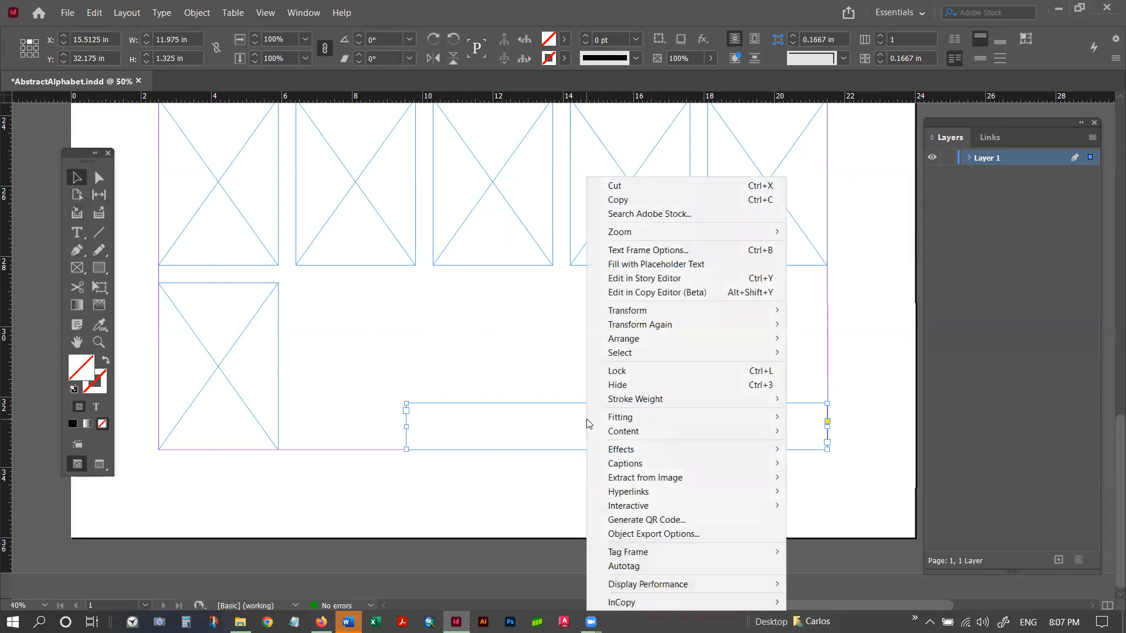
pyautogui.click(646, 254)
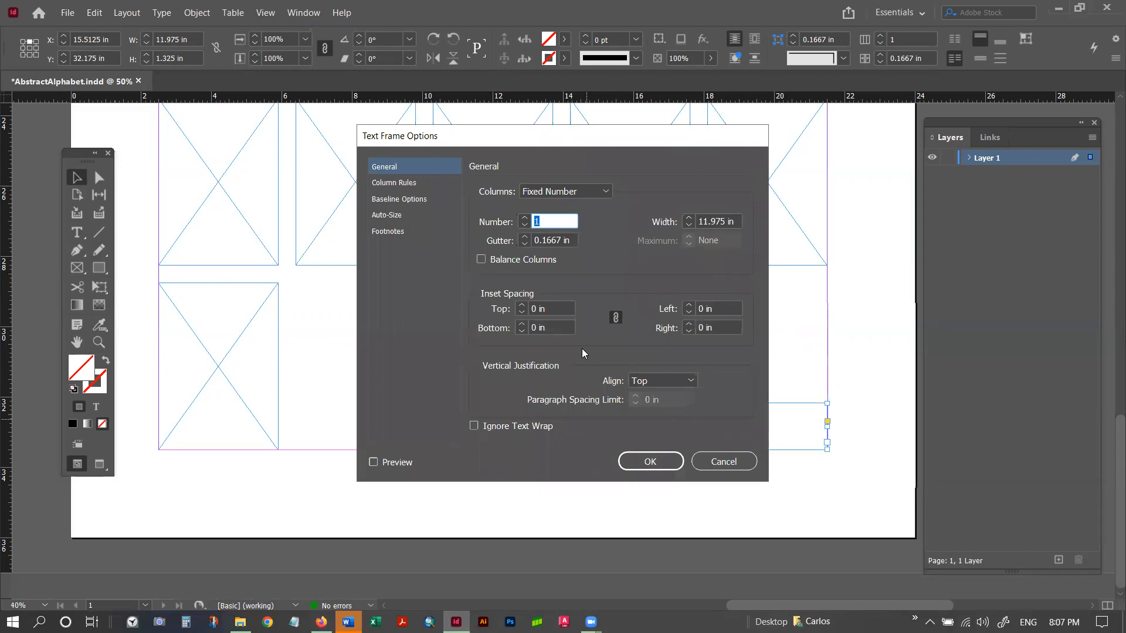
pyautogui.click(389, 184)
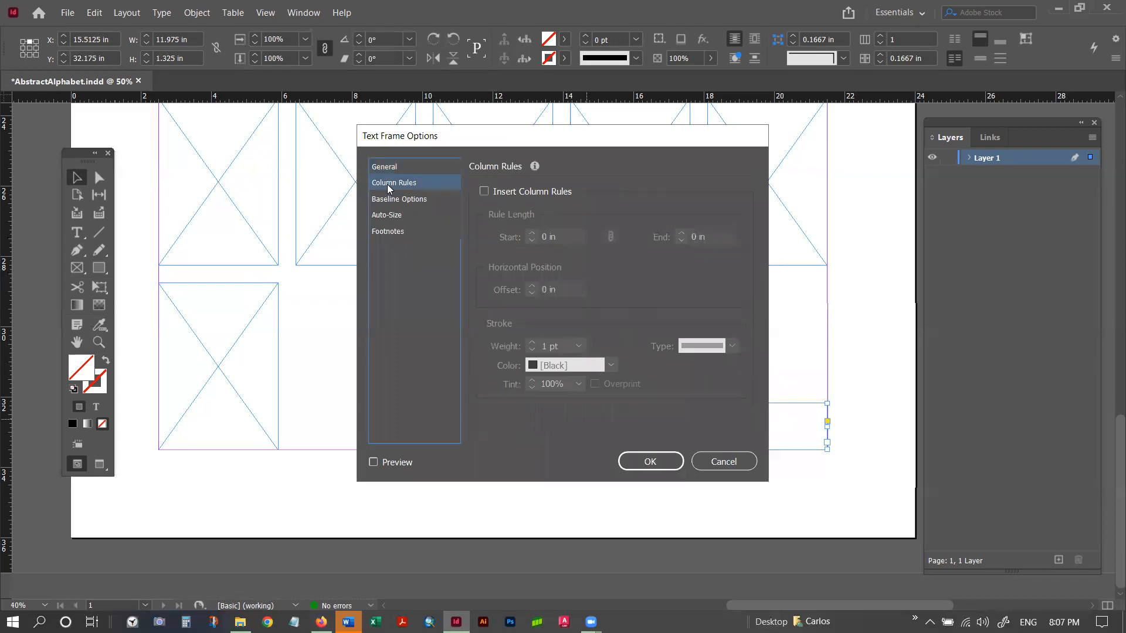
pyautogui.click(723, 463)
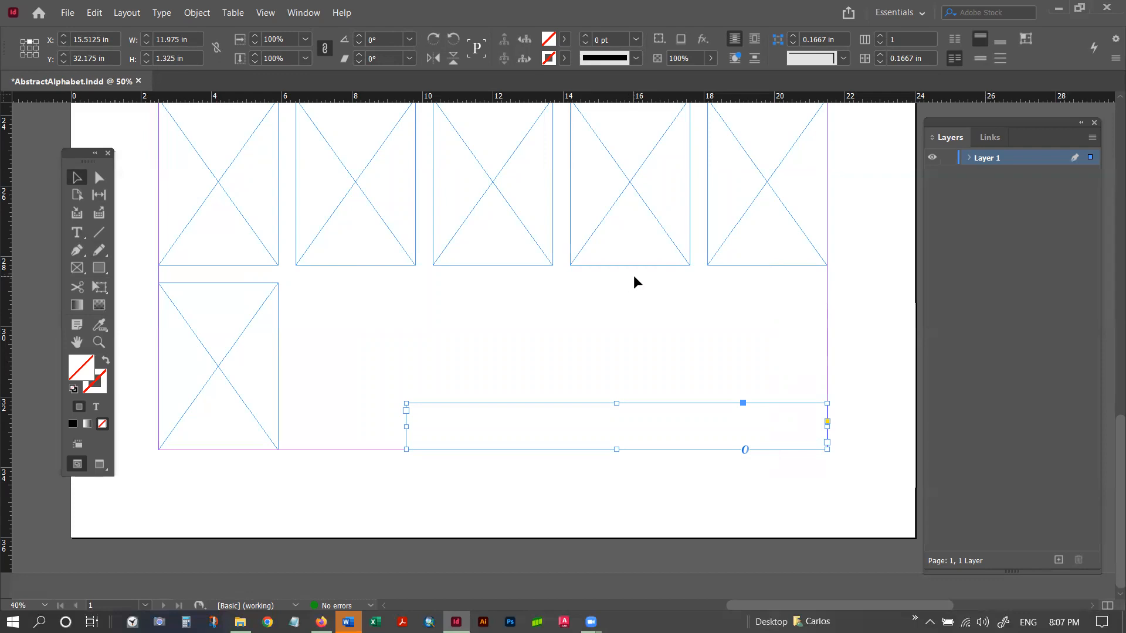
# Open the paragraph settings, close the Preflight window, and set the empty text frame's alignment to right.
pyautogui.click(307, 16)
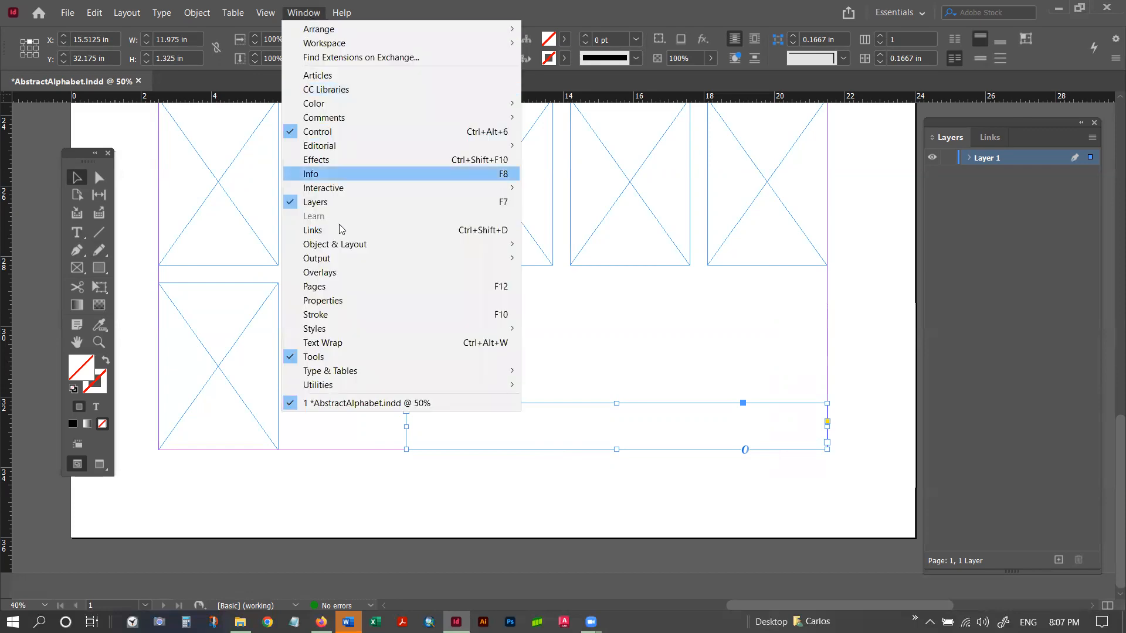
pyautogui.moveTo(315, 376)
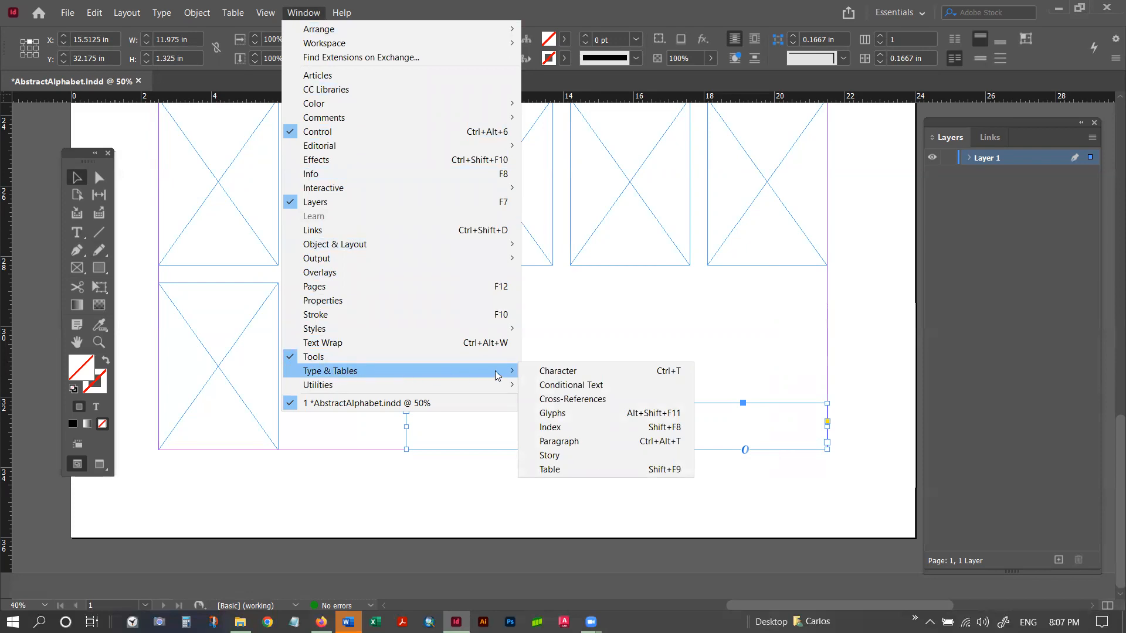
pyautogui.click(568, 447)
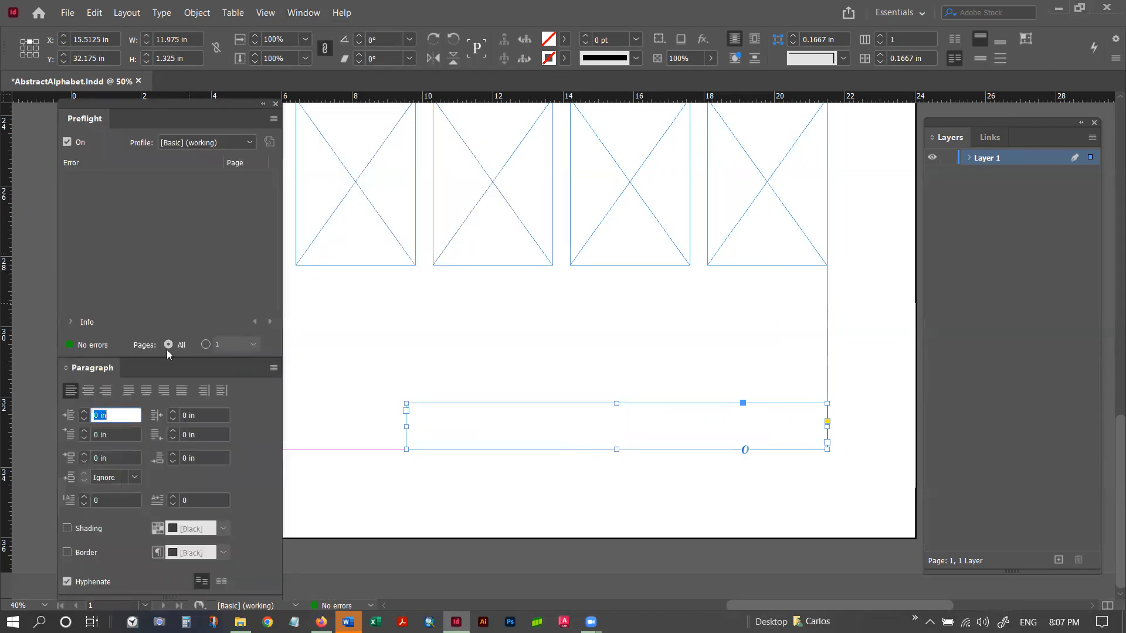
pyautogui.moveTo(151, 368); pyautogui.dragTo(471, 157)
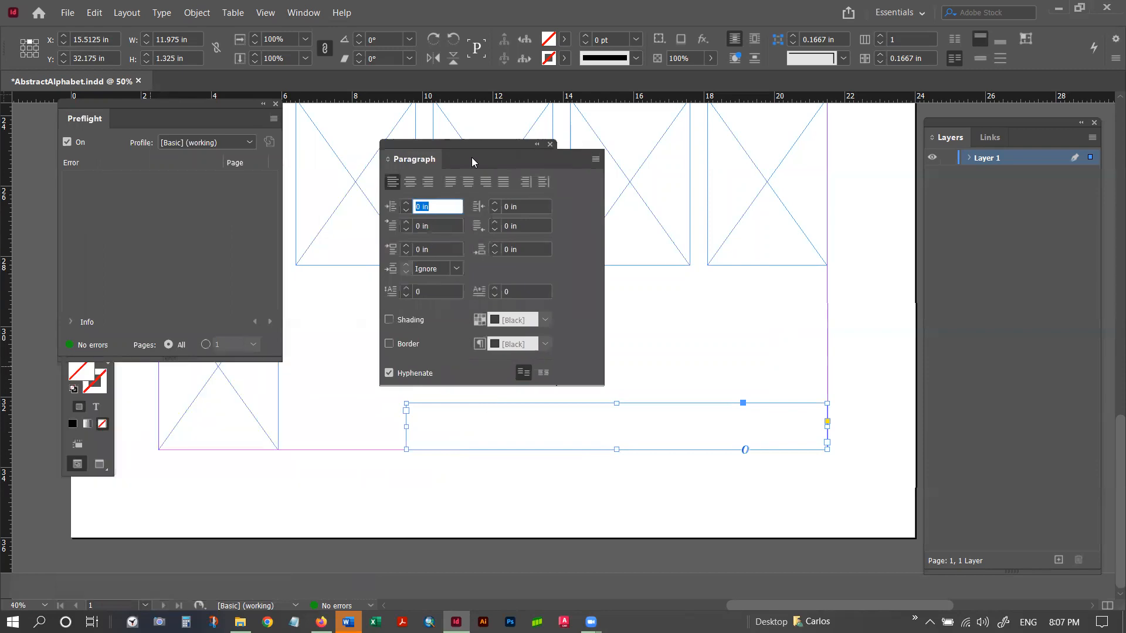
pyautogui.click(274, 106)
pyautogui.moveTo(469, 145); pyautogui.dragTo(265, 126)
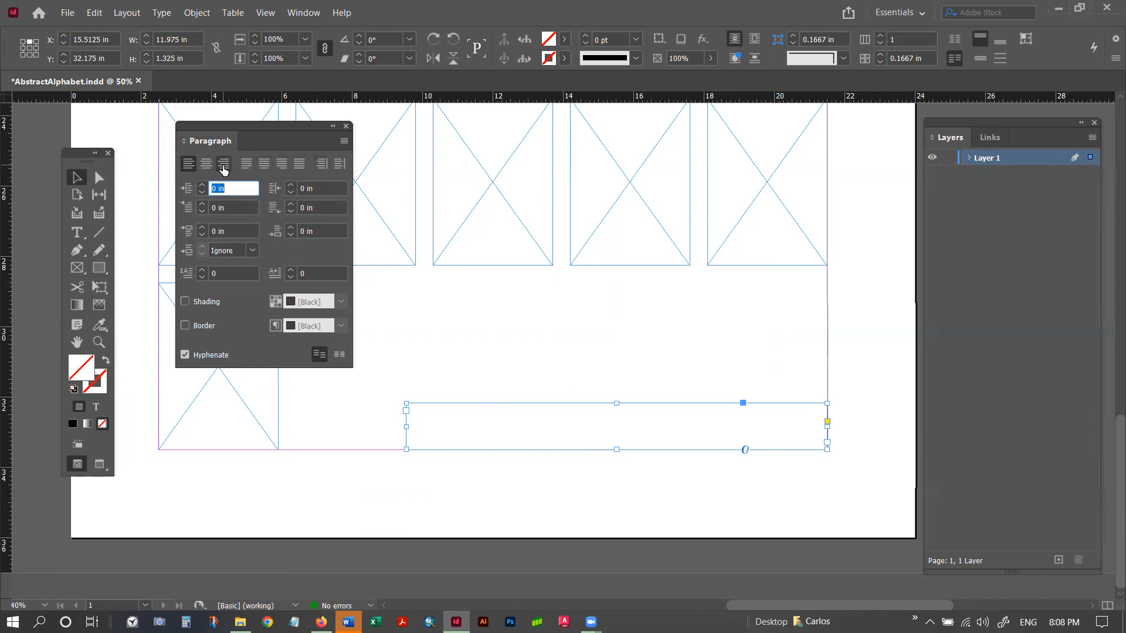
pyautogui.click(224, 165)
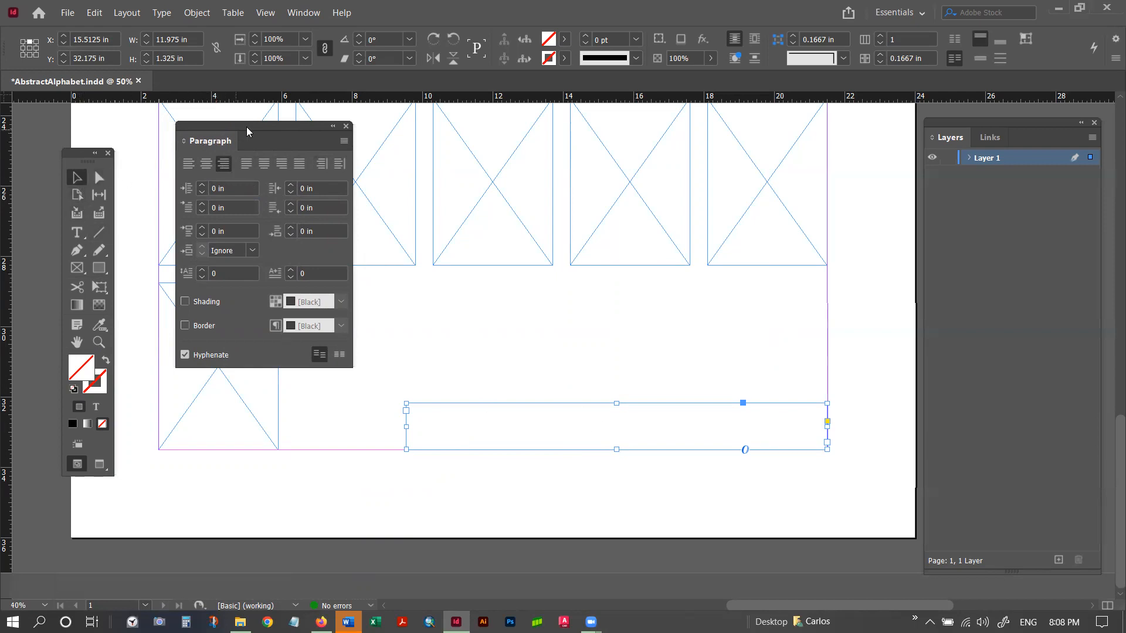
pyautogui.moveTo(247, 129); pyautogui.dragTo(235, 158)
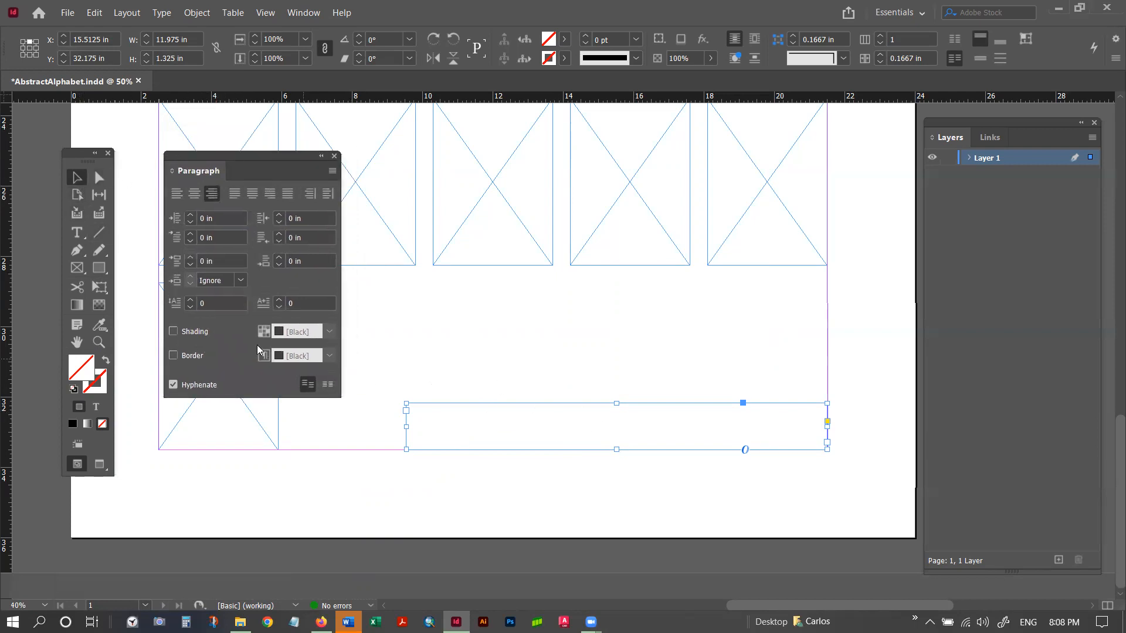
# Start text entry in the bottom frame, check the required information in Firefox, and enter The Abstract Alphabet in the InDesign frame.
pyautogui.click(80, 234)
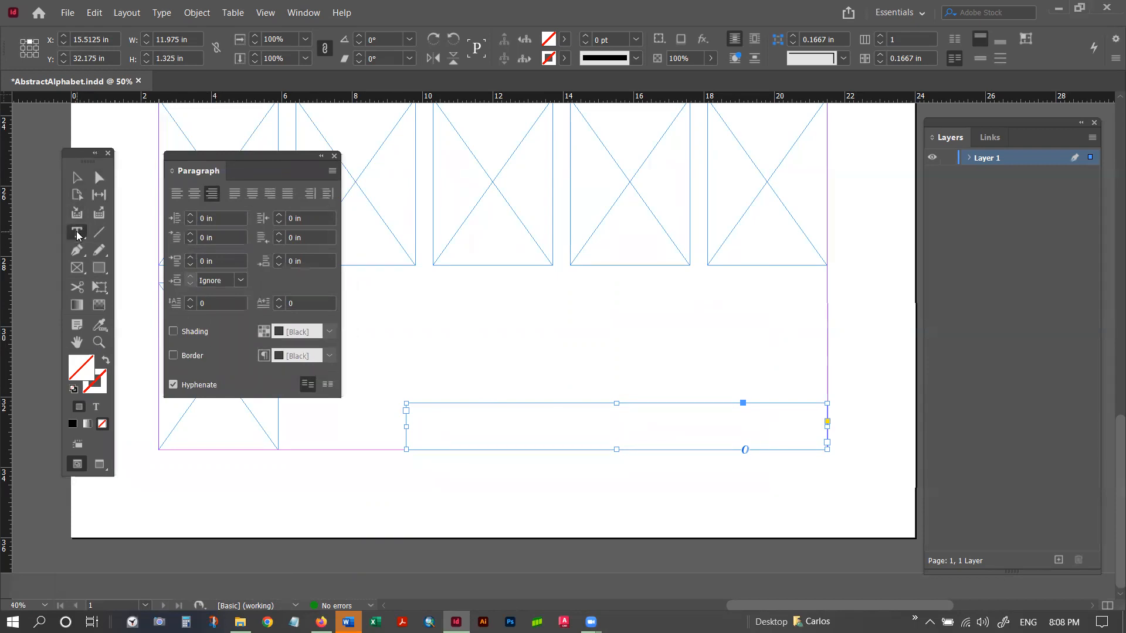
pyautogui.click(492, 424)
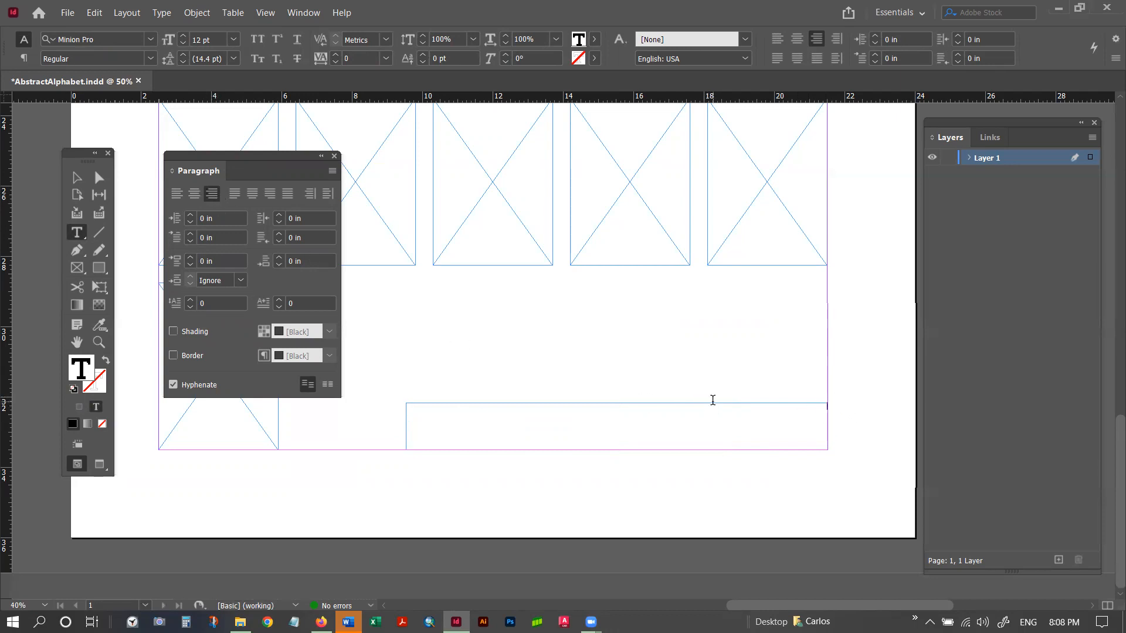
pyautogui.click(322, 622)
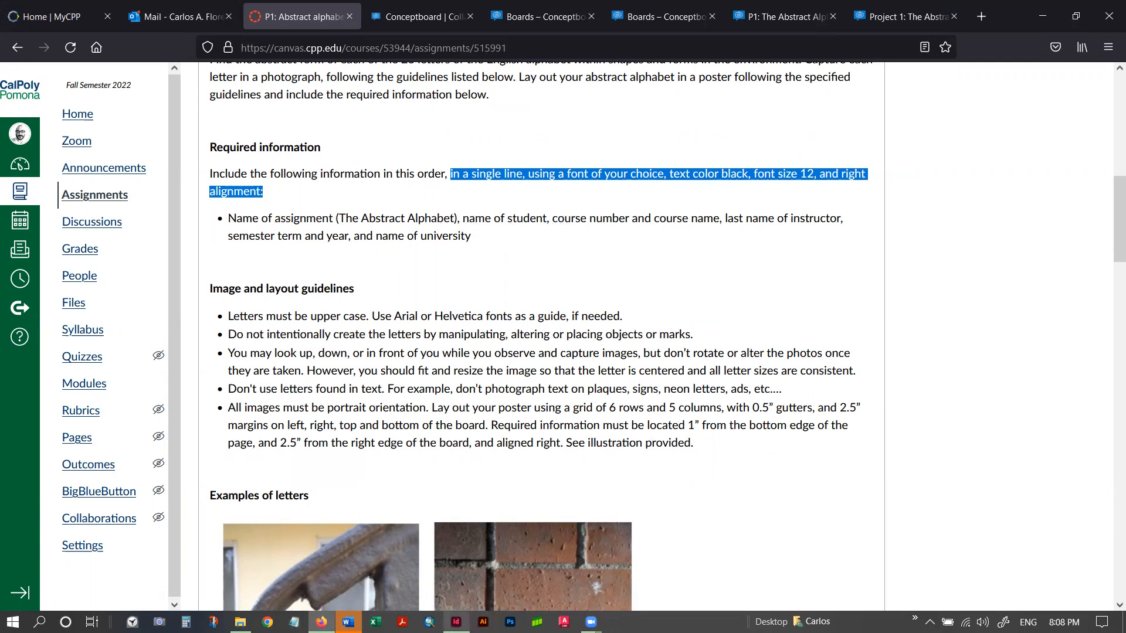
pyautogui.hotkey('alt', 'Tab')
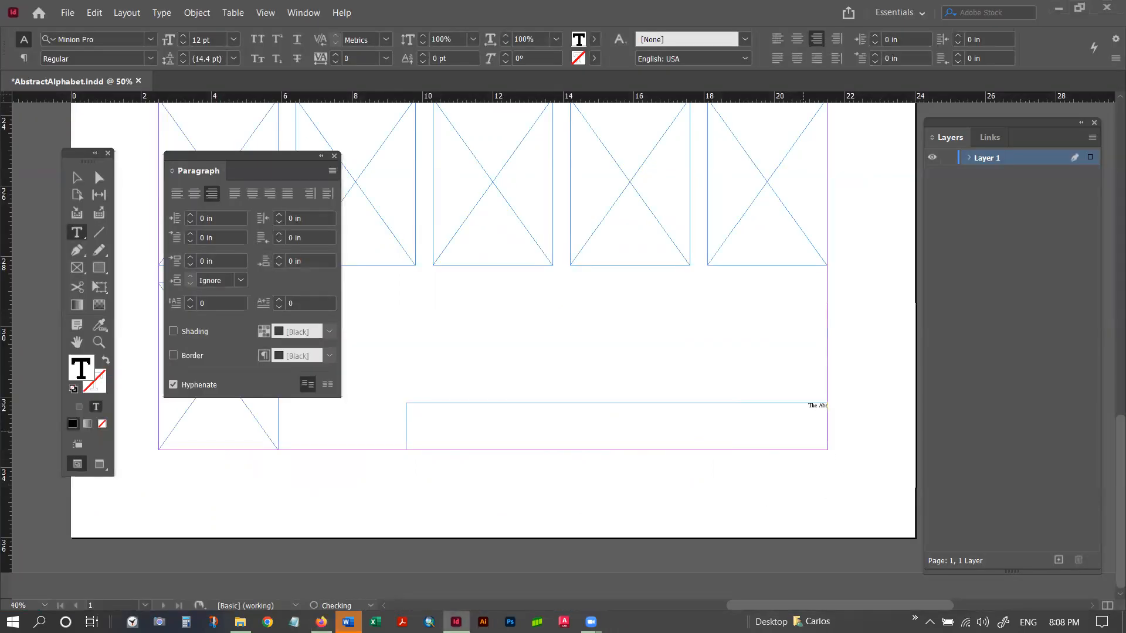
pyautogui.write('ract Alphaba')
pyautogui.write('t')
# Select the assignment title text, check the font size rule on the Firefox assignment page, and return to InDesign.
pyautogui.moveTo(773, 406)
pyautogui.mouseDown()
pyautogui.moveTo(829, 402)
pyautogui.moveTo(835, 417)
pyautogui.mouseUp()
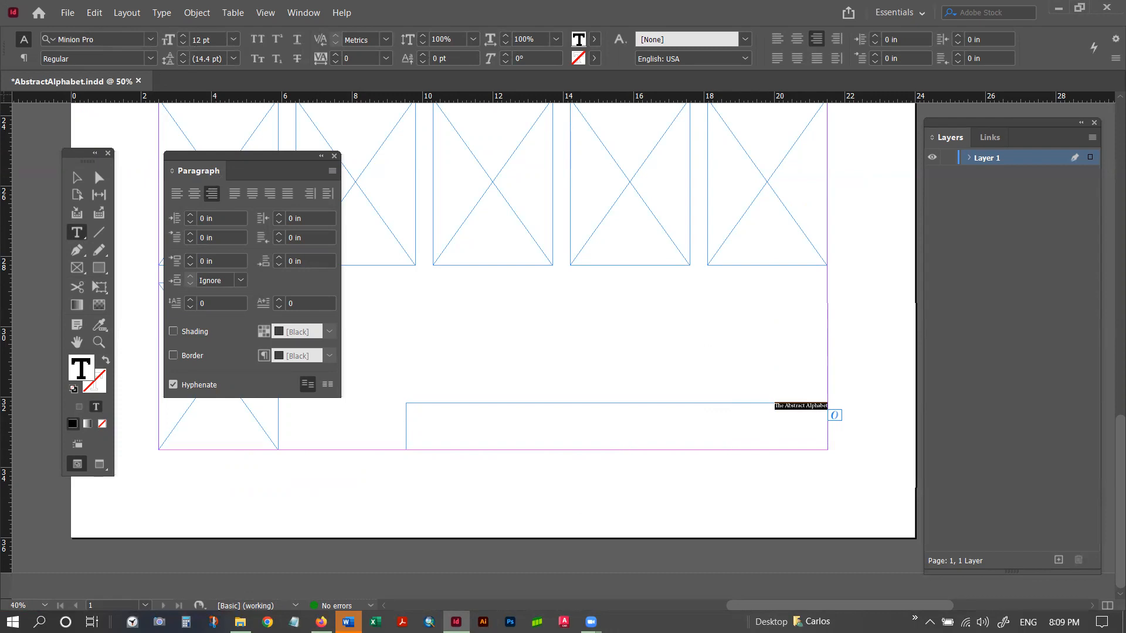
pyautogui.click(322, 621)
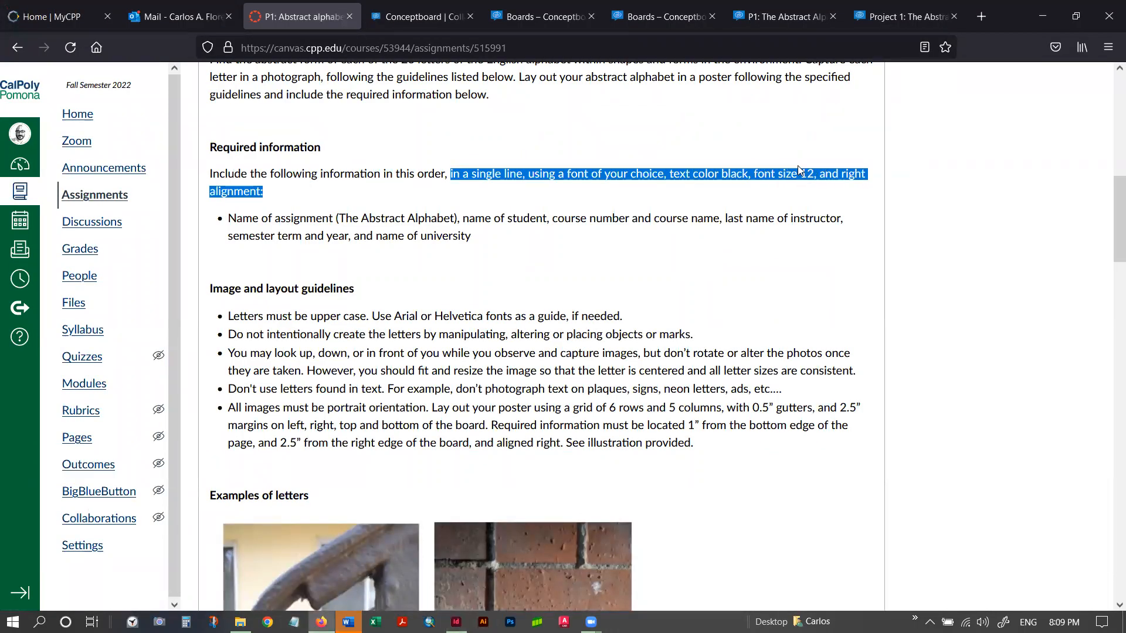
pyautogui.click(457, 621)
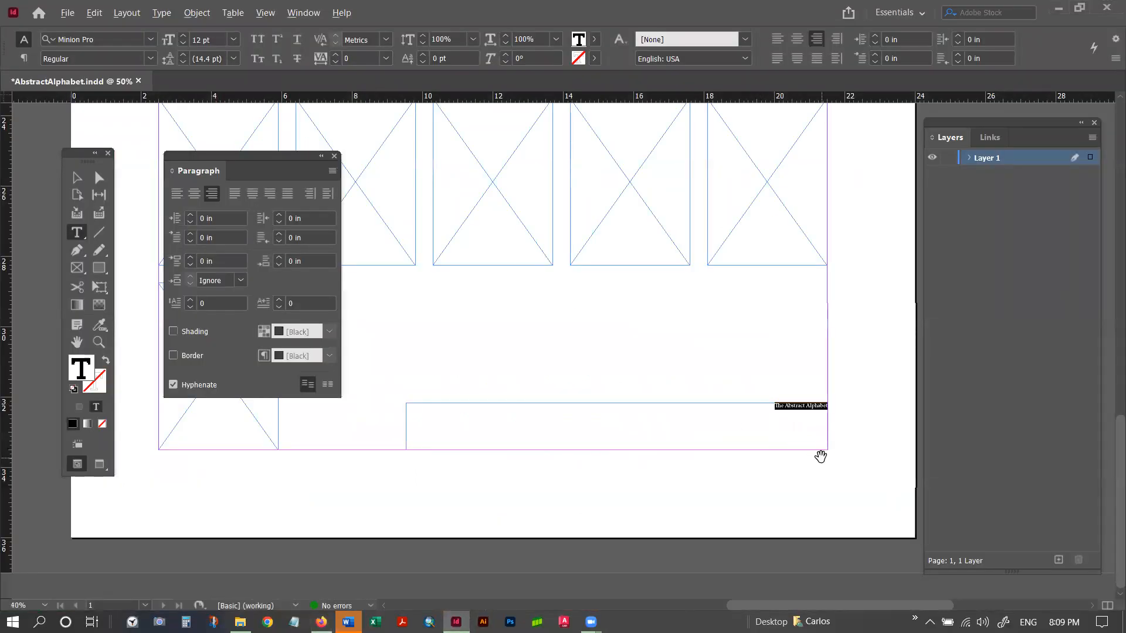
# Add a period after the assignment title, and append the student's full name and LA5581 - Visual Communication, each ending with a period.
pyautogui.scroll(2, 820, 457)
pyautogui.scroll(1, 682, 446)
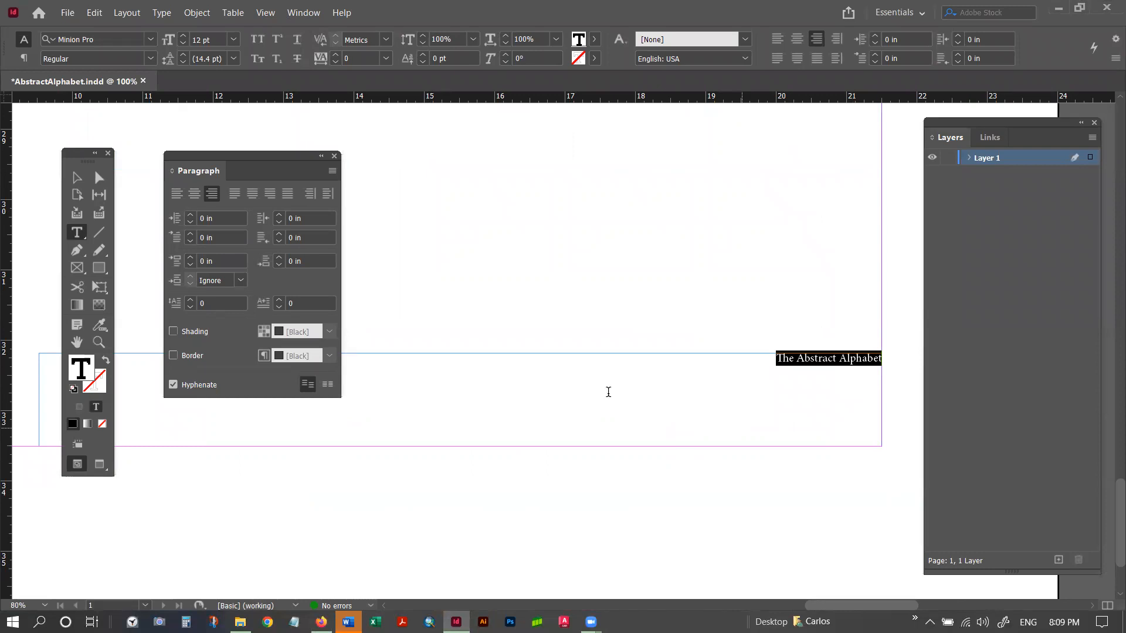
pyautogui.click(877, 358)
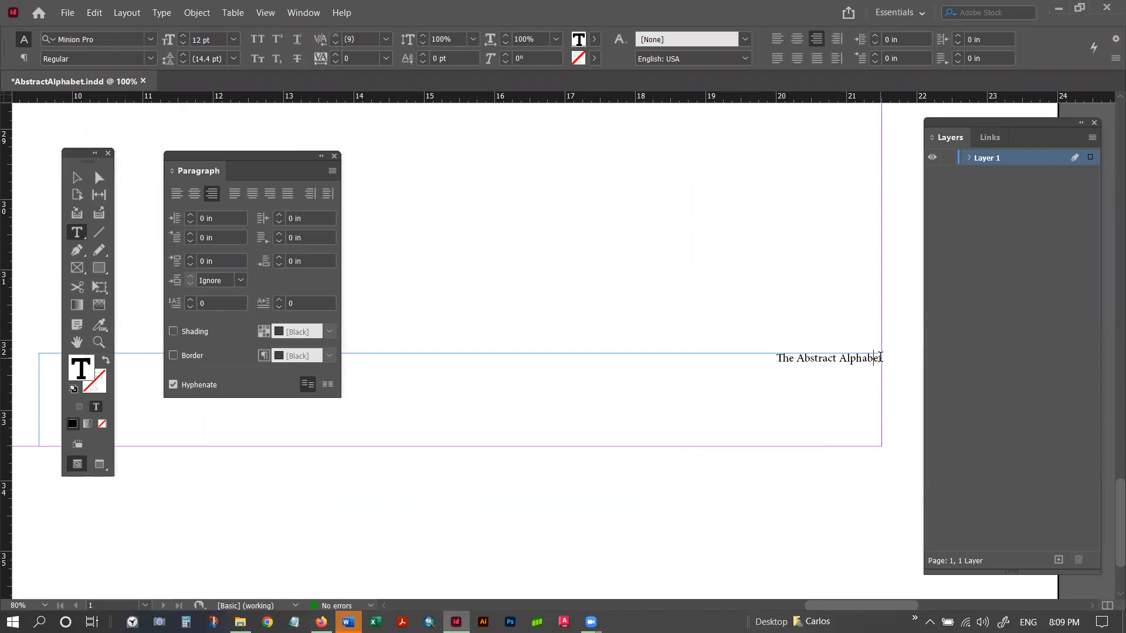
pyautogui.click(880, 385)
pyautogui.write('.')
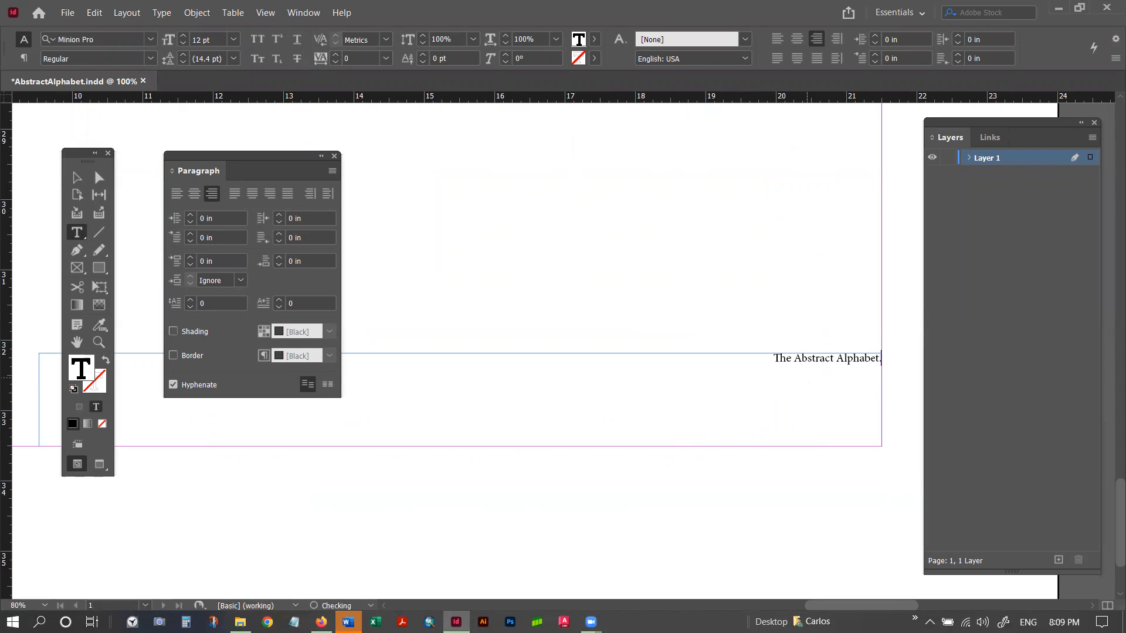
pyautogui.write(' Carlos Flores.')
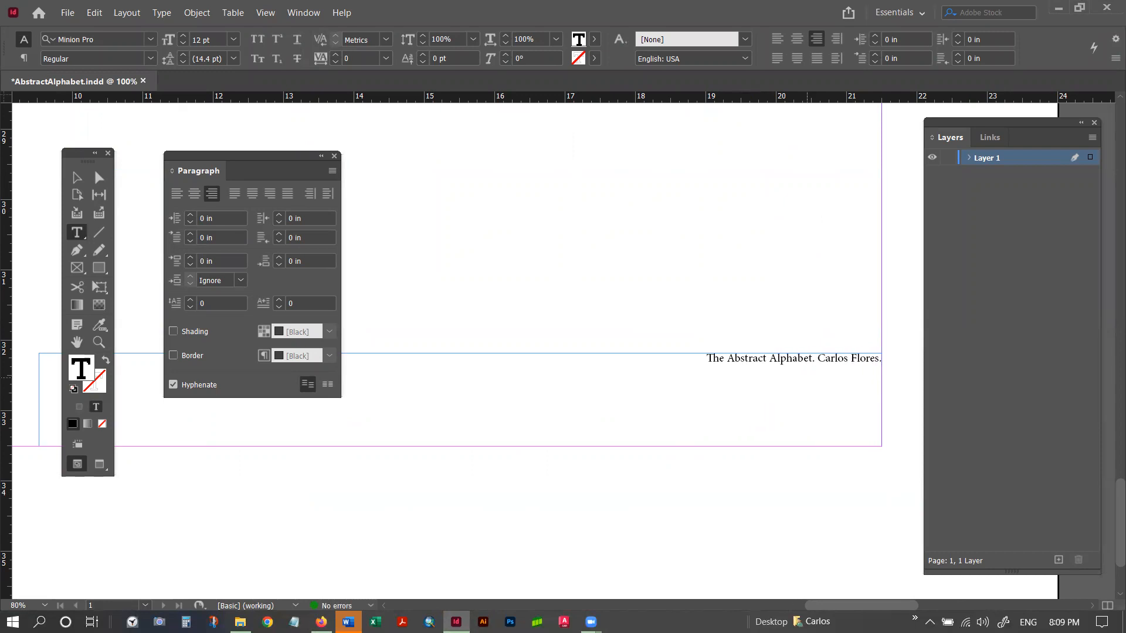
pyautogui.write(' LA5581')
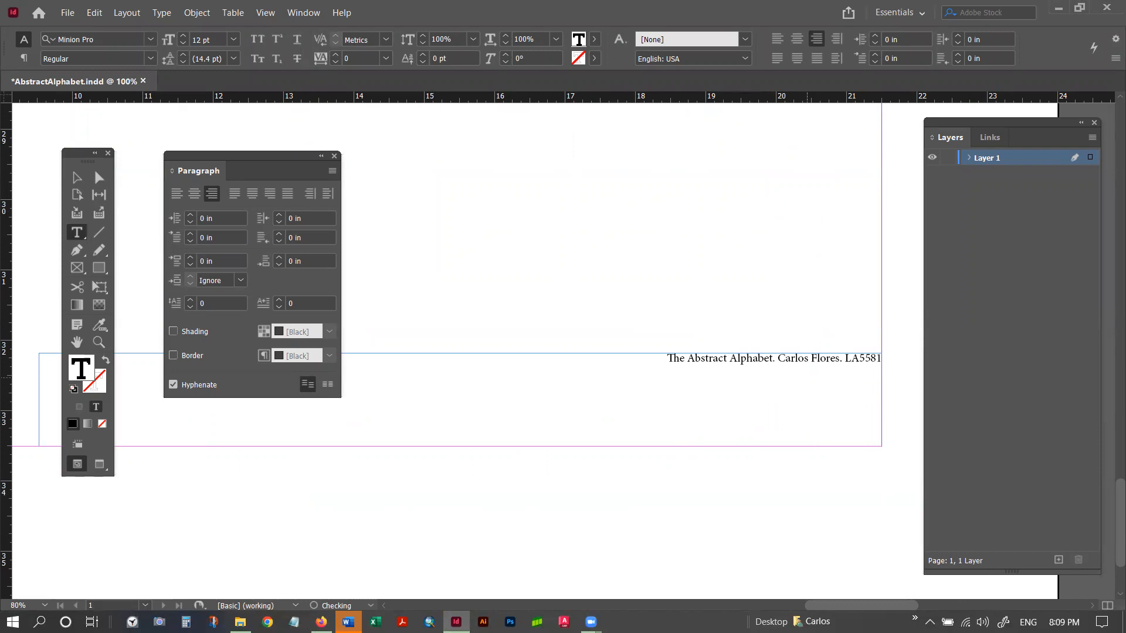
pyautogui.write(' - Visual Communication')
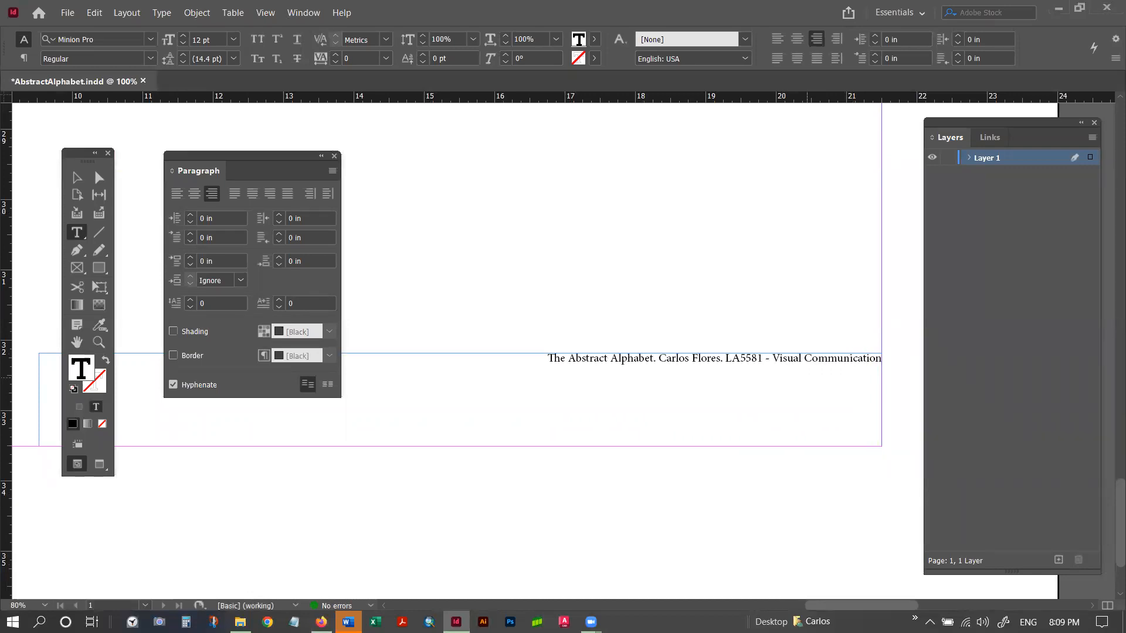
pyautogui.write('.')
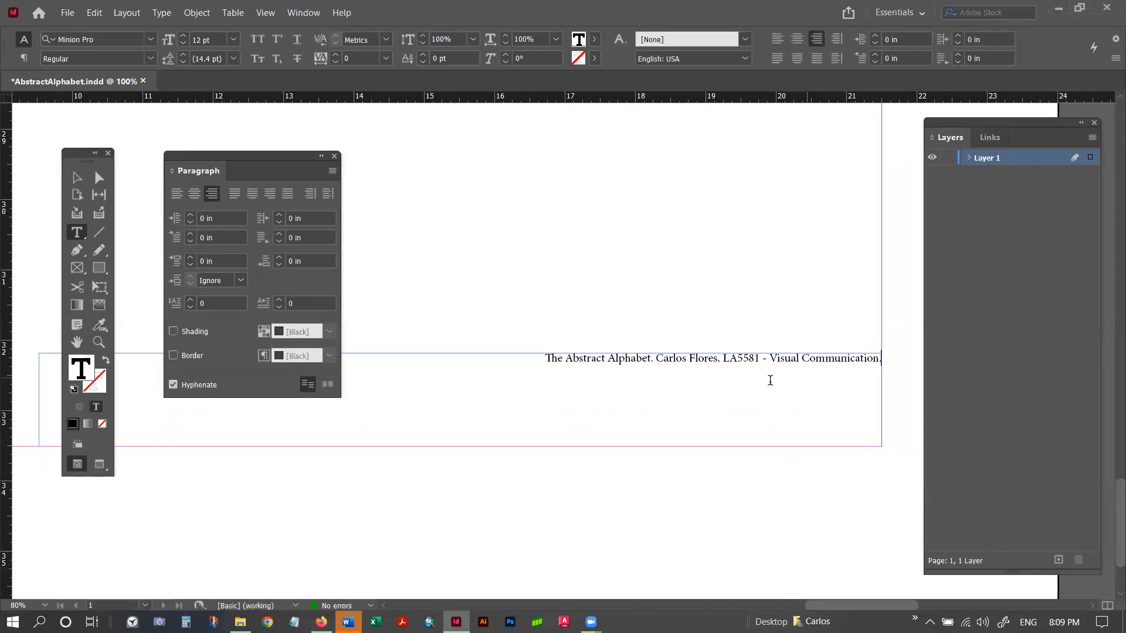
# Switch to Firefox to read the remaining required items after the course name, and return to InDesign.
pyautogui.click(322, 622)
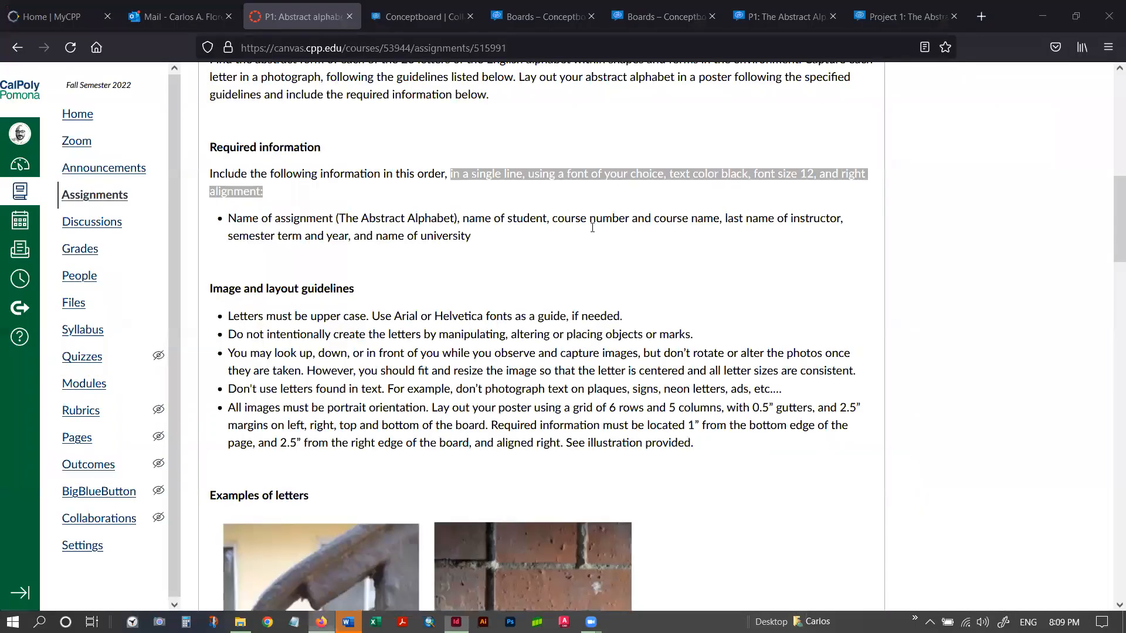
pyautogui.moveTo(462, 218); pyautogui.dragTo(840, 218)
pyautogui.moveTo(232, 236); pyautogui.dragTo(436, 236)
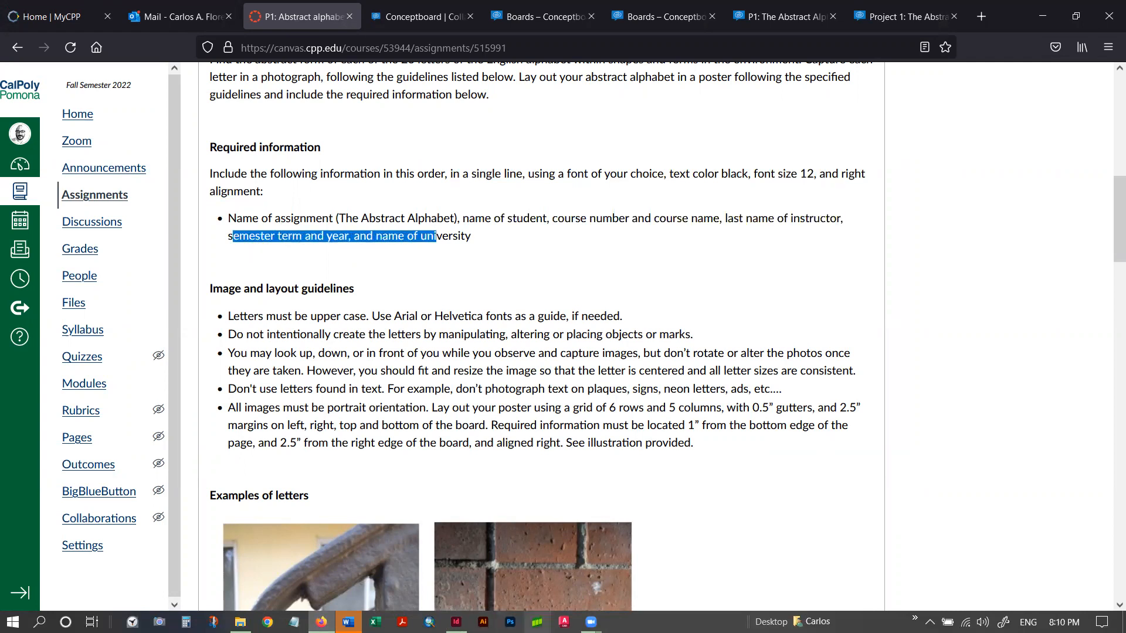
pyautogui.click(456, 622)
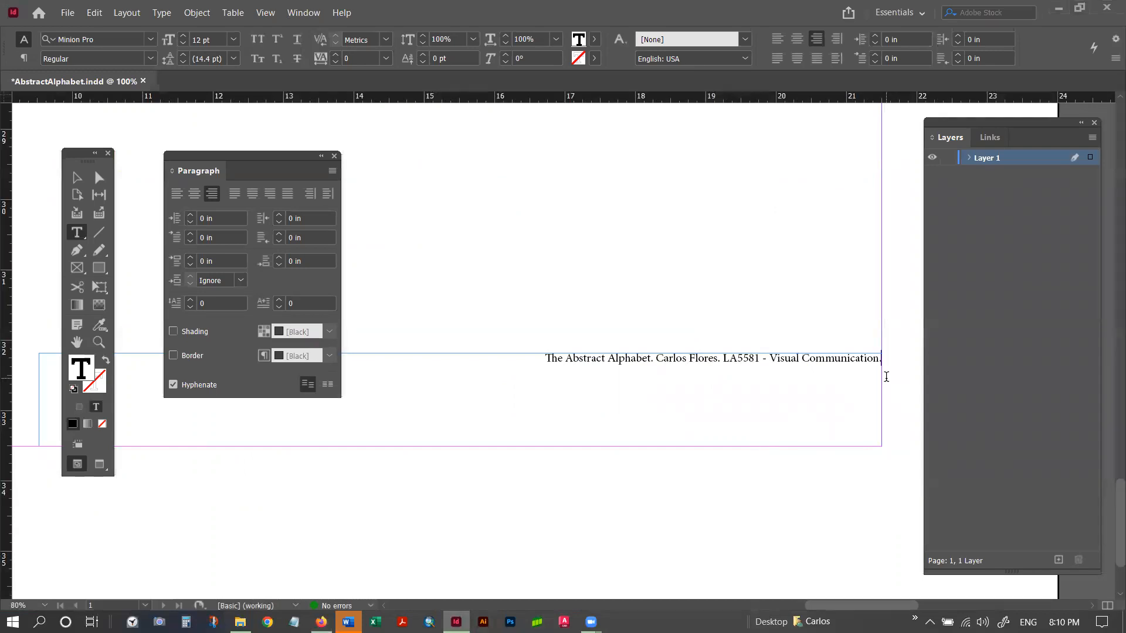
# Append the instructor's last name in capitals, Fall 2022 and Cal Poly Pomona to the information line, each ending with a period.
pyautogui.write('FLORES')
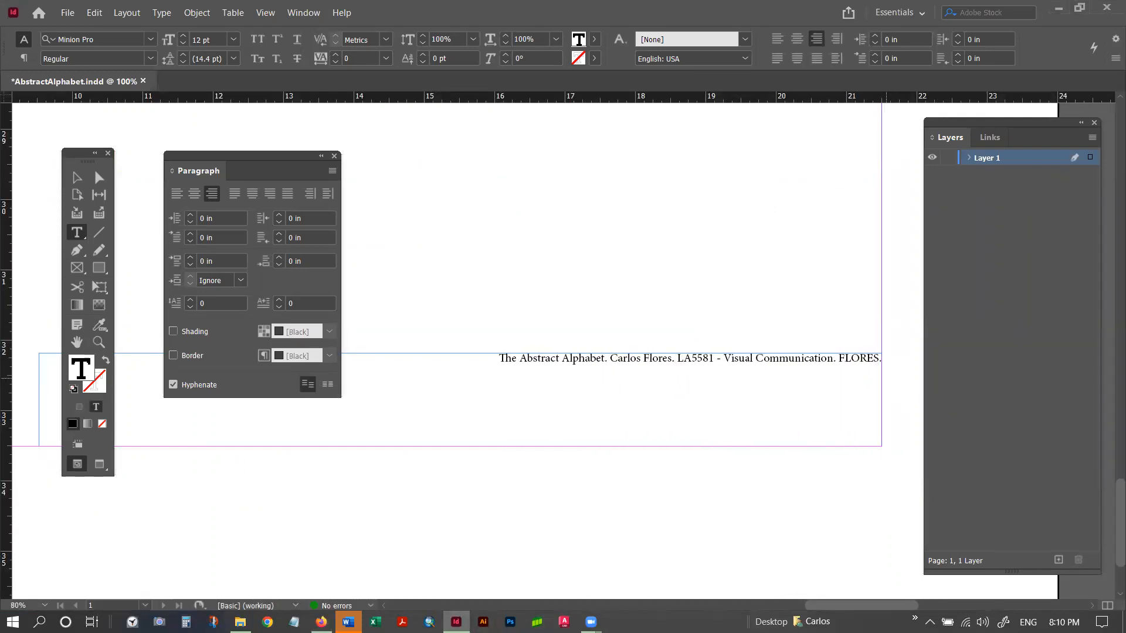
pyautogui.write('. Fa')
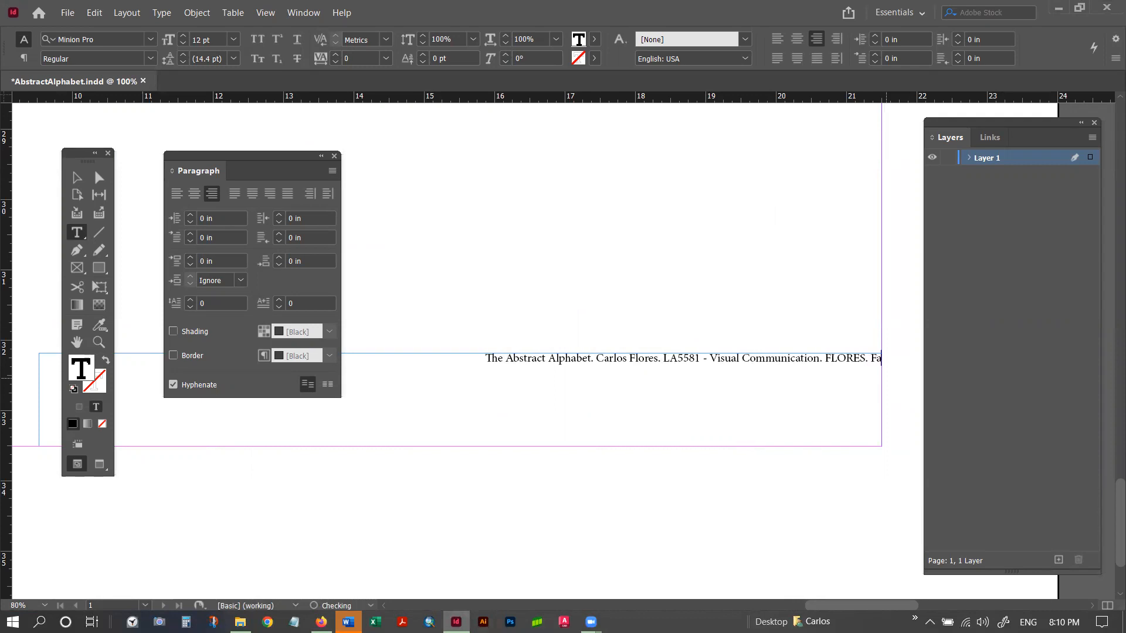
pyautogui.write('ll 2022')
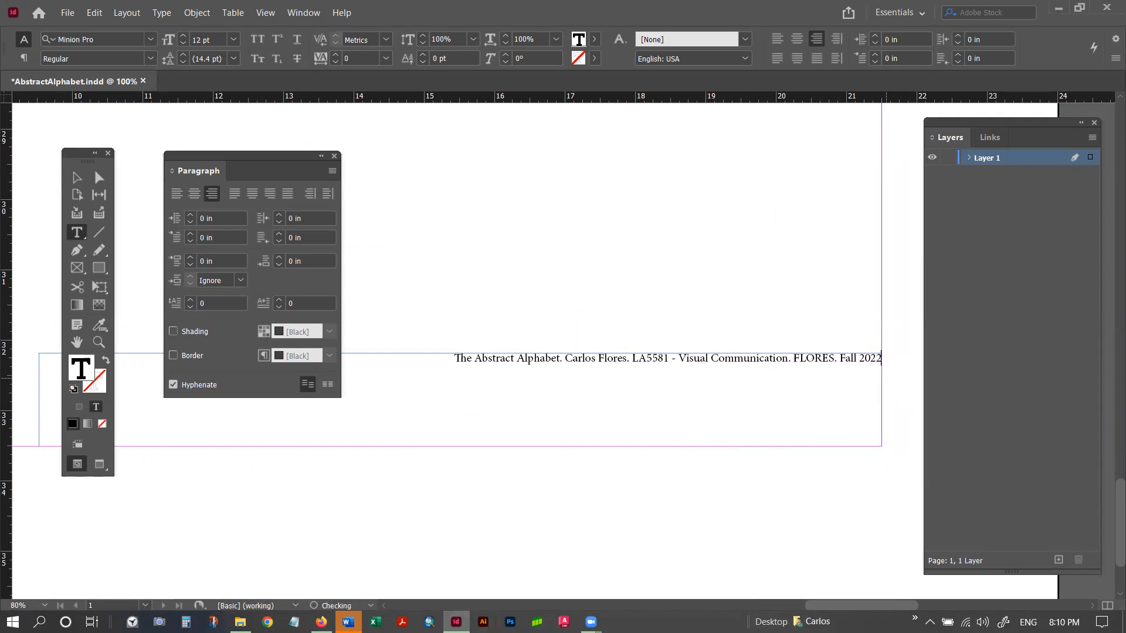
pyautogui.write('. Cal P')
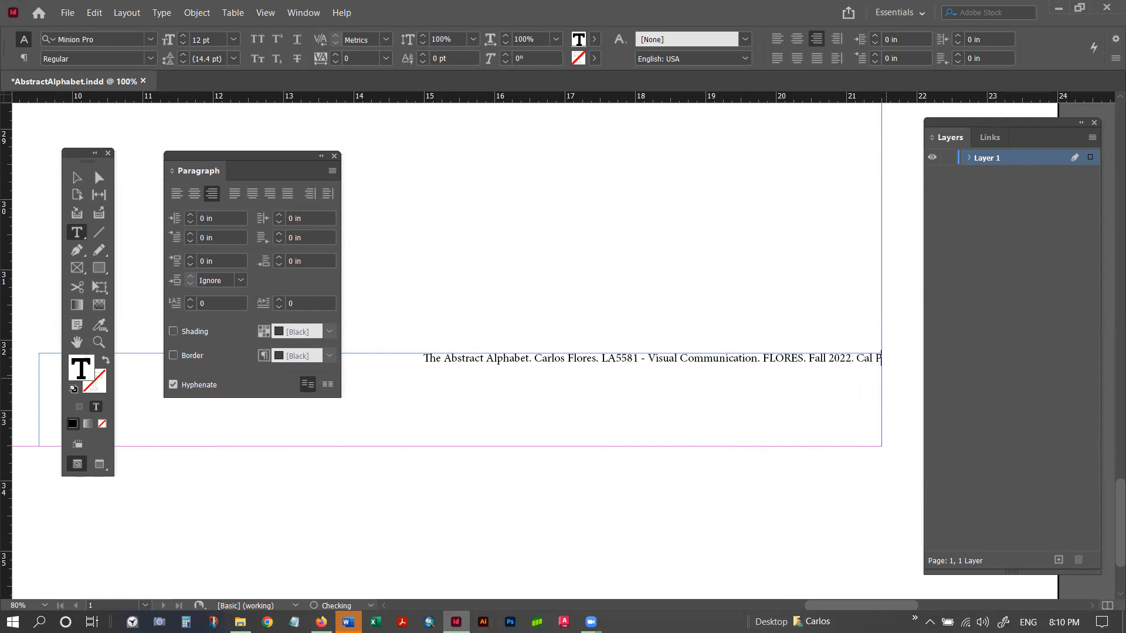
pyautogui.write('oly Pomon')
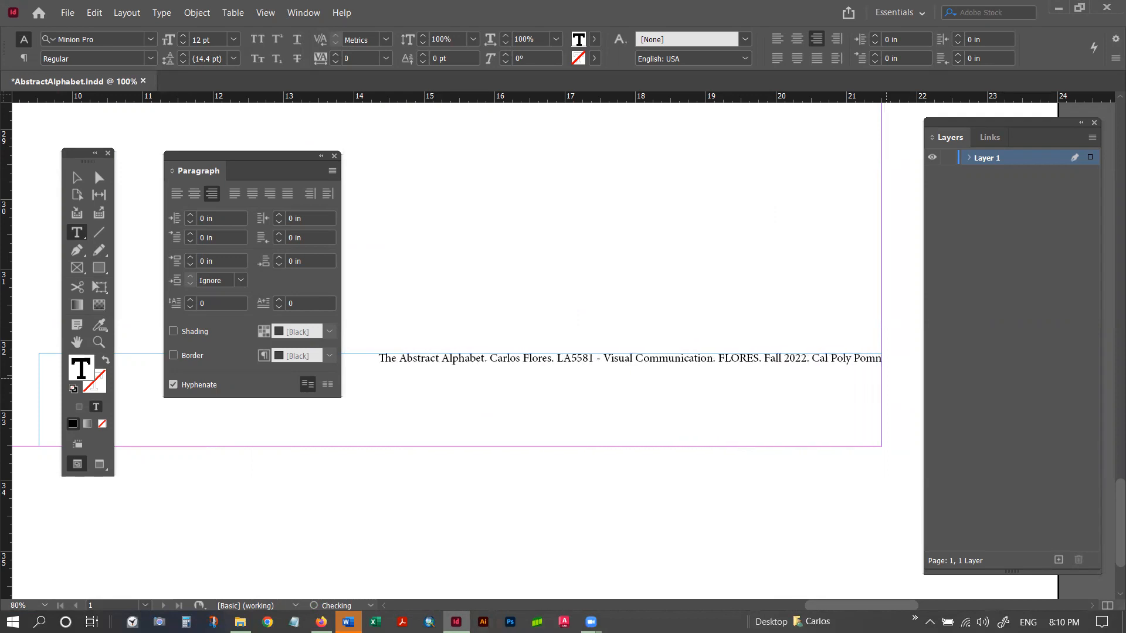
pyautogui.write('a.')
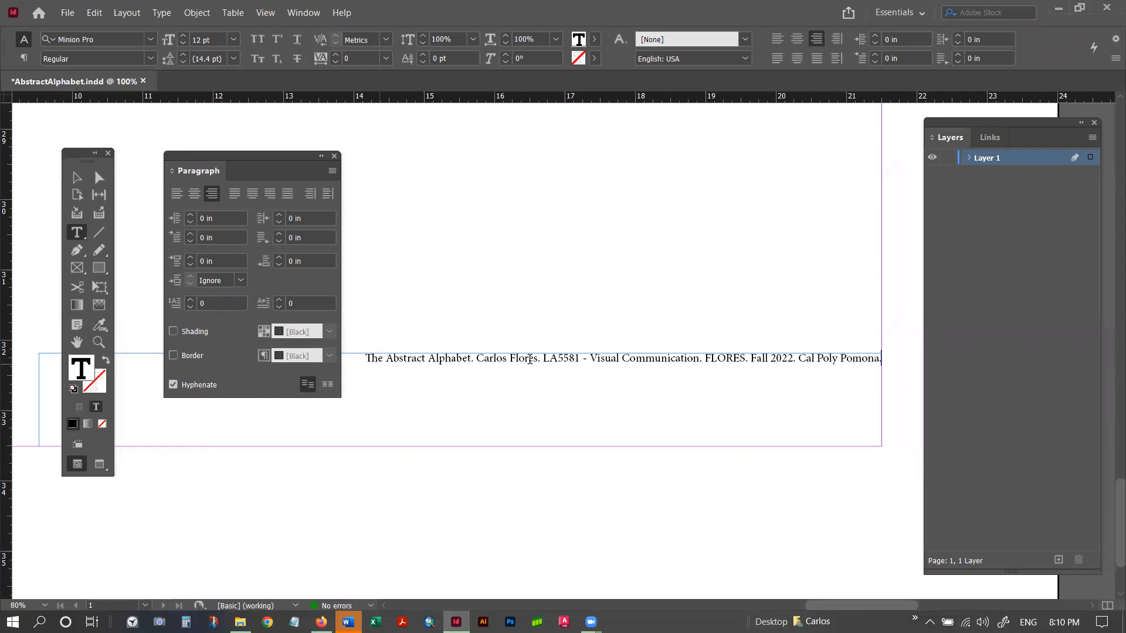
# Close the paragraph settings, and adjust the text frame's left edge to make it about 9.9 in wide with the text on one line.
pyautogui.moveTo(265, 151); pyautogui.dragTo(238, 125)
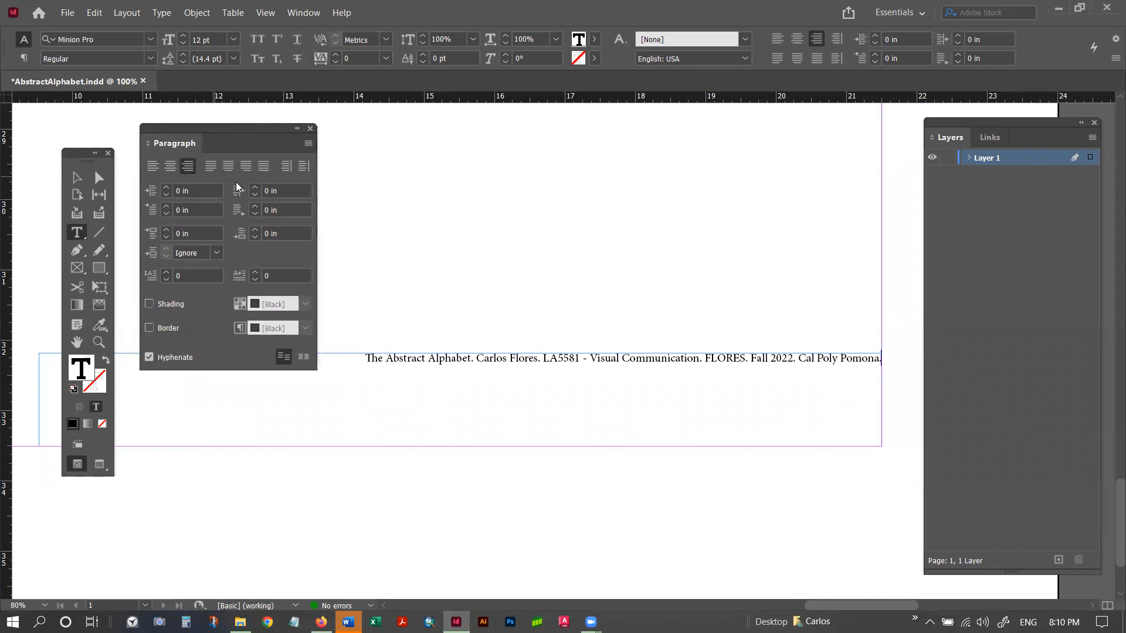
pyautogui.click(311, 130)
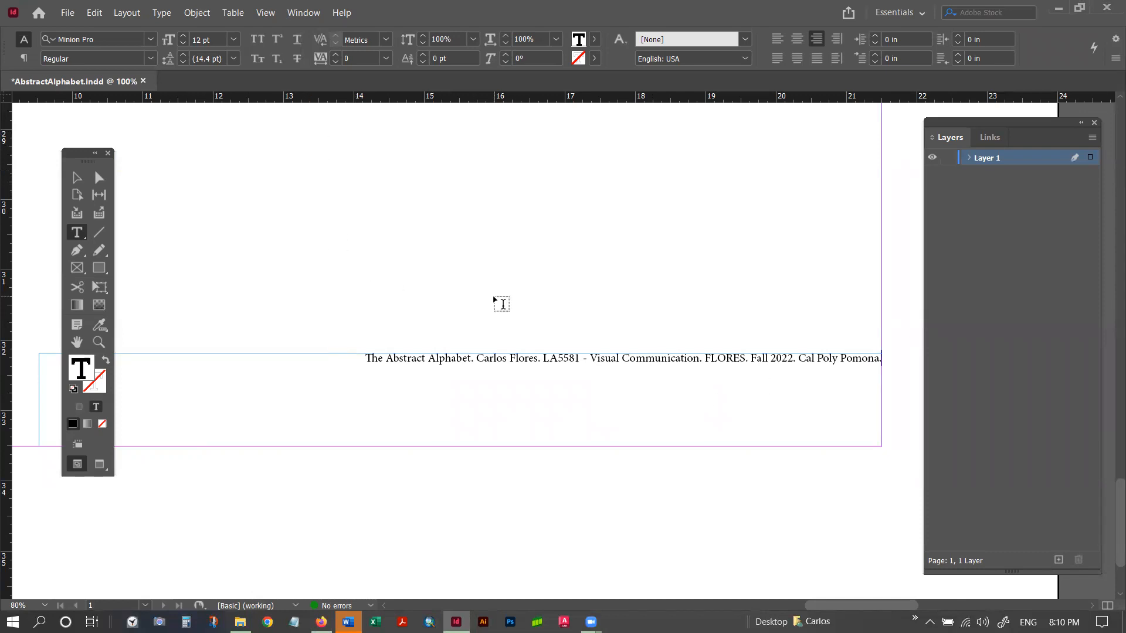
pyautogui.scroll(-1, 503, 303)
pyautogui.click(73, 177)
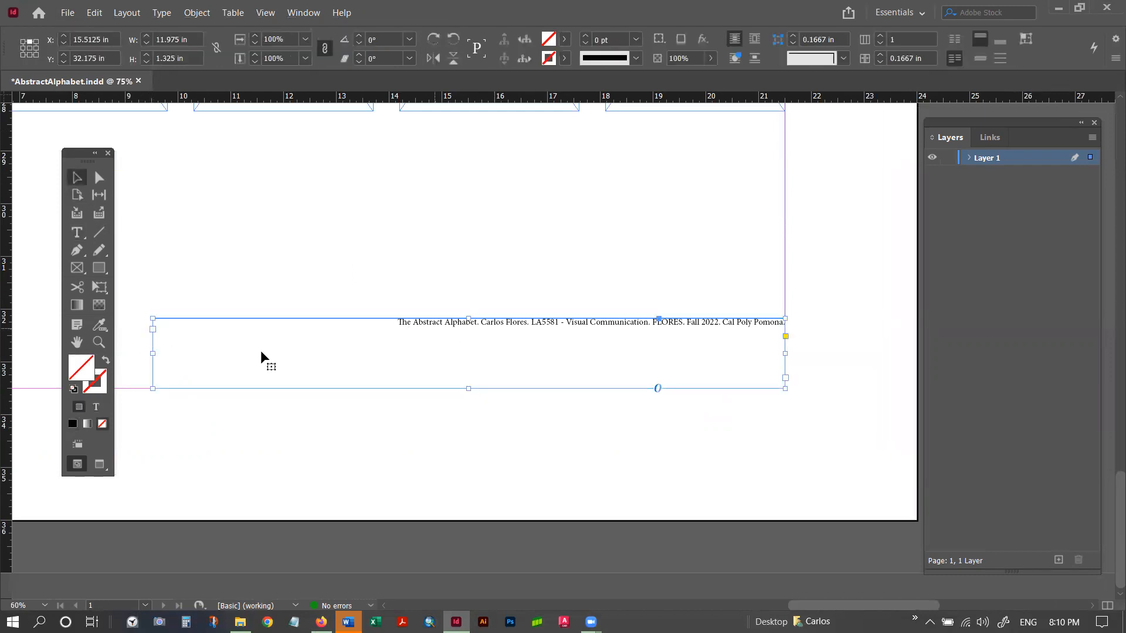
pyautogui.moveTo(152, 355); pyautogui.dragTo(481, 357)
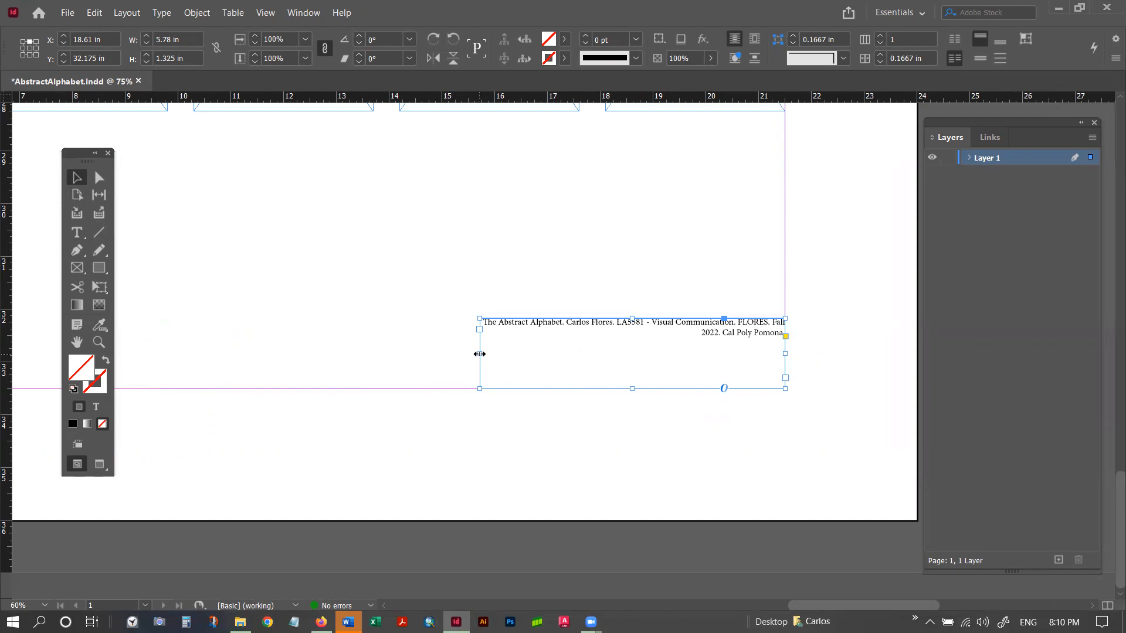
pyautogui.moveTo(473, 355); pyautogui.dragTo(262, 353)
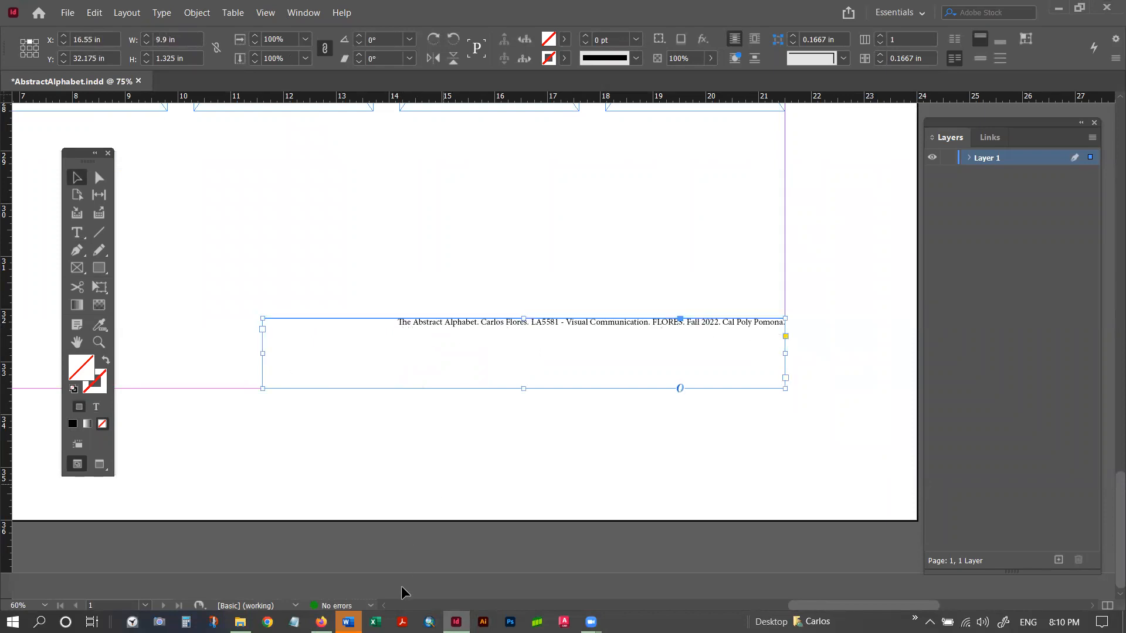
# Switch to Firefox to check the single-line requirement for the required information, and return to InDesign.
pyautogui.click(321, 622)
pyautogui.moveTo(451, 174); pyautogui.dragTo(523, 174)
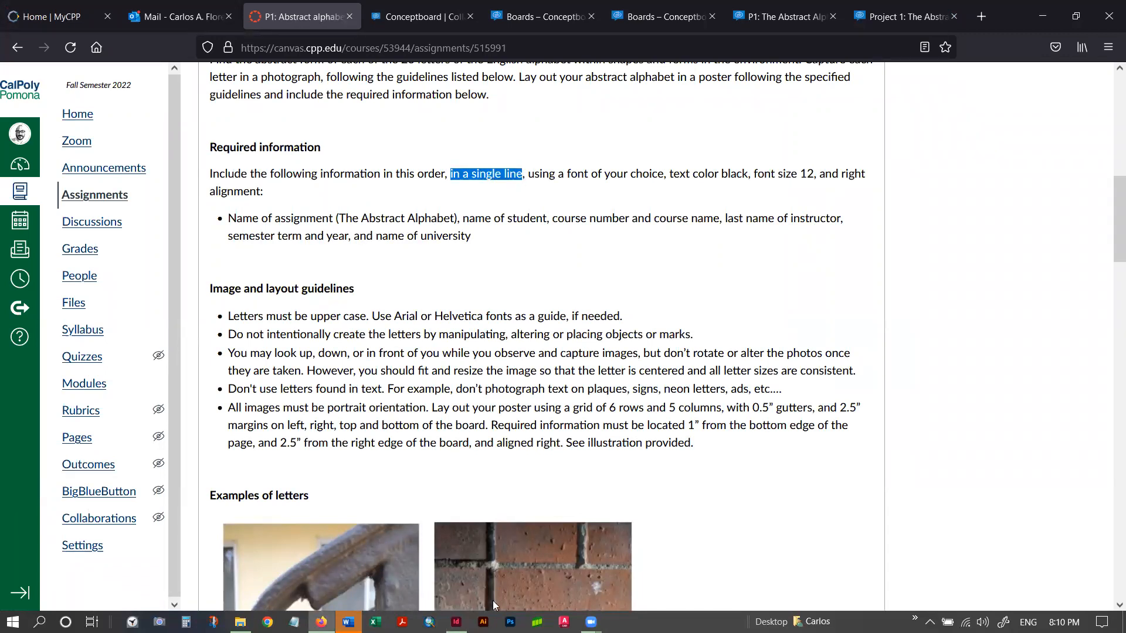
pyautogui.click(456, 622)
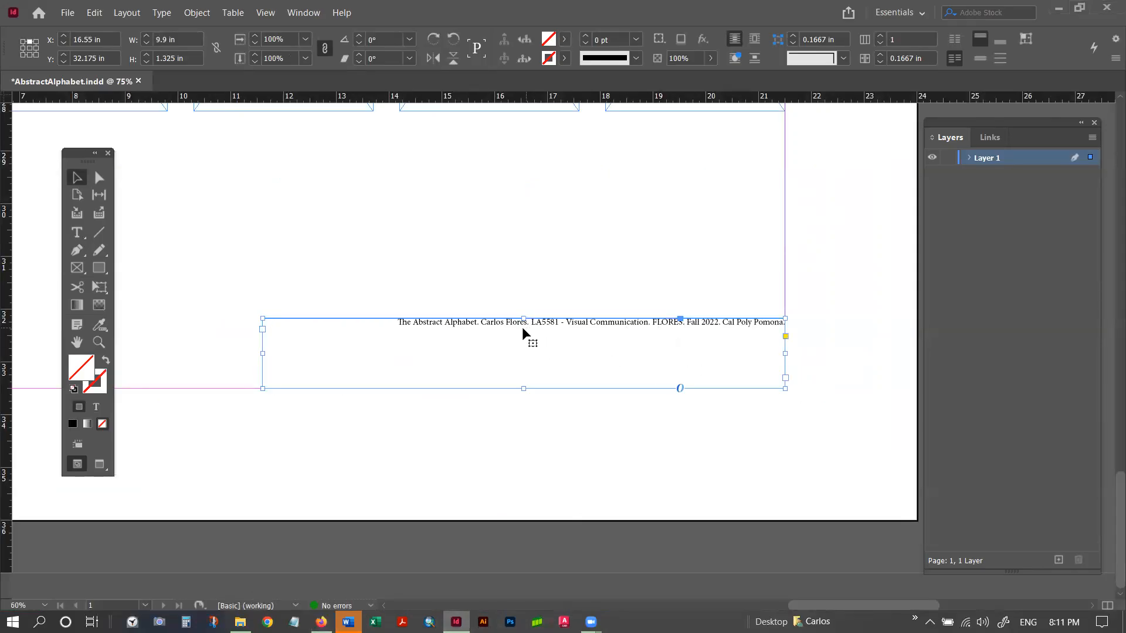
# Lower the text frame's top edge to make it about 0.42 in high, and set its vertical justification to Bottom.
pyautogui.moveTo(523, 319); pyautogui.dragTo(524, 367)
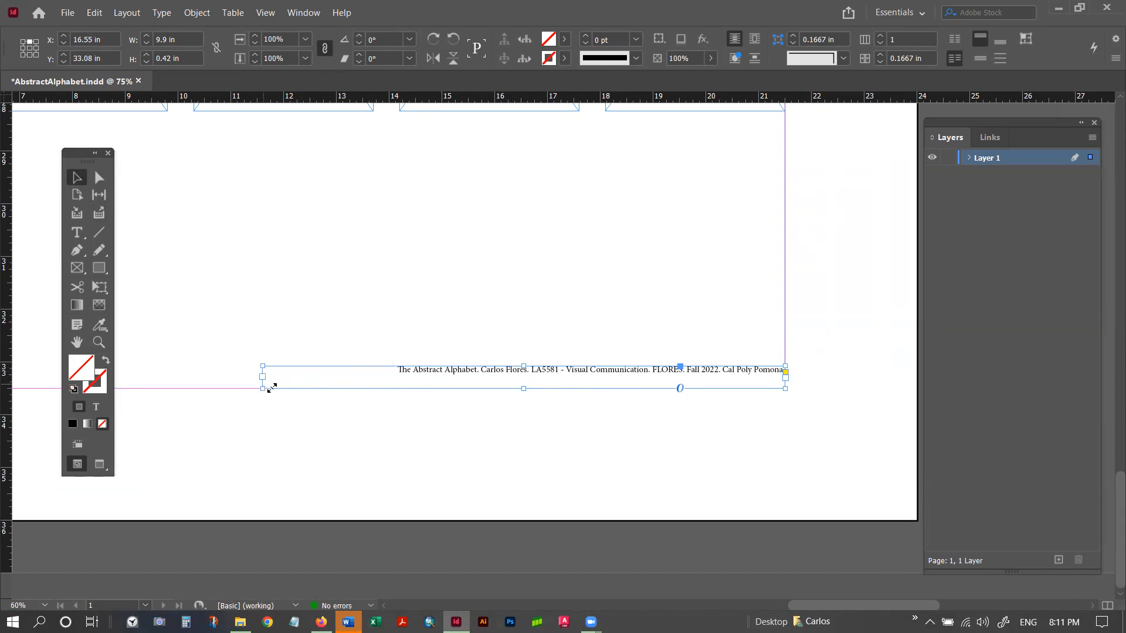
pyautogui.rightClick(484, 370)
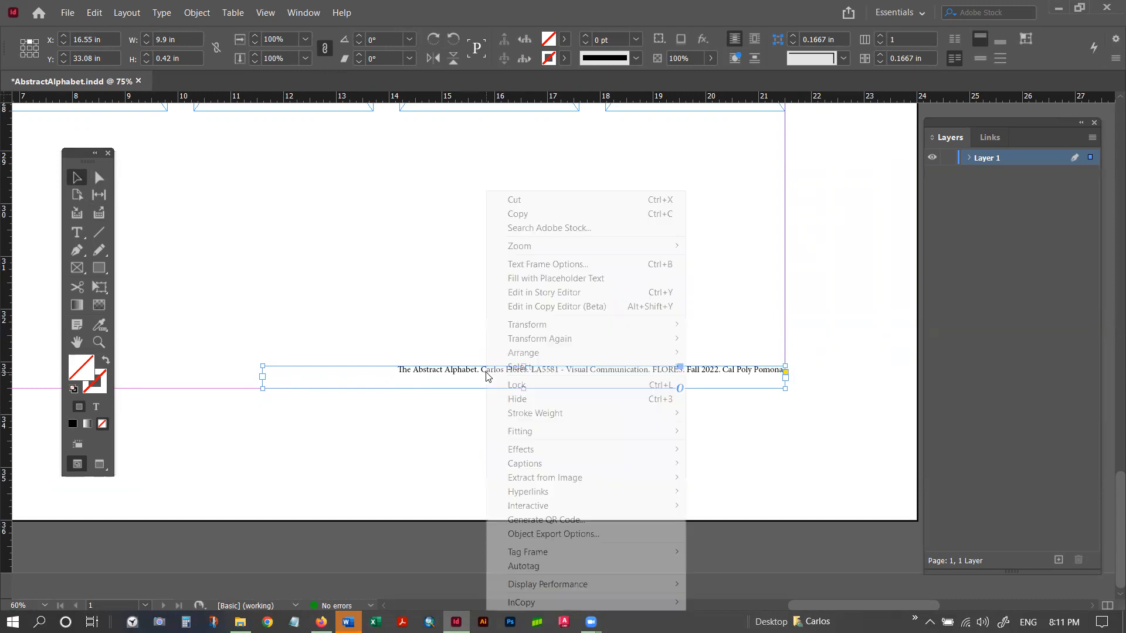
pyautogui.click(569, 264)
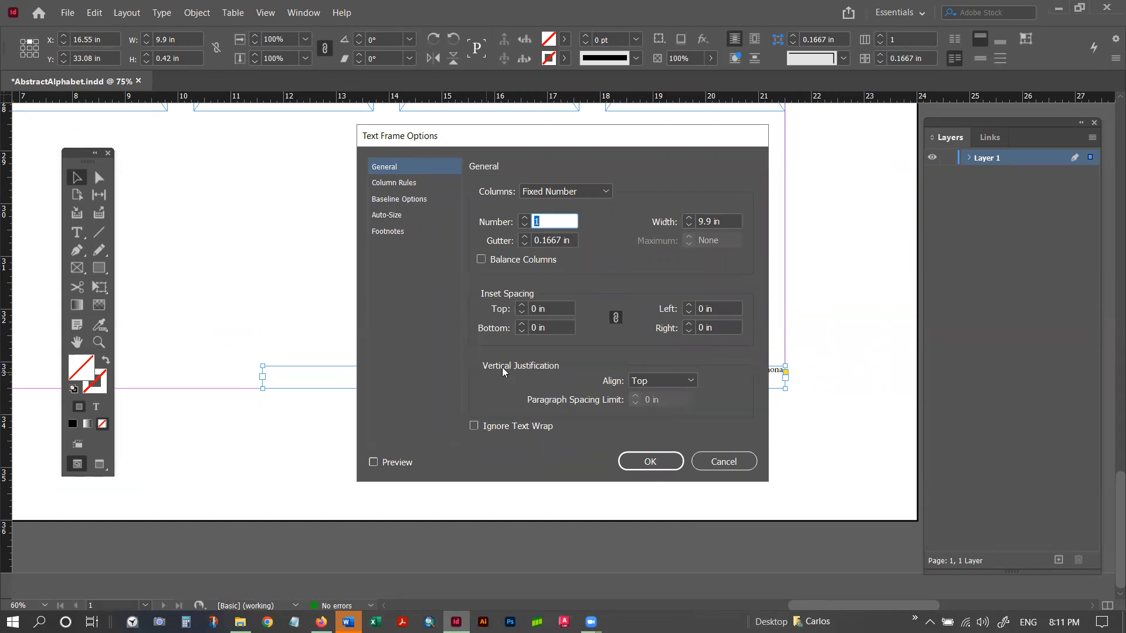
pyautogui.click(656, 380)
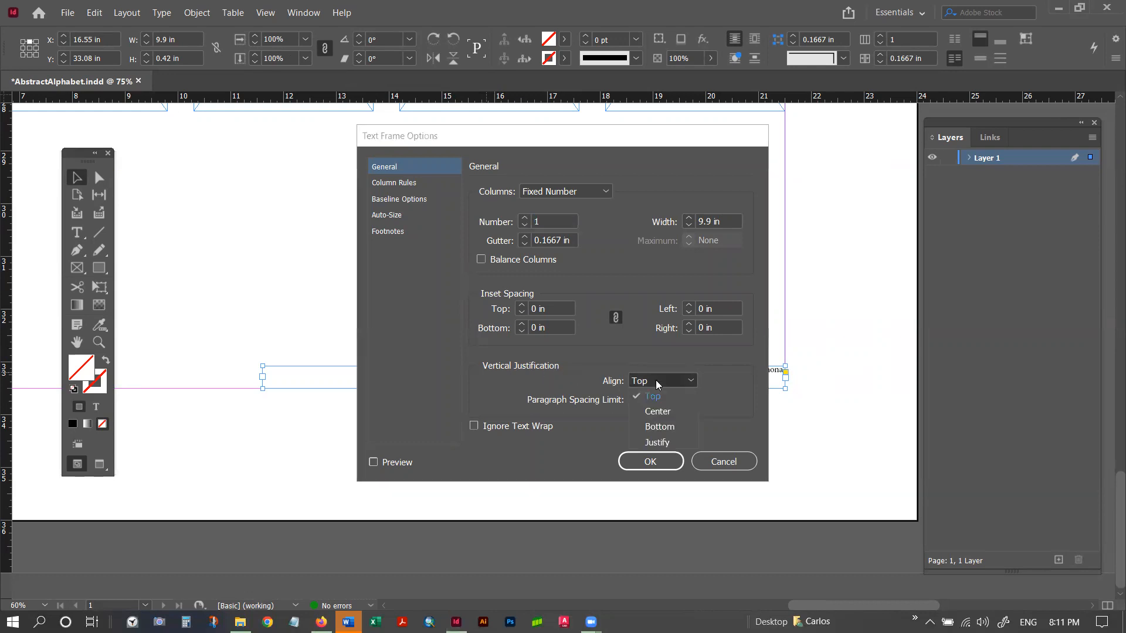
pyautogui.click(658, 426)
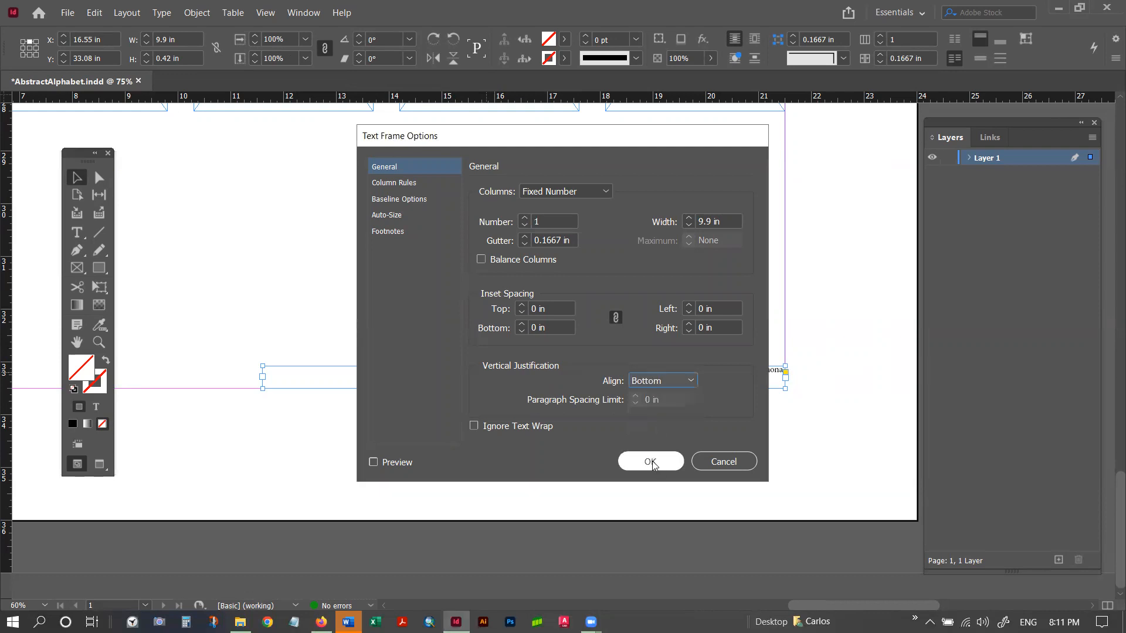
pyautogui.click(651, 461)
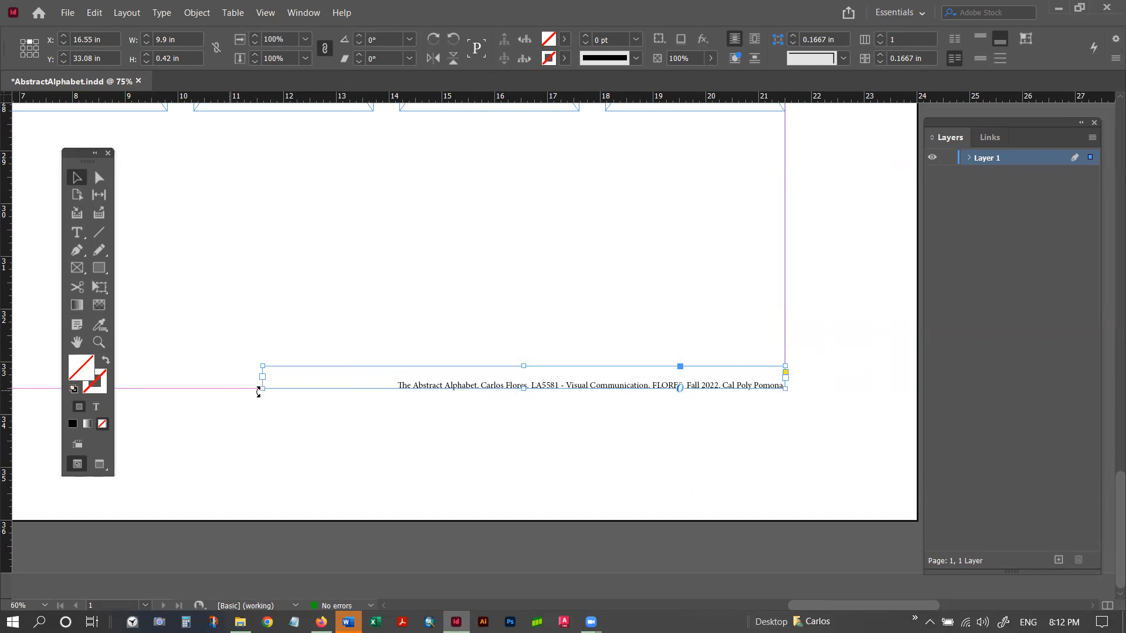
pyautogui.click(840, 392)
# Check the information line's required bottom distance in Firefox, and move its frame down to the page's bottom edge in InDesign.
pyautogui.click(321, 621)
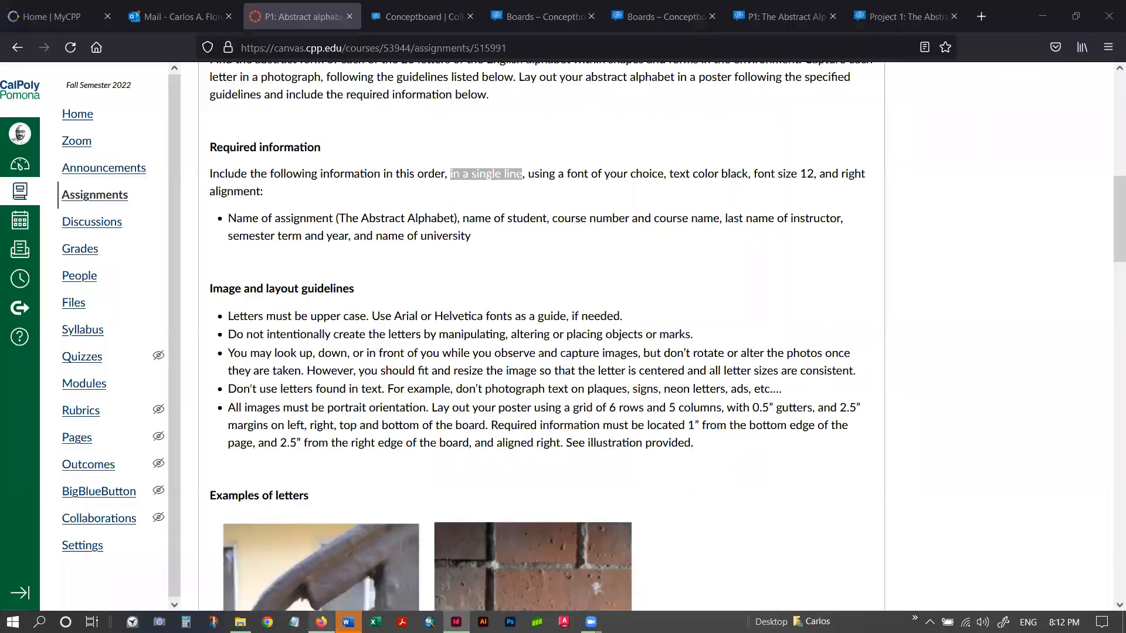
pyautogui.scroll(-5, 542, 385)
pyautogui.scroll(-15, 540, 384)
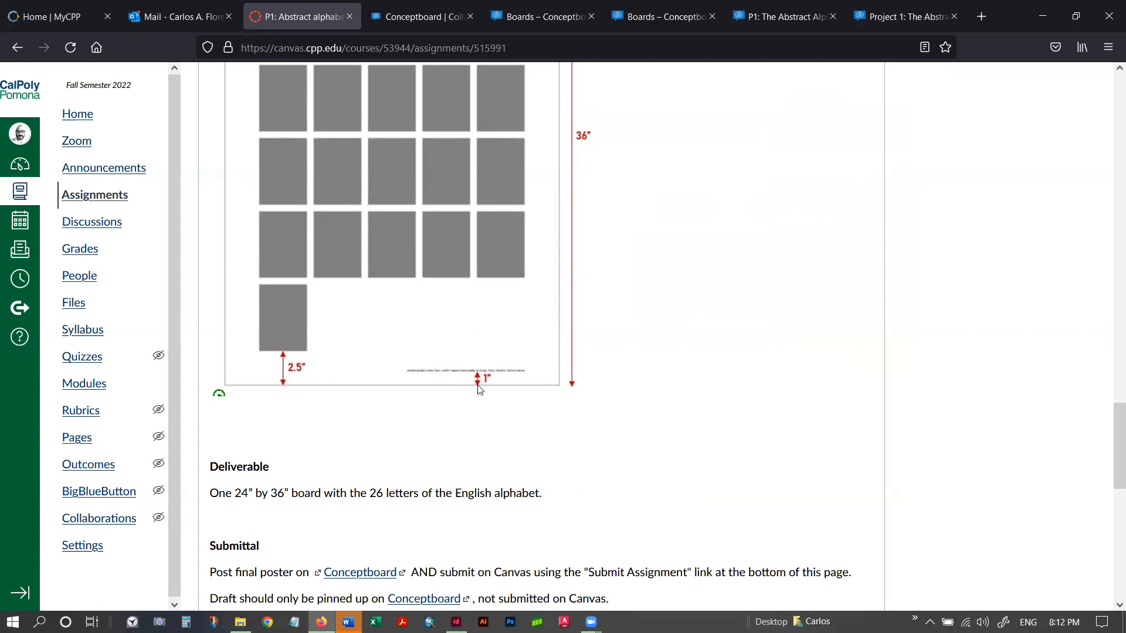
pyautogui.click(456, 621)
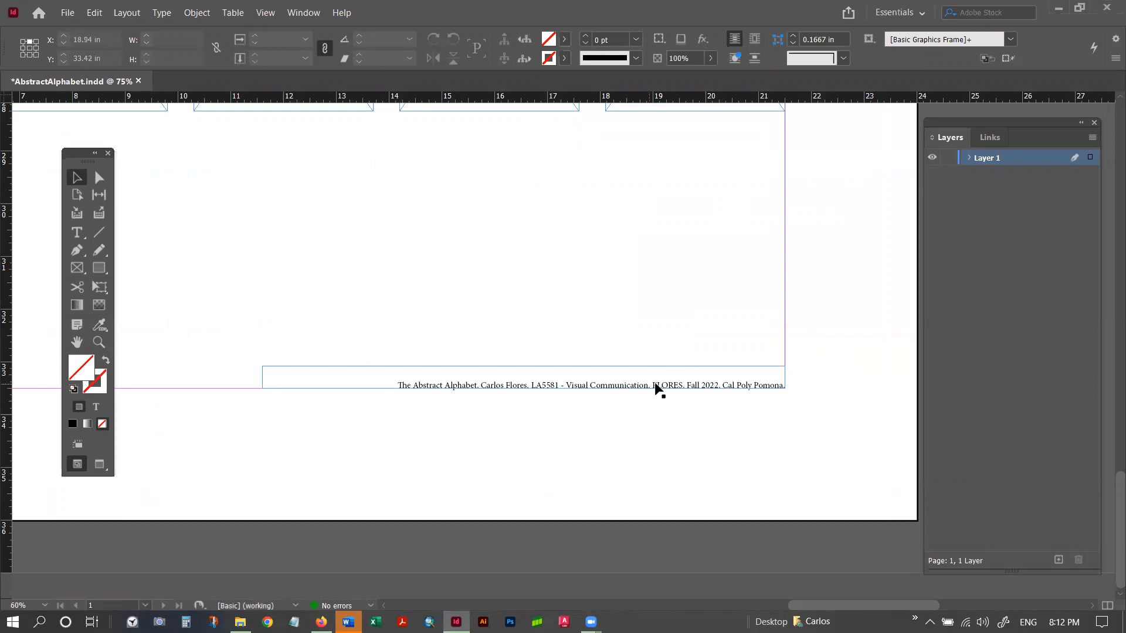
pyautogui.moveTo(657, 386); pyautogui.dragTo(654, 517)
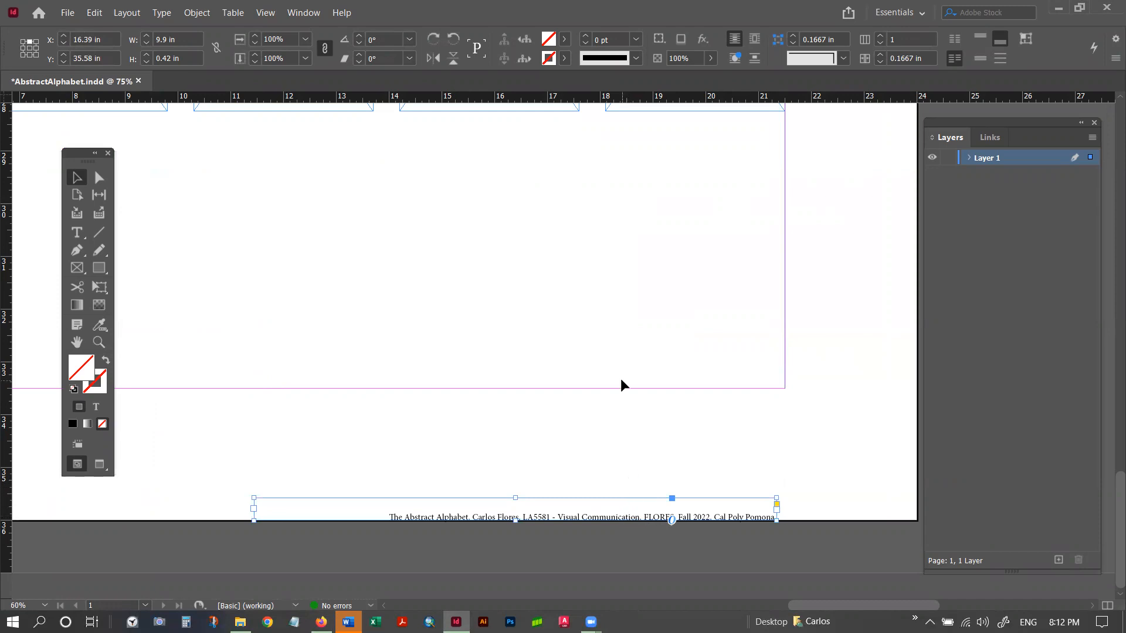
# Try to offset the information line's frame vertically by 1 in, and undo the move.
pyautogui.rightClick(567, 517)
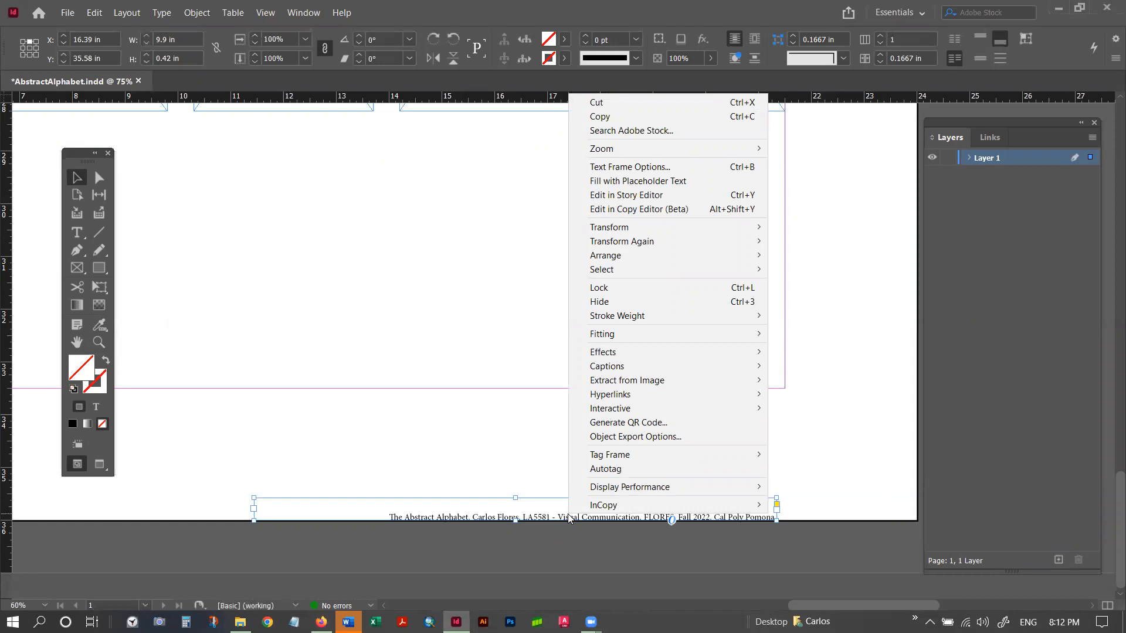
pyautogui.moveTo(643, 236)
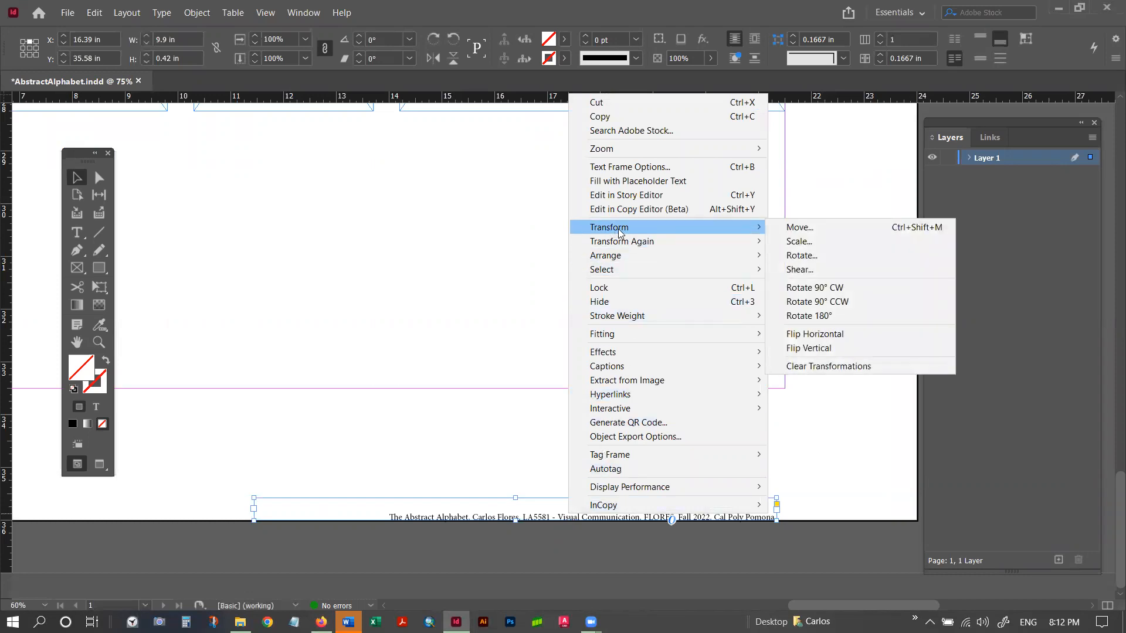
pyautogui.click(807, 232)
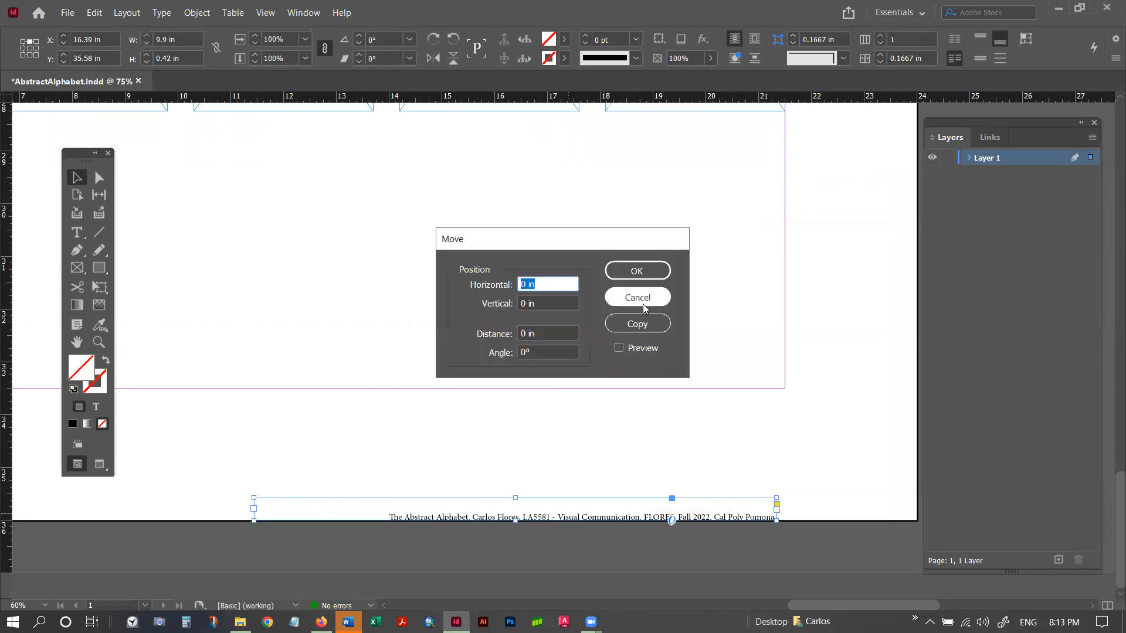
pyautogui.doubleClick(519, 303)
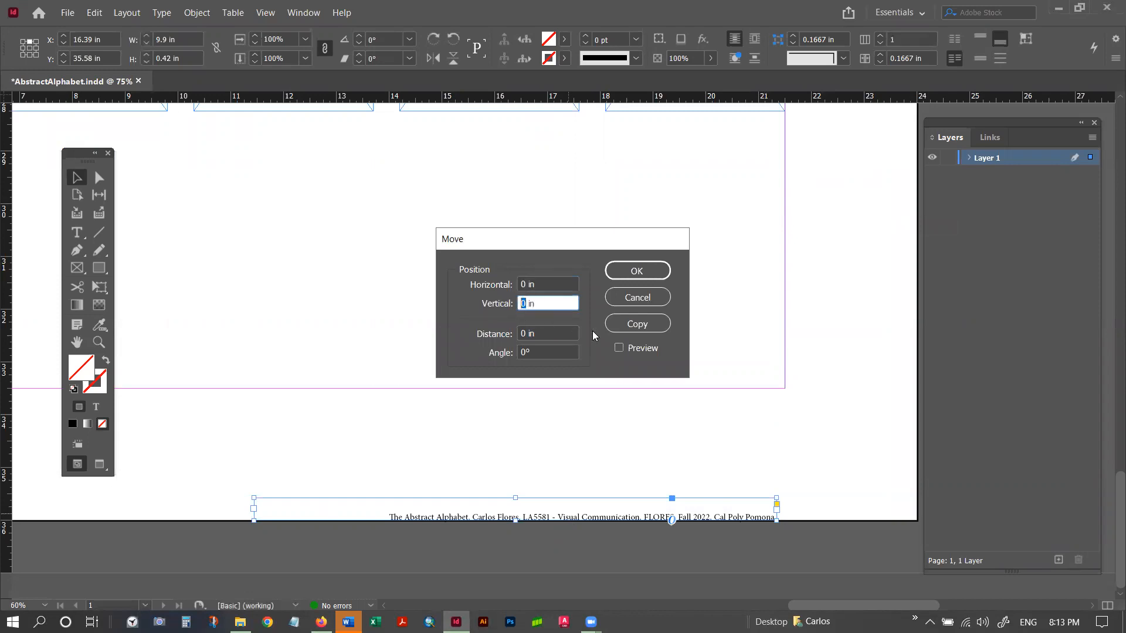
pyautogui.write('1')
pyautogui.click(636, 273)
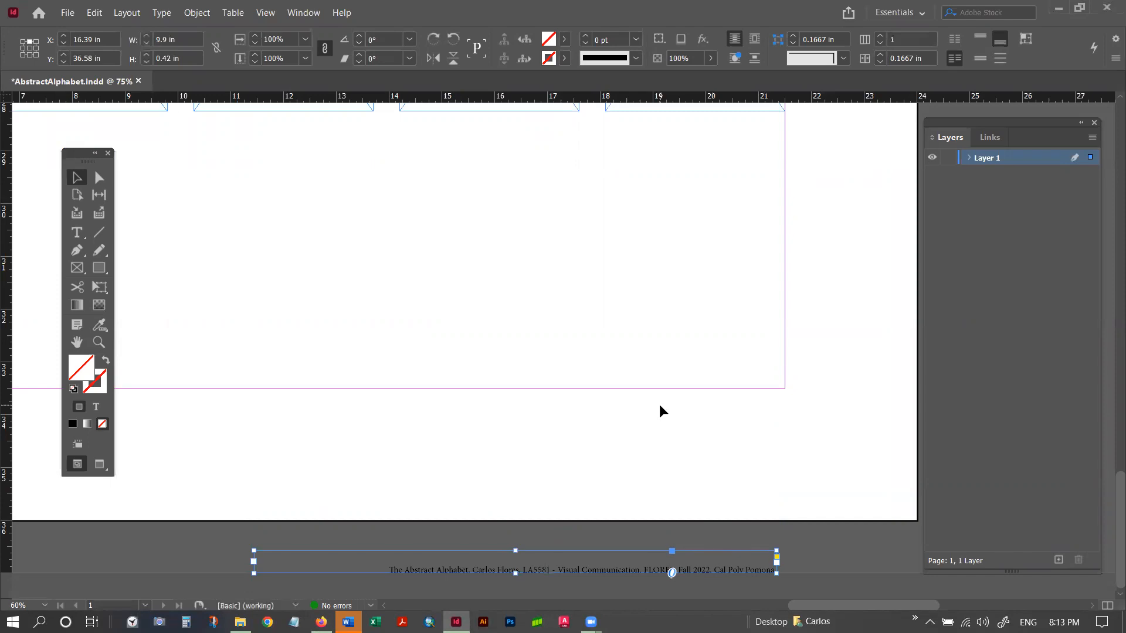
pyautogui.hotkey('shift', 'Up')
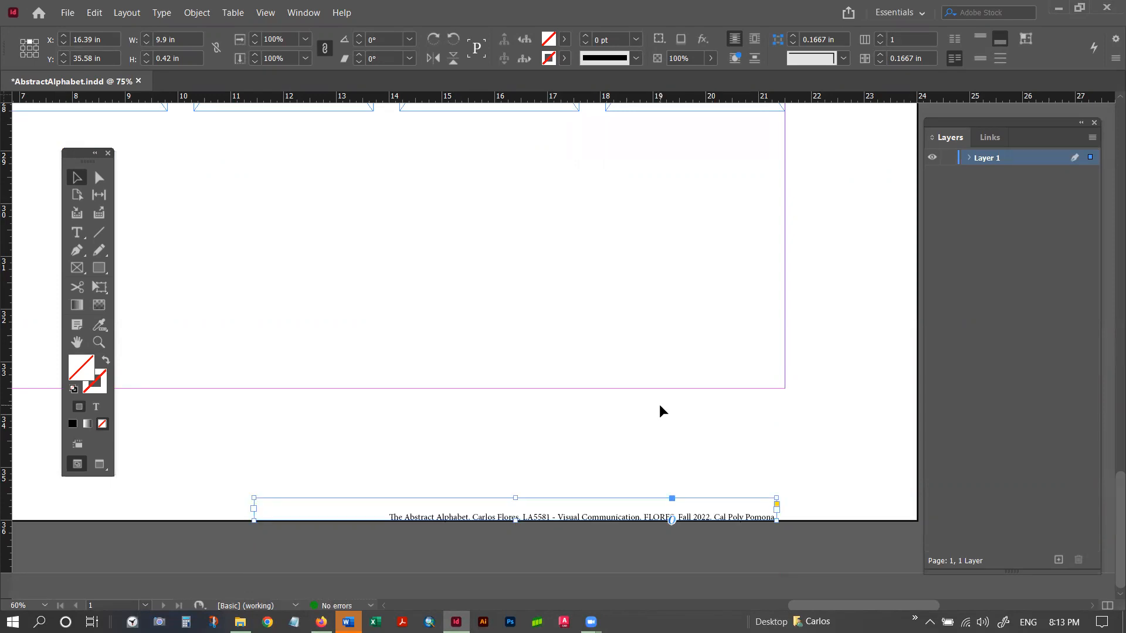
# Move the information line's frame vertically by -1 in from the page's bottom edge, and deselect it.
pyautogui.rightClick(616, 517)
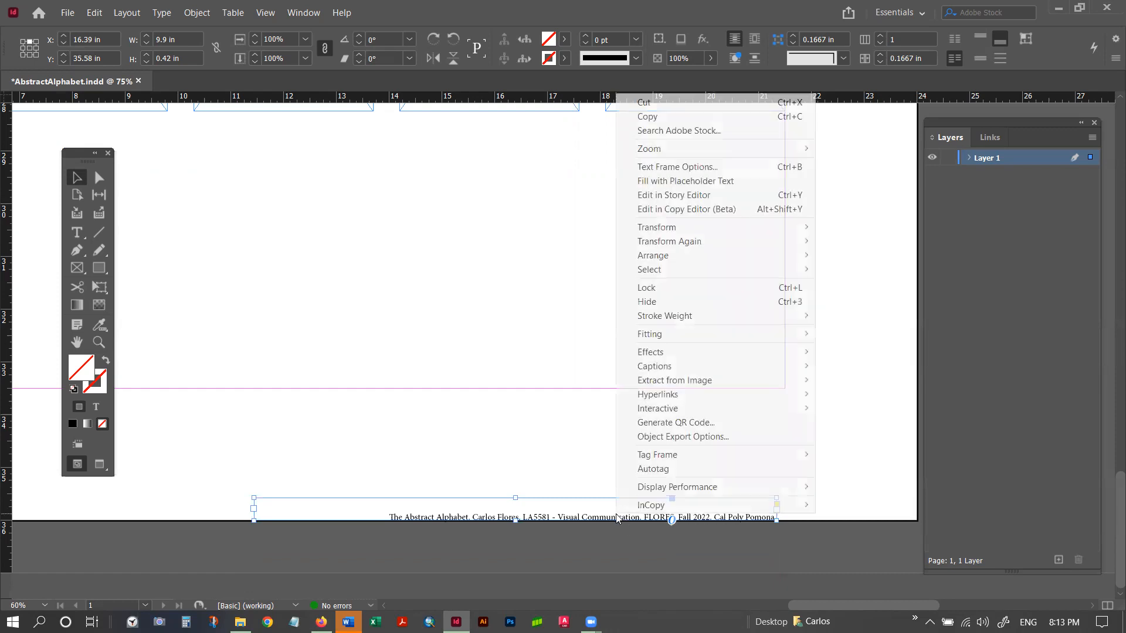
pyautogui.moveTo(681, 232)
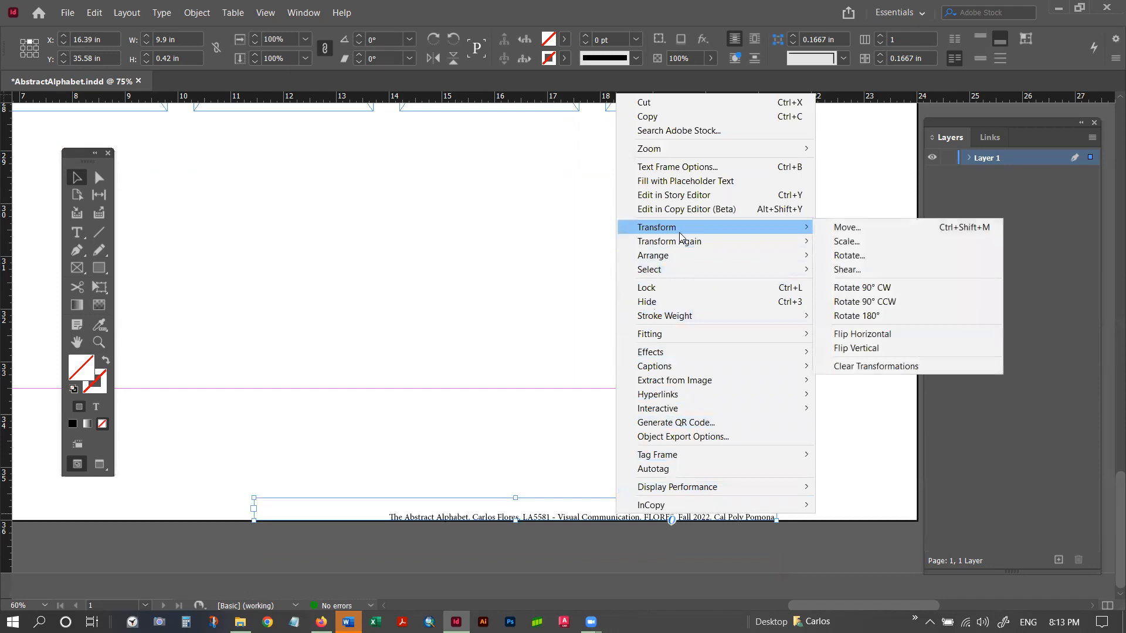
pyautogui.click(847, 230)
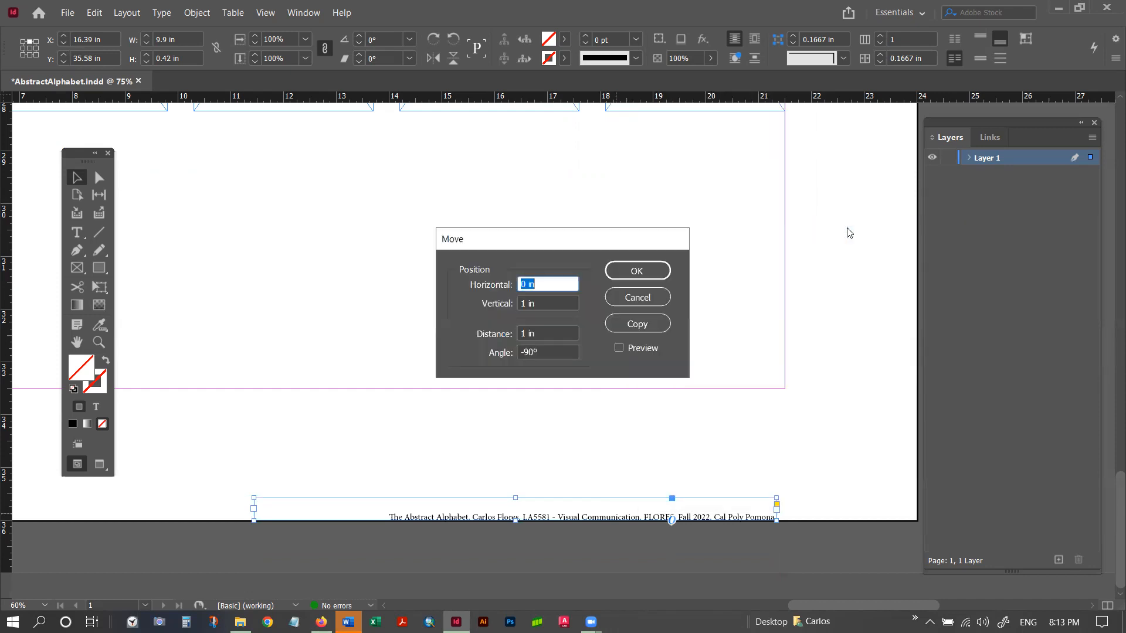
pyautogui.click(538, 304)
pyautogui.moveTo(538, 304); pyautogui.dragTo(512, 308)
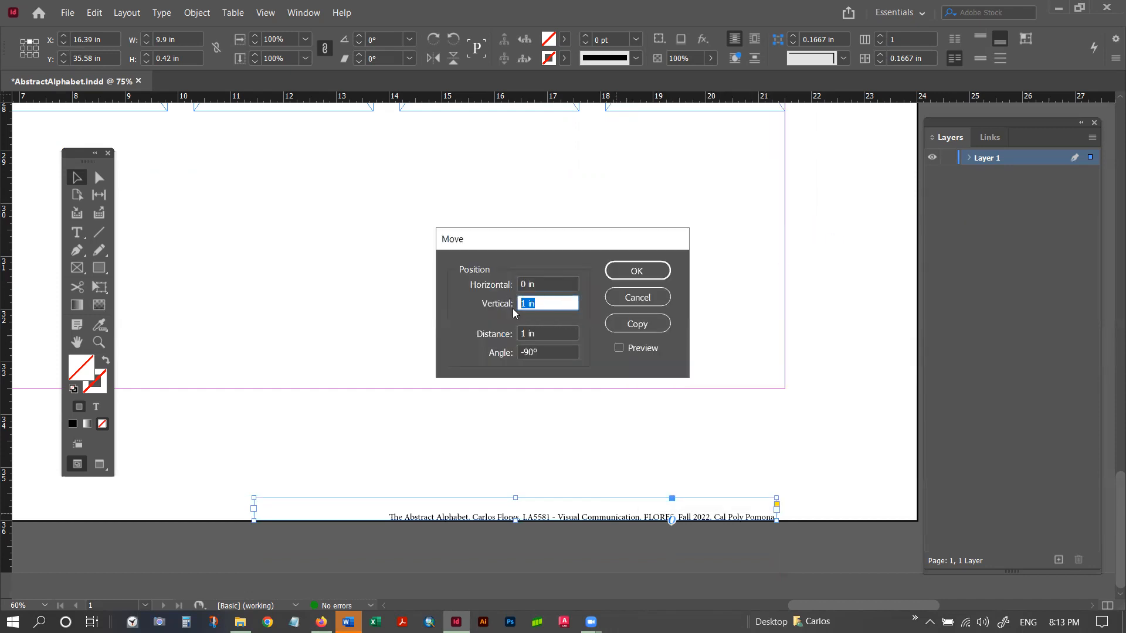
pyautogui.write('-1')
pyautogui.click(636, 273)
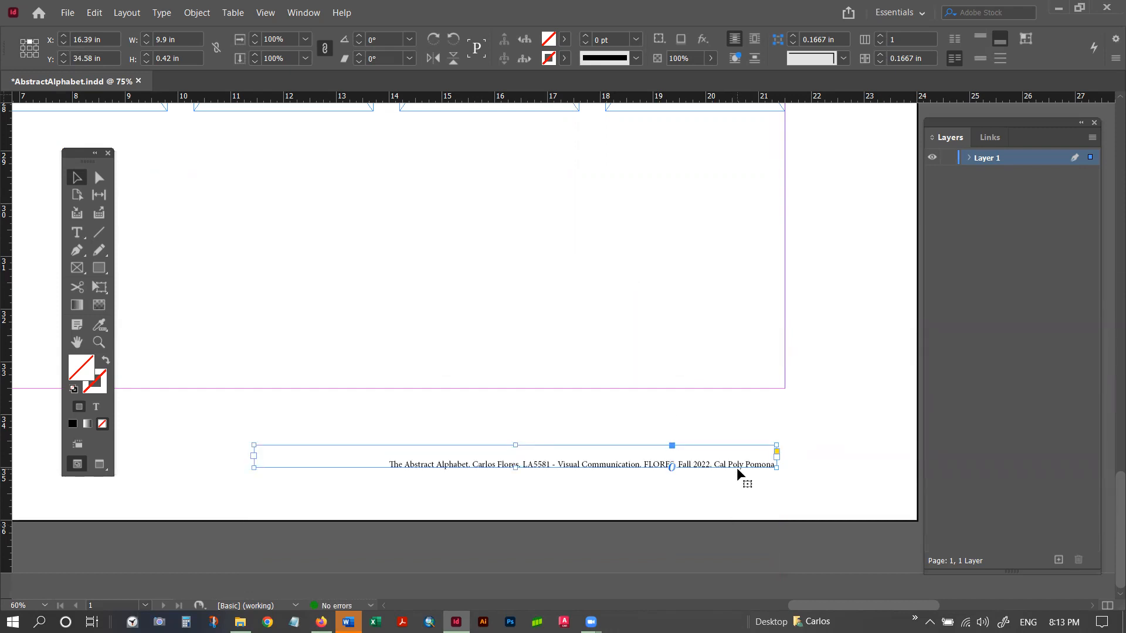
pyautogui.click(807, 454)
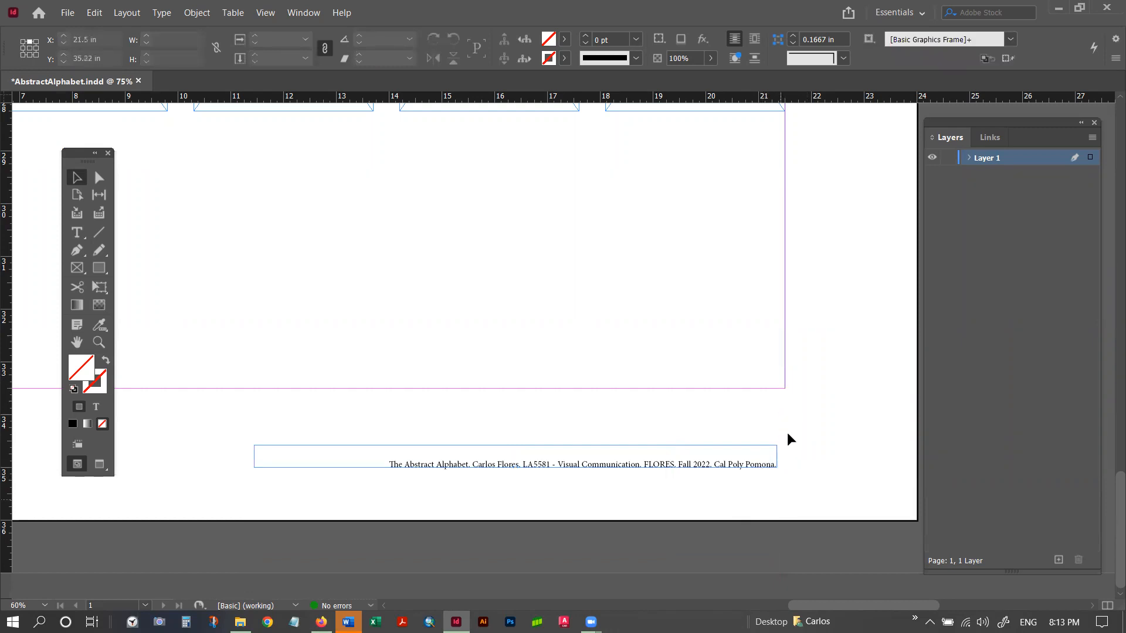
pyautogui.click(264, 15)
pyautogui.moveTo(306, 273)
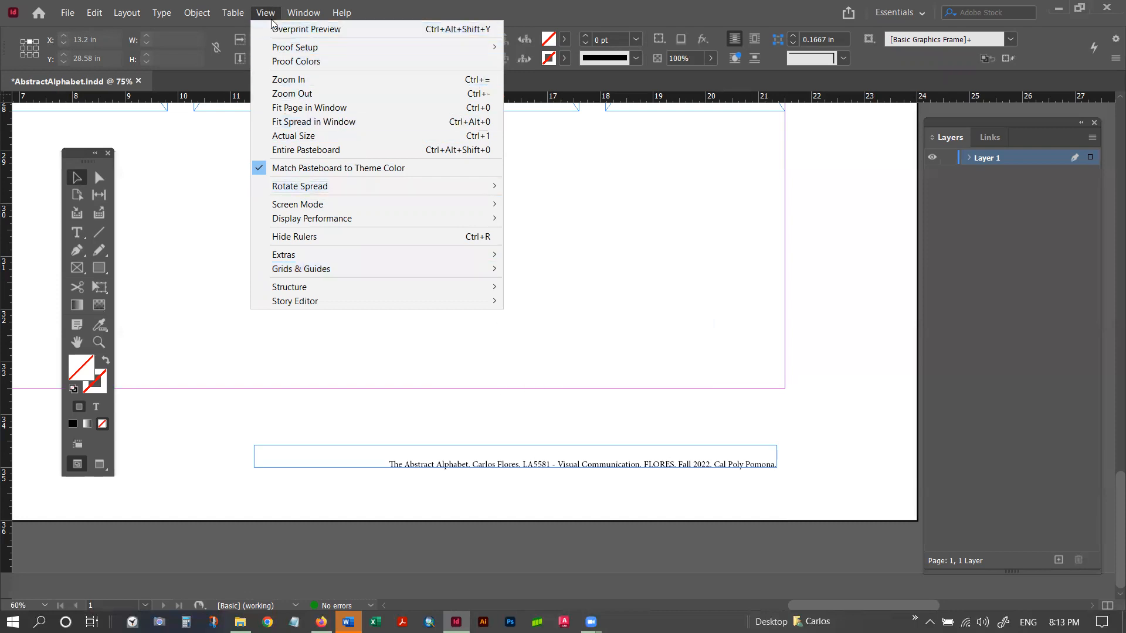
pyautogui.click(766, 414)
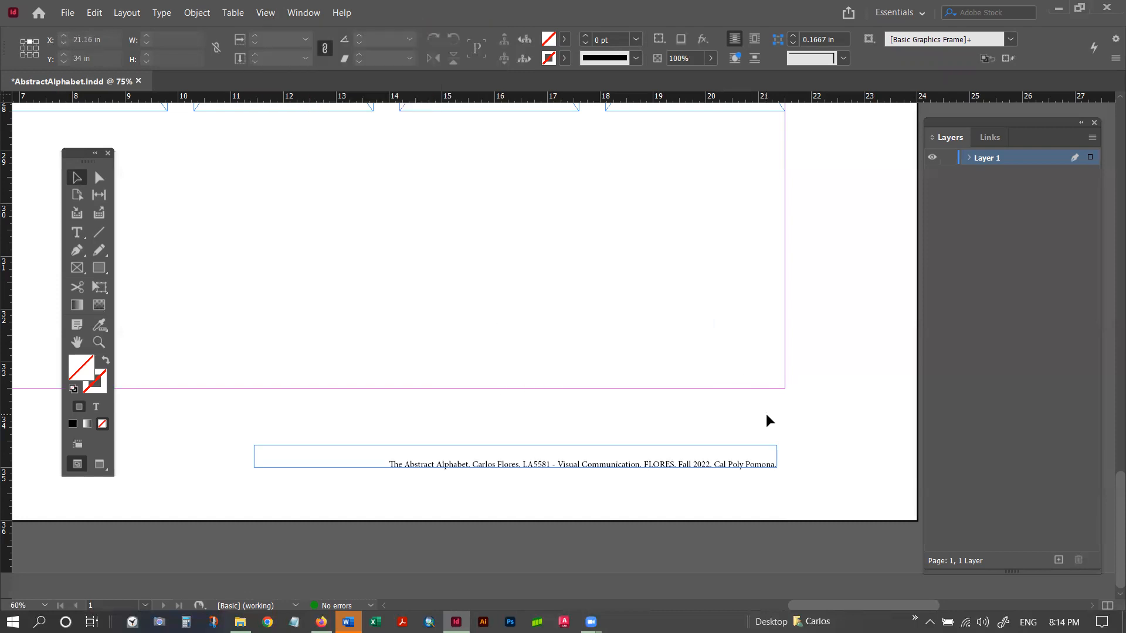
# Shift the information line's frame horizontally to X 16.55 in so its right edge meets the right margin, keeping Y at 34.58 in.
pyautogui.click(602, 465)
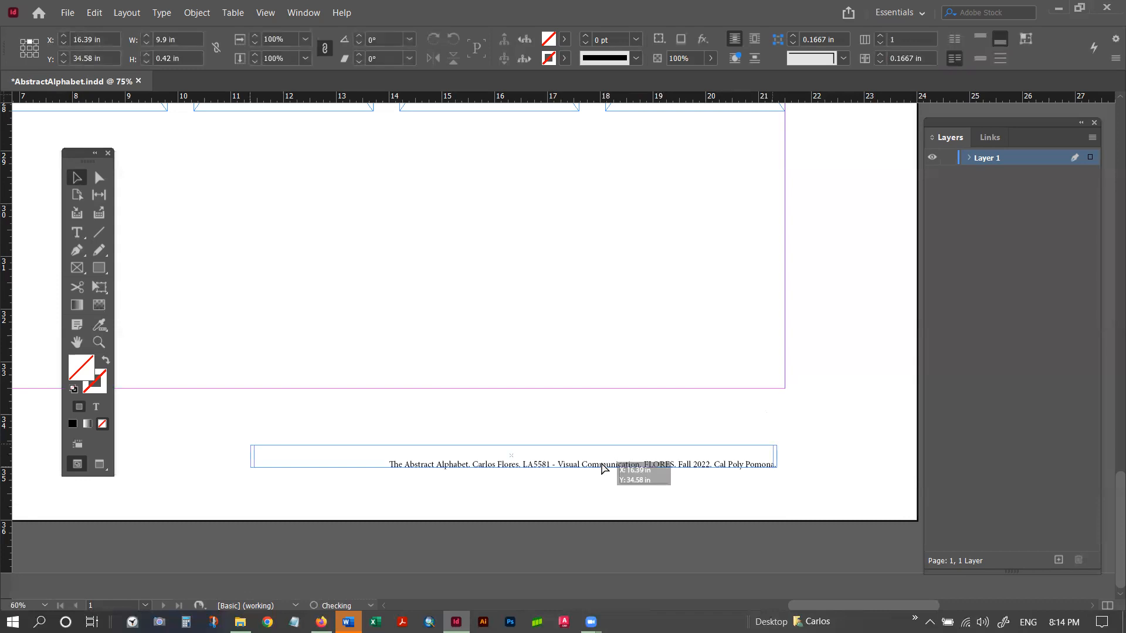
pyautogui.moveTo(602, 467)
pyautogui.mouseDown()
pyautogui.moveTo(537, 462)
pyautogui.moveTo(676, 465)
pyautogui.moveTo(564, 463)
pyautogui.moveTo(659, 465)
pyautogui.moveTo(602, 465)
pyautogui.moveTo(629, 417)
pyautogui.moveTo(601, 455)
pyautogui.moveTo(597, 428)
pyautogui.moveTo(596, 456)
pyautogui.moveTo(603, 421)
pyautogui.moveTo(599, 447)
pyautogui.moveTo(713, 401)
pyautogui.moveTo(620, 442)
pyautogui.moveTo(605, 459)
pyautogui.moveTo(614, 463)
pyautogui.mouseUp()
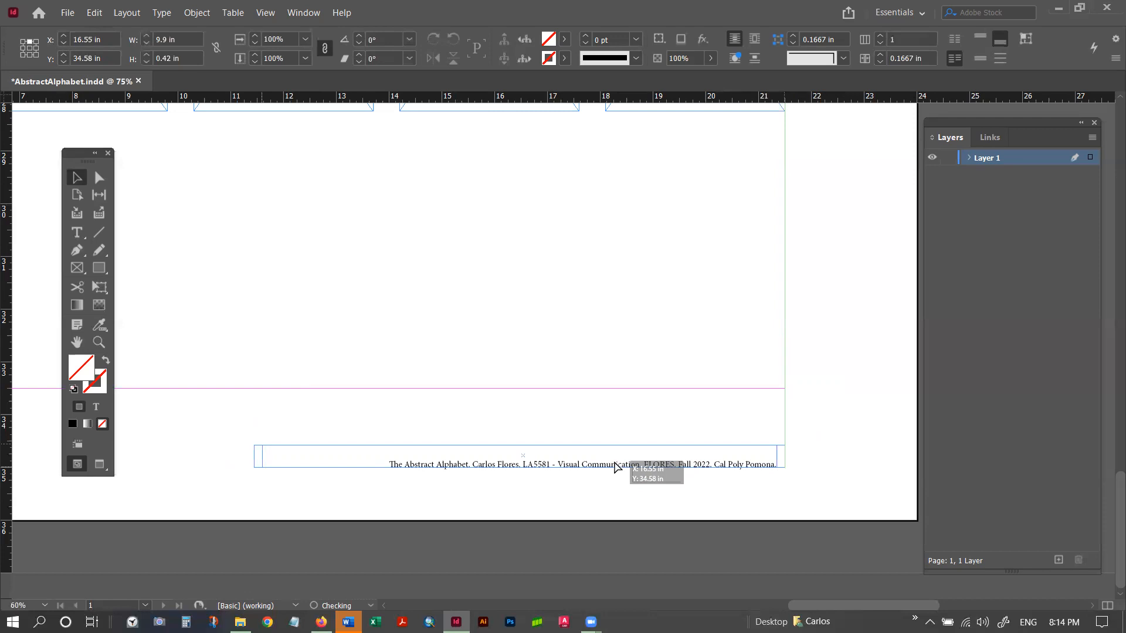
pyautogui.moveTo(615, 466); pyautogui.dragTo(614, 466)
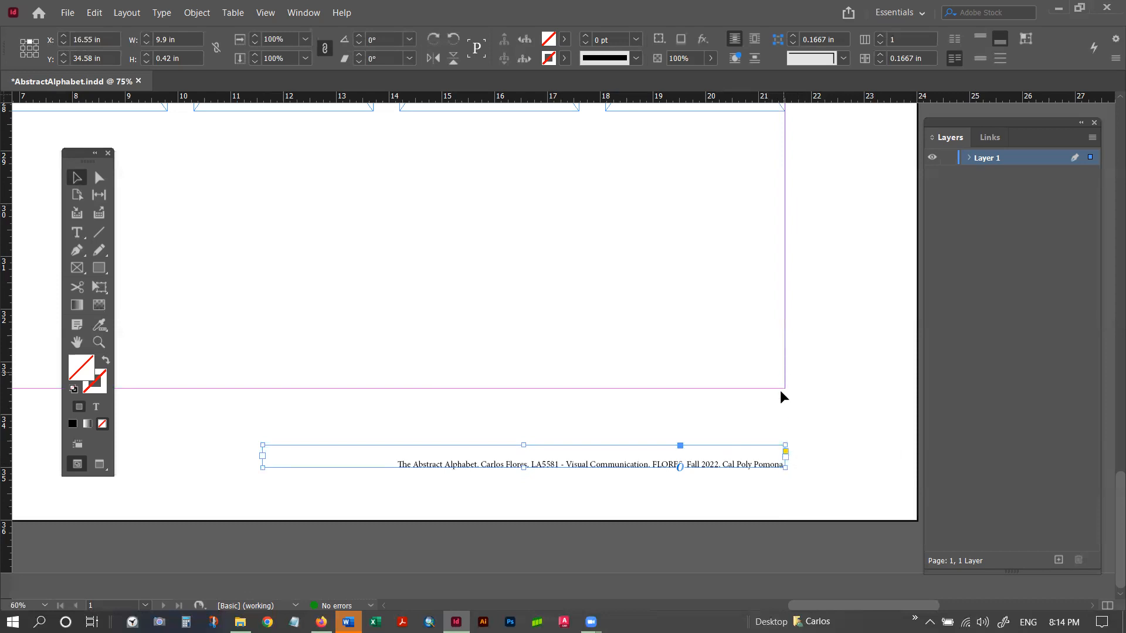
pyautogui.click(810, 420)
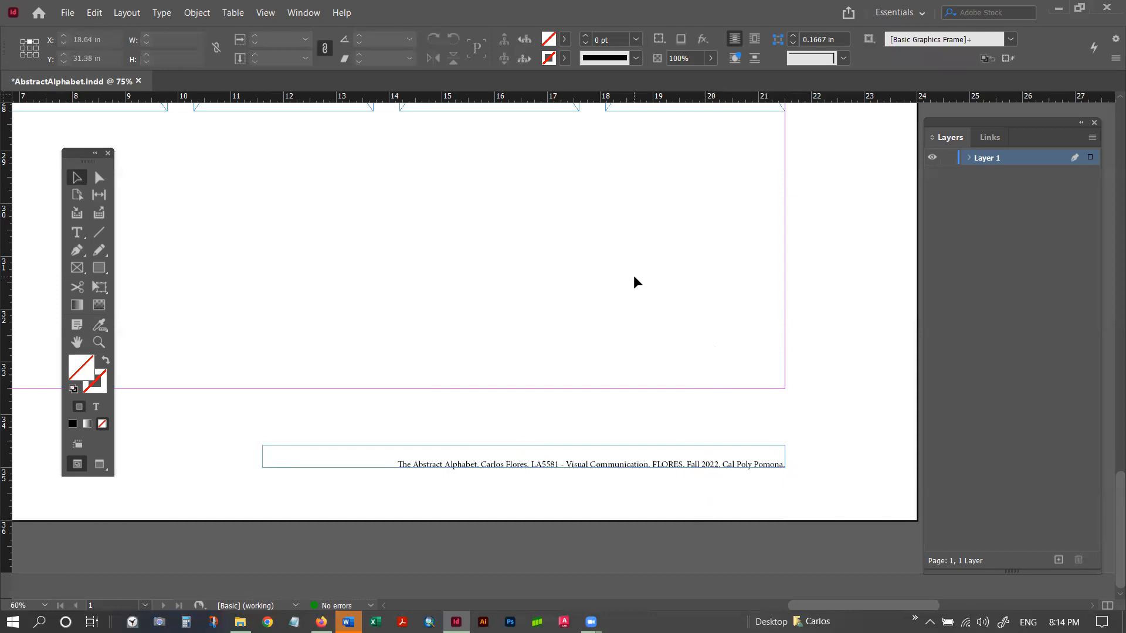
# Save the AbstractAlphabet document with the full poster page in view.
pyautogui.hotkey('ctrl', '-')
pyautogui.hotkey('ctrl', '-')
pyautogui.hotkey('ctrl', '-')
pyautogui.hotkey('ctrl', '-')
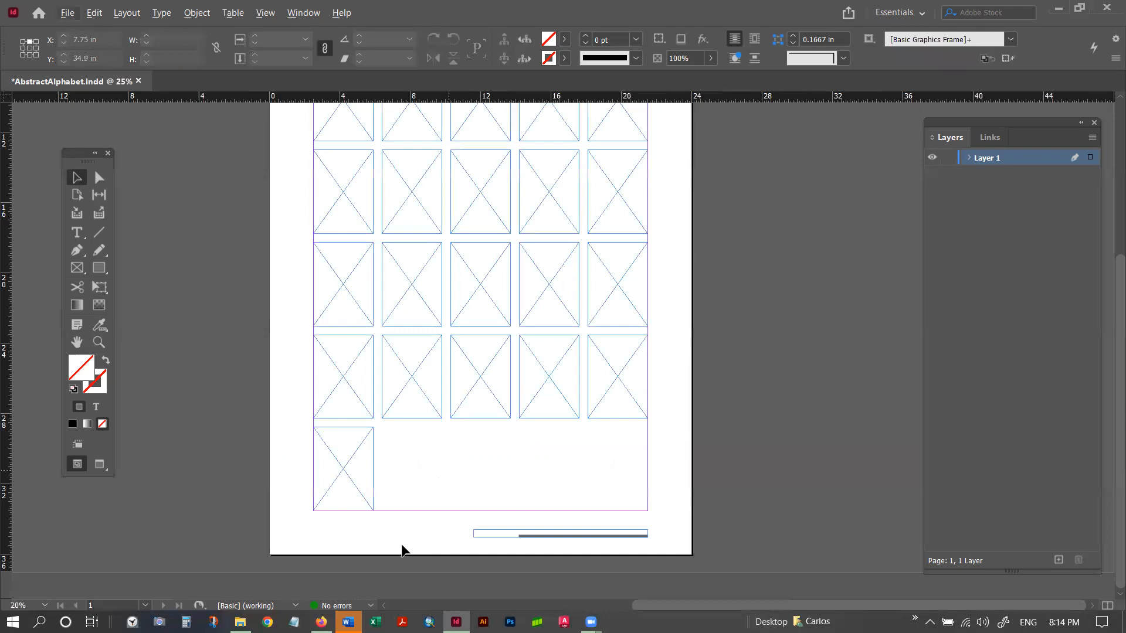
pyautogui.scroll(1, 577, 367)
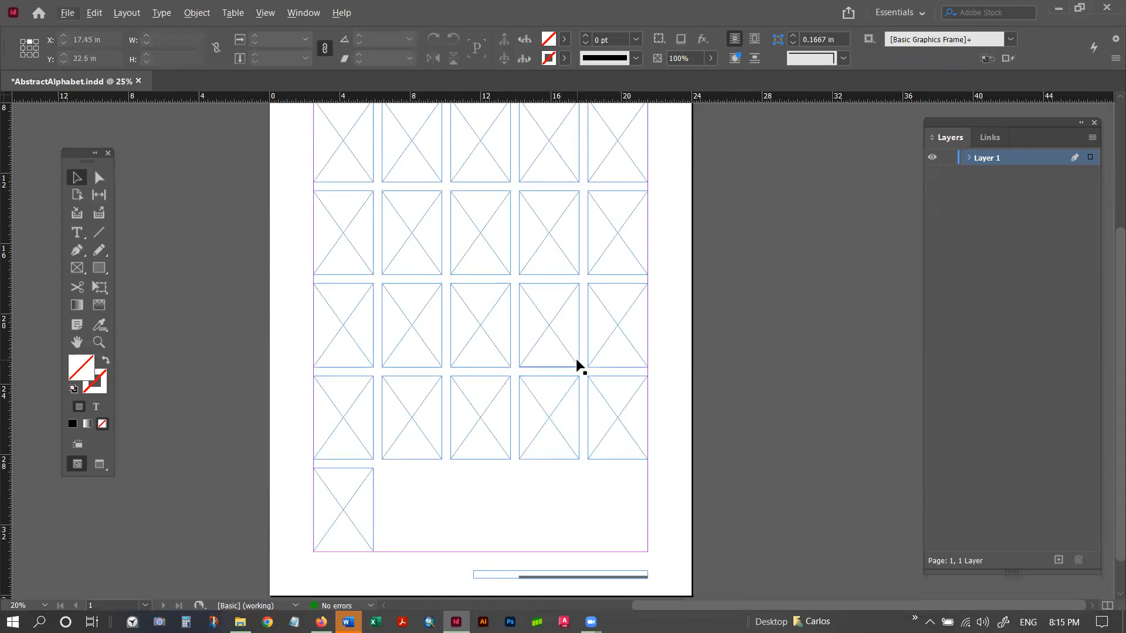
pyautogui.scroll(2, 578, 366)
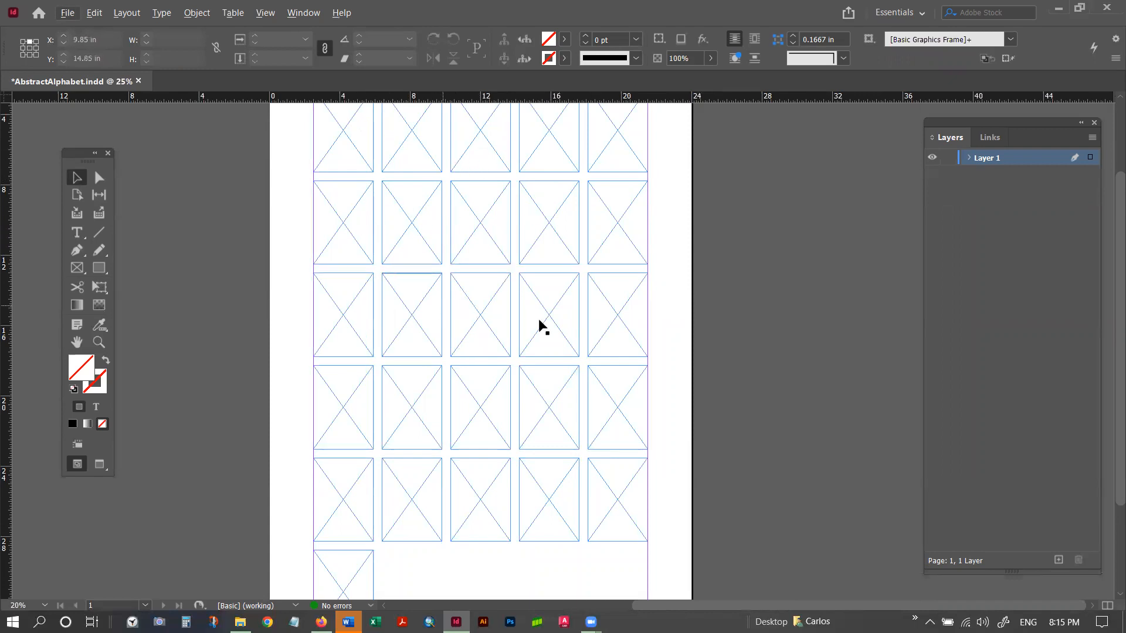
pyautogui.hotkey('ctrl', '-')
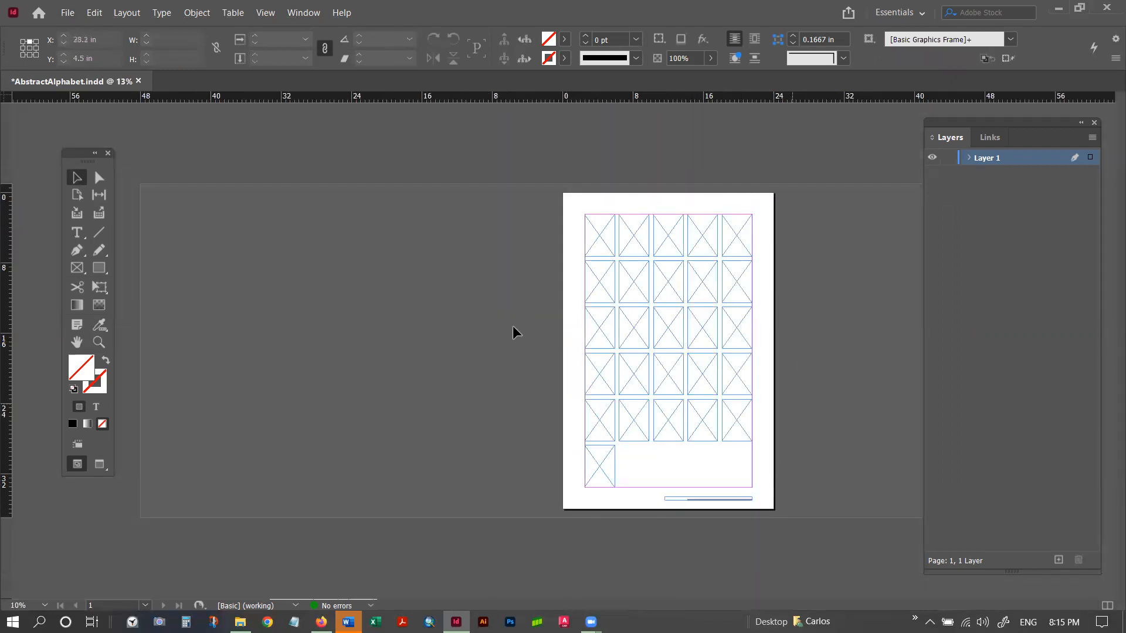
pyautogui.click(67, 12)
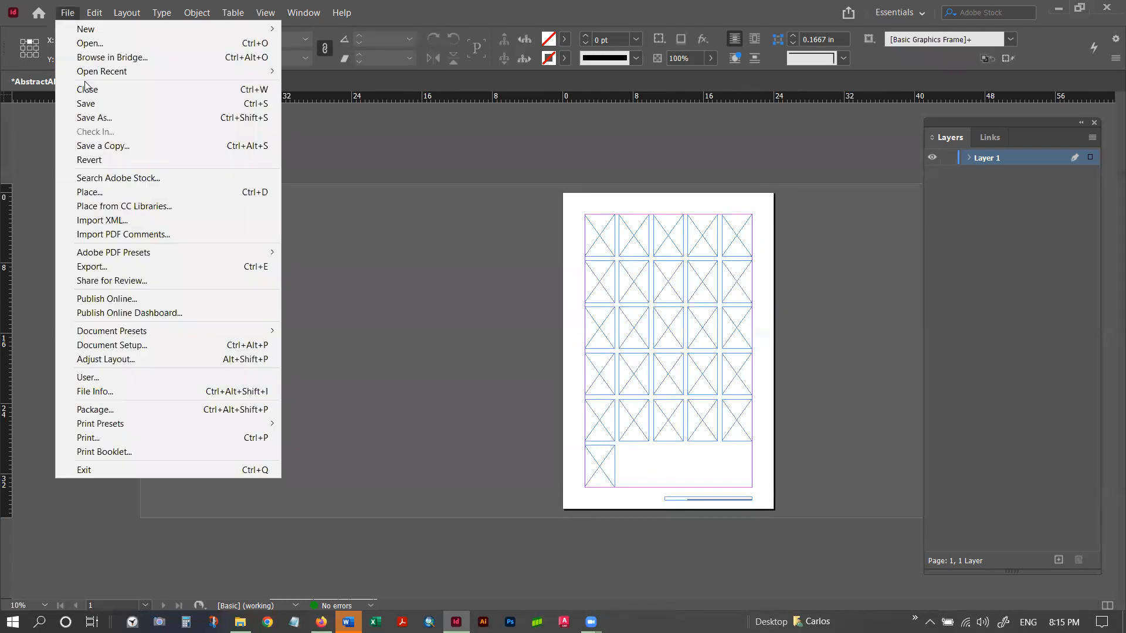
pyautogui.click(86, 103)
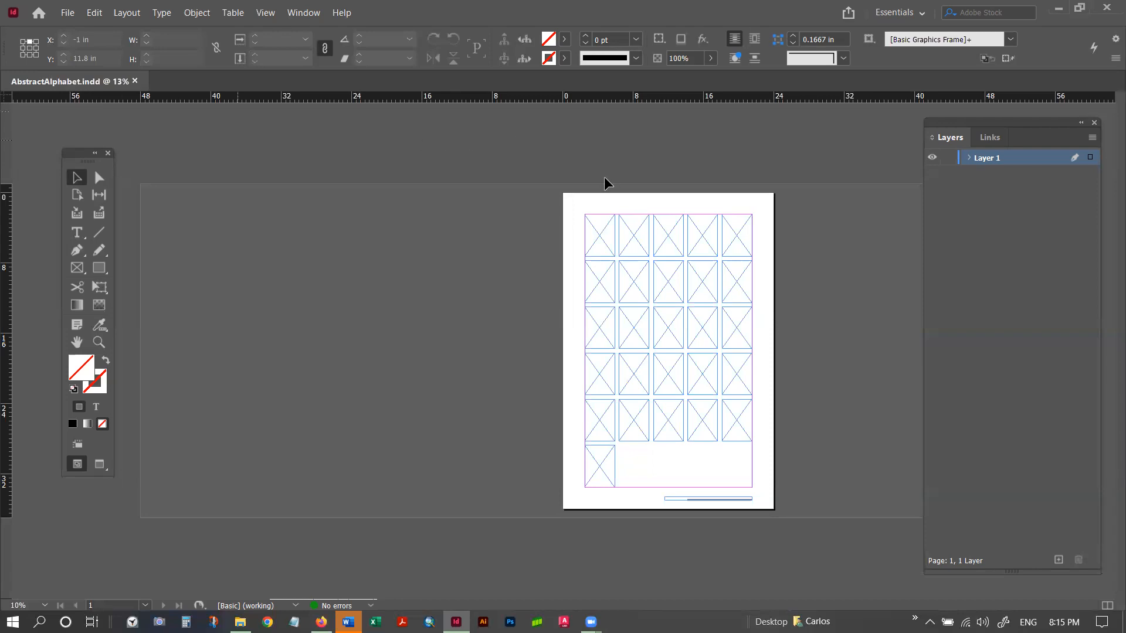
# Move the first letter frame off the page's upper-left margin corner to X 4.45 in, Y 2.8 in.
pyautogui.hotkey('ctrl', '=')
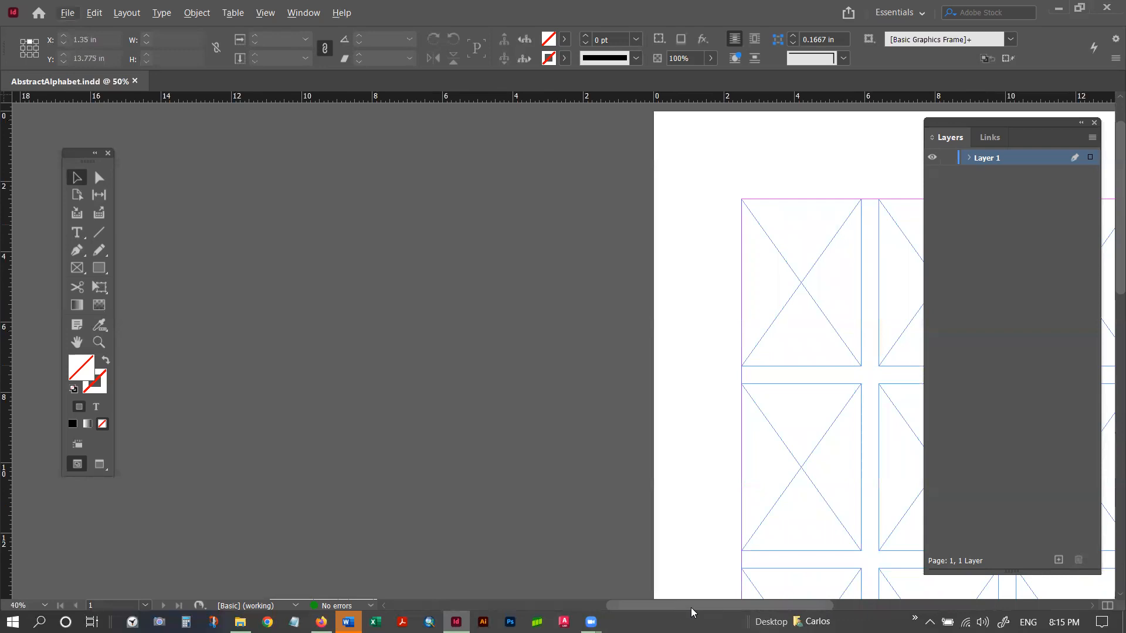
pyautogui.hotkey('ctrl', '=')
pyautogui.moveTo(775, 606); pyautogui.dragTo(815, 605)
pyautogui.scroll(1, 350, 286)
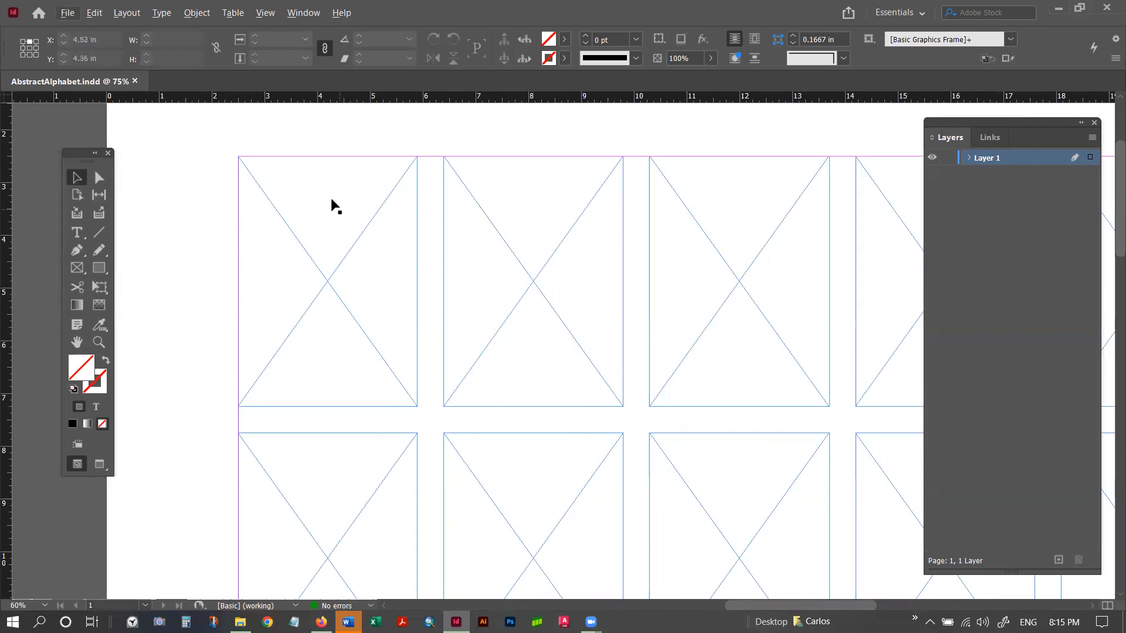
pyautogui.click(360, 276)
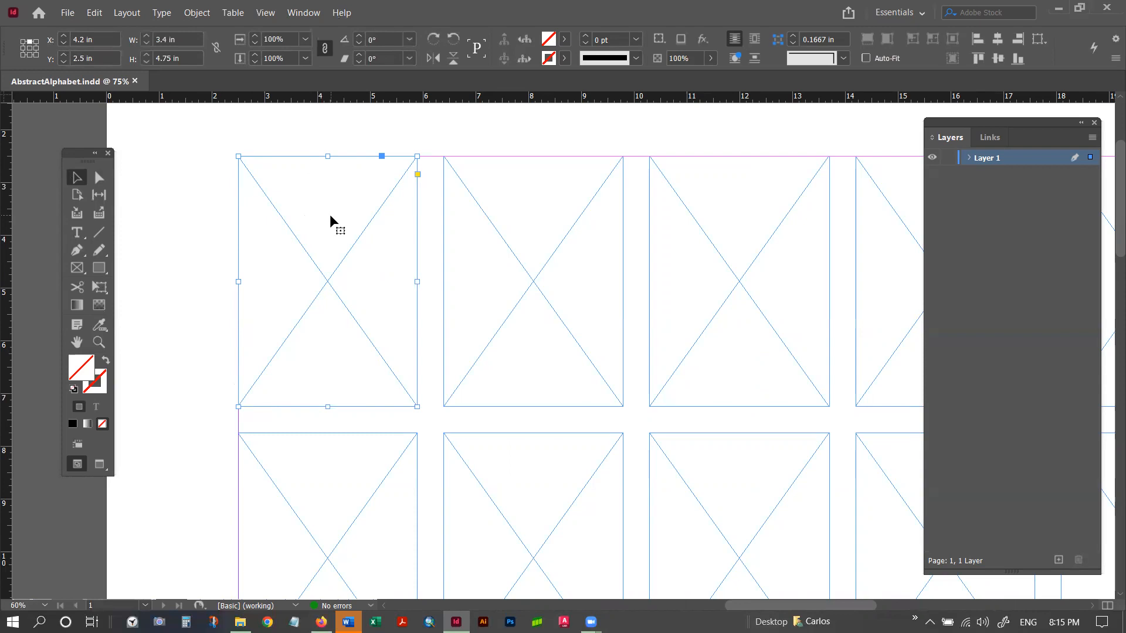
pyautogui.moveTo(334, 212); pyautogui.dragTo(351, 229)
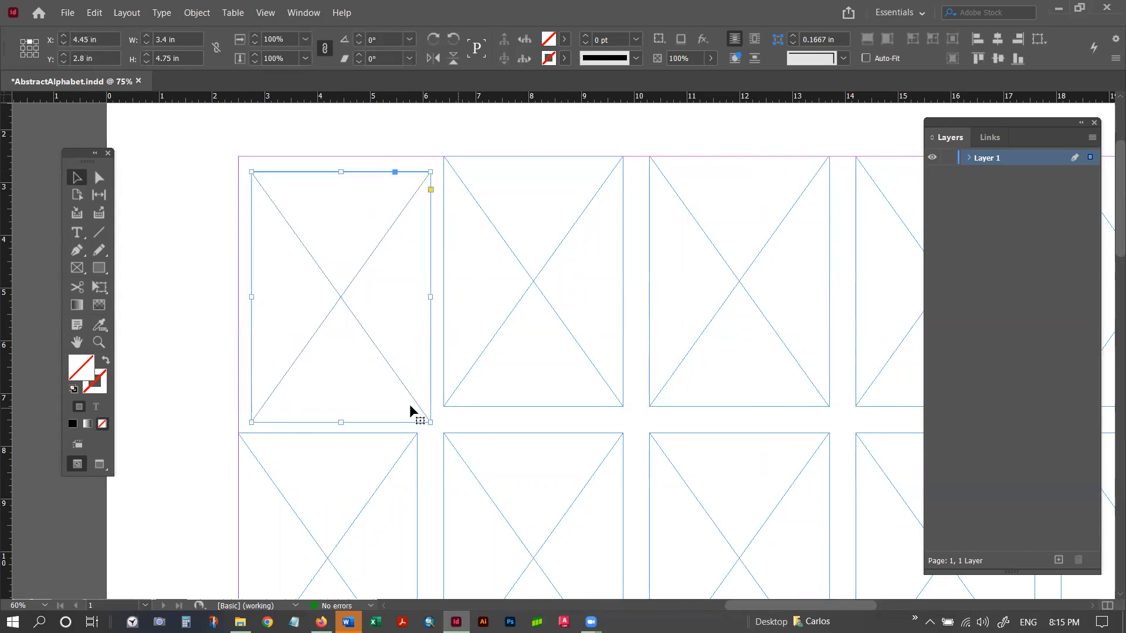
# Review the Snap to Guides and Smart Guides options, and snap the first letter frame back to the margin corner at X 4.2 in, Y 2.5 in.
pyautogui.click(272, 16)
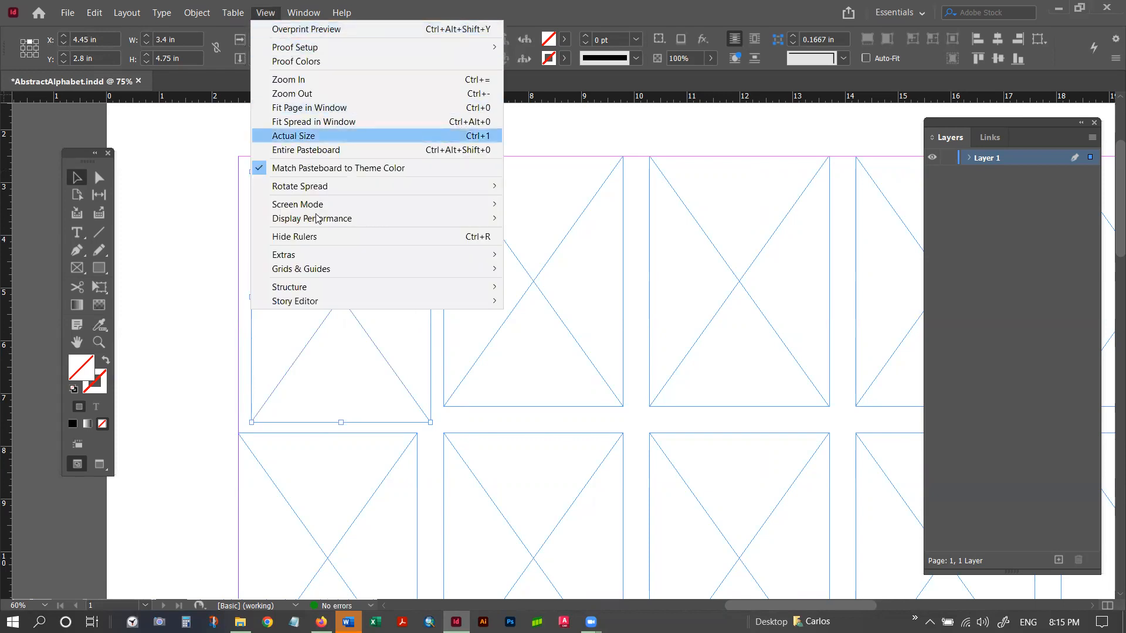
pyautogui.moveTo(311, 270)
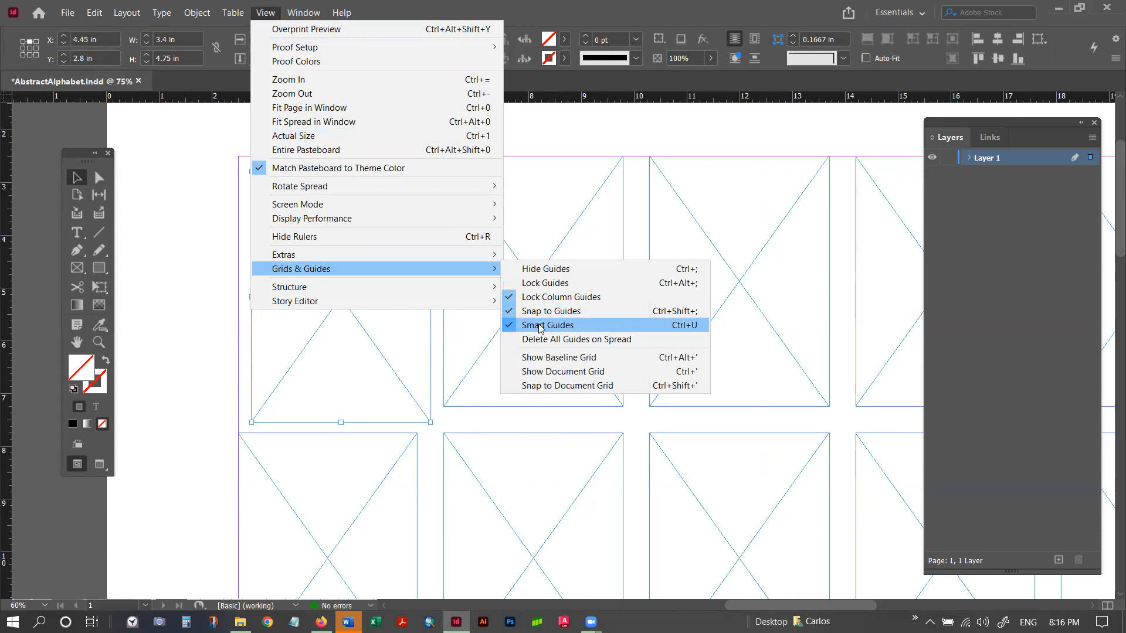
pyautogui.click(271, 15)
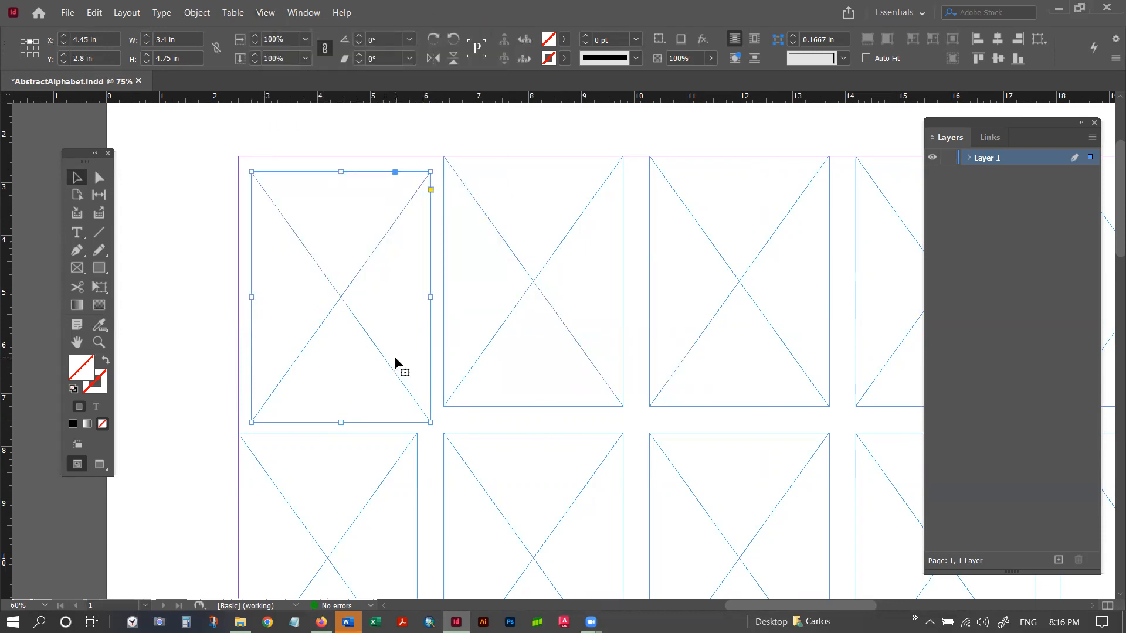
pyautogui.moveTo(391, 353); pyautogui.dragTo(381, 349)
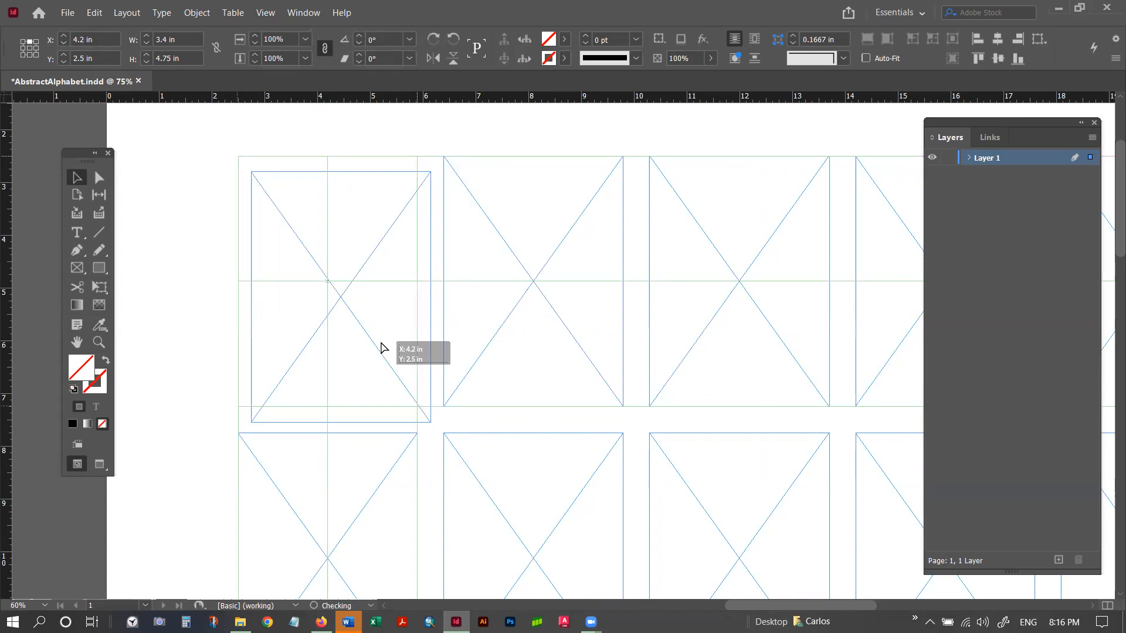
pyautogui.moveTo(381, 348); pyautogui.dragTo(380, 348)
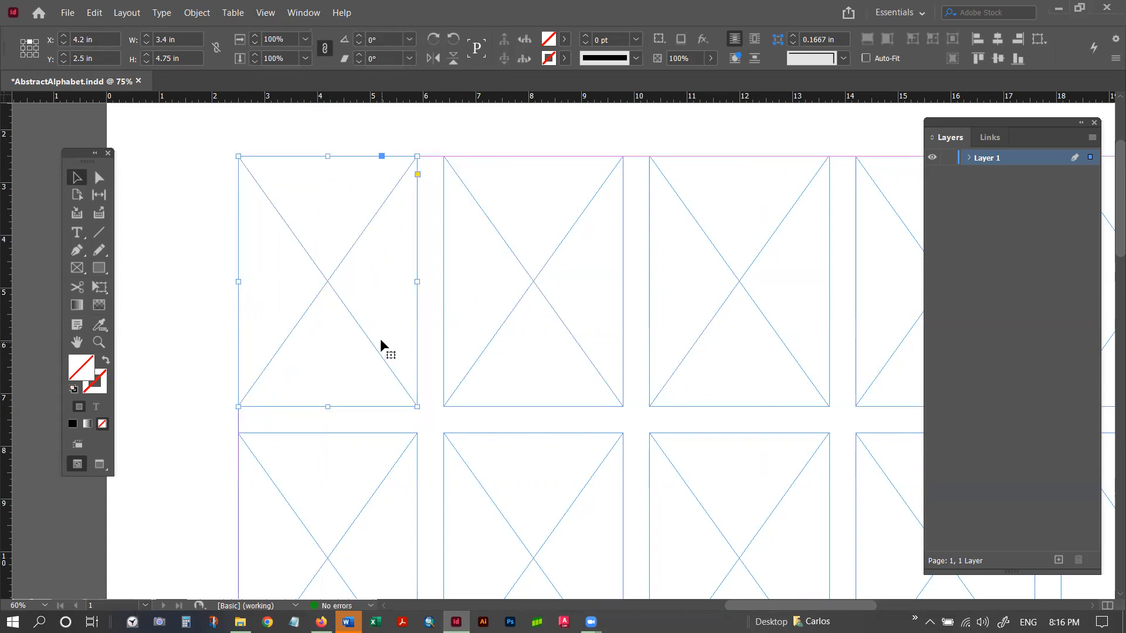
pyautogui.click(266, 12)
pyautogui.moveTo(343, 273)
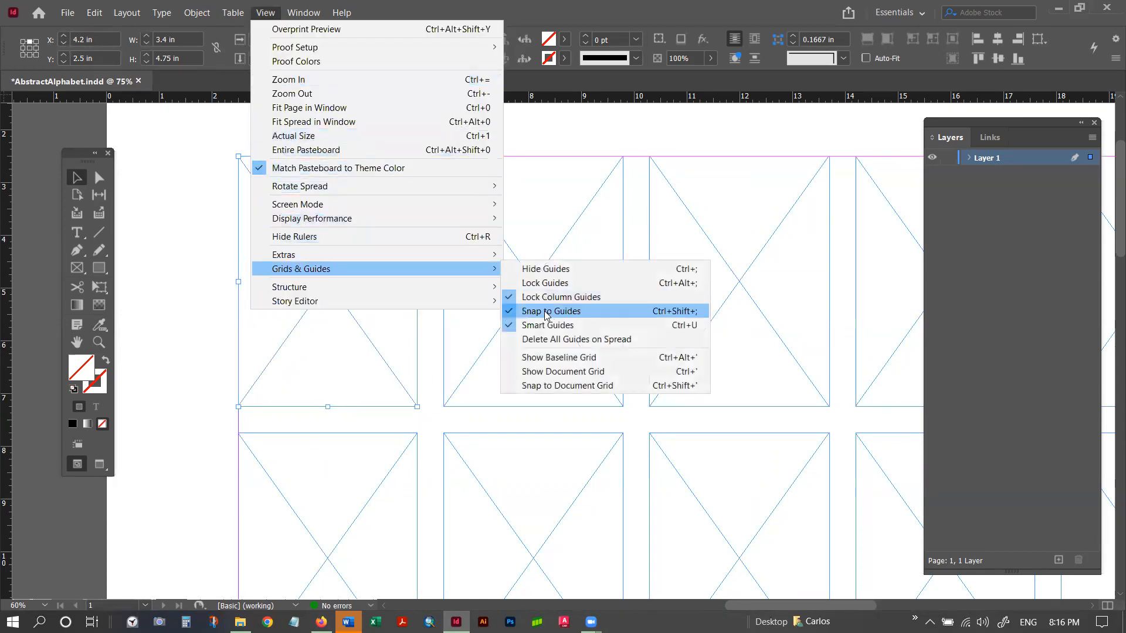
pyautogui.click(265, 13)
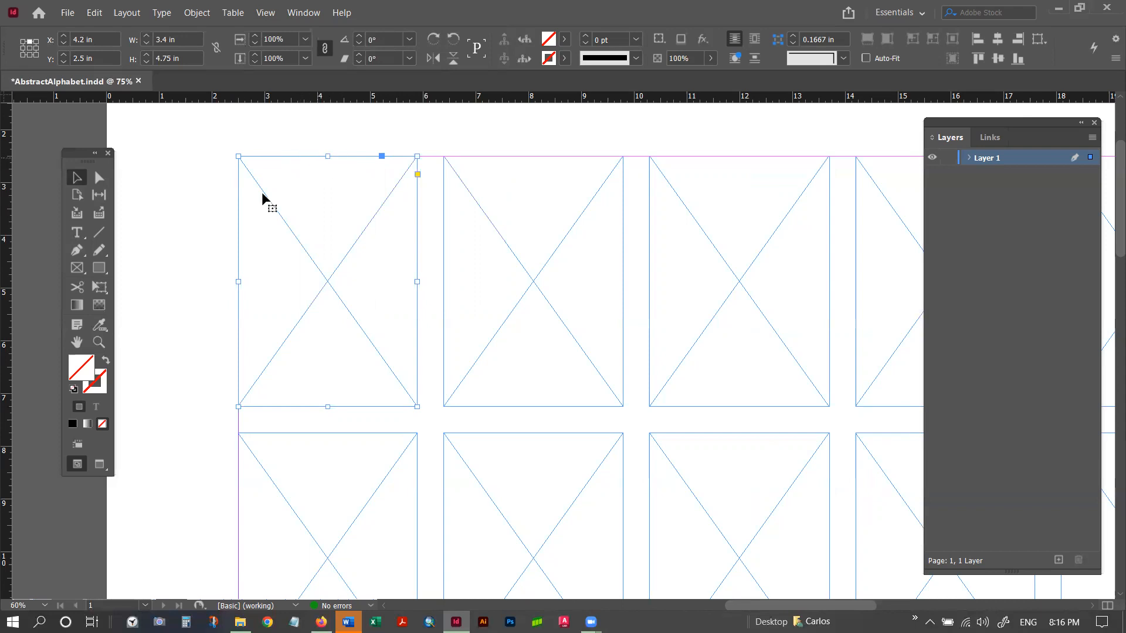
# Move the second frame of the top row to X 9.26 in, Y 3.625 in, and snap it back to X 8.1 in, Y 2.5 in.
pyautogui.click(576, 263)
pyautogui.moveTo(554, 215); pyautogui.dragTo(663, 328)
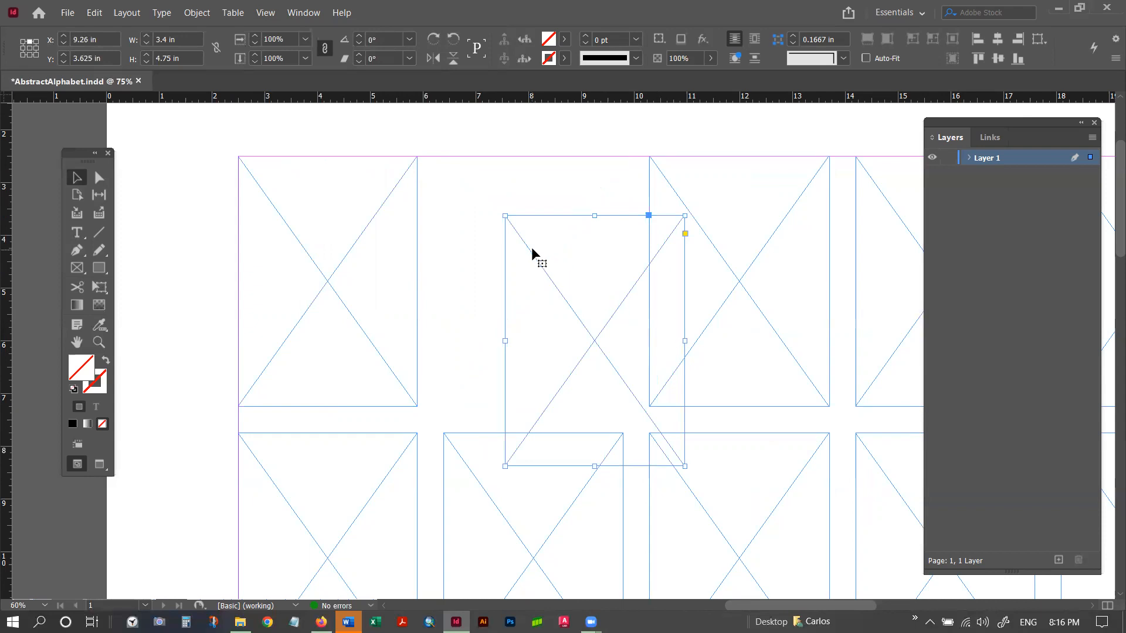
pyautogui.moveTo(574, 258); pyautogui.dragTo(518, 203)
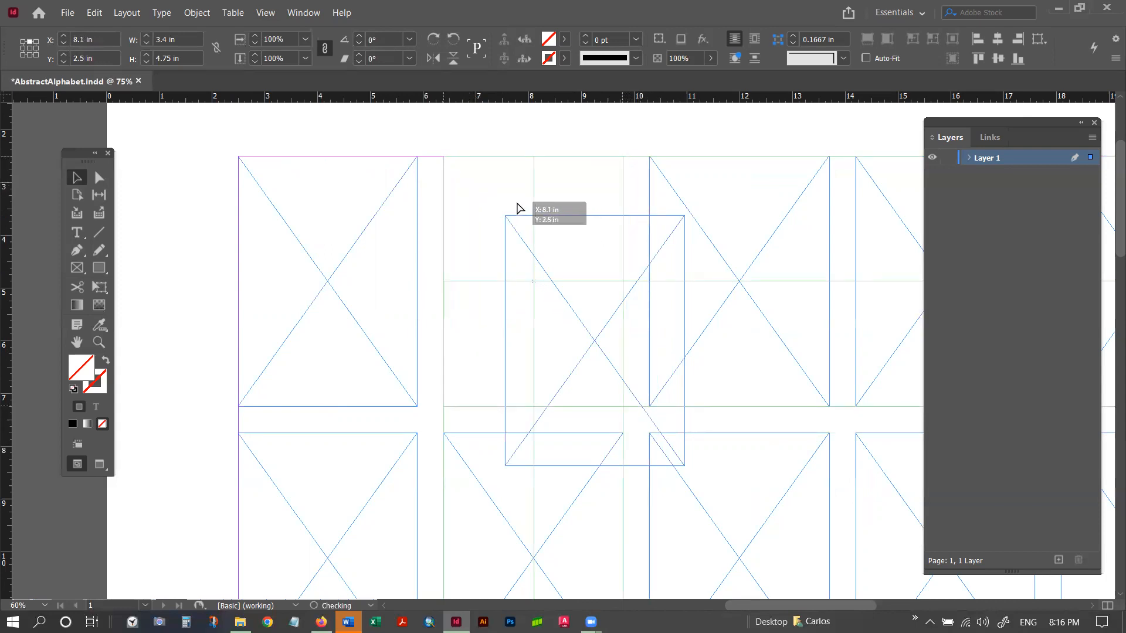
pyautogui.moveTo(517, 204); pyautogui.dragTo(516, 202)
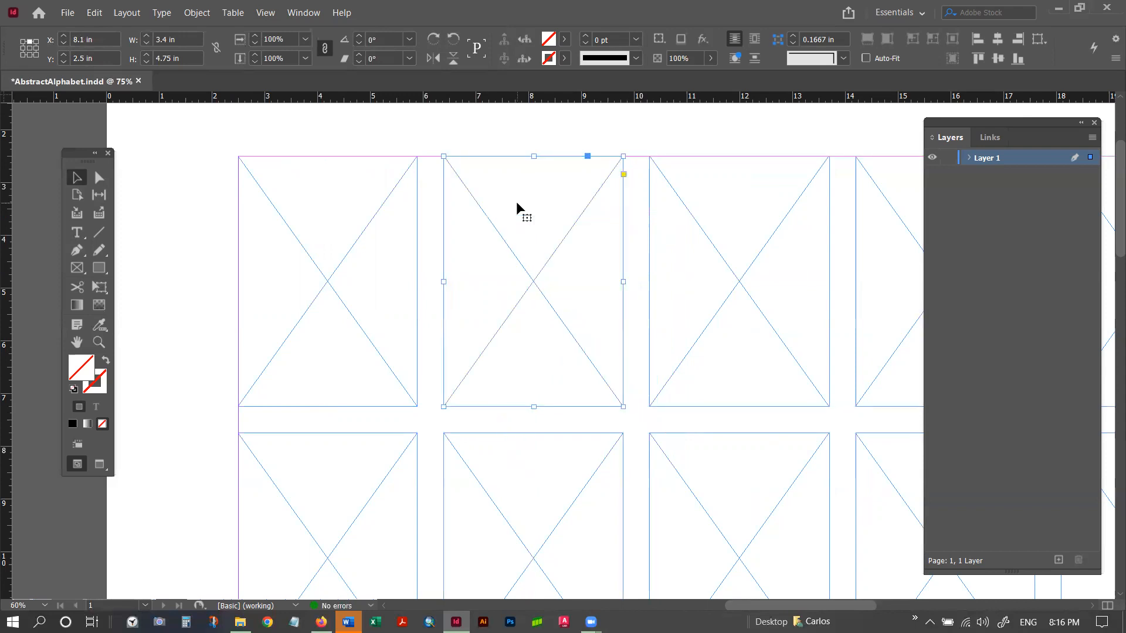
# Delete the second frame of the top row and fill the gap with a copy of the third frame at X 8.1 in, Y 2.5 in.
pyautogui.press('Delete')
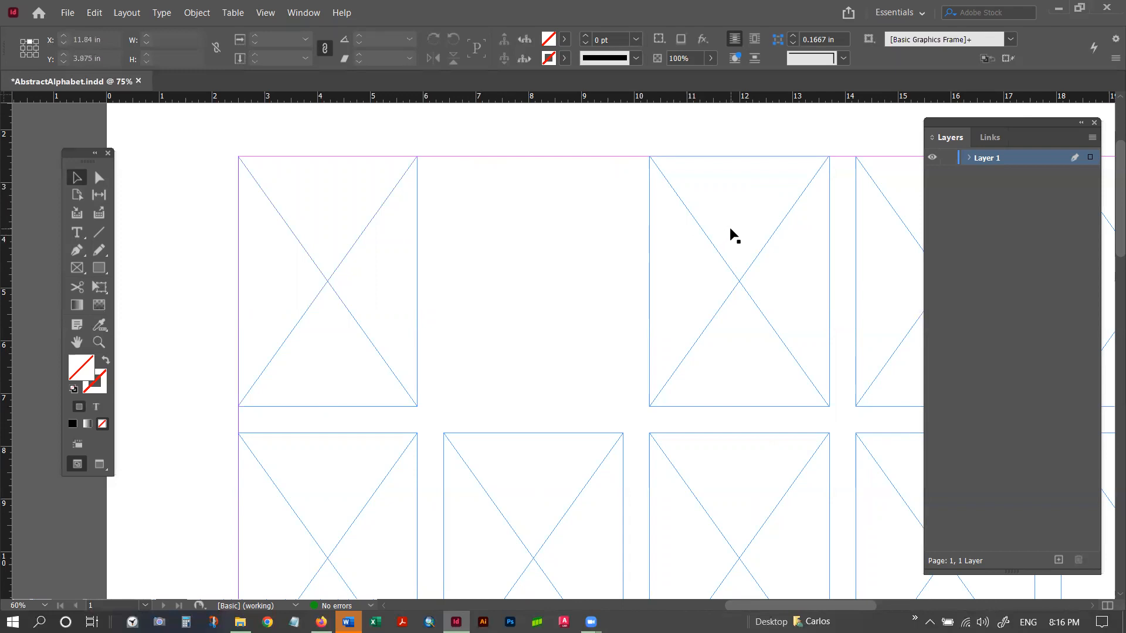
pyautogui.click(736, 210)
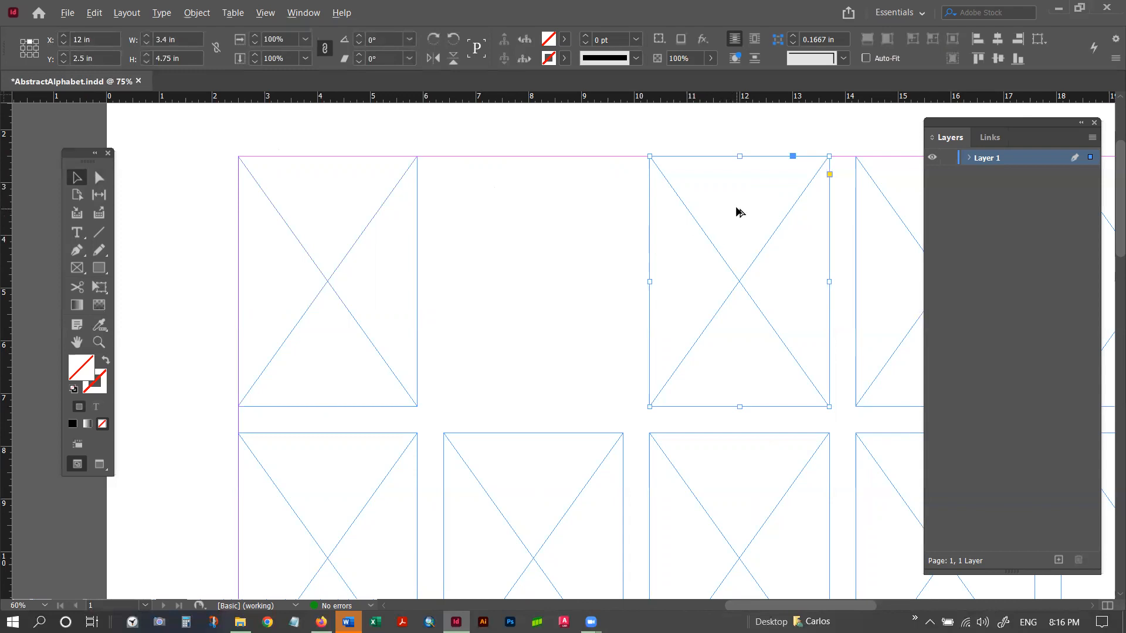
pyautogui.moveTo(723, 210); pyautogui.dragTo(533, 211)
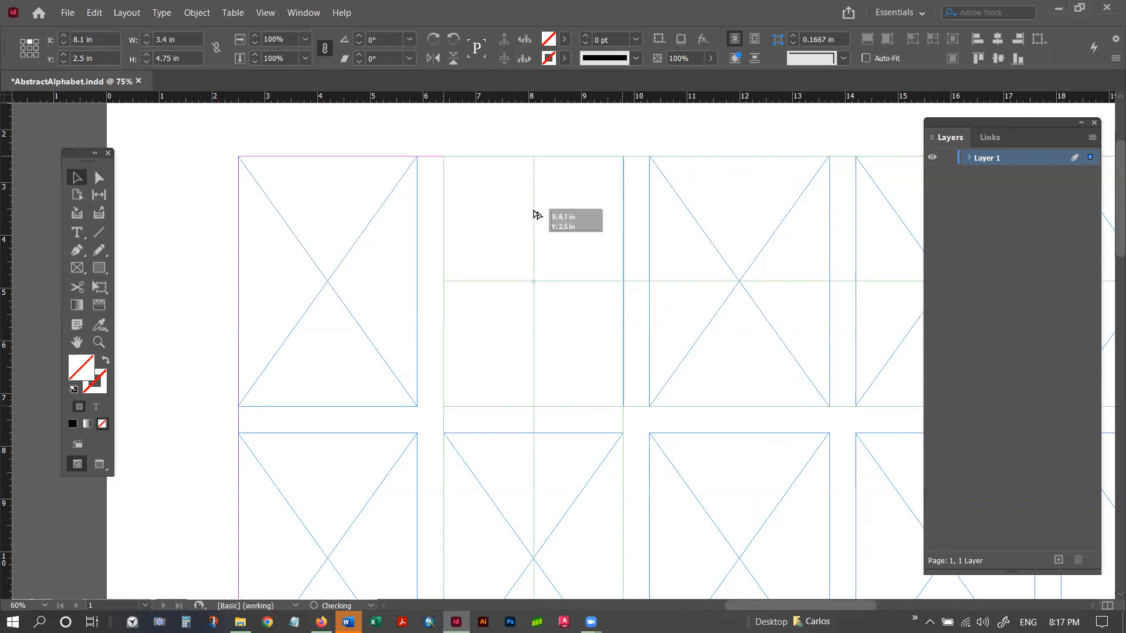
pyautogui.moveTo(534, 214); pyautogui.dragTo(533, 212)
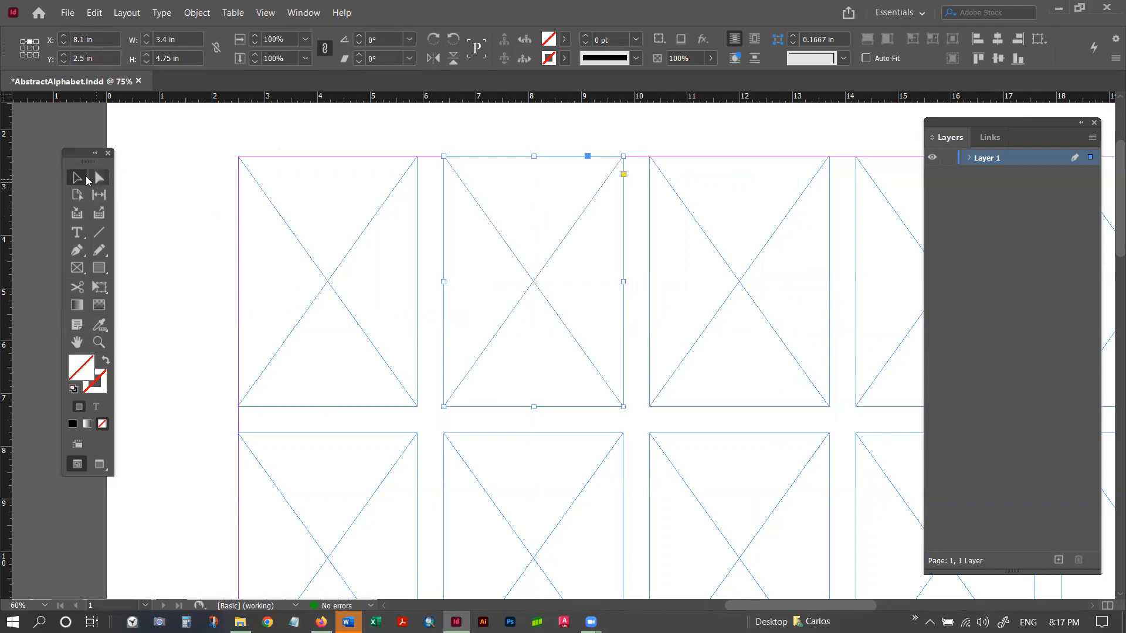
pyautogui.click(607, 131)
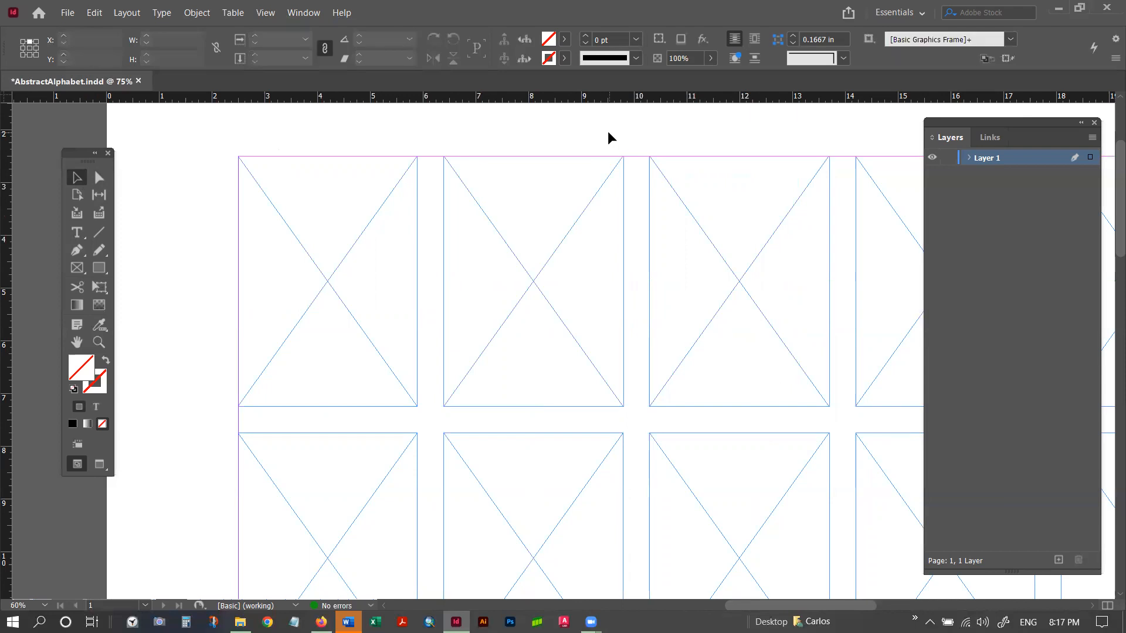
pyautogui.scroll(1, 202, 203)
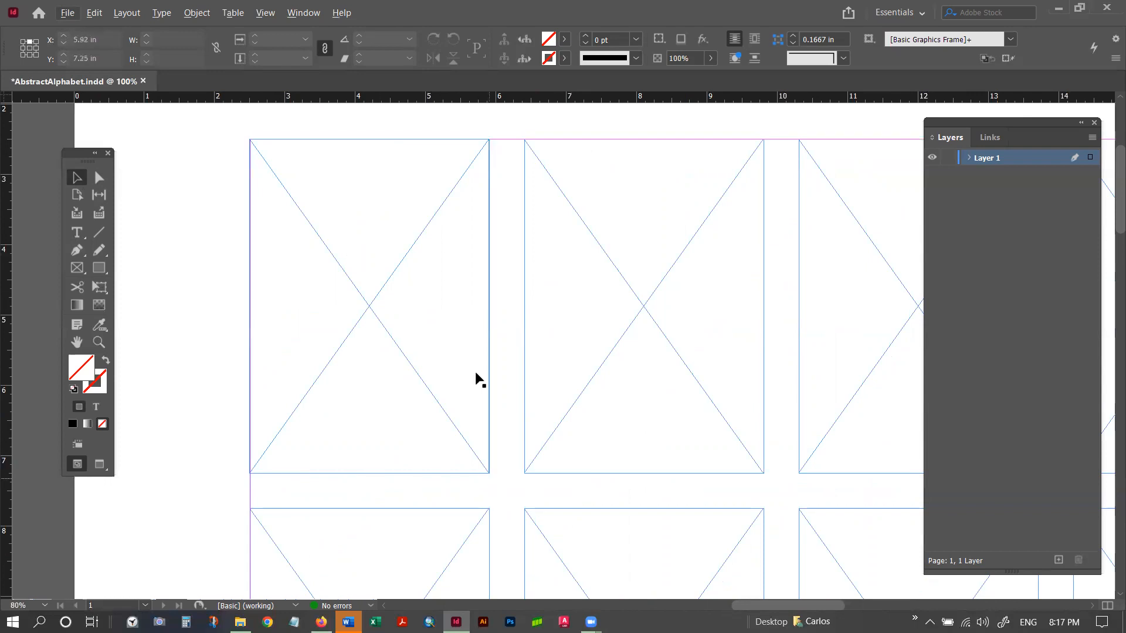
pyautogui.click(371, 202)
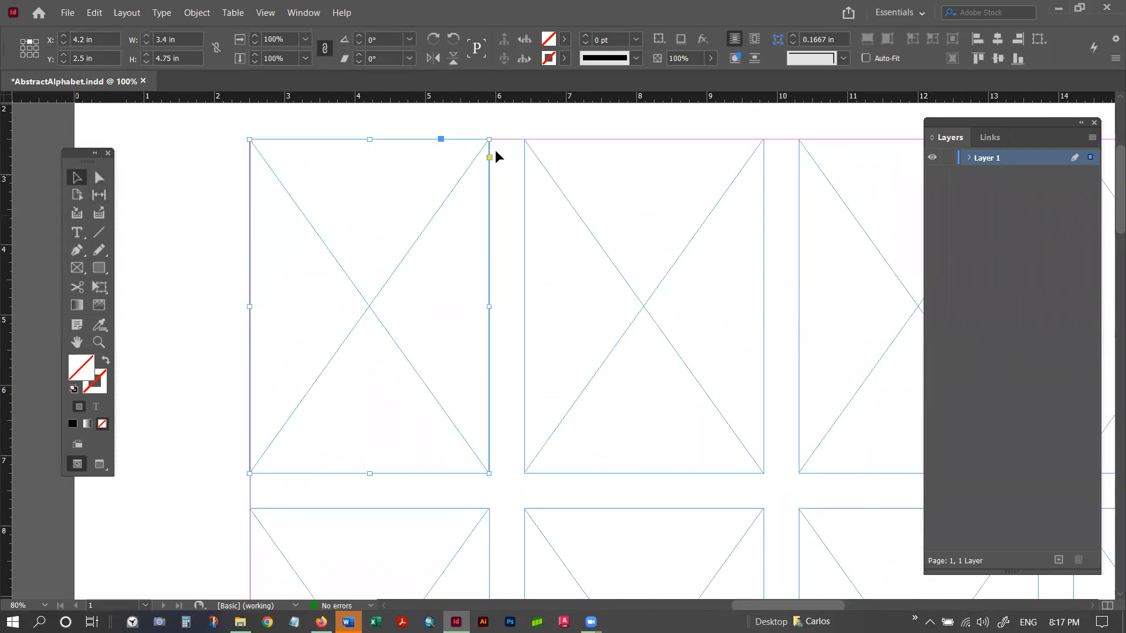
pyautogui.click(492, 122)
pyautogui.click(468, 202)
pyautogui.click(425, 115)
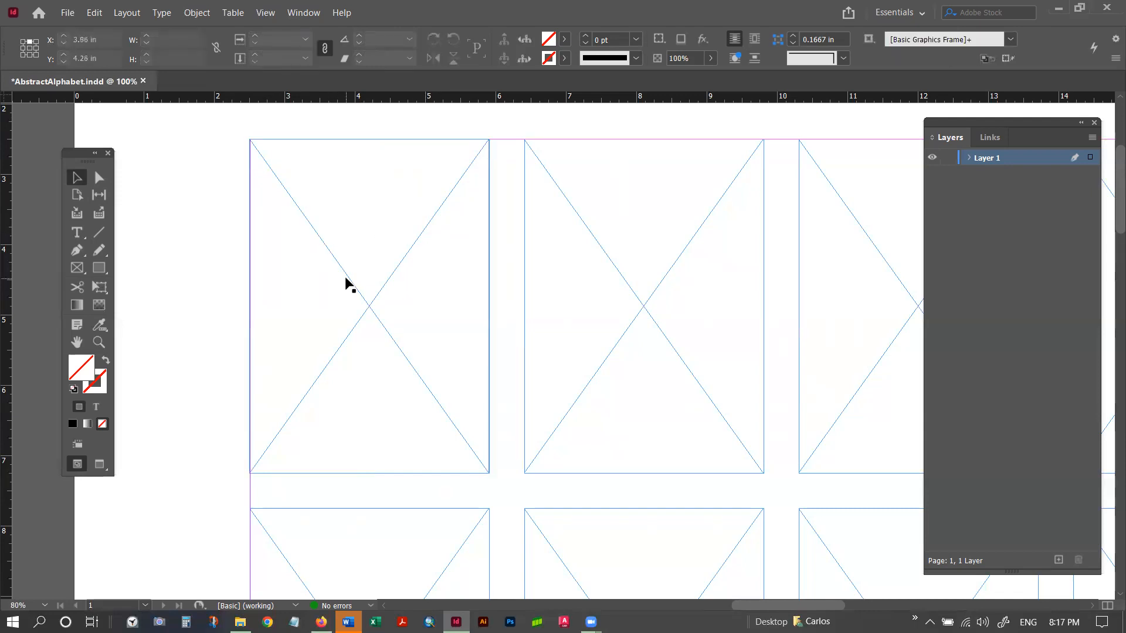
pyautogui.scroll(2, 358, 241)
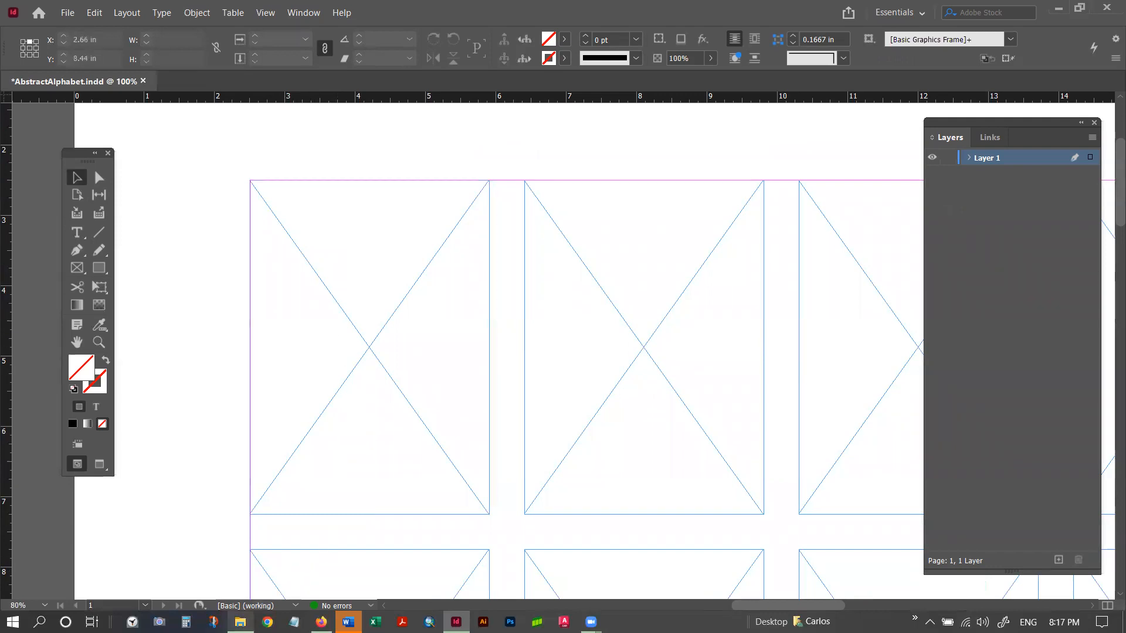
# Switch to File Explorer, open the Letters image folder, and place its window beside the poster's first letter frame.
pyautogui.click(240, 621)
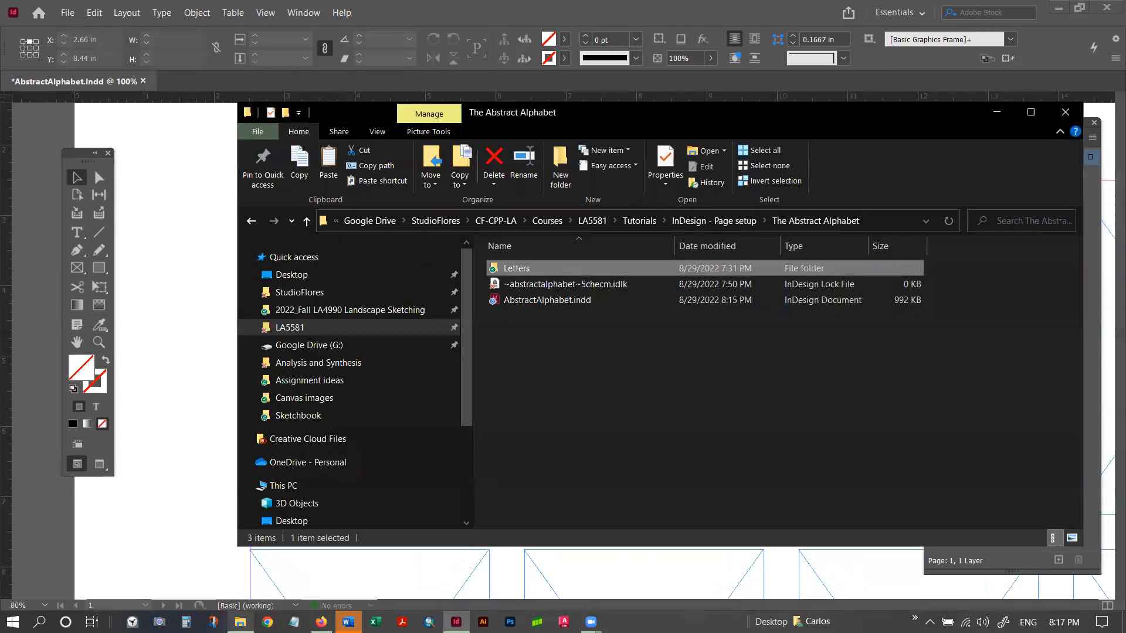
pyautogui.doubleClick(518, 271)
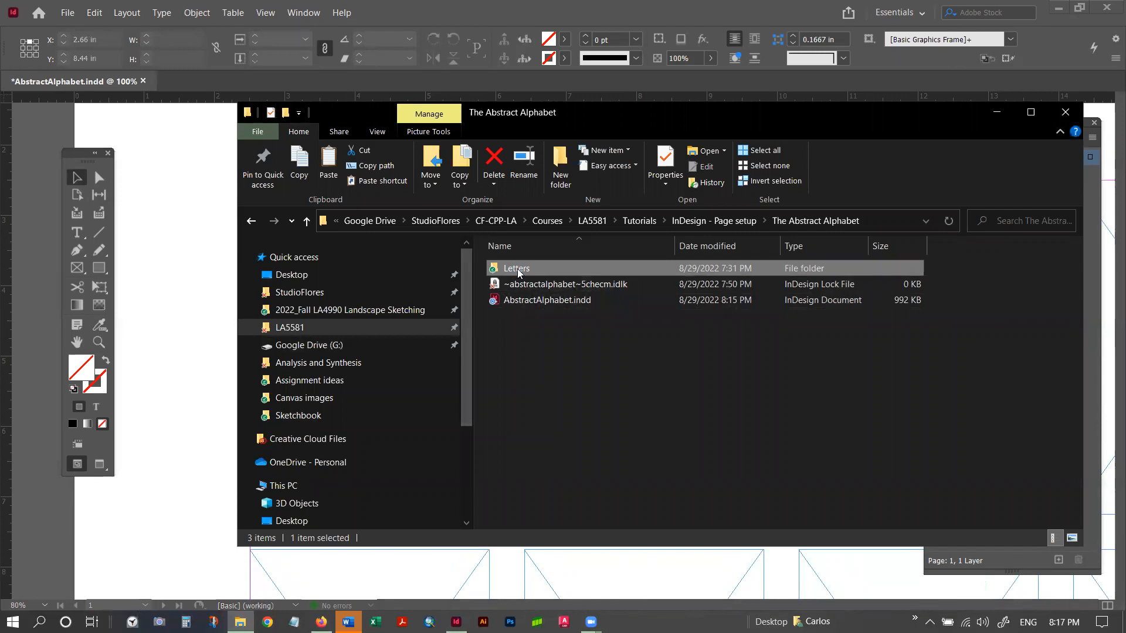
pyautogui.click(634, 77)
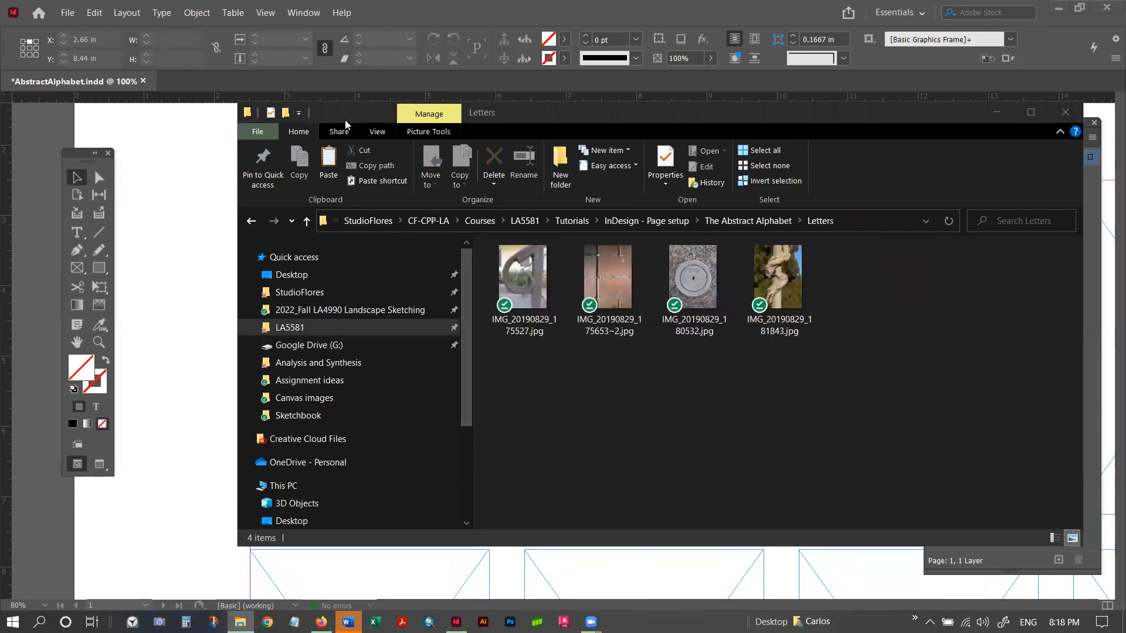
pyautogui.click(374, 121)
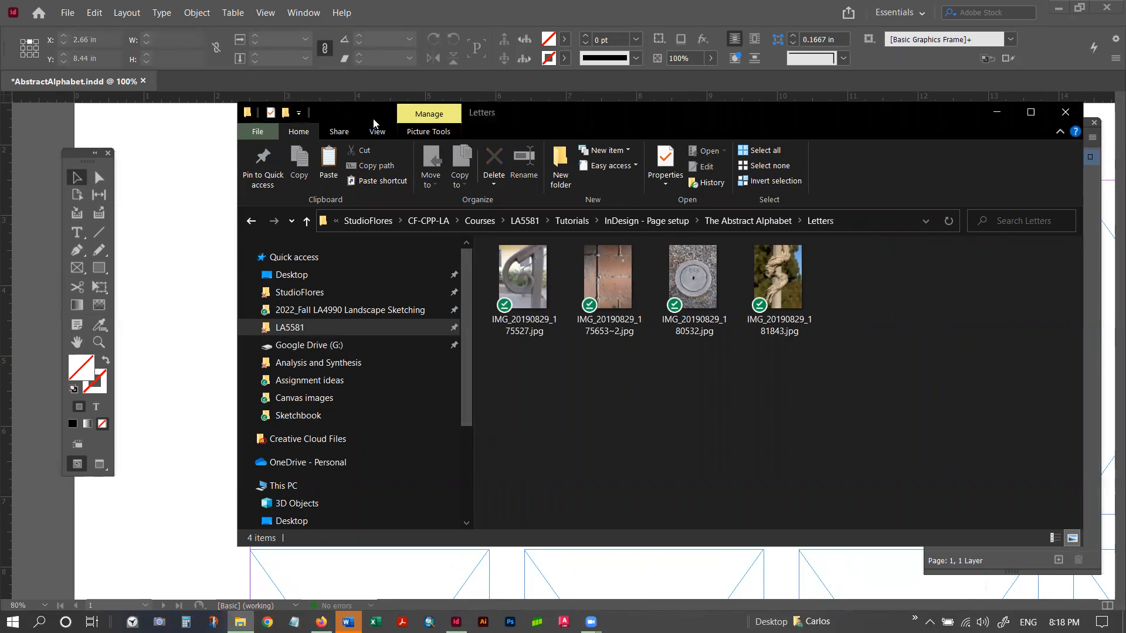
pyautogui.moveTo(374, 122); pyautogui.dragTo(658, 133)
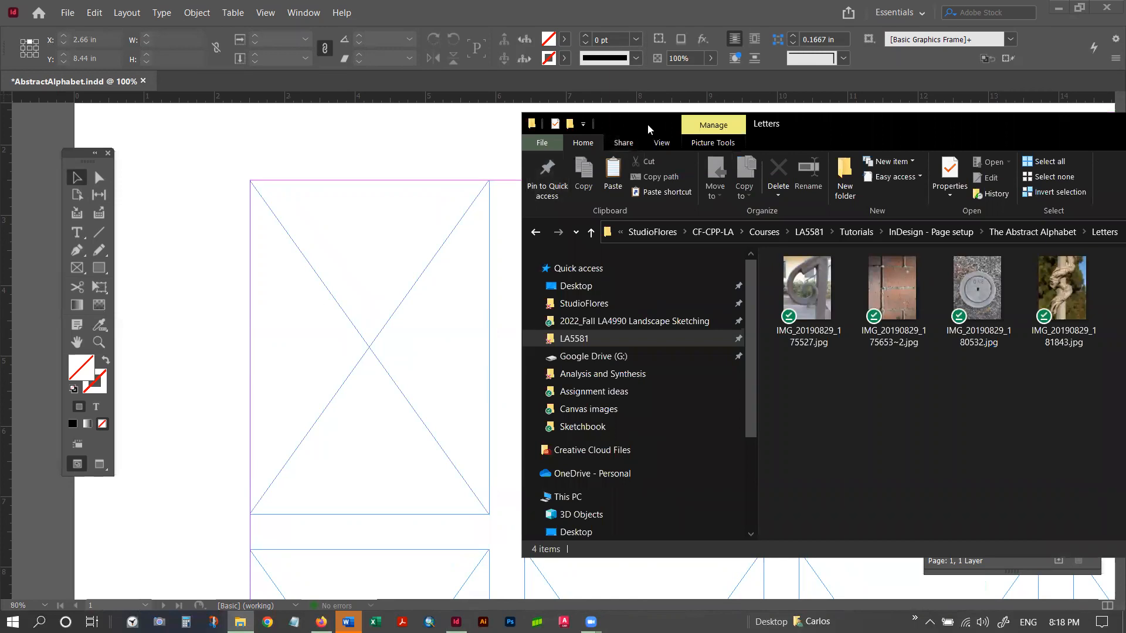
pyautogui.moveTo(647, 124); pyautogui.dragTo(666, 85)
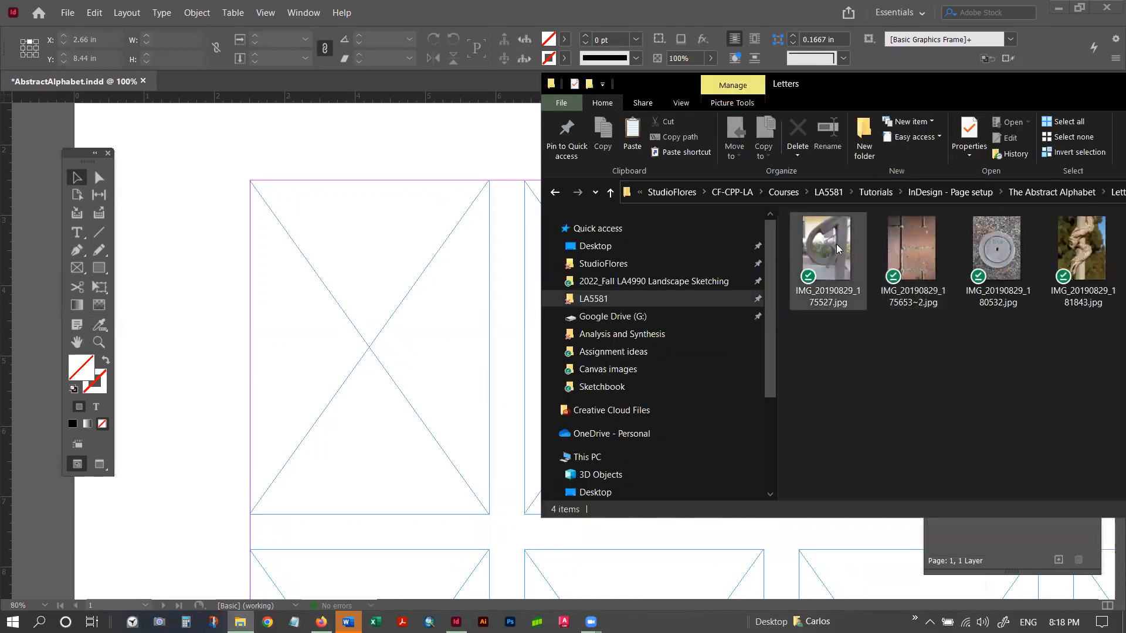
# Place IMG_20190829_175527.jpg from the Letters folder window into the first letter frame and minimize the folder window.
pyautogui.moveTo(836, 250); pyautogui.dragTo(368, 321)
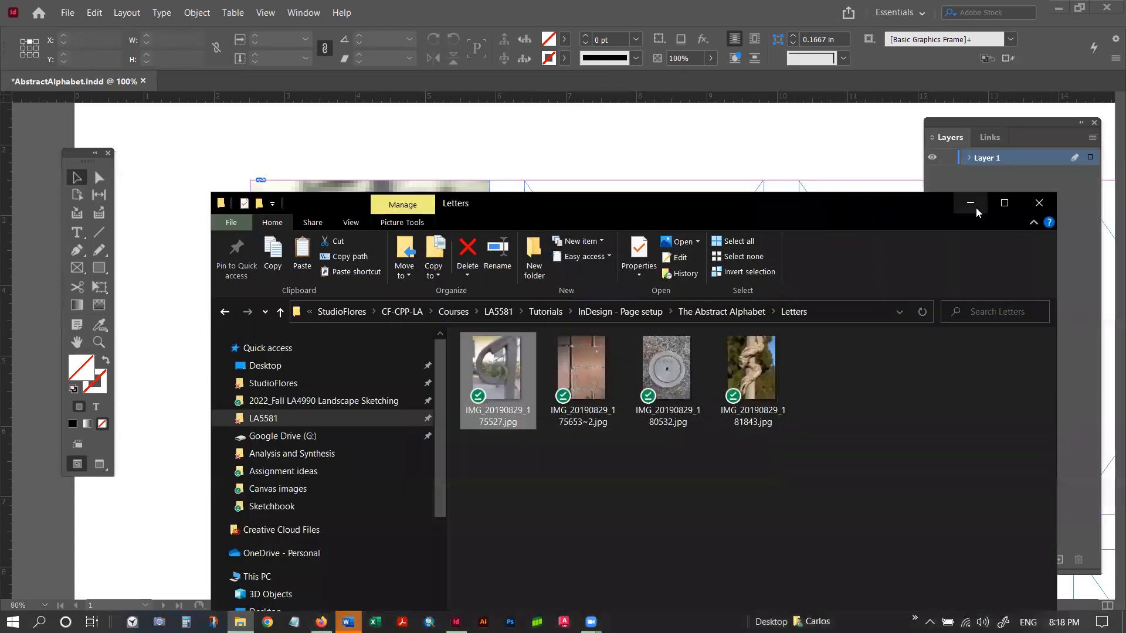
pyautogui.click(975, 205)
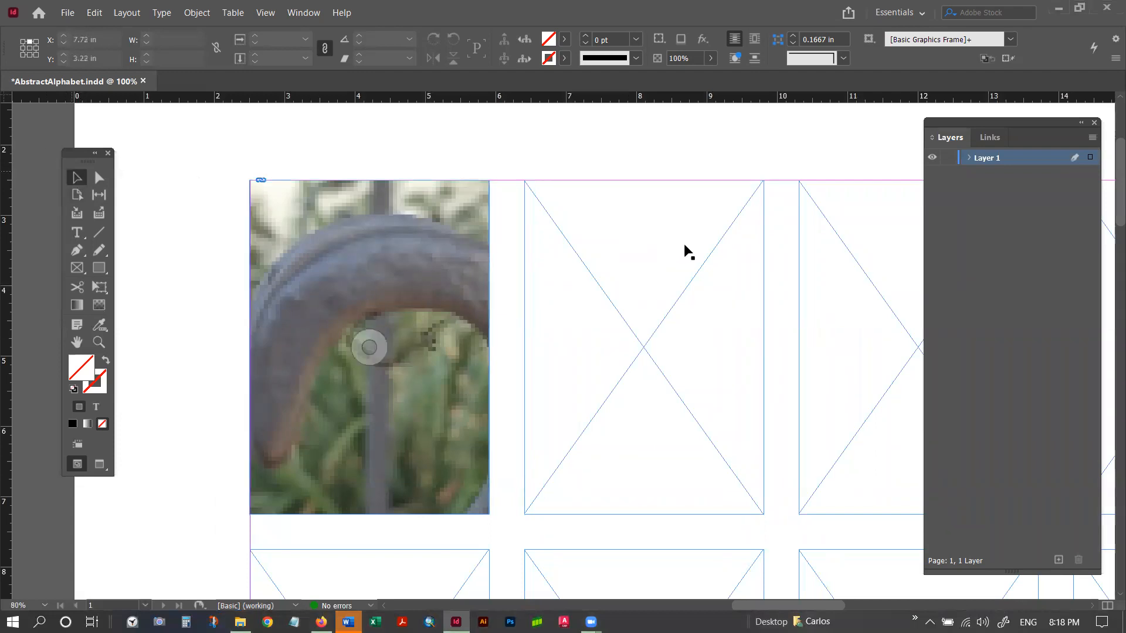
# Place IMG_20190829_175653~2.jpg from the Letters folder into the second frame of the top row and deselect it.
pyautogui.click(638, 276)
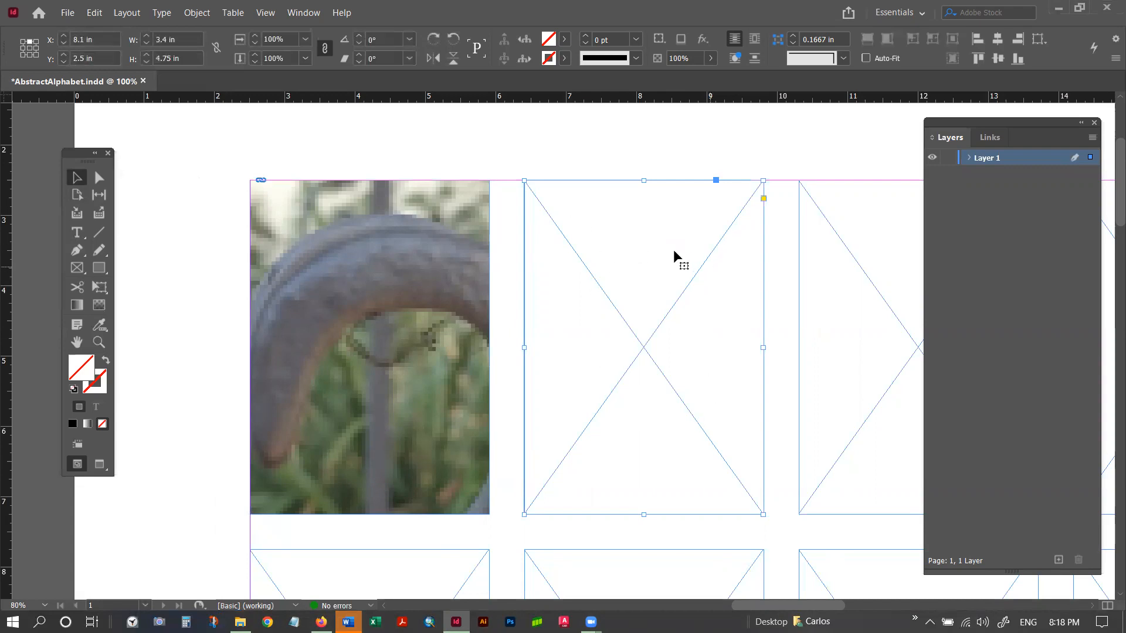
pyautogui.click(69, 15)
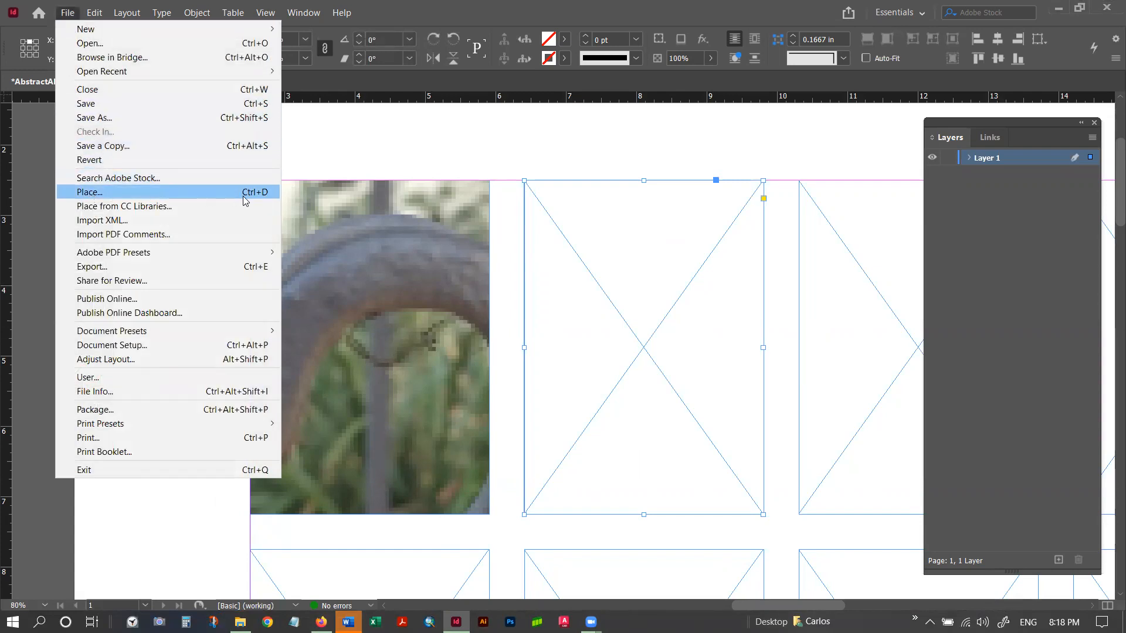
pyautogui.click(91, 193)
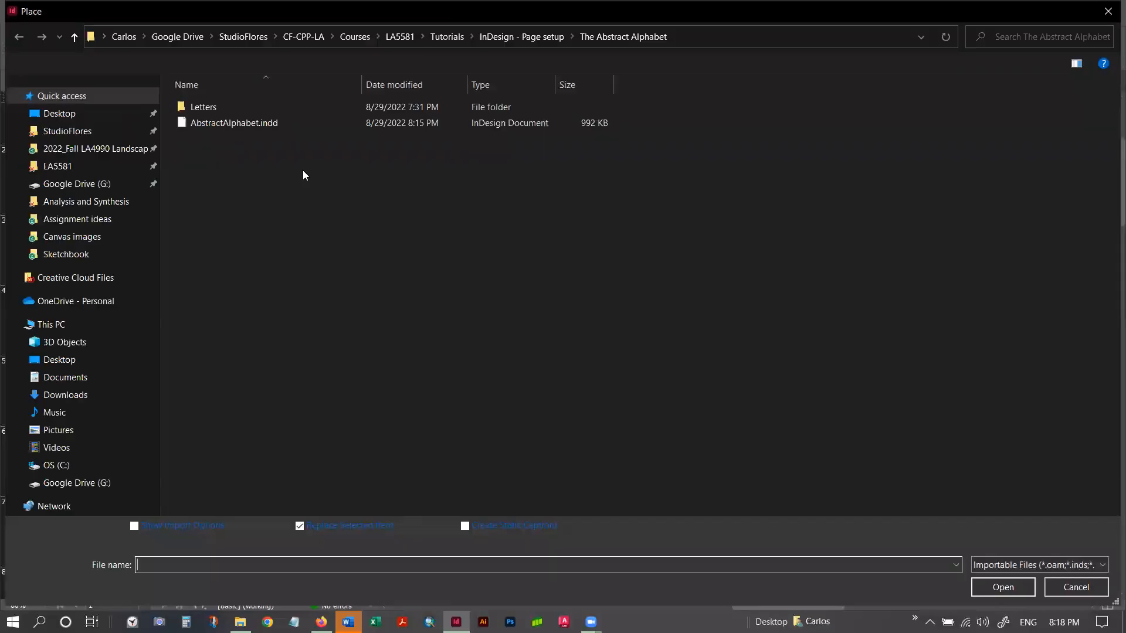
pyautogui.doubleClick(206, 108)
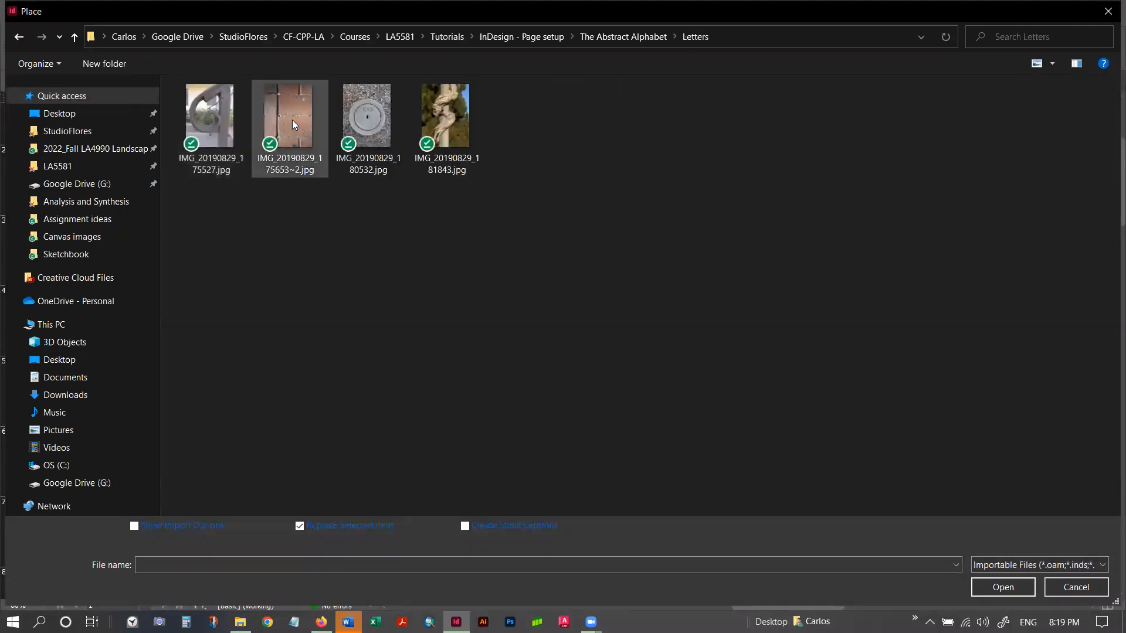
pyautogui.click(293, 119)
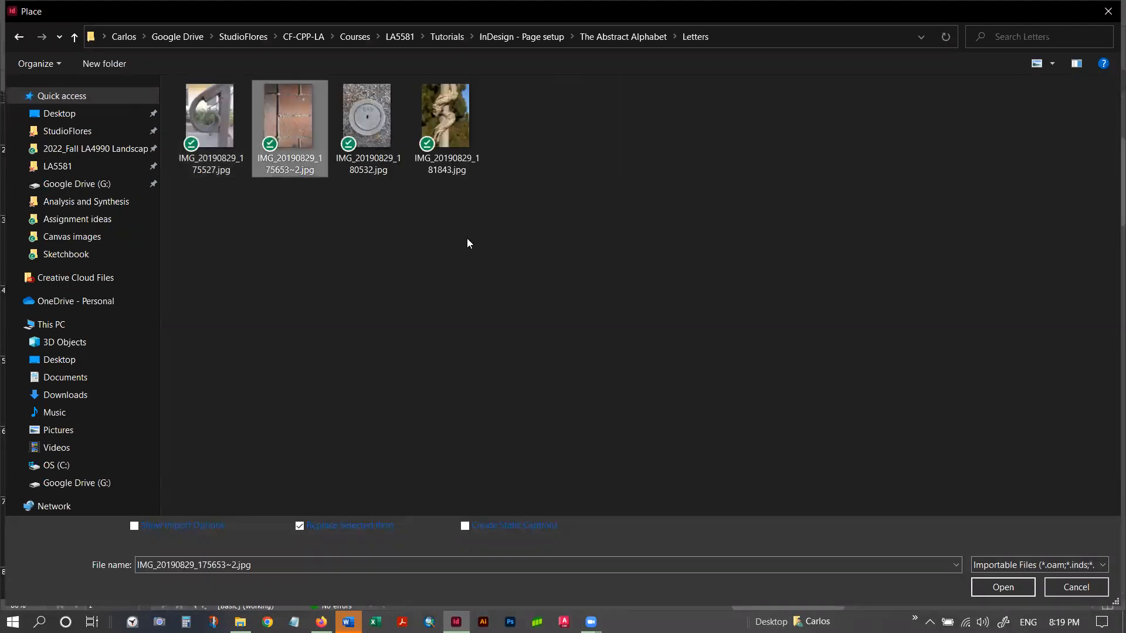
pyautogui.click(1002, 587)
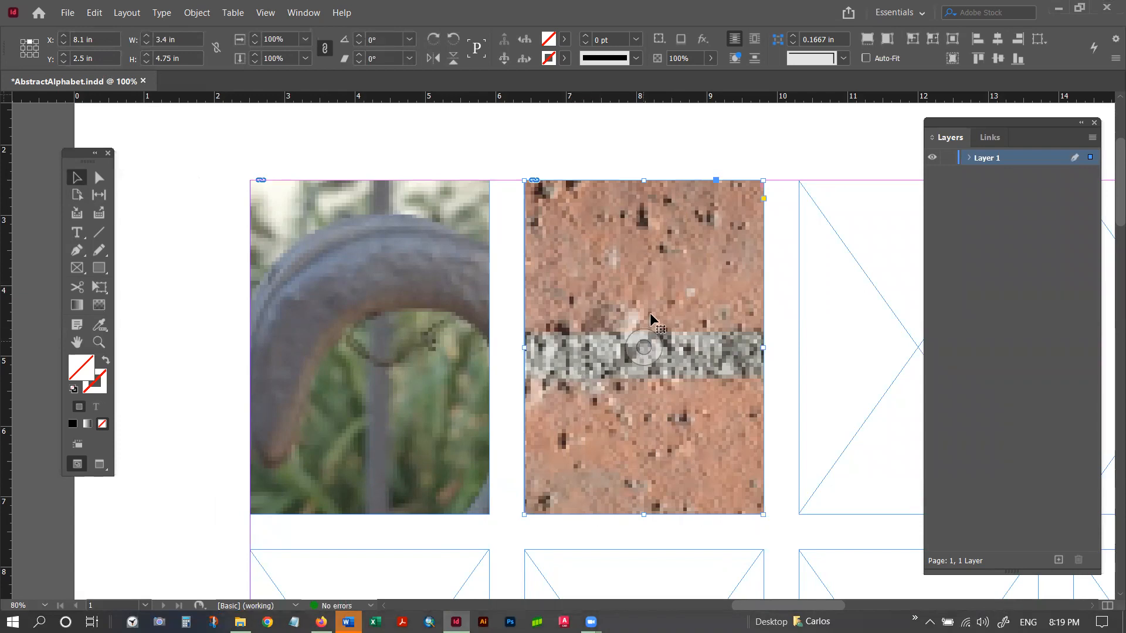
pyautogui.click(653, 140)
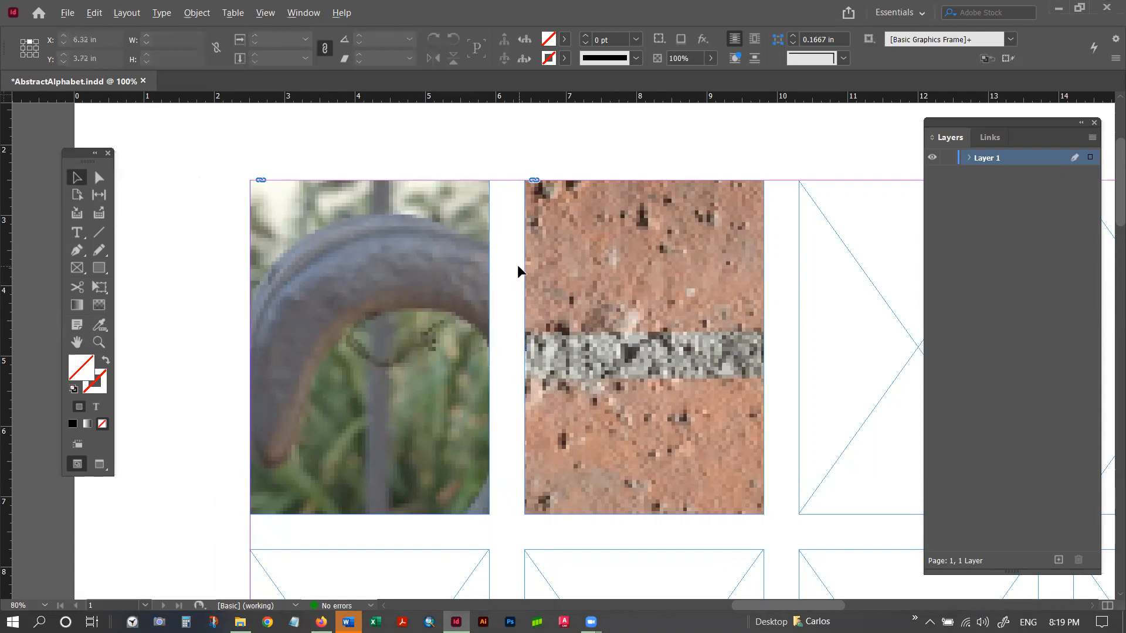
# Select the photo inside the first letter frame, try resizing it non-proportionally to about 14.83 by 19.89 in, and undo the resize.
pyautogui.hotkey('ctrl', '-')
pyautogui.hotkey('ctrl', '-')
pyautogui.hotkey('ctrl', '-')
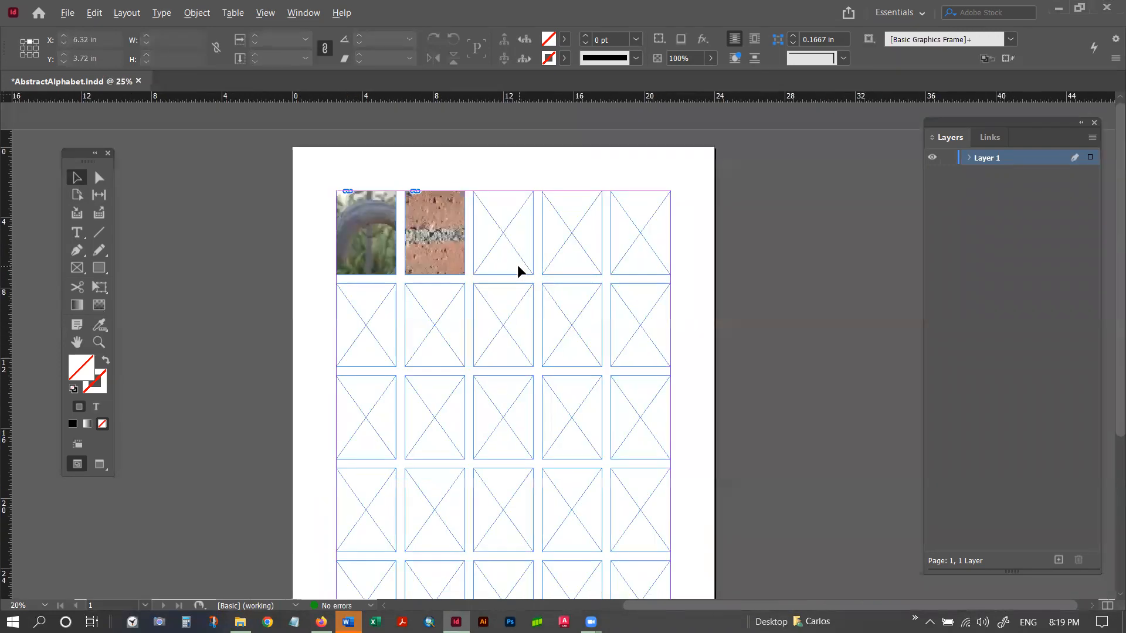
pyautogui.scroll(2, 370, 182)
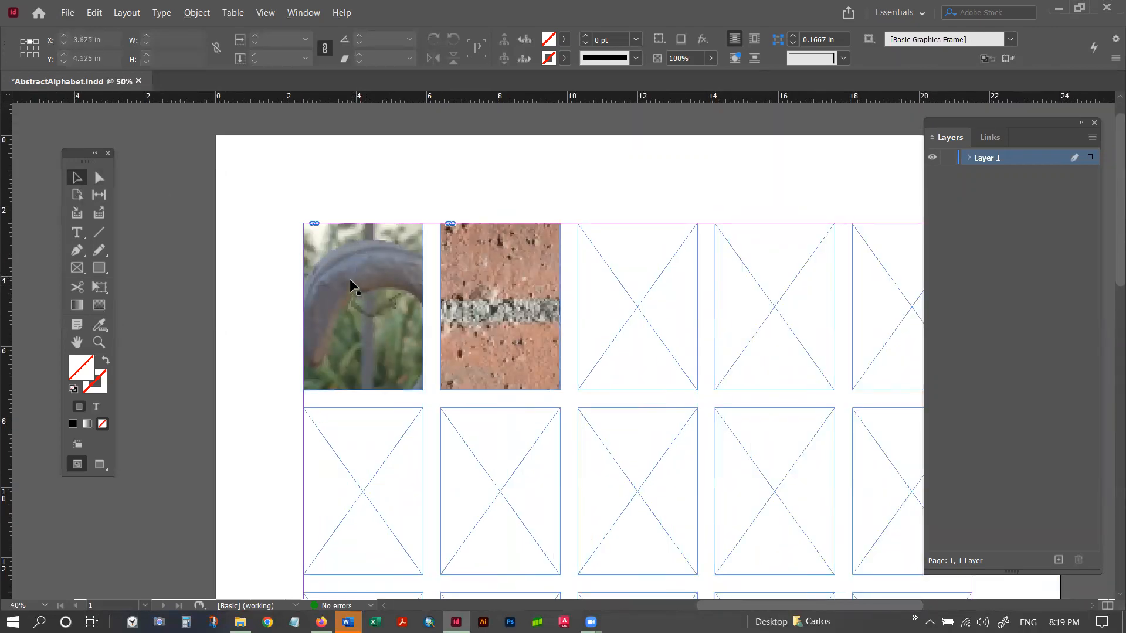
pyautogui.click(388, 267)
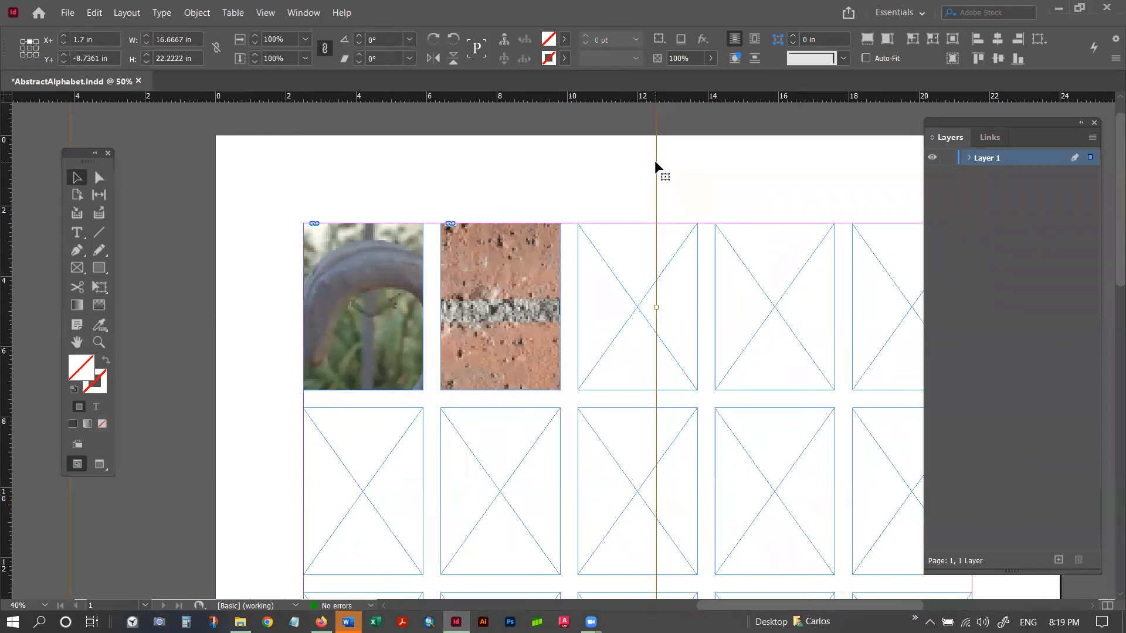
pyautogui.hotkey('ctrl', '-')
pyautogui.hotkey('ctrl', '-')
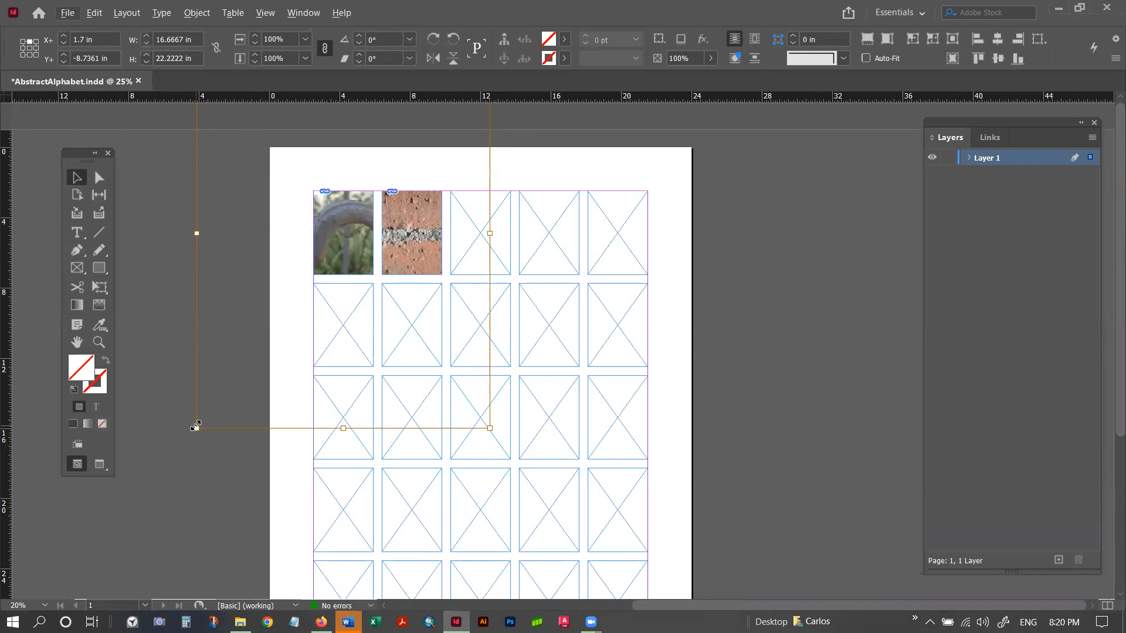
pyautogui.moveTo(195, 427); pyautogui.dragTo(229, 387)
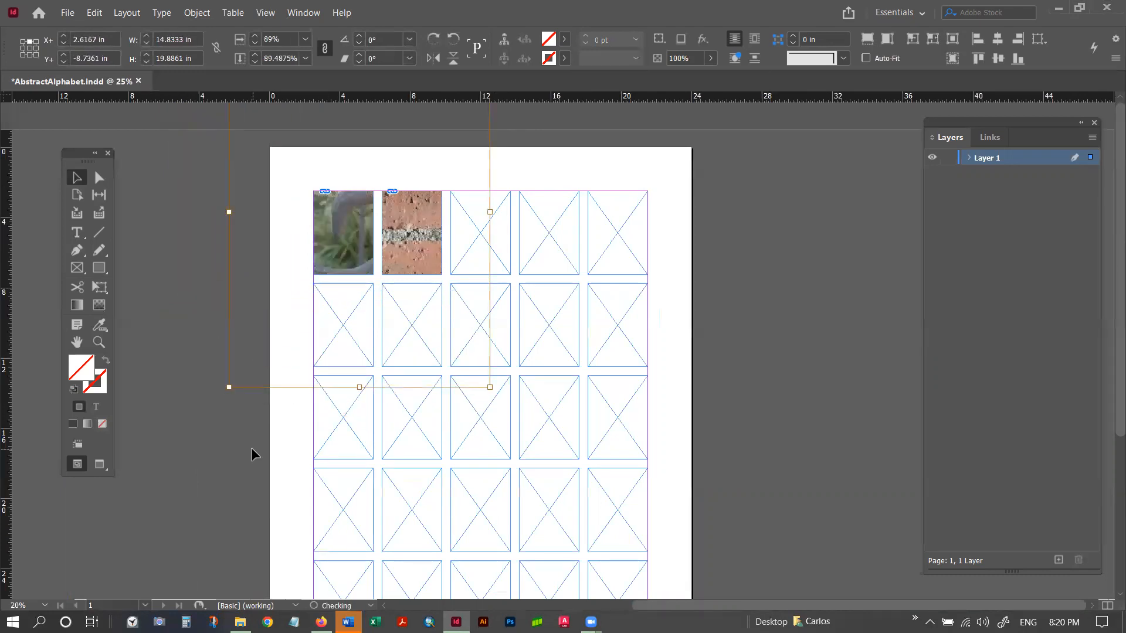
pyautogui.hotkey('ctrl', 'z')
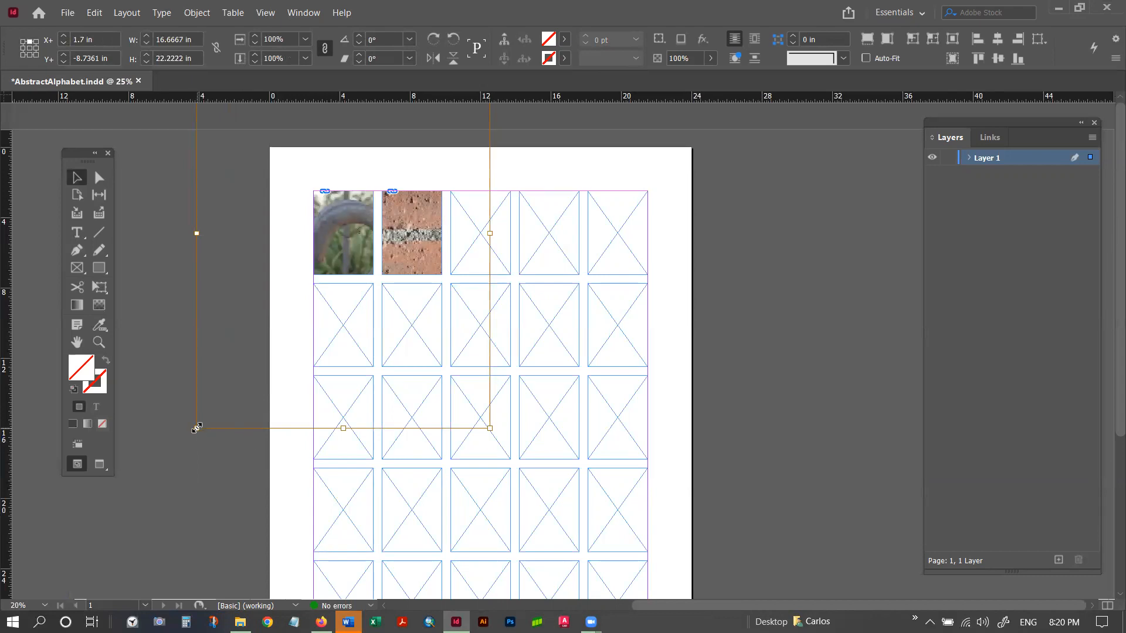
# Scale the photo inside the first letter frame proportionally to about 24.6%, shifting it within the frame to check the crop.
pyautogui.moveTo(197, 428); pyautogui.dragTo(341, 298)
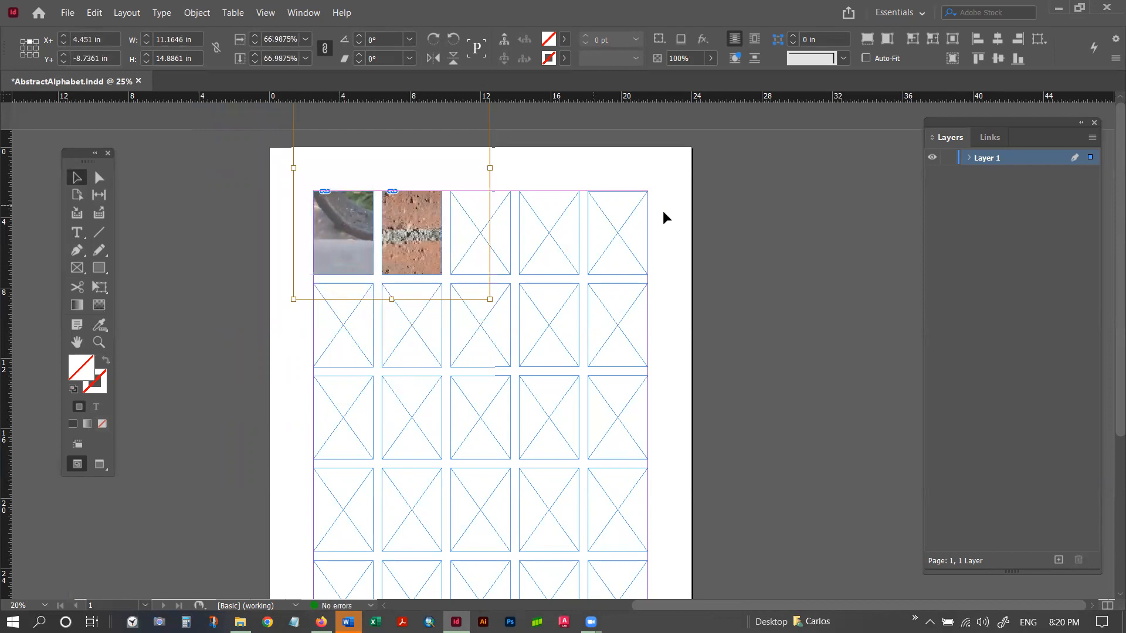
pyautogui.moveTo(351, 214)
pyautogui.mouseDown()
pyautogui.moveTo(348, 265)
pyautogui.moveTo(358, 203)
pyautogui.mouseUp()
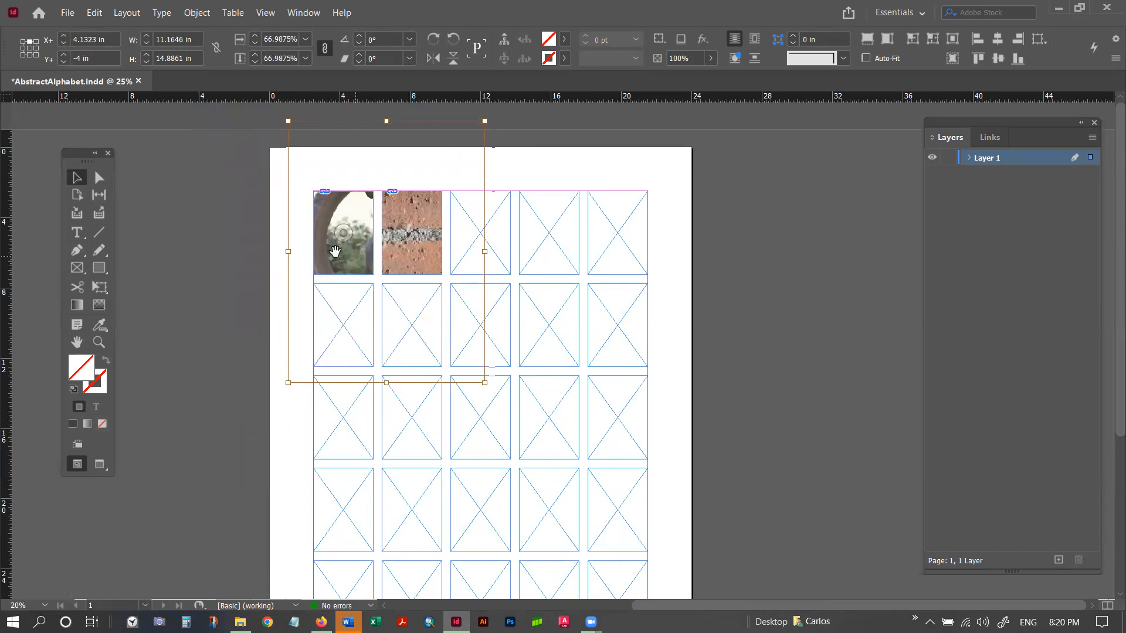
pyautogui.moveTo(352, 209); pyautogui.dragTo(342, 221)
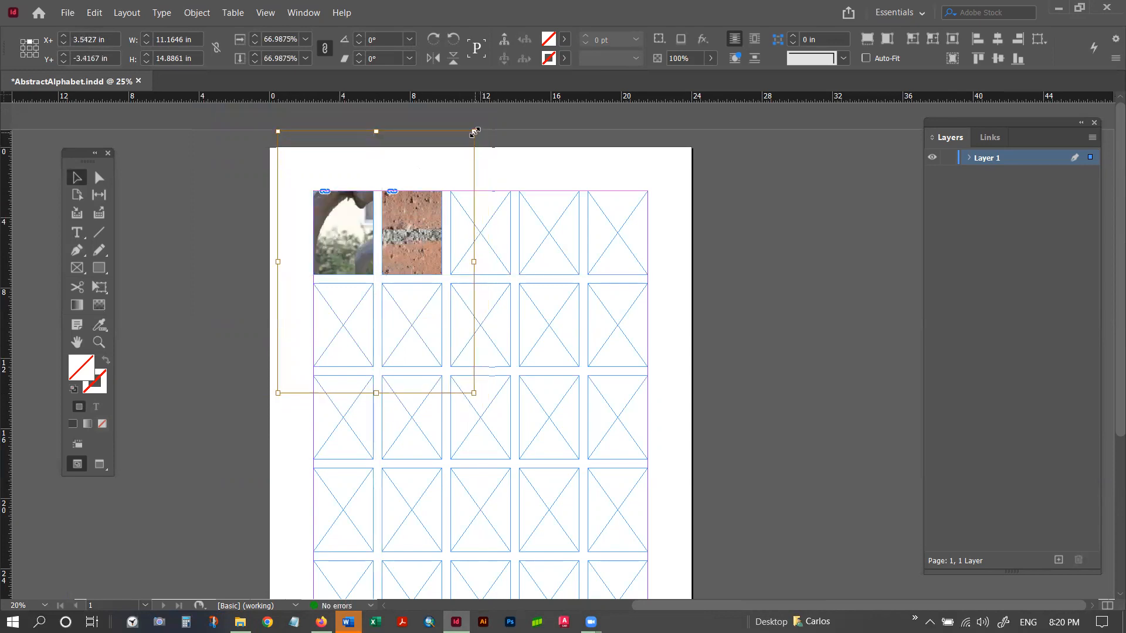
pyautogui.moveTo(474, 132); pyautogui.dragTo(408, 167)
pyautogui.moveTo(434, 395); pyautogui.dragTo(392, 334)
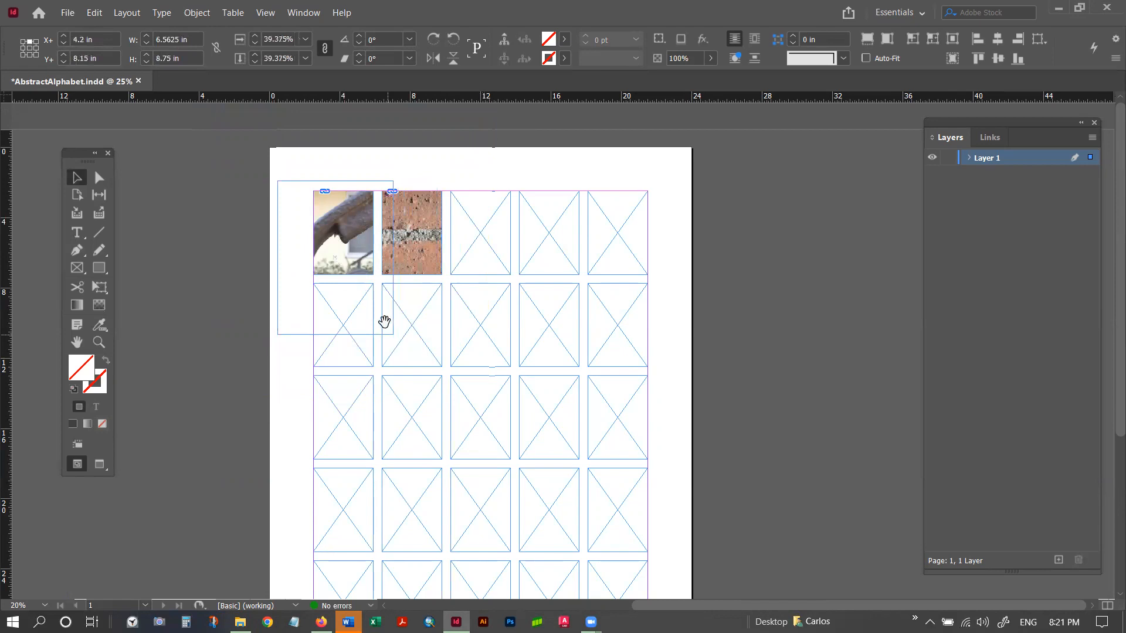
pyautogui.moveTo(278, 334); pyautogui.dragTo(317, 294)
pyautogui.moveTo(391, 291); pyautogui.dragTo(379, 280)
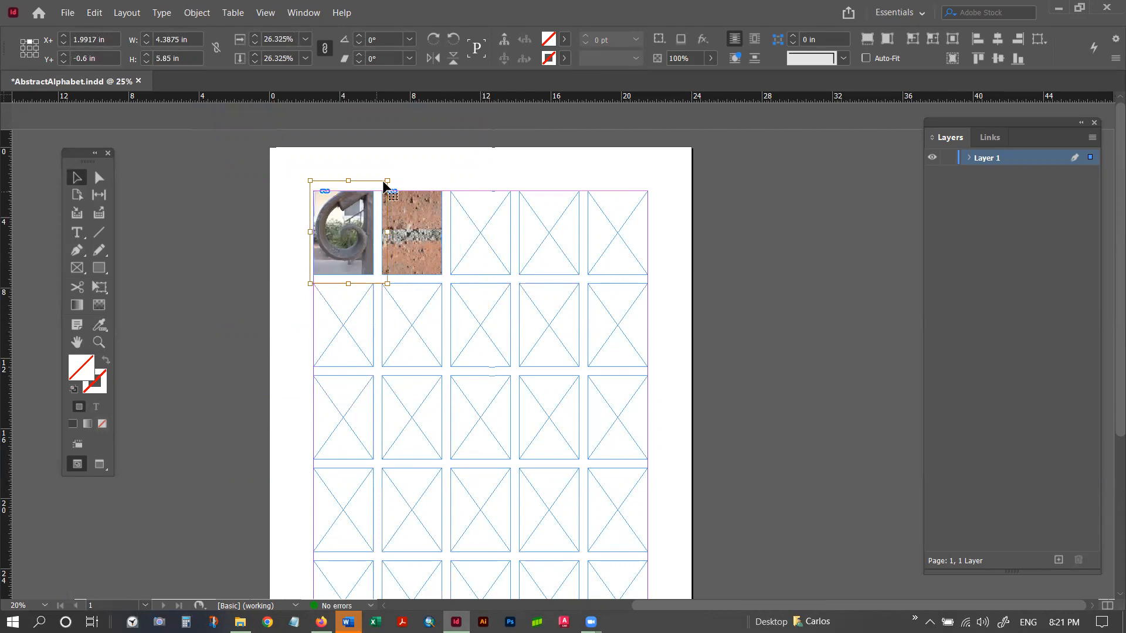
pyautogui.moveTo(386, 182); pyautogui.dragTo(382, 187)
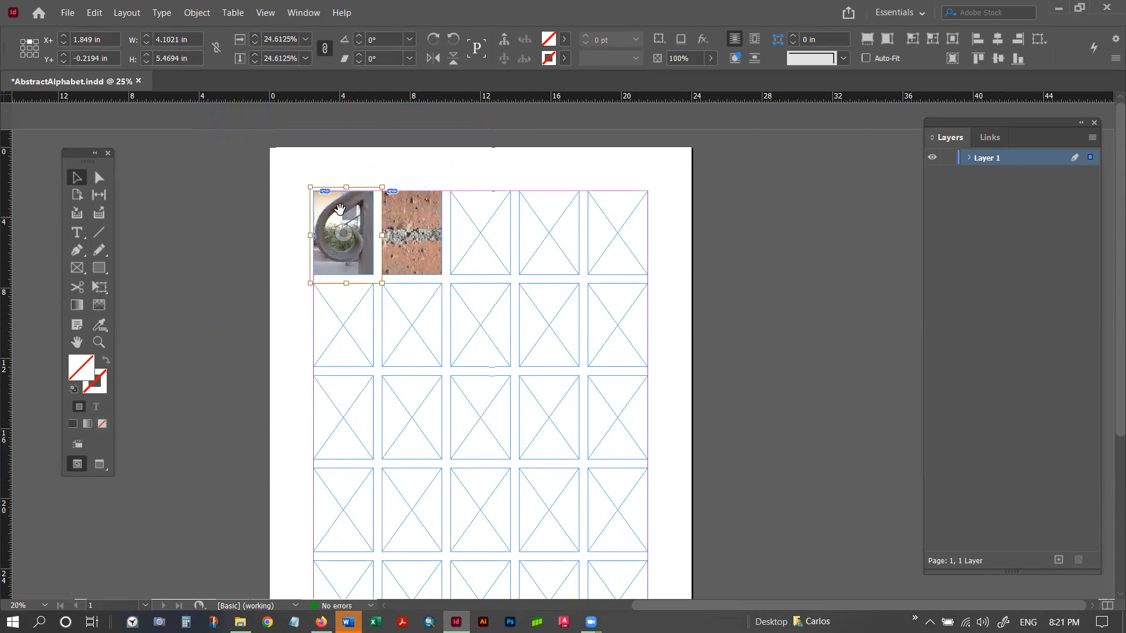
# Reposition the photo within the first letter frame to X+ 1.7 in, Y+ -0.2194 in, filling the frame, and deselect it.
pyautogui.moveTo(343, 209); pyautogui.dragTo(355, 219)
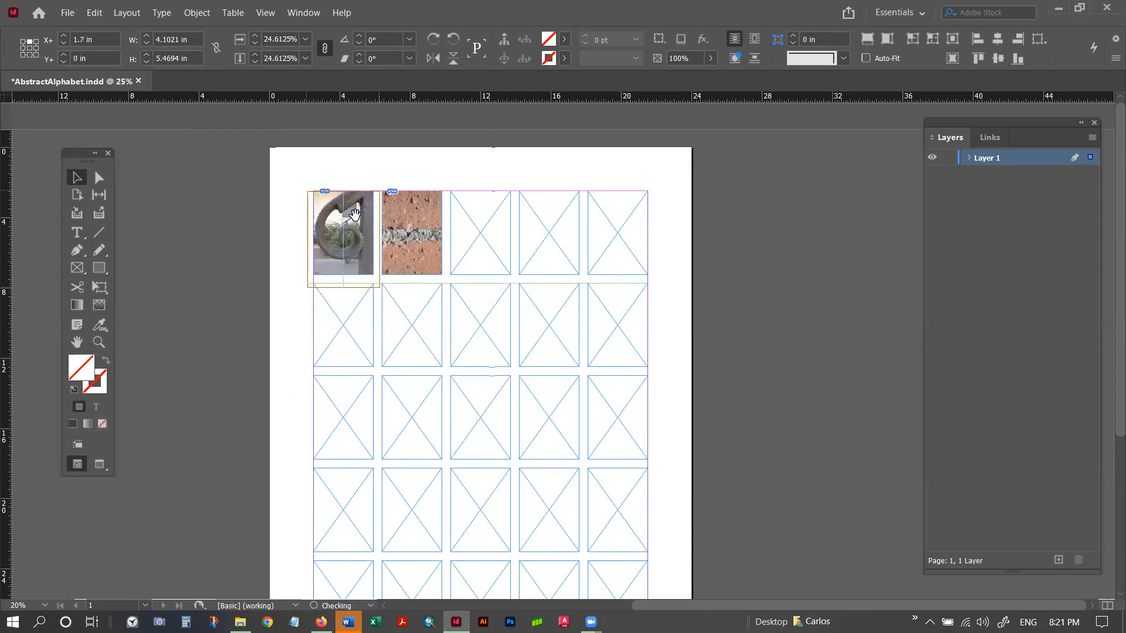
pyautogui.scroll(2, 324, 212)
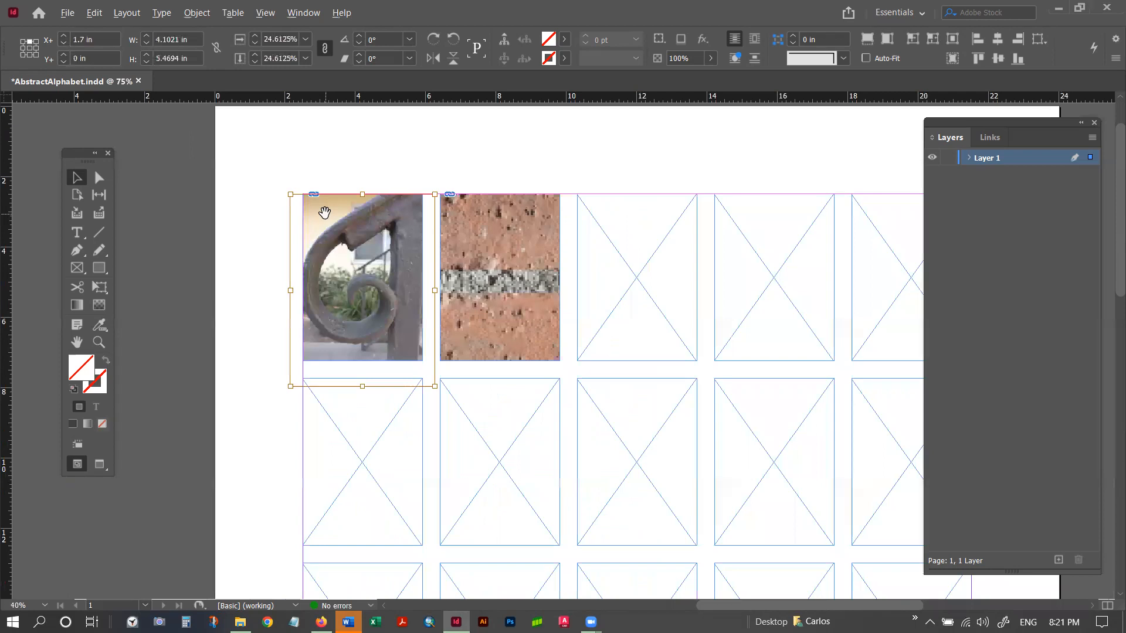
pyautogui.scroll(2, 325, 213)
pyautogui.moveTo(430, 242); pyautogui.dragTo(433, 248)
pyautogui.moveTo(441, 251); pyautogui.dragTo(439, 238)
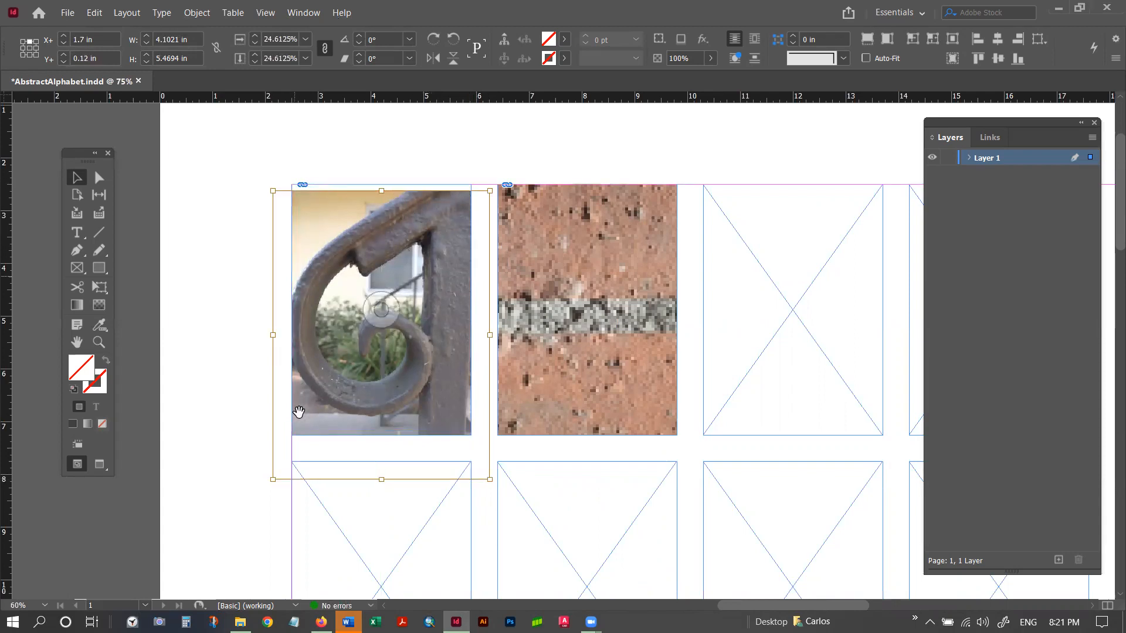
pyautogui.moveTo(449, 234)
pyautogui.mouseDown()
pyautogui.moveTo(444, 214)
pyautogui.moveTo(431, 225)
pyautogui.mouseUp()
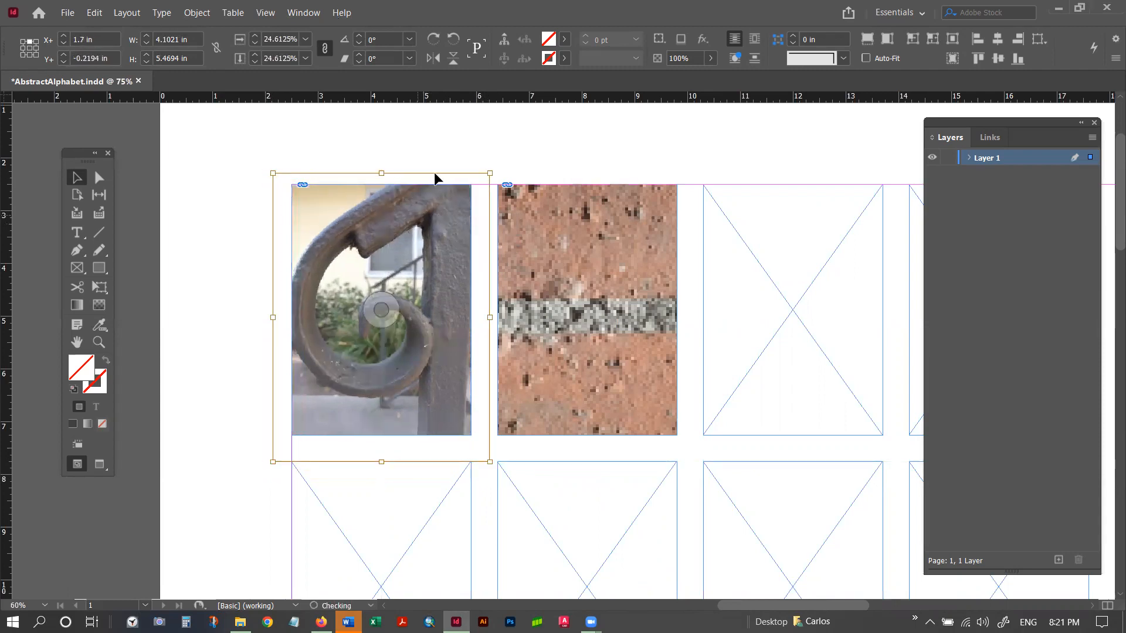
pyautogui.click(467, 152)
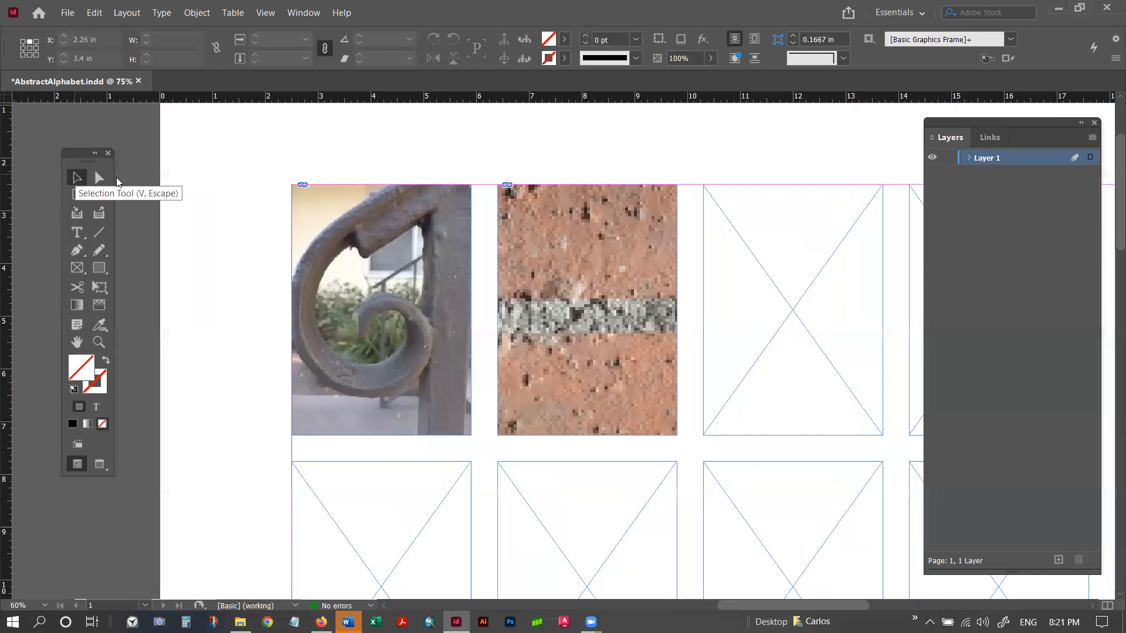
# Alternate the selection between the first letter frame and the photo inside it to compare their bounding boxes.
pyautogui.click(366, 215)
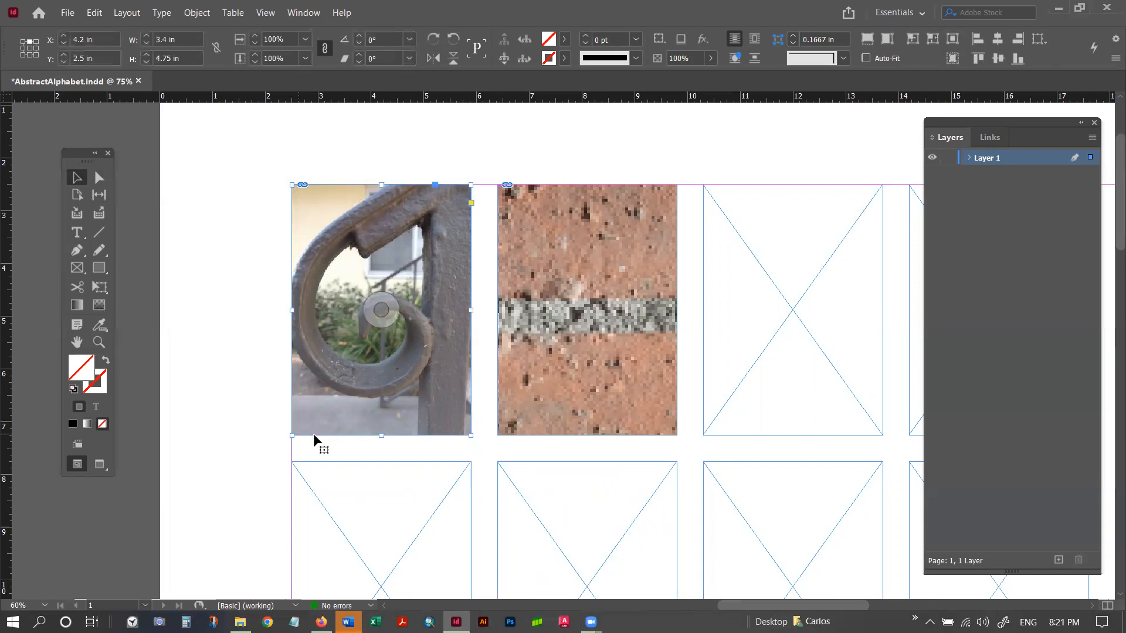
pyautogui.doubleClick(366, 240)
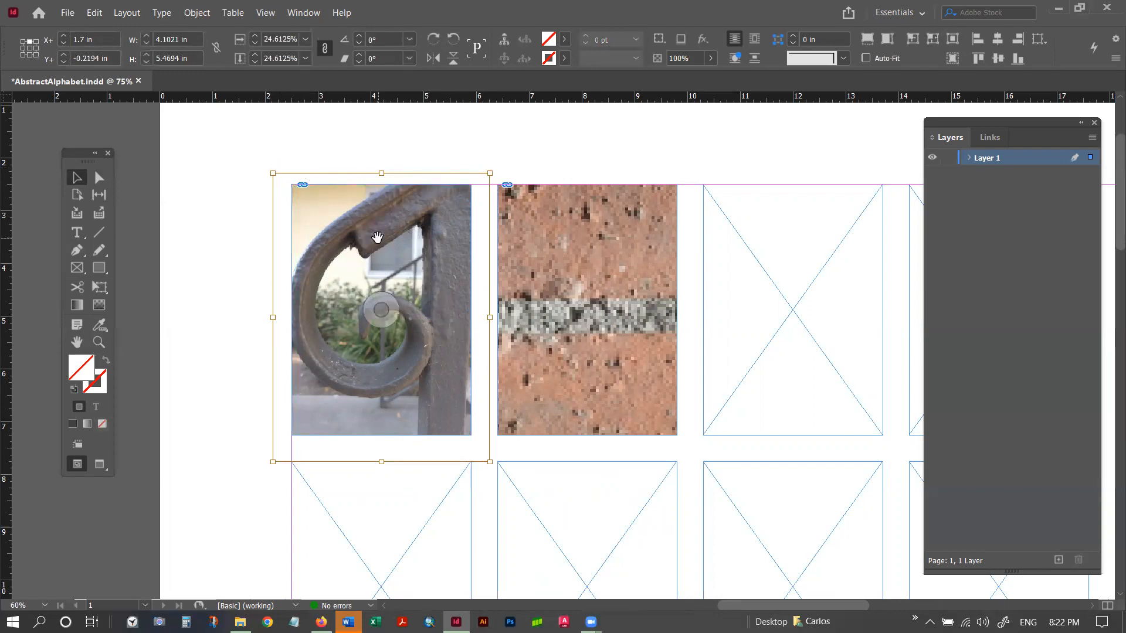
pyautogui.press('Escape')
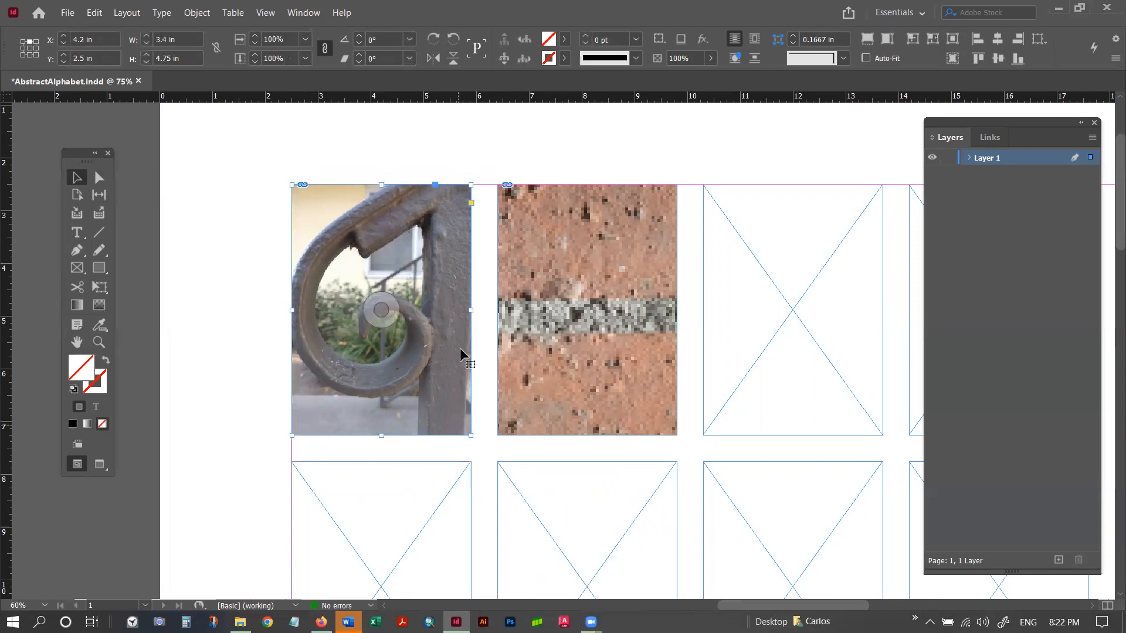
pyautogui.doubleClick(365, 229)
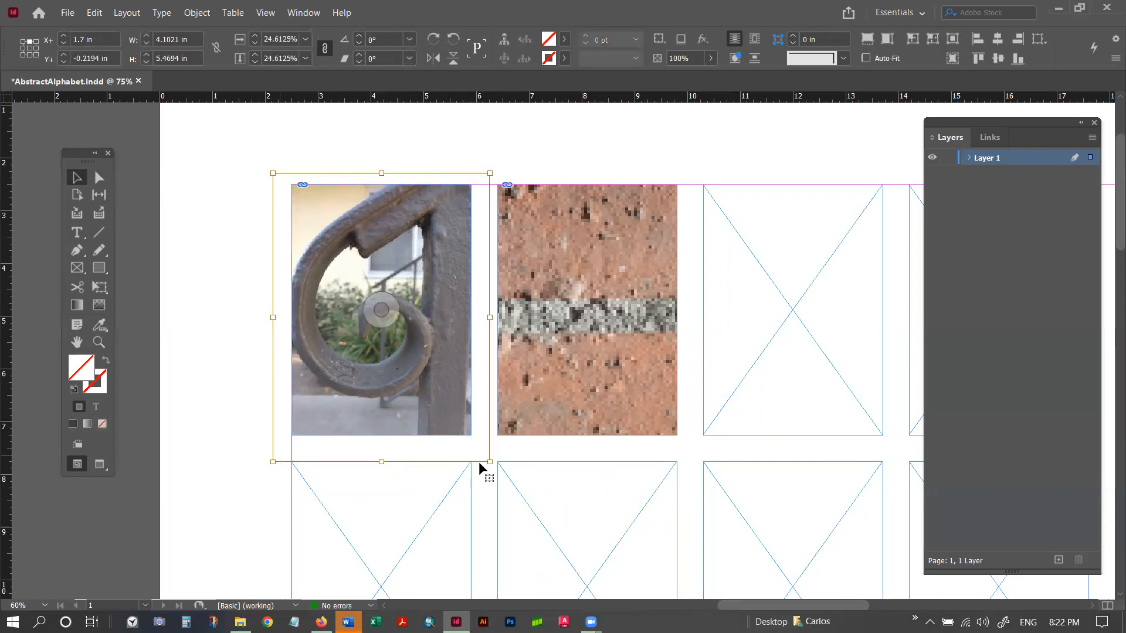
# Select the first letter frame and apply Fill Frame Proportionally fitting to its photo.
pyautogui.click(362, 220)
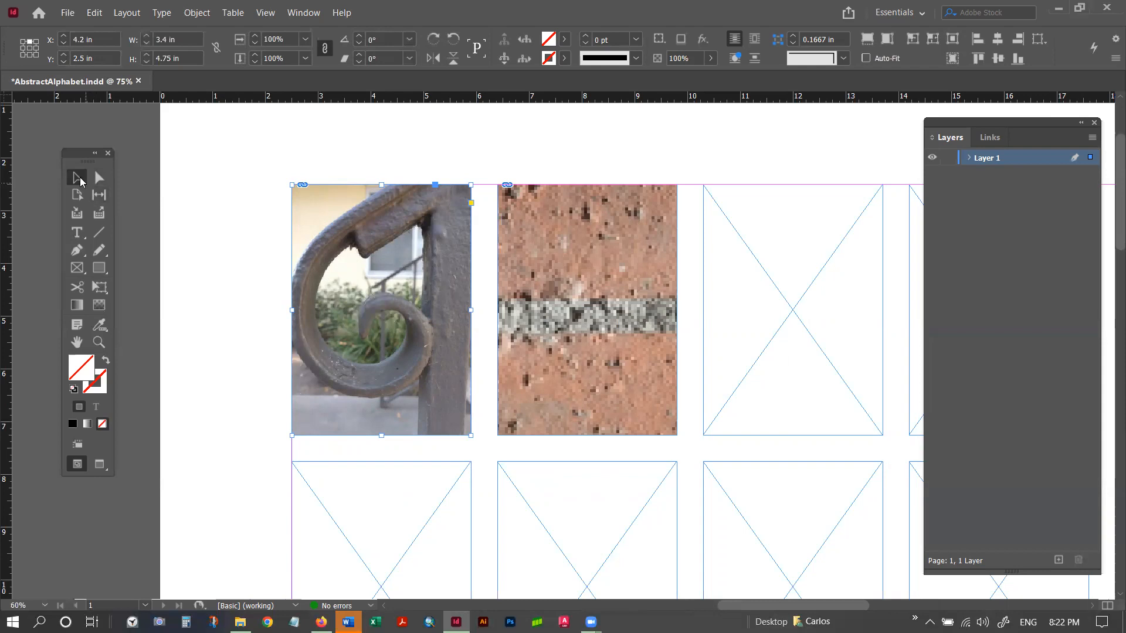
pyautogui.rightClick(353, 238)
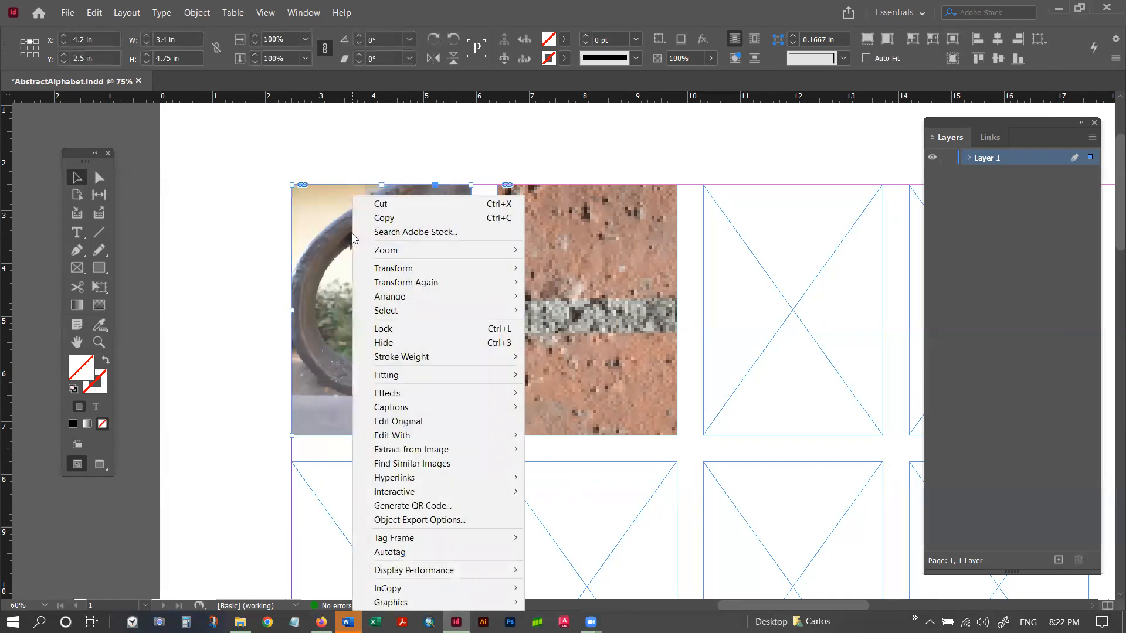
pyautogui.moveTo(396, 380)
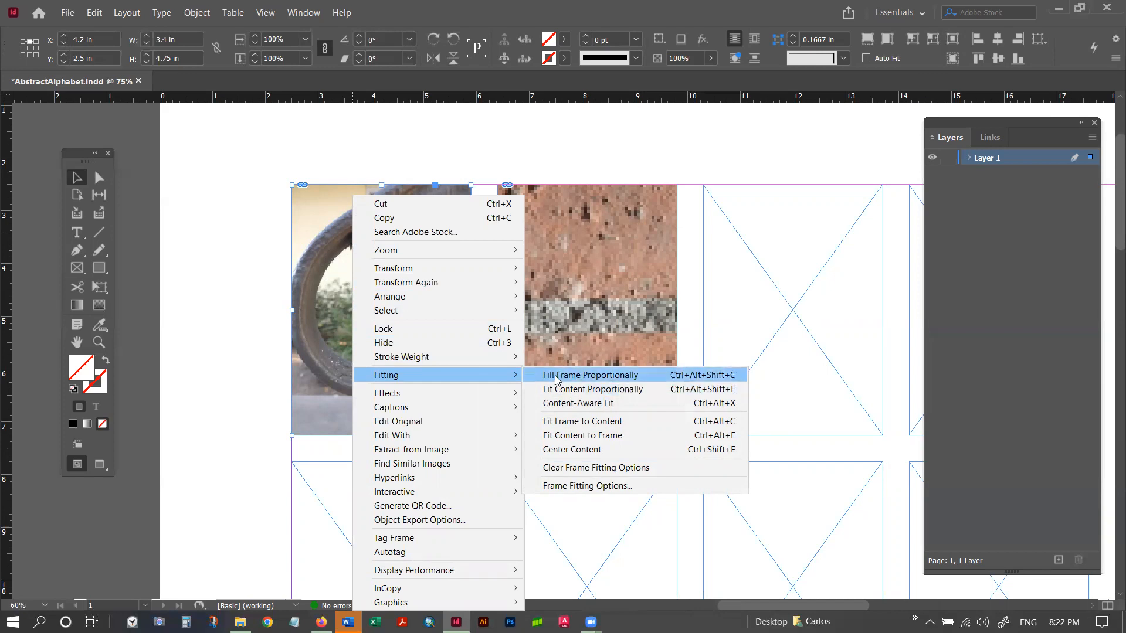
pyautogui.click(607, 380)
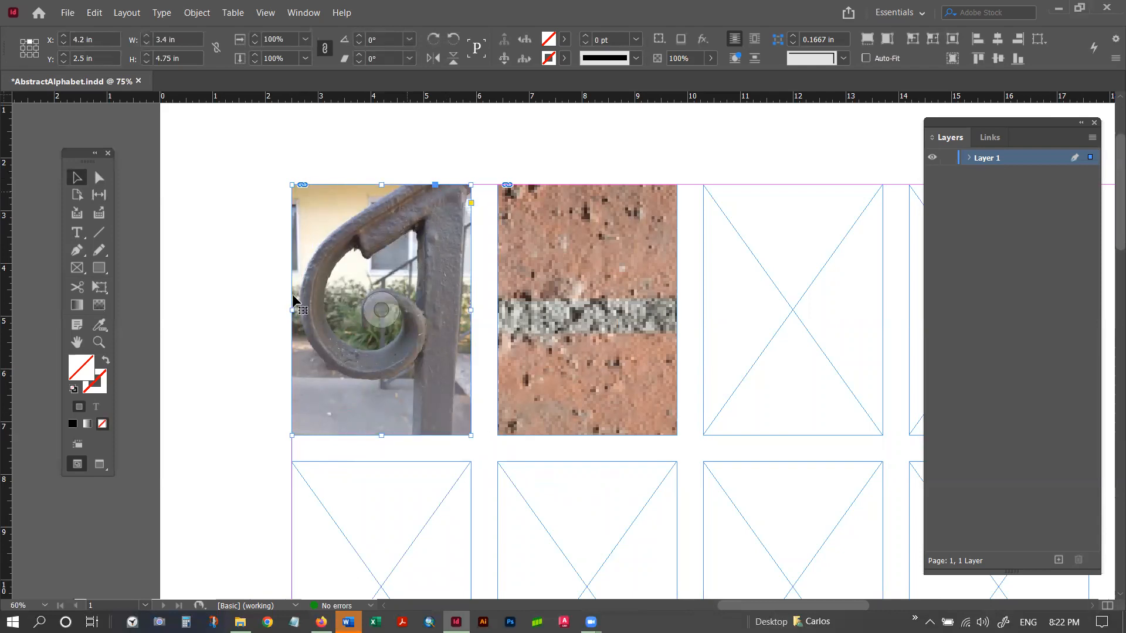
pyautogui.click(373, 157)
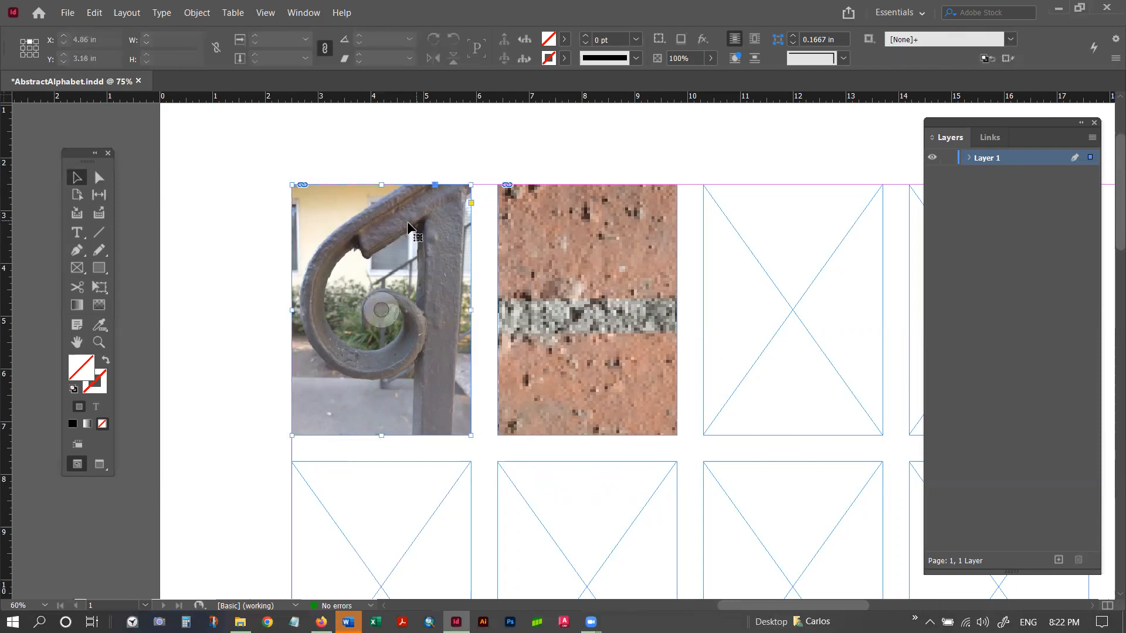
# Scale the first letter frame's photo proportionally to about 24.57% and reposition it to about X+ 2.05 in, Y+ 0.06 in within the frame.
pyautogui.click(397, 226)
pyautogui.click(400, 307)
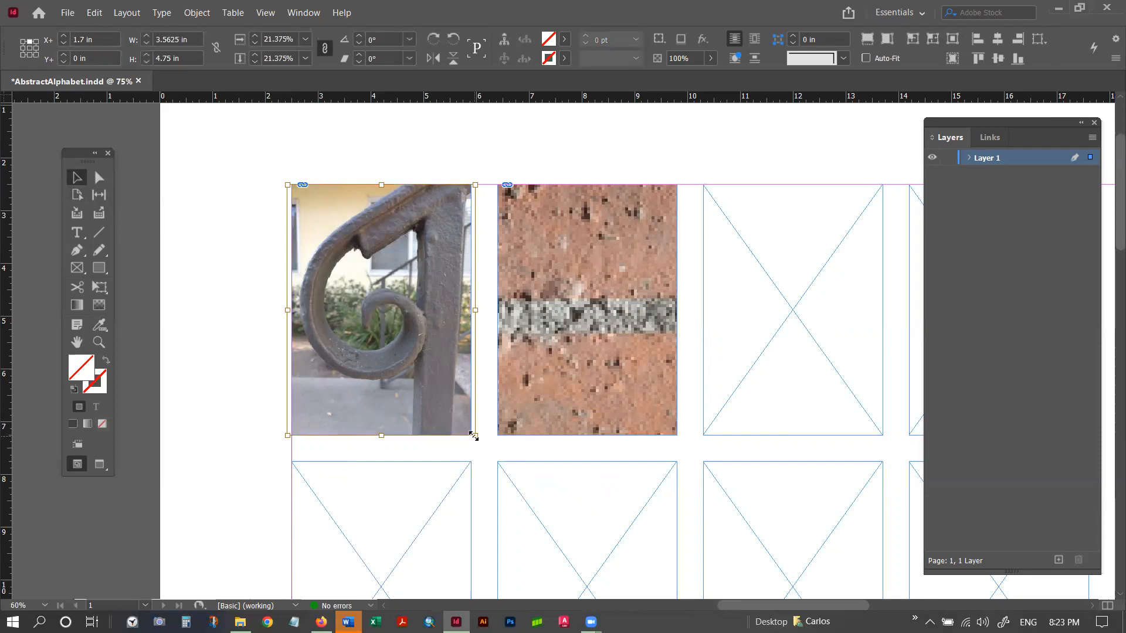
pyautogui.moveTo(475, 437); pyautogui.dragTo(503, 472)
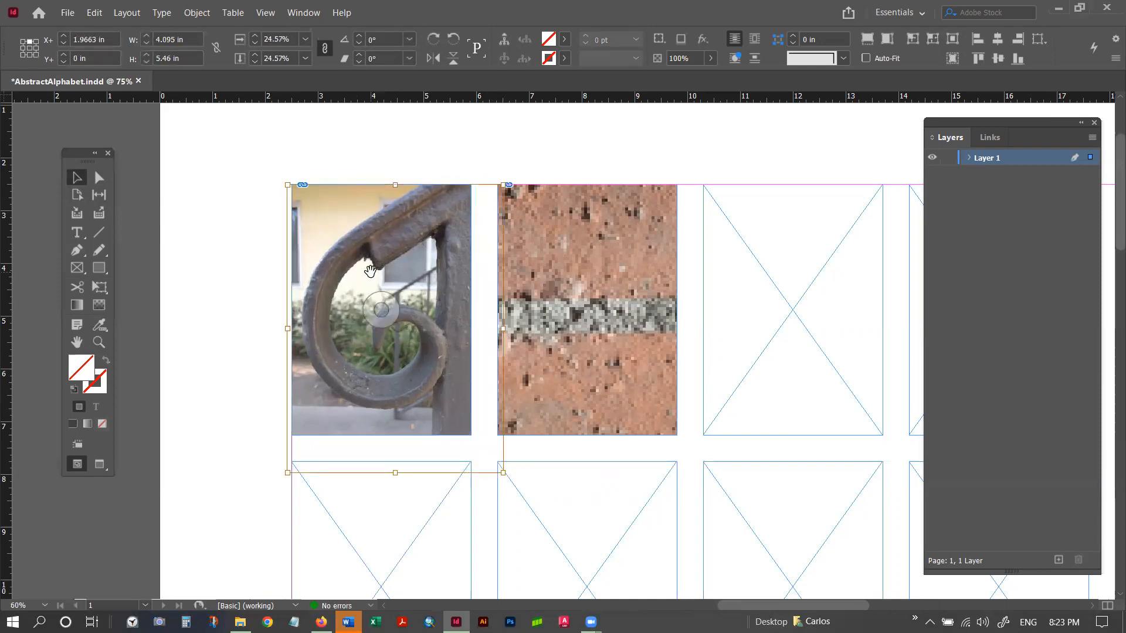
pyautogui.moveTo(380, 272); pyautogui.dragTo(375, 277)
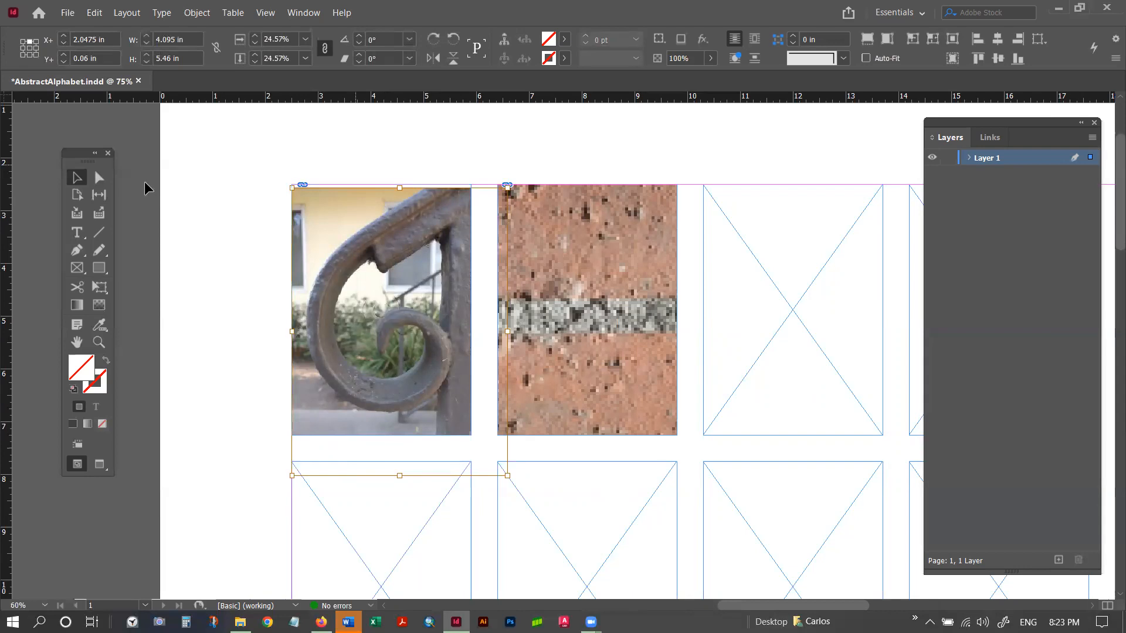
pyautogui.click(442, 149)
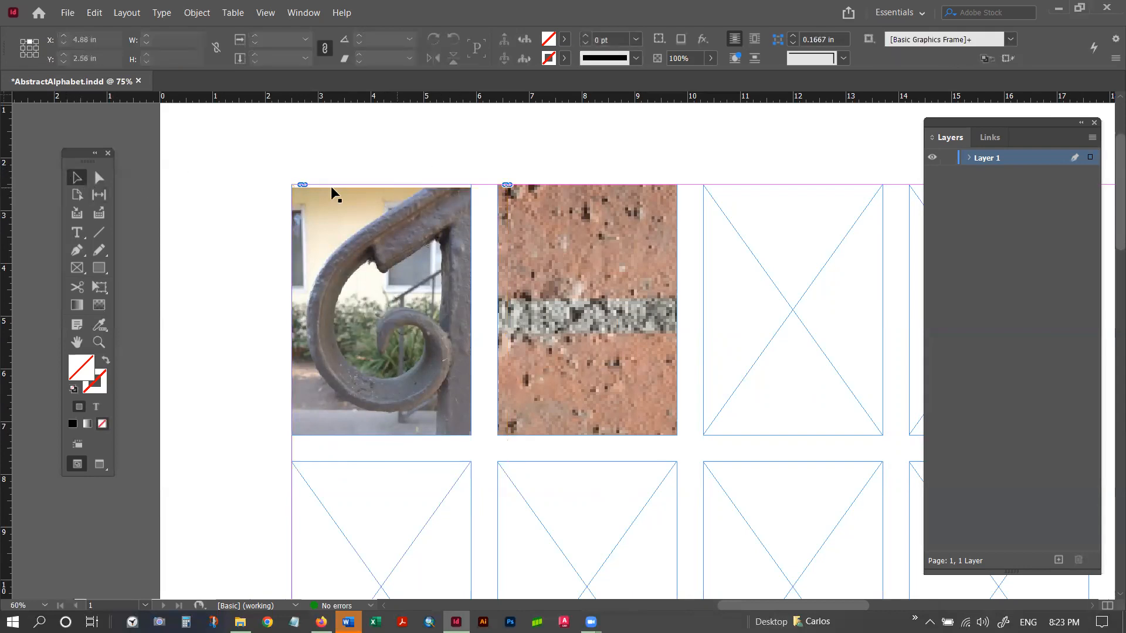
# Enlarge the first frame's photo proportionally to about 4.18 by 5.57 in, closing the gap along the frame's top edge, and deselect it.
pyautogui.doubleClick(384, 214)
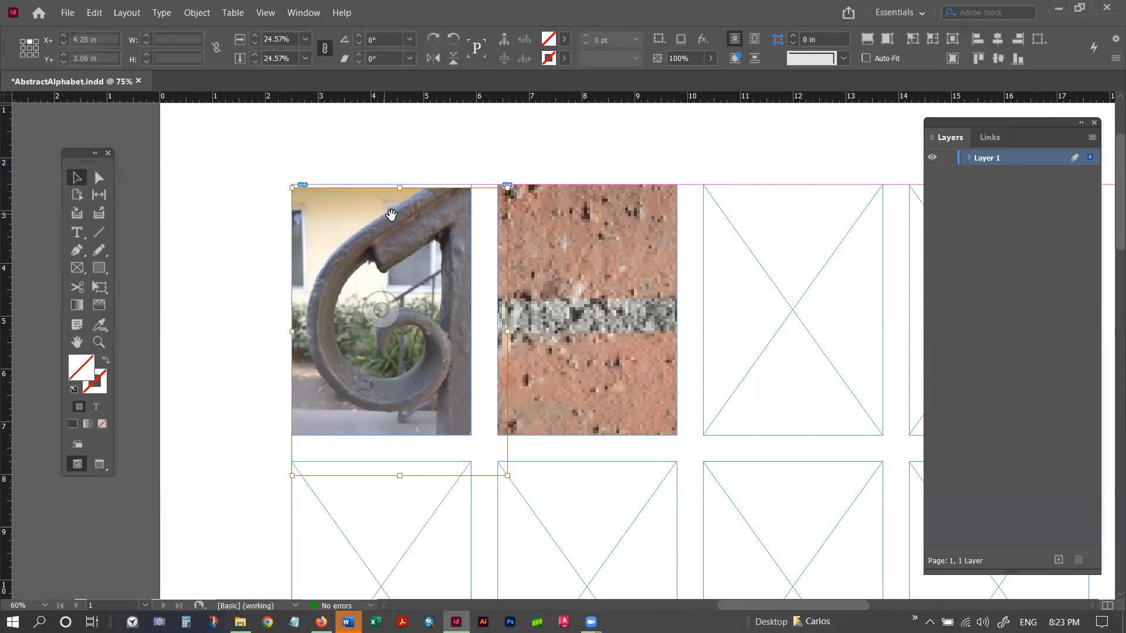
pyautogui.scroll(2, 383, 181)
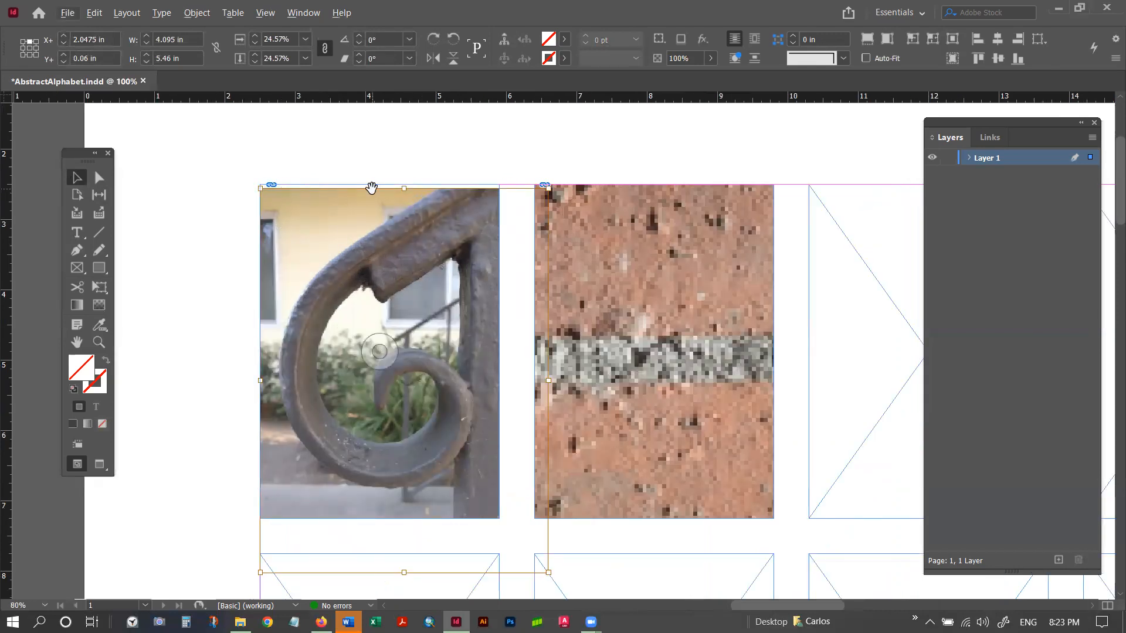
pyautogui.keyDown('shift'); pyautogui.click(547, 187); pyautogui.keyUp('shift')
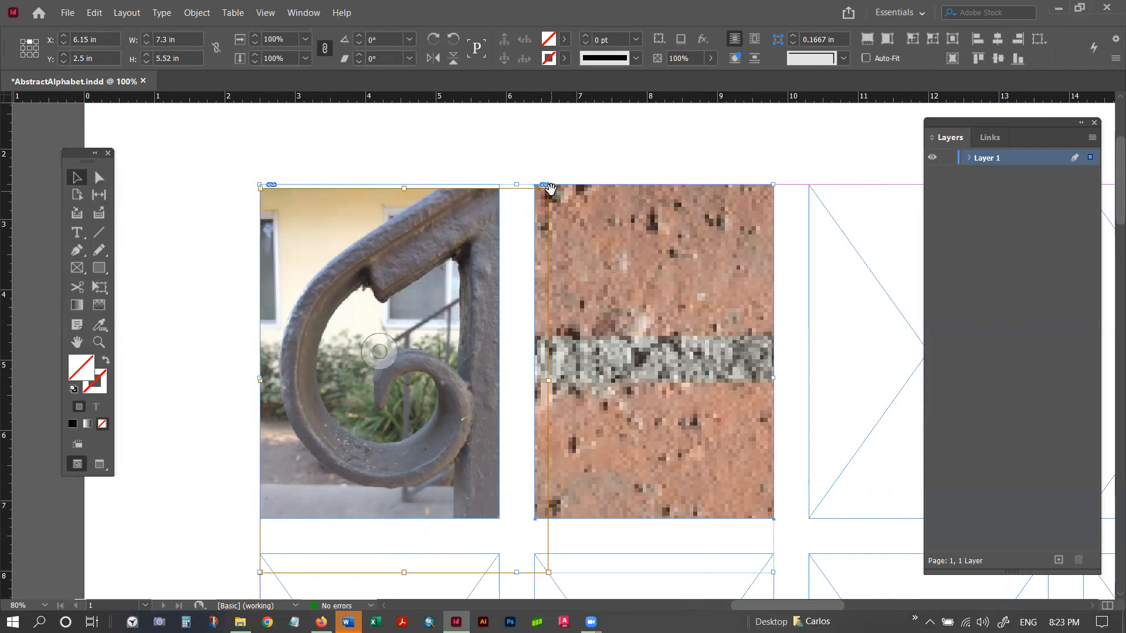
pyautogui.click(558, 164)
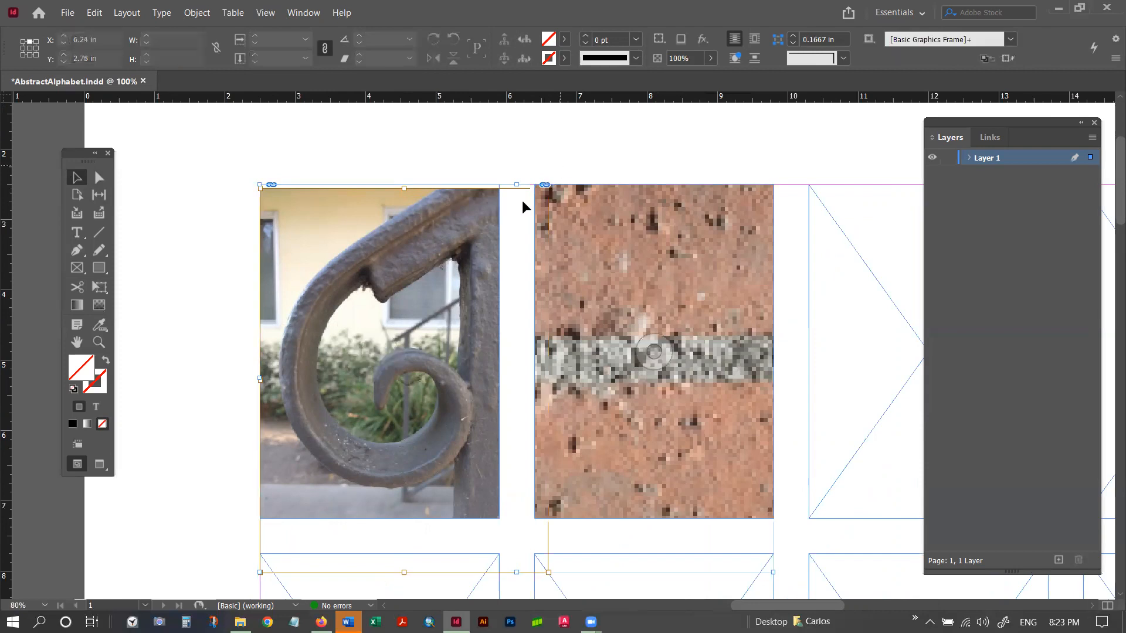
pyautogui.click(454, 232)
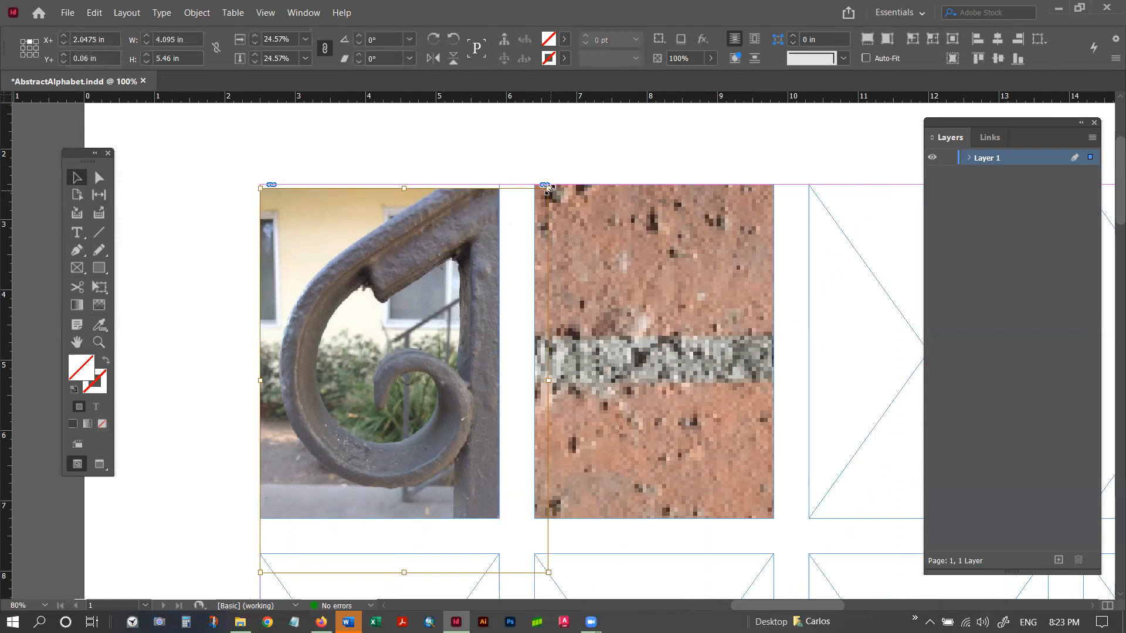
pyautogui.moveTo(550, 187); pyautogui.dragTo(555, 188)
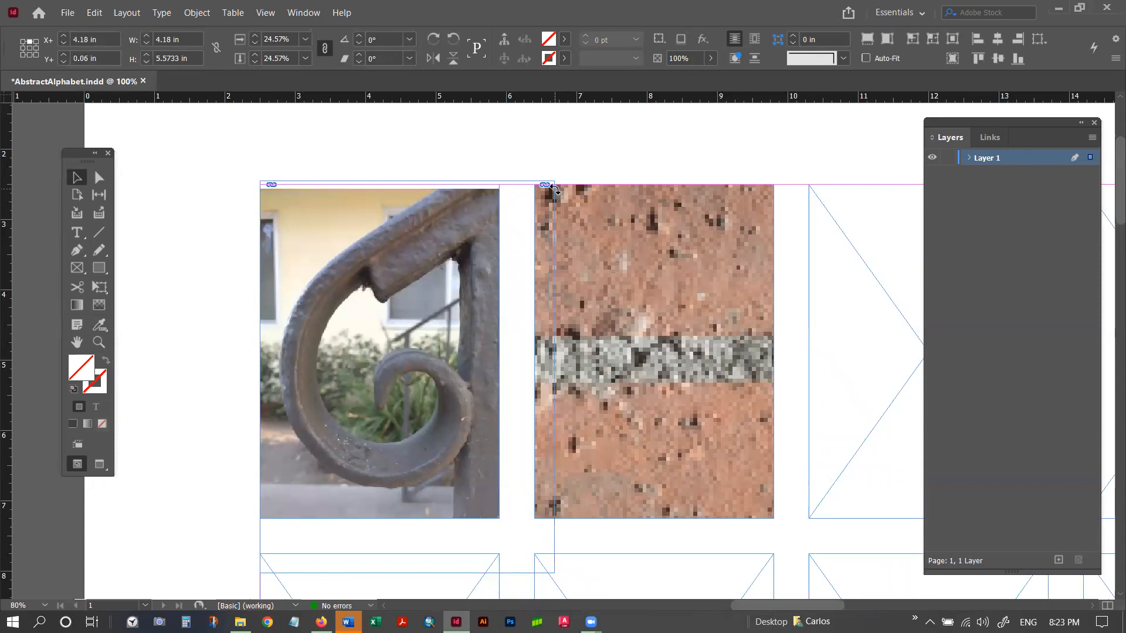
pyautogui.click(529, 164)
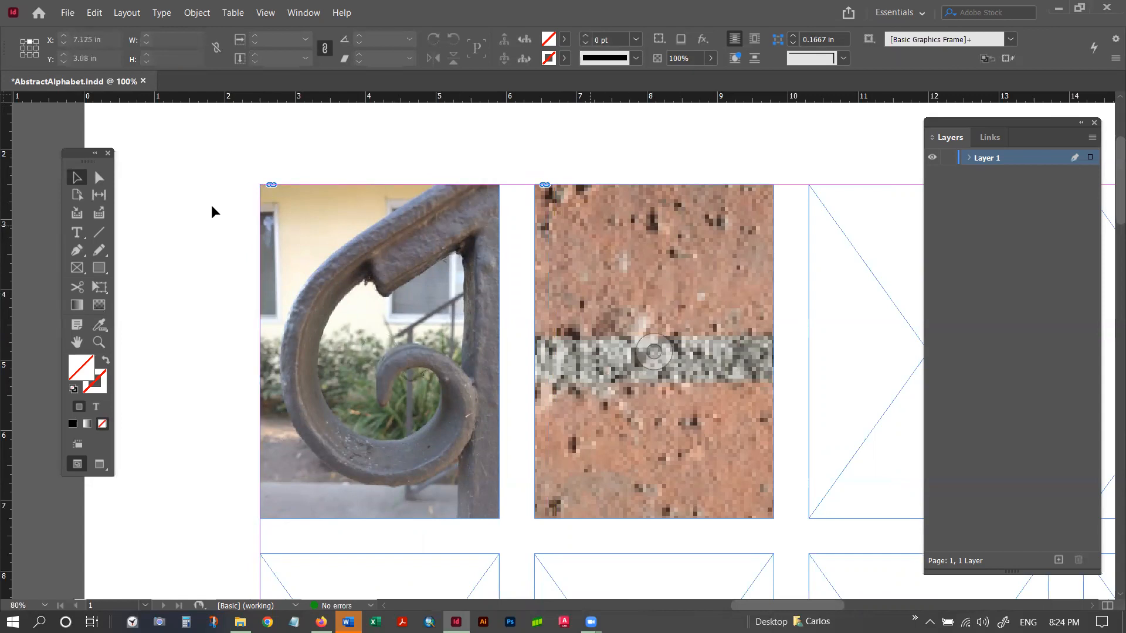
# Apply Fill Frame Proportionally fitting to the brick photo in the second letter frame.
pyautogui.click(636, 233)
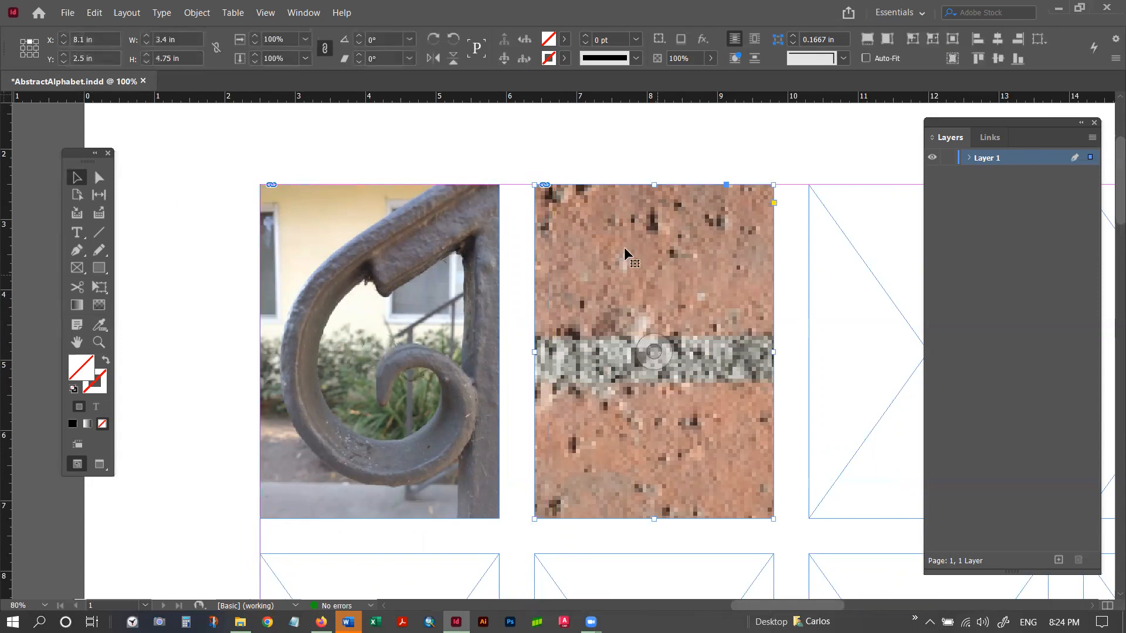
pyautogui.rightClick(626, 276)
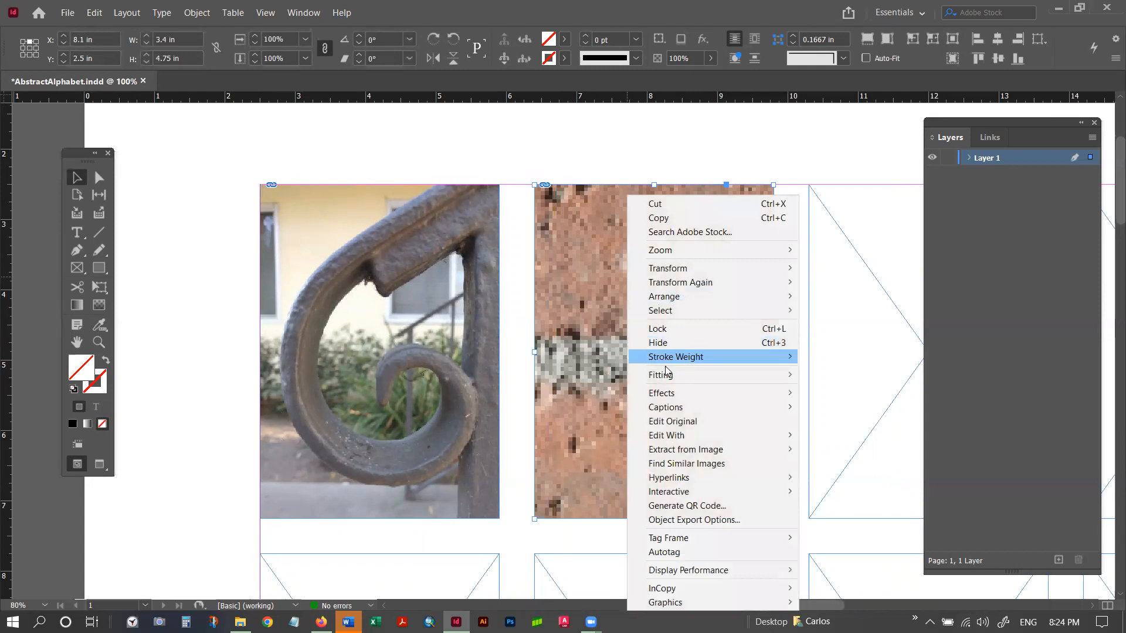
pyautogui.moveTo(663, 380)
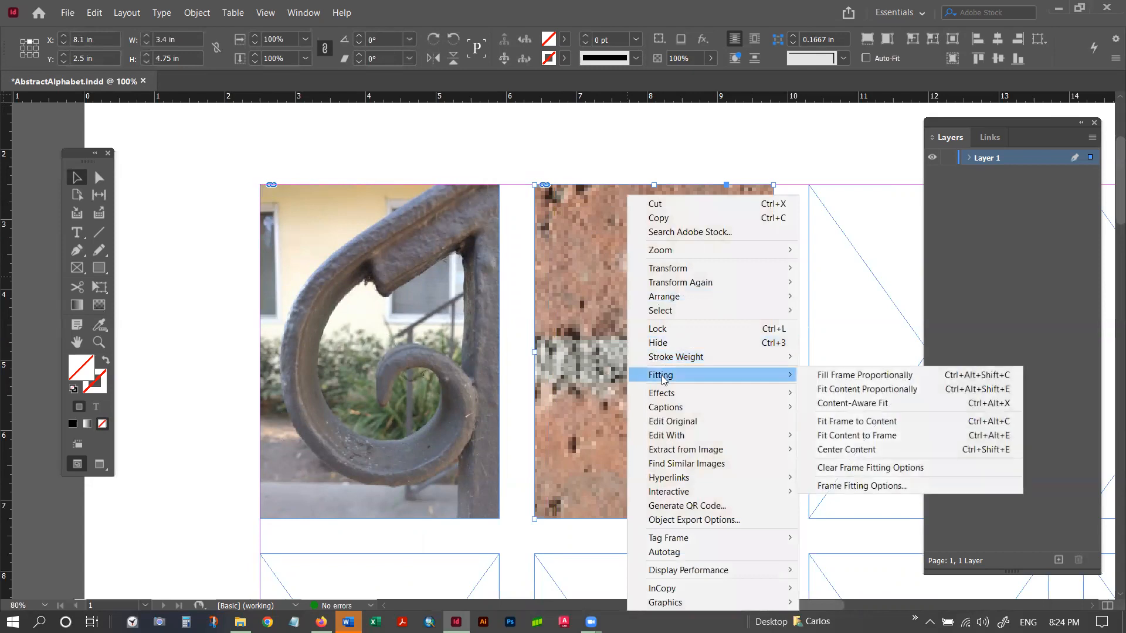
pyautogui.click(852, 380)
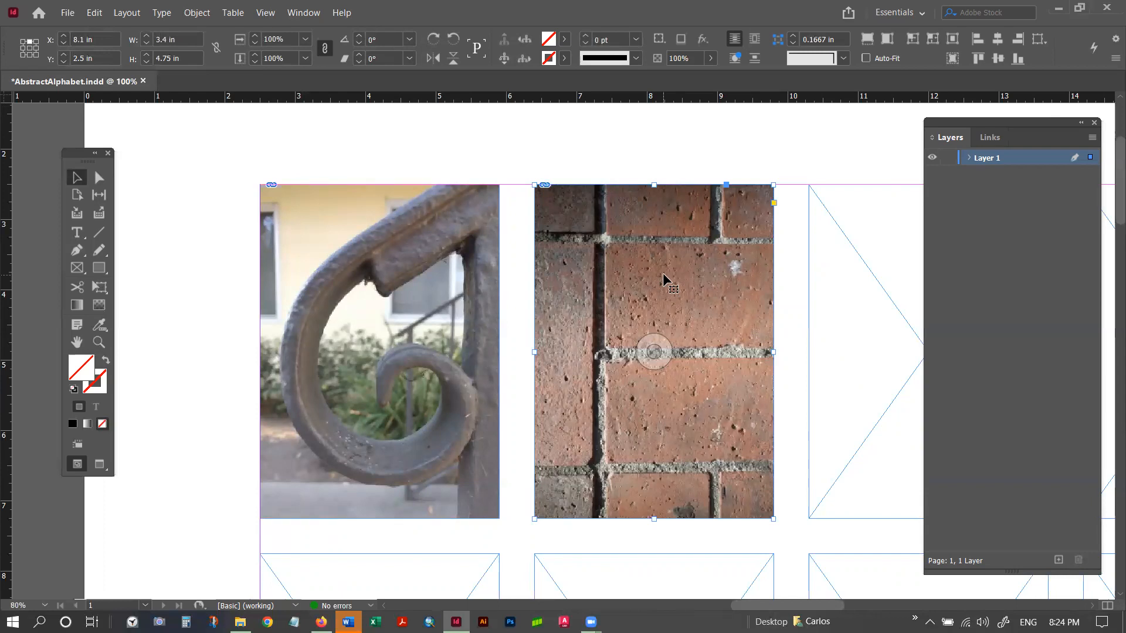
# Enlarge the brick photo inside the second frame proportionally to about 22.25%, extending it beyond all frame edges, and deselect it.
pyautogui.click(654, 352)
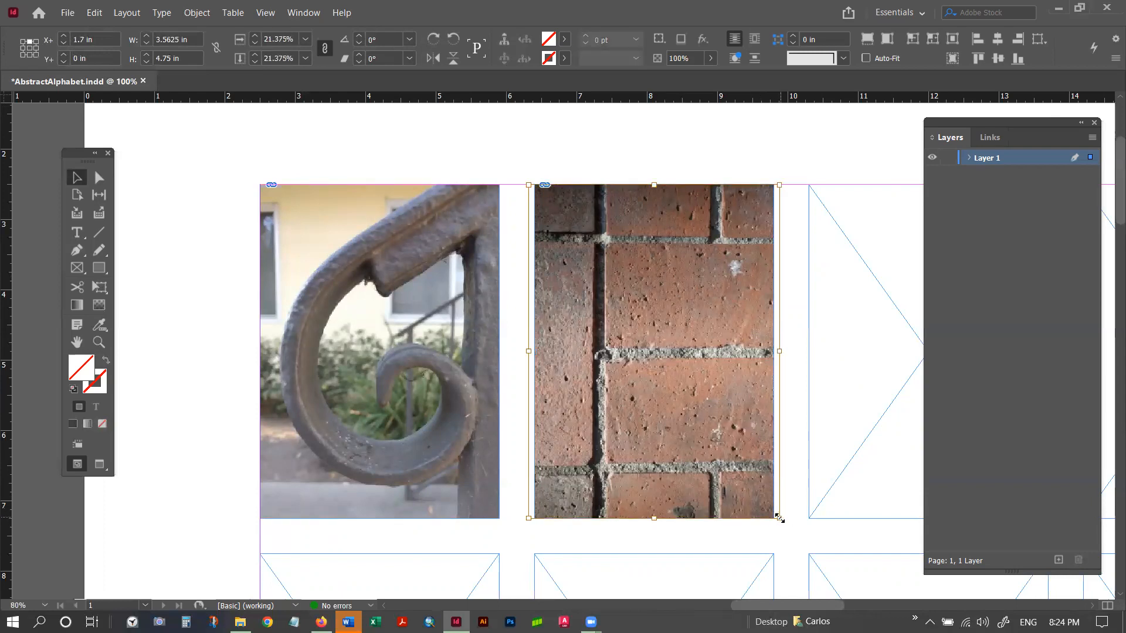
pyautogui.moveTo(778, 518); pyautogui.dragTo(783, 526)
pyautogui.moveTo(526, 183); pyautogui.dragTo(521, 177)
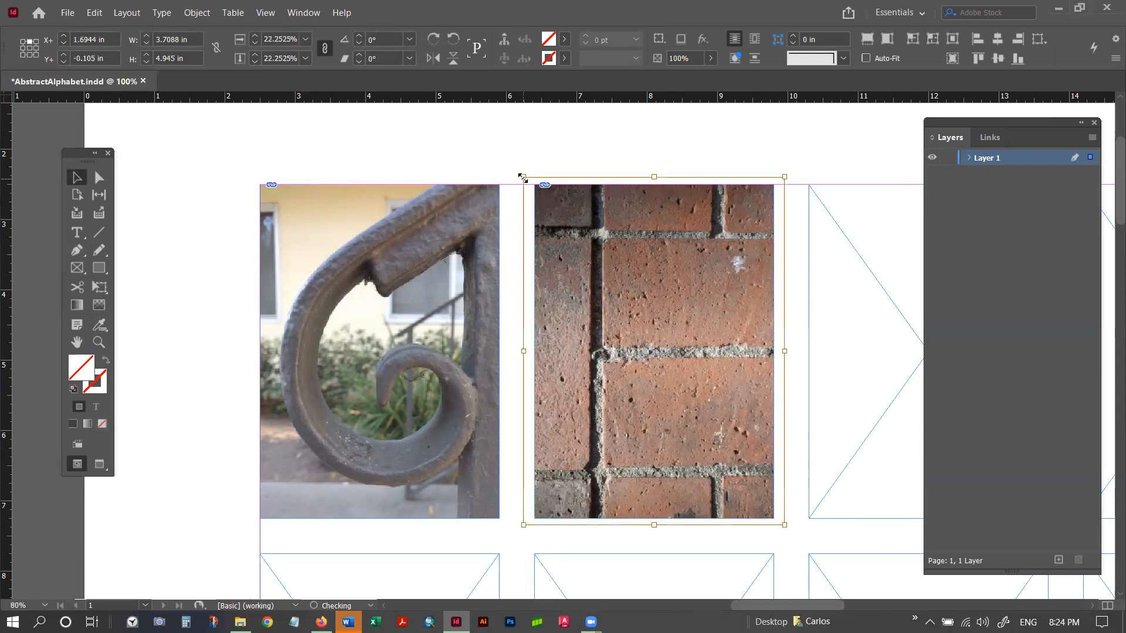
pyautogui.click(643, 143)
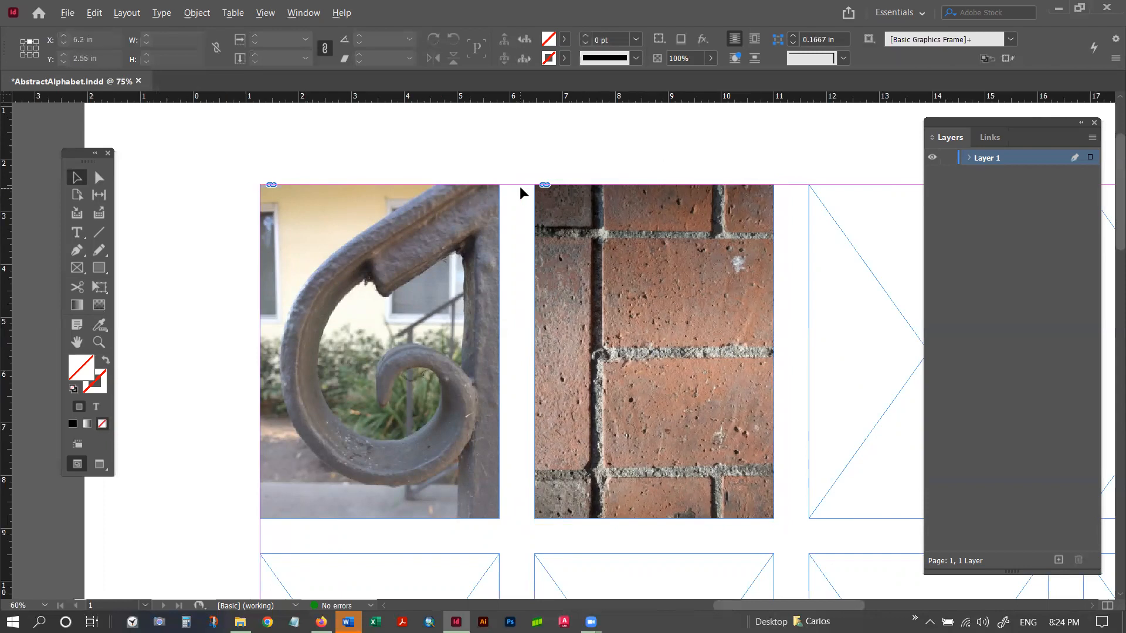
# Show the whole poster page and save the AbstractAlphabet.indd document.
pyautogui.scroll(-2, 519, 186)
pyautogui.scroll(-3, 492, 251)
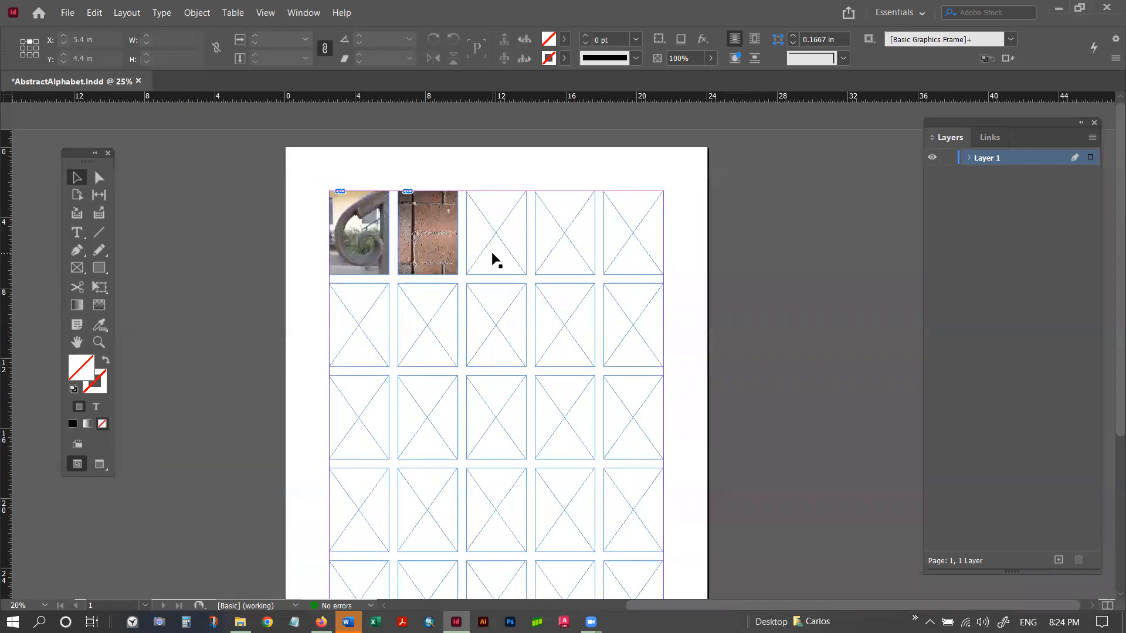
pyautogui.scroll(2, 674, 253)
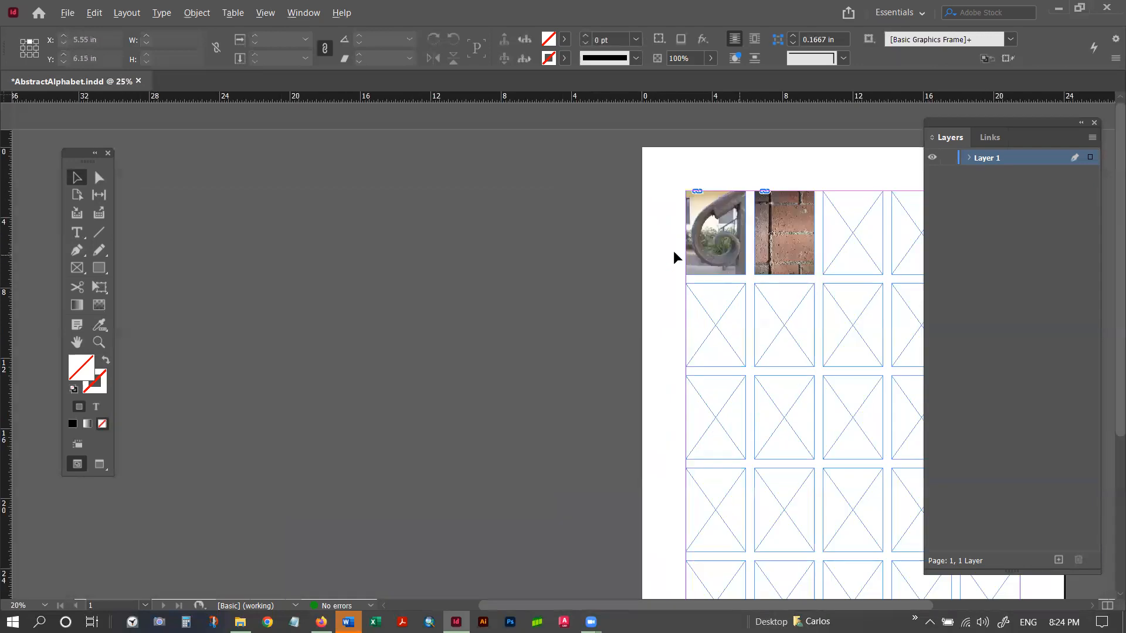
pyautogui.moveTo(644, 610); pyautogui.dragTo(740, 613)
pyautogui.scroll(-1, 597, 234)
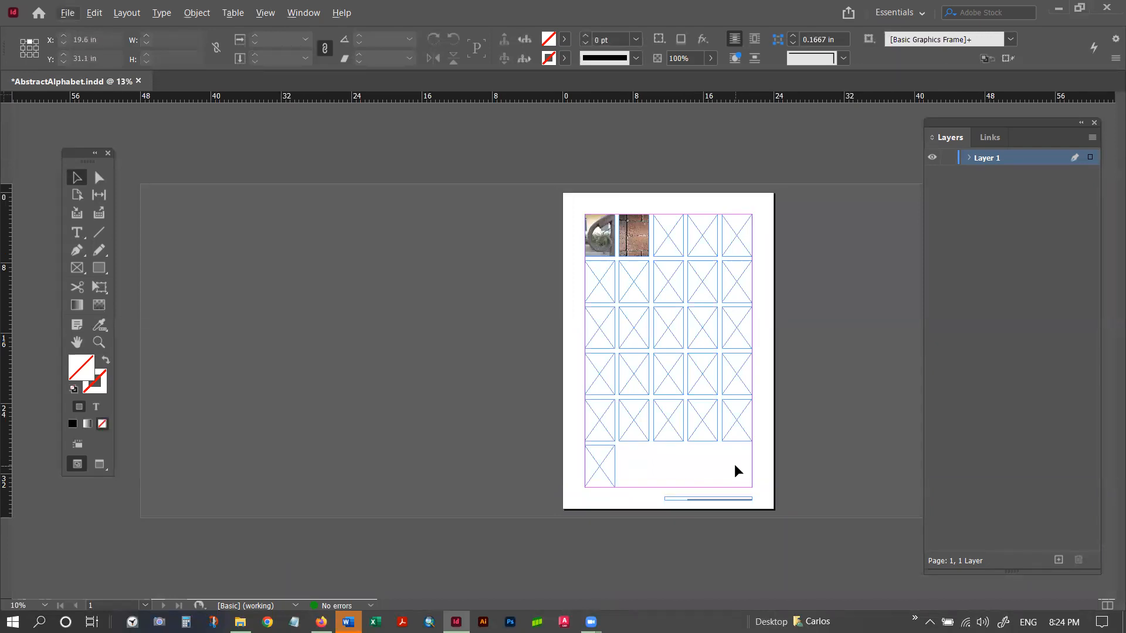
pyautogui.click(63, 14)
pyautogui.click(90, 103)
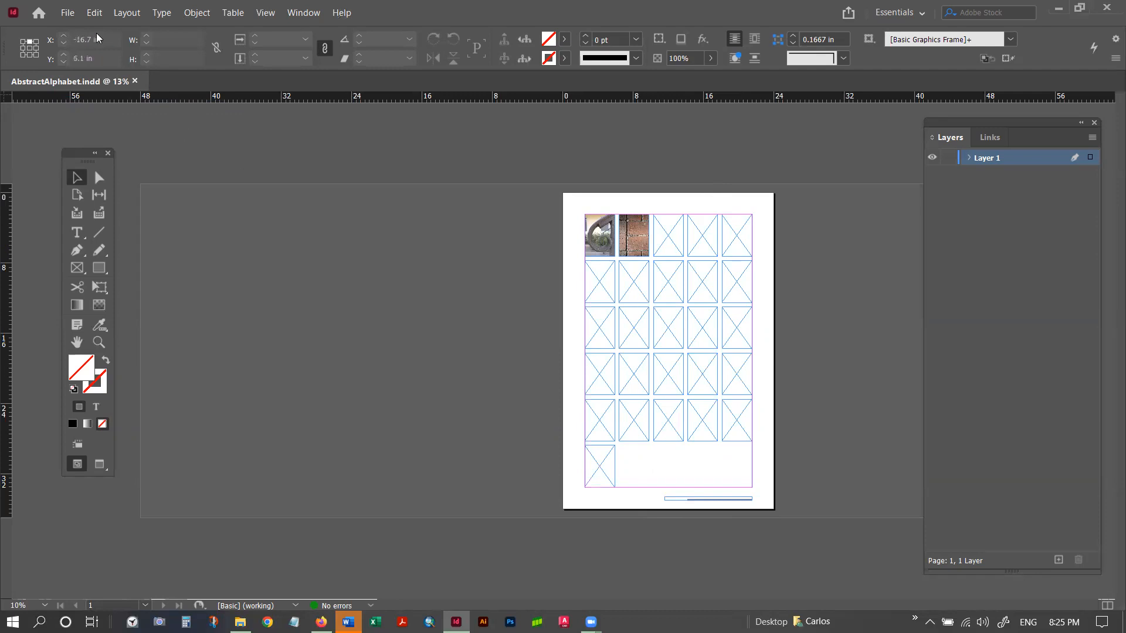
# Open the print settings for the poster and keep Adobe PDF as the printer.
pyautogui.click(68, 13)
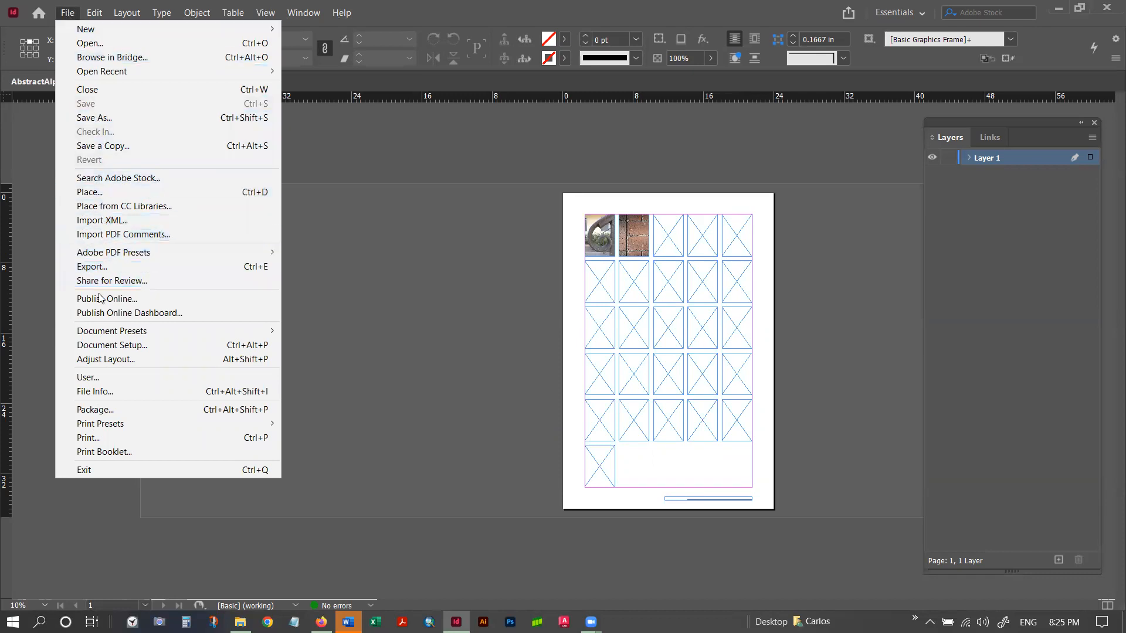
pyautogui.click(92, 439)
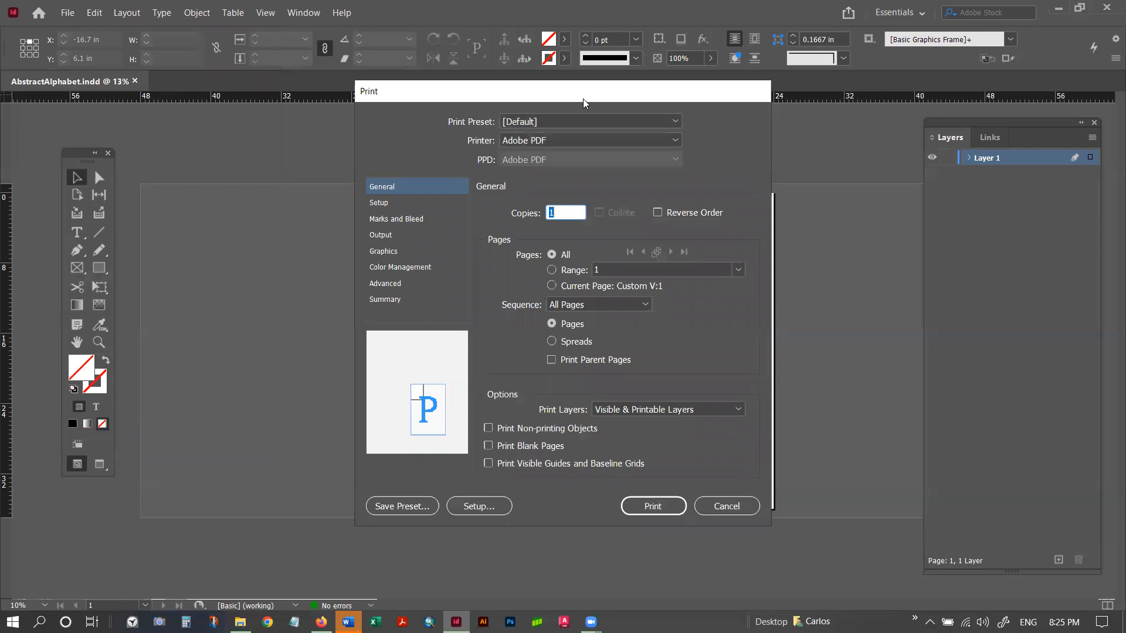
pyautogui.moveTo(583, 100); pyautogui.dragTo(344, 103)
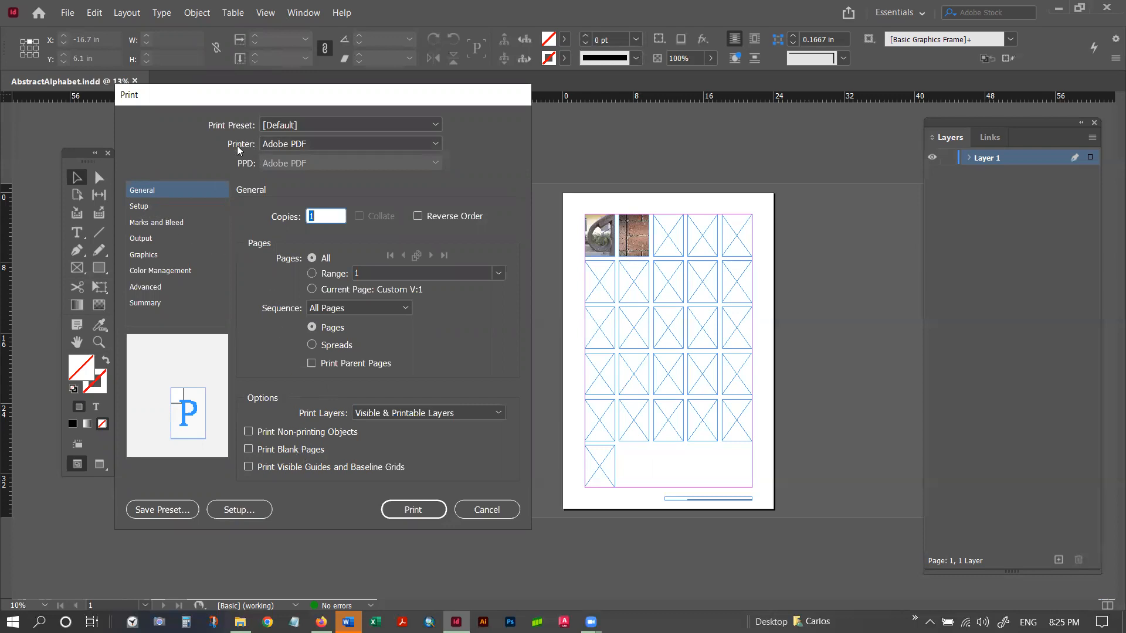
pyautogui.click(310, 145)
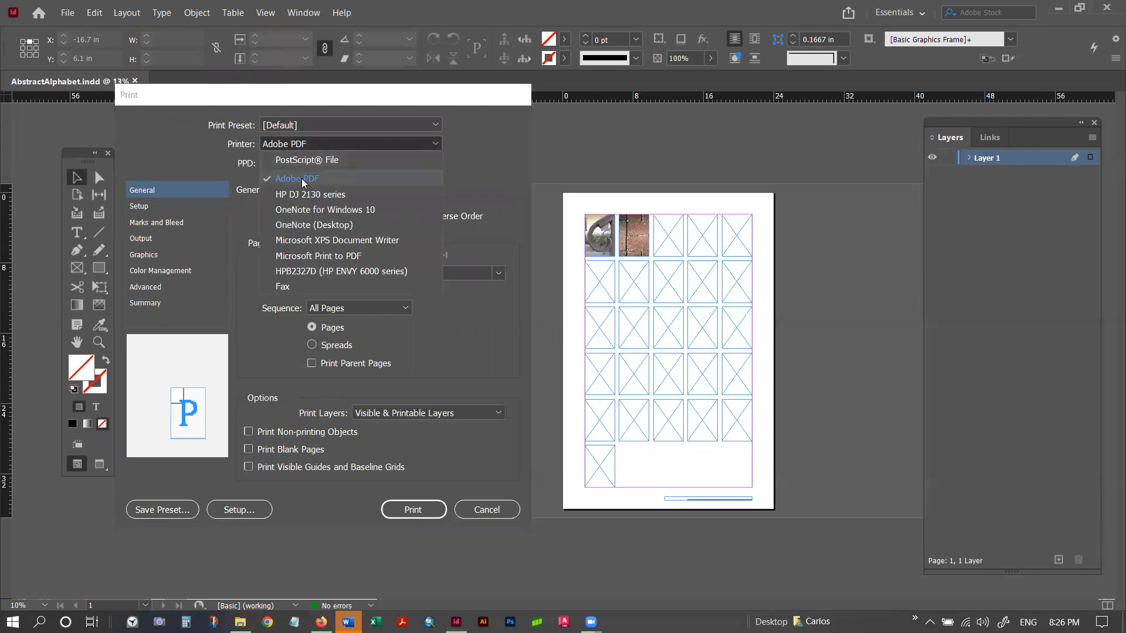
pyautogui.click(317, 141)
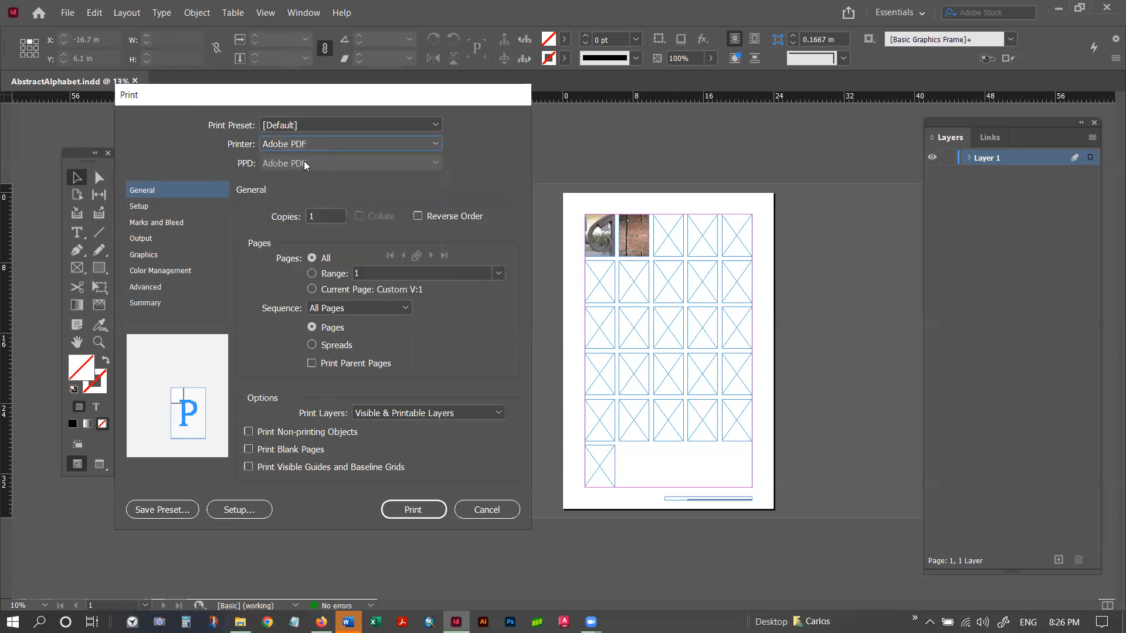
# Review the print summary and set the paper size to ARCH D in the print setup.
pyautogui.click(141, 206)
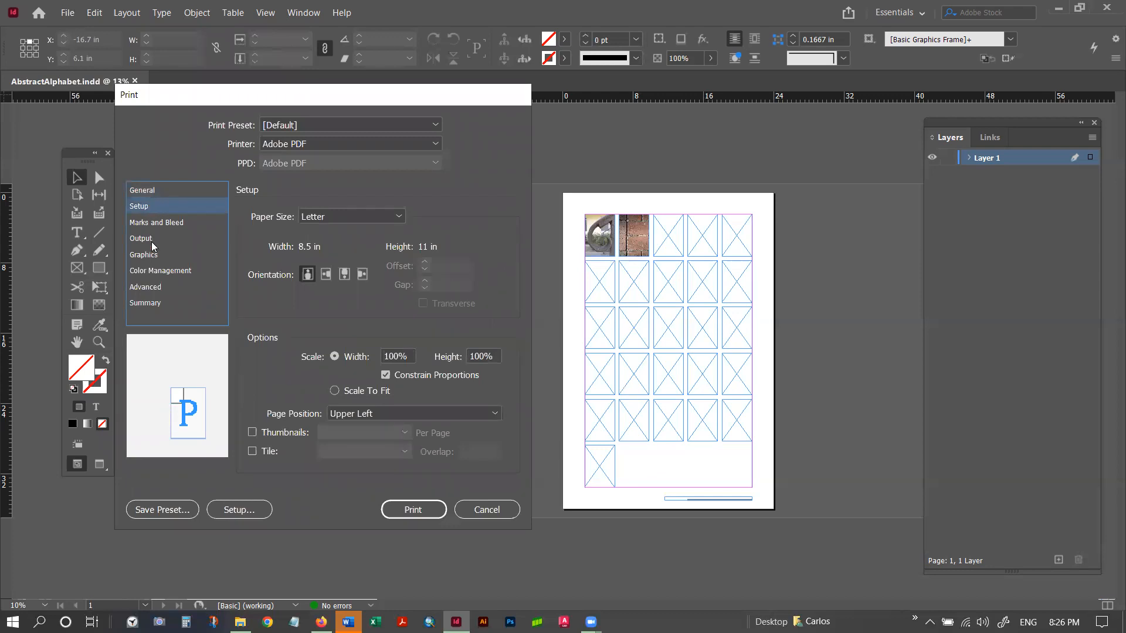
pyautogui.click(159, 305)
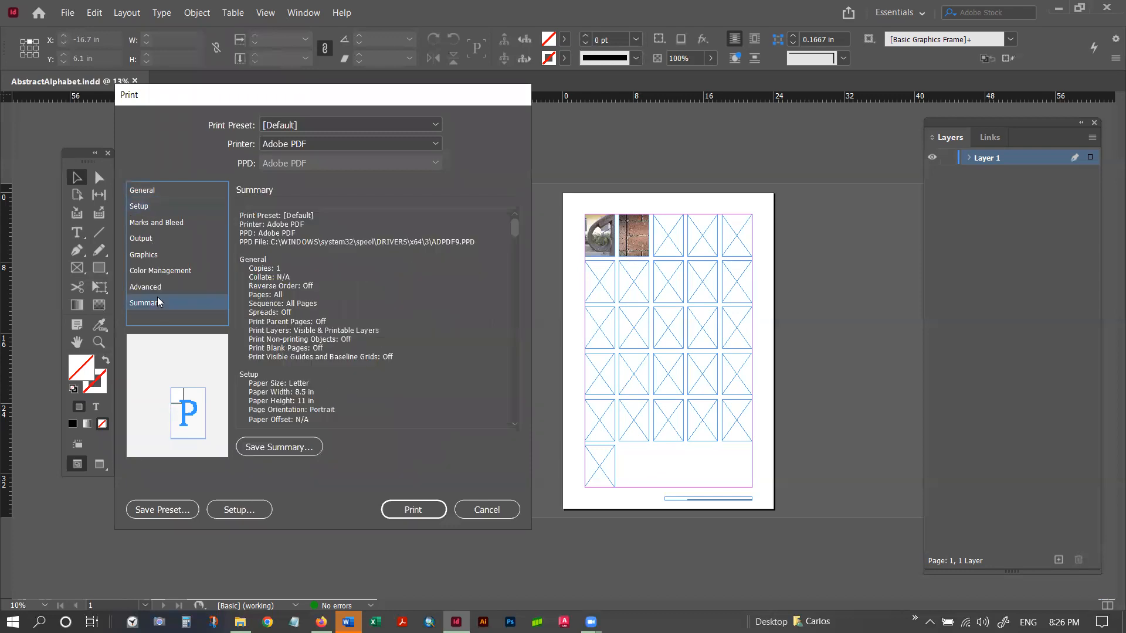
pyautogui.click(146, 208)
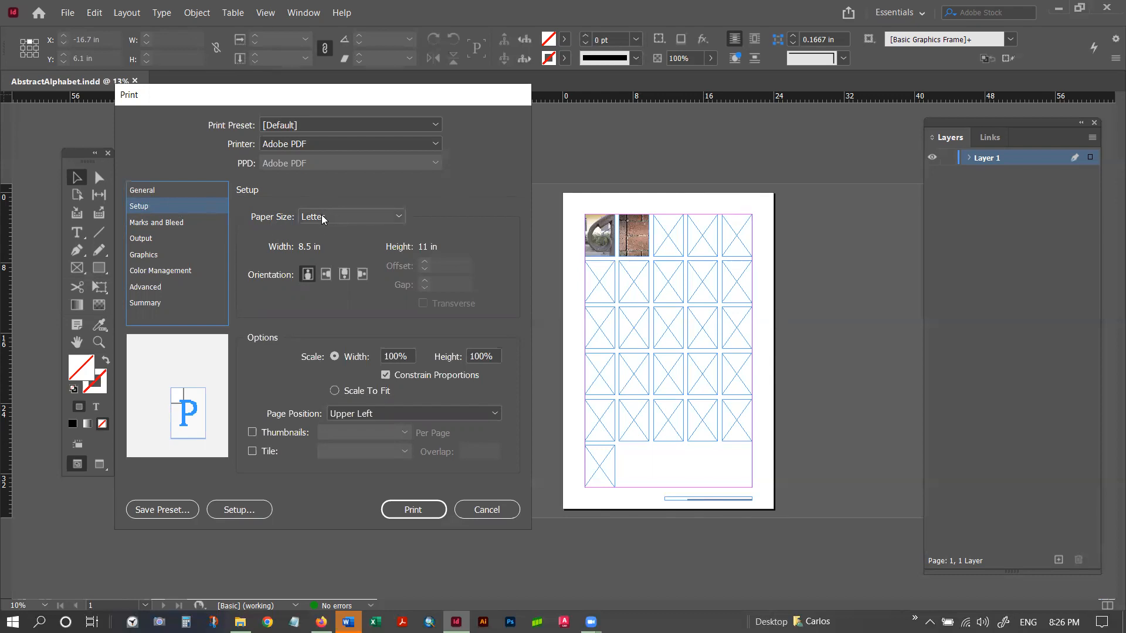
pyautogui.click(400, 219)
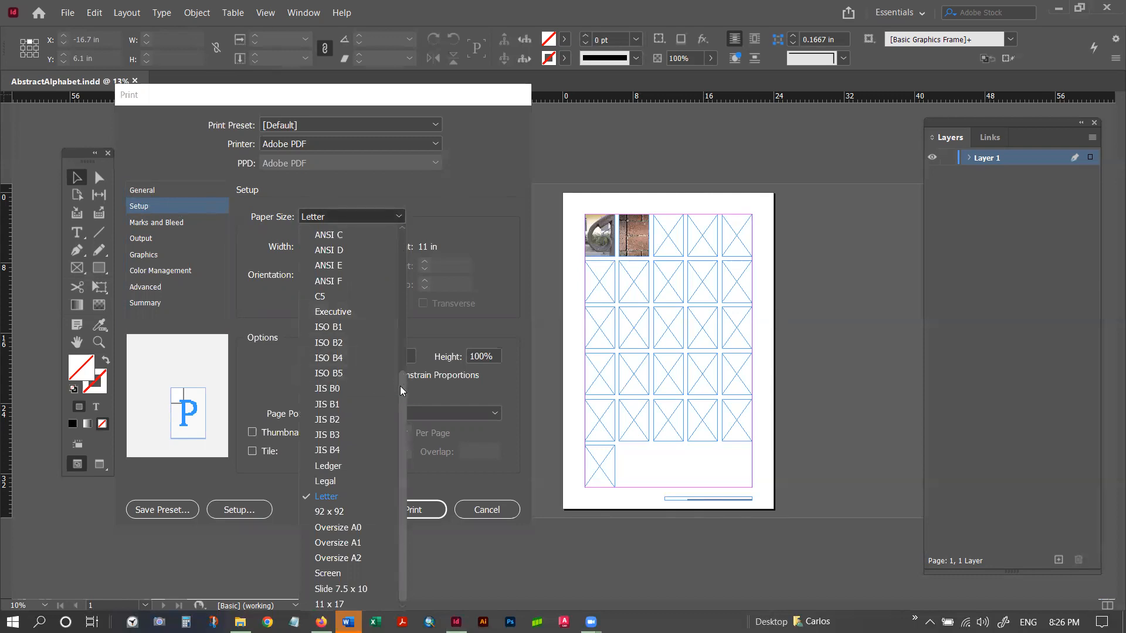
pyautogui.moveTo(403, 382); pyautogui.dragTo(402, 293)
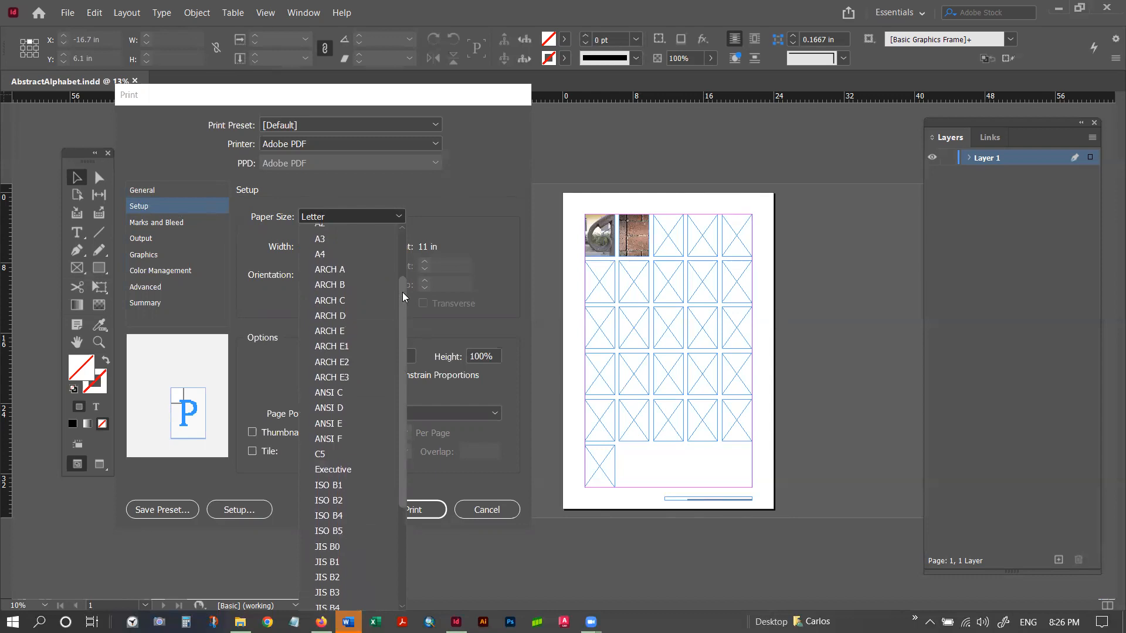
pyautogui.click(332, 316)
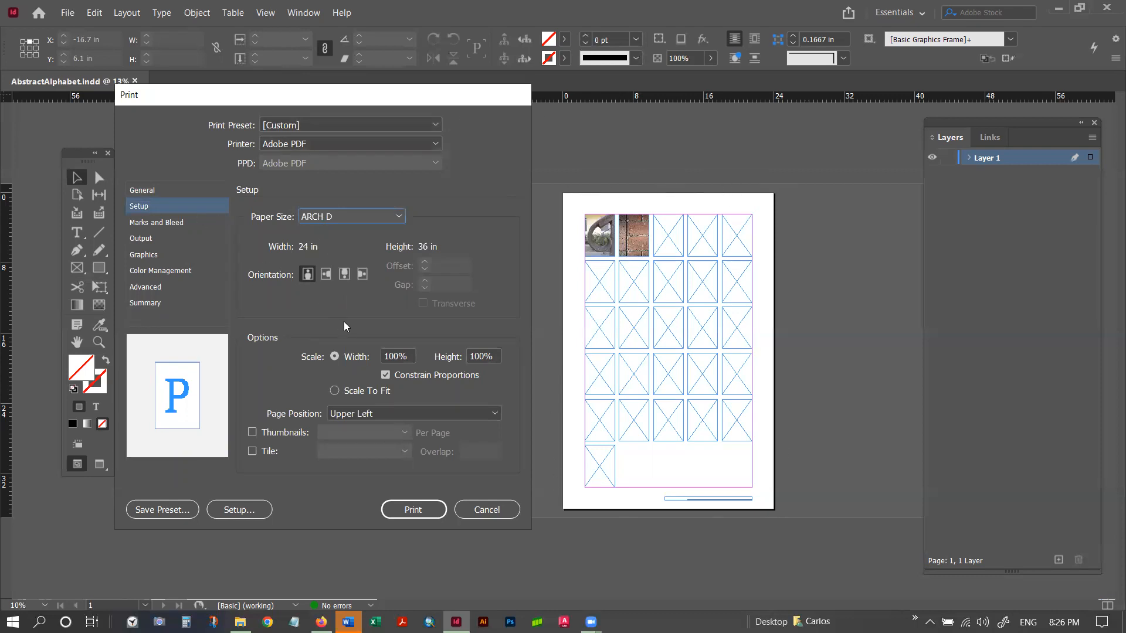
# Print the poster to PDF, saving it as AbstractAlphabet.pdf in LA5581 > Tutorials > InDesign - Page setup > The Abstract Alphabet.
pyautogui.click(413, 511)
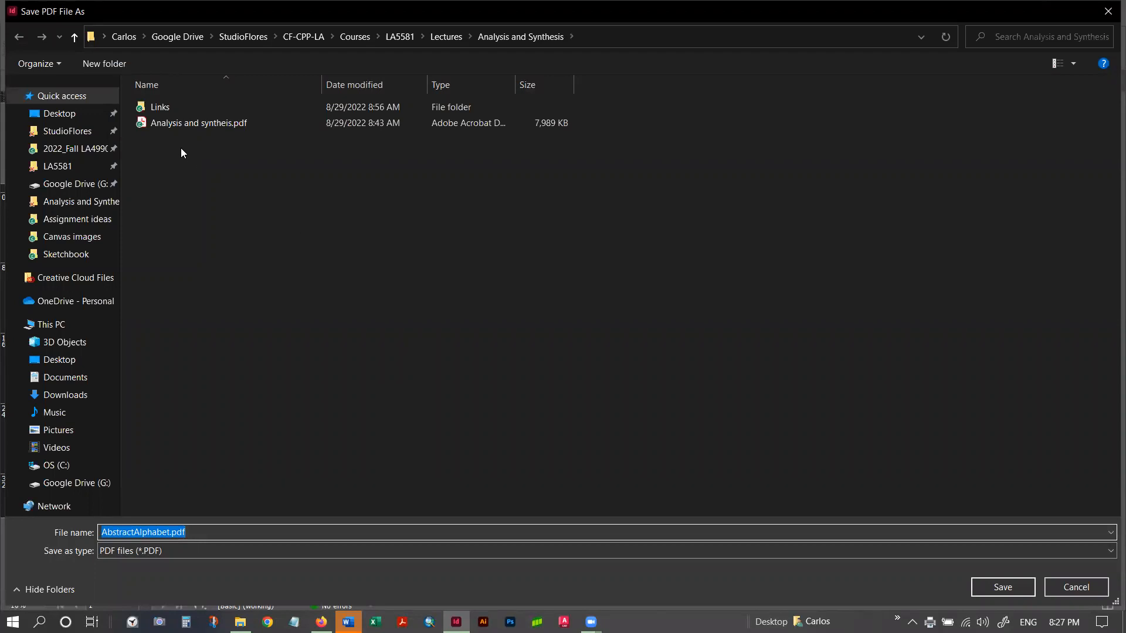
pyautogui.click(67, 171)
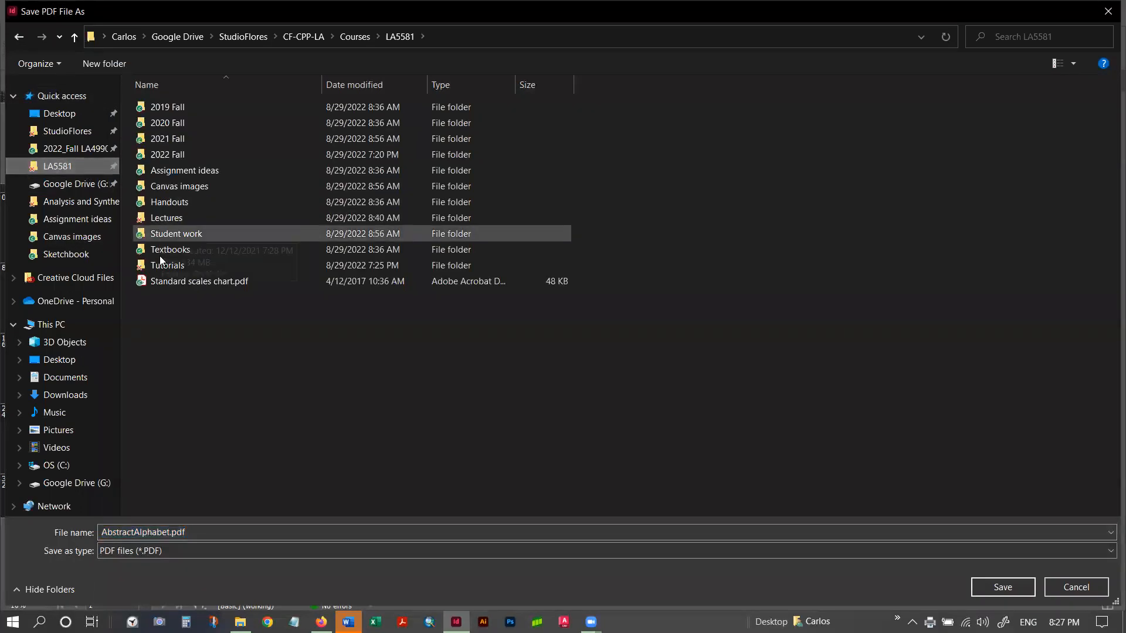
pyautogui.doubleClick(163, 267)
pyautogui.doubleClick(189, 172)
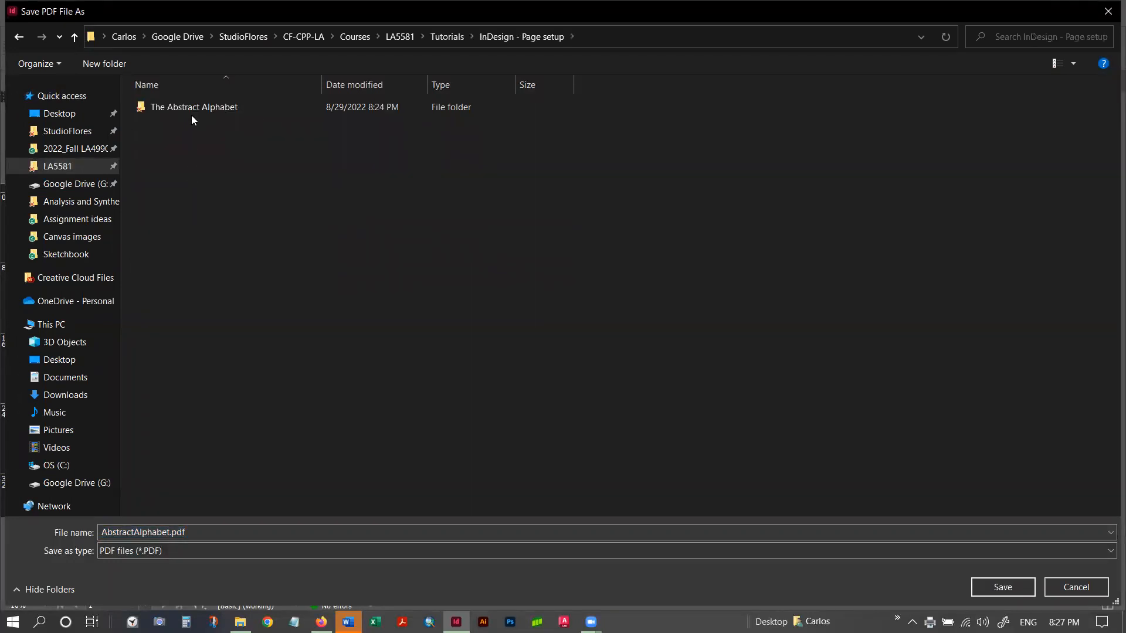
pyautogui.doubleClick(193, 110)
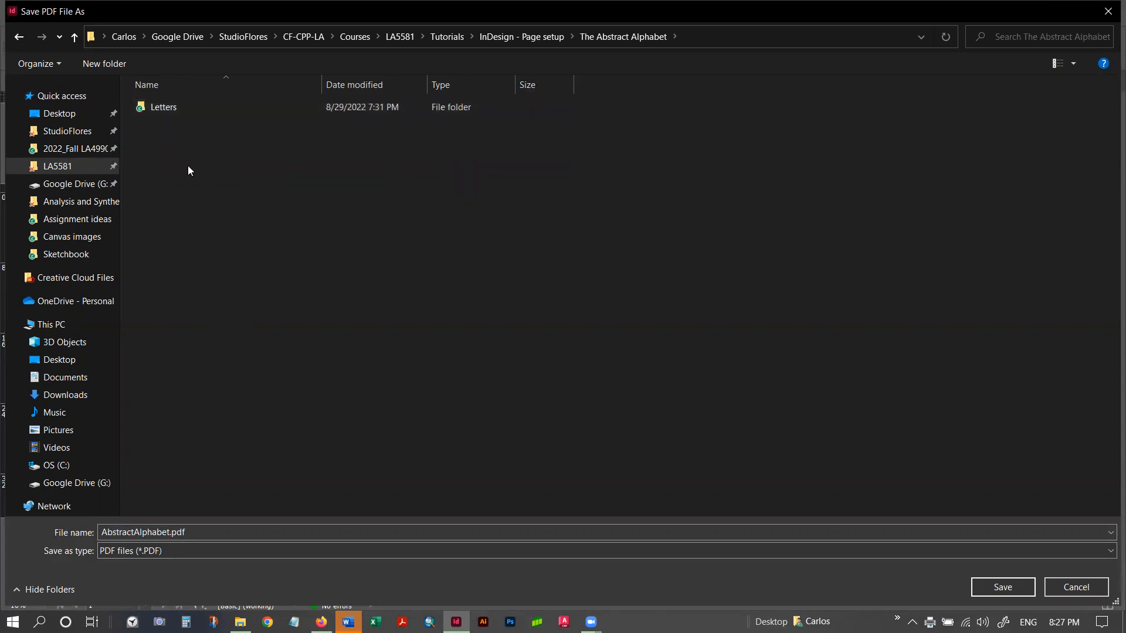
pyautogui.doubleClick(174, 531)
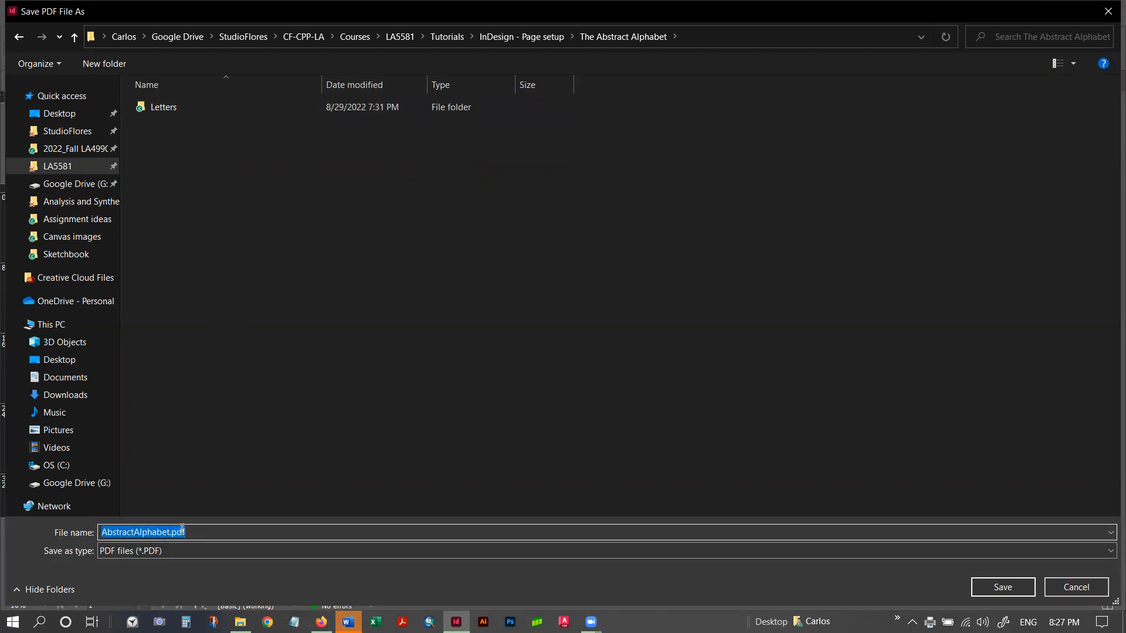
pyautogui.click(1006, 586)
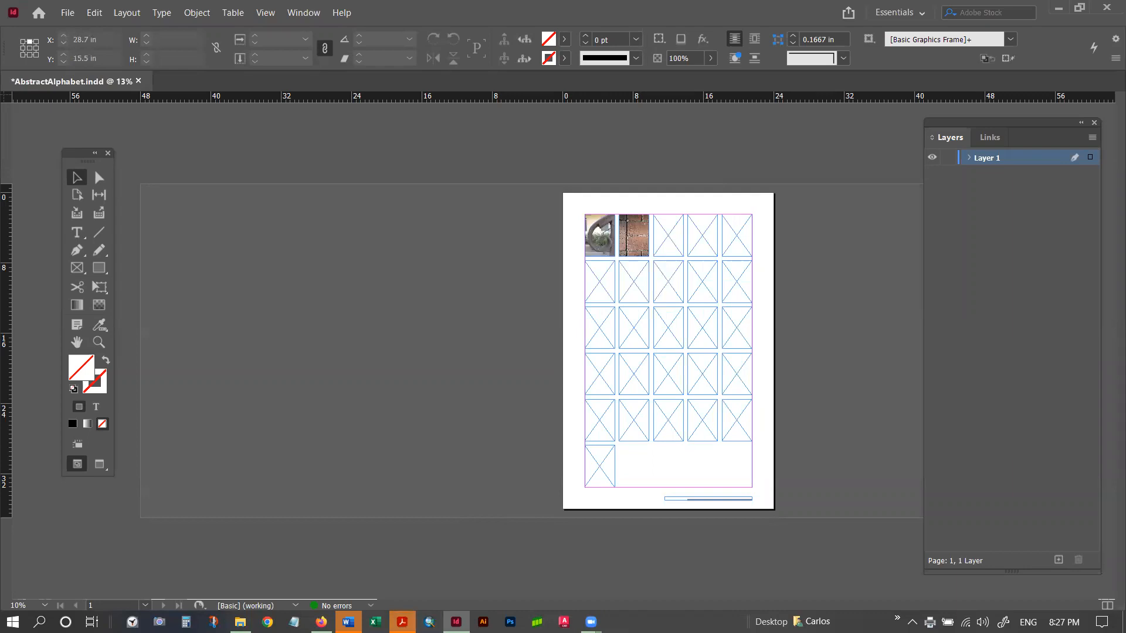
# Switch to Acrobat, check the AbstractAlphabet.pdf page at Fit Height zoom, and minimize the window.
pyautogui.click(403, 622)
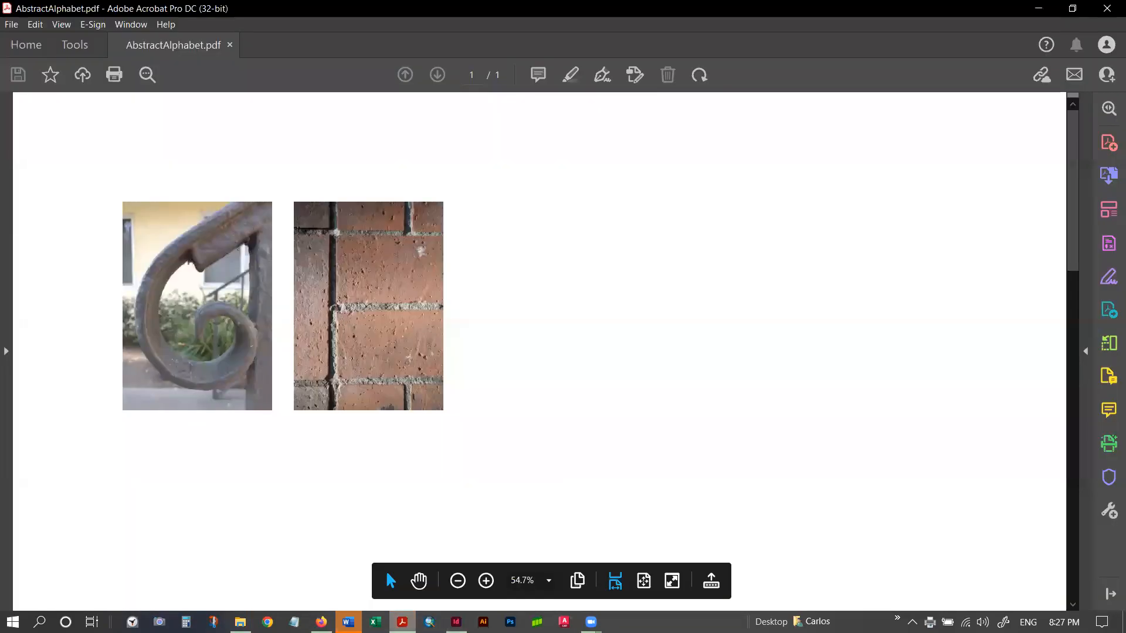
pyautogui.click(61, 24)
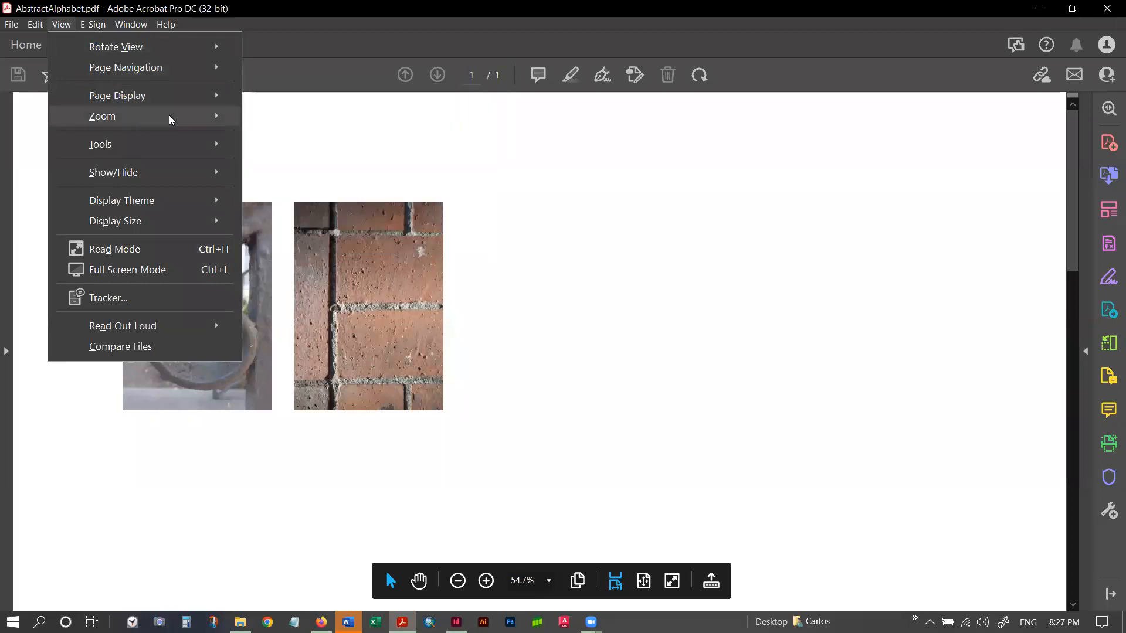
pyautogui.moveTo(180, 119)
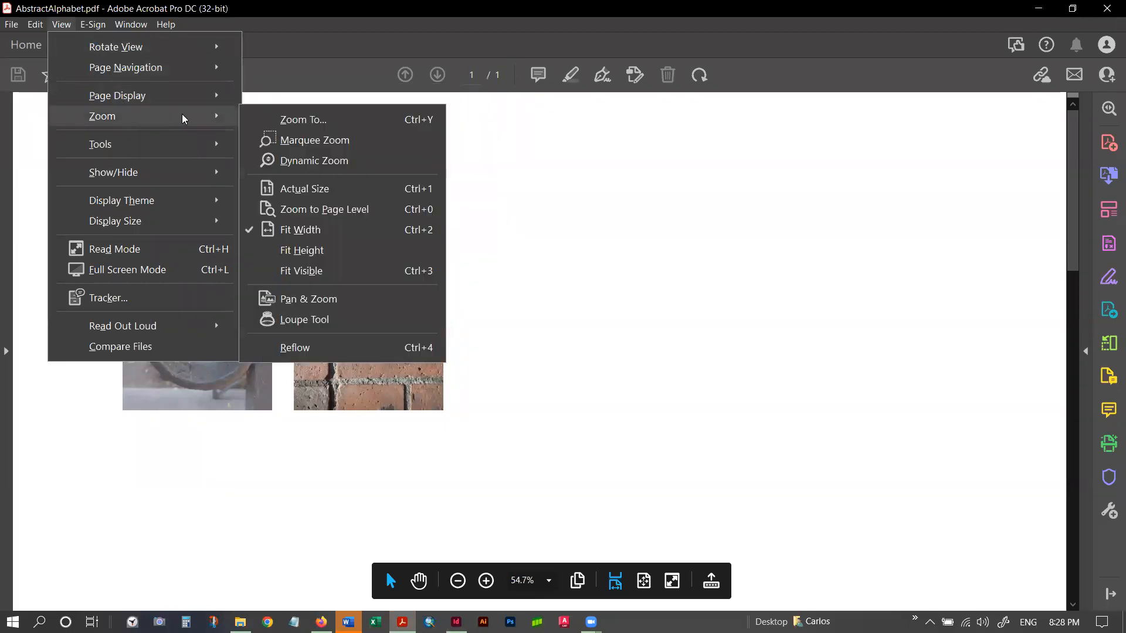
pyautogui.click(335, 252)
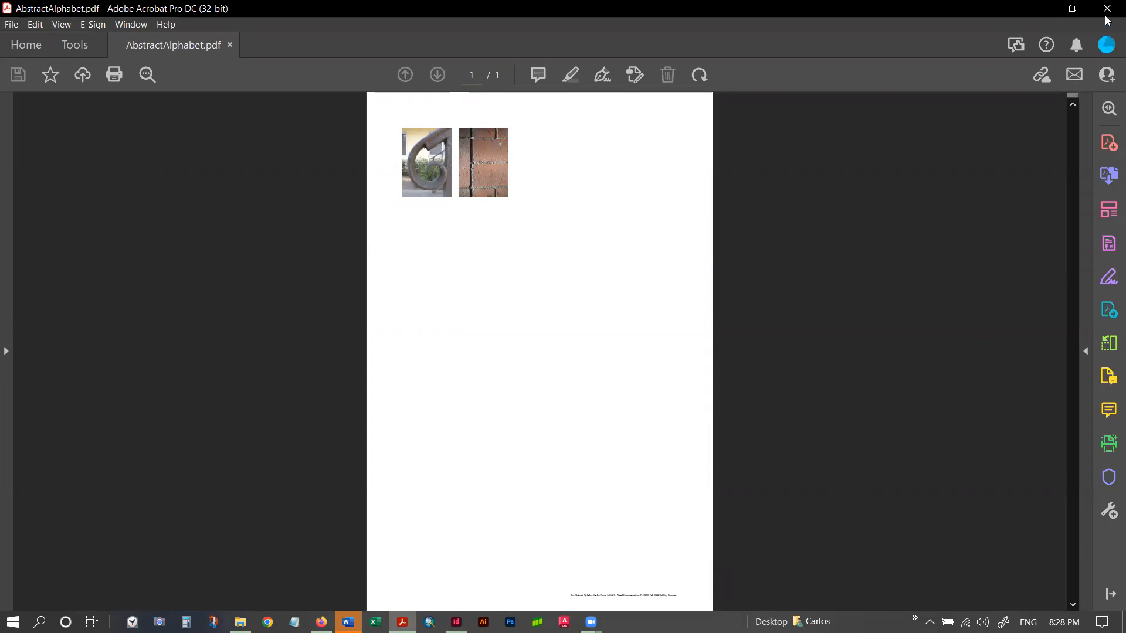
pyautogui.click(1039, 12)
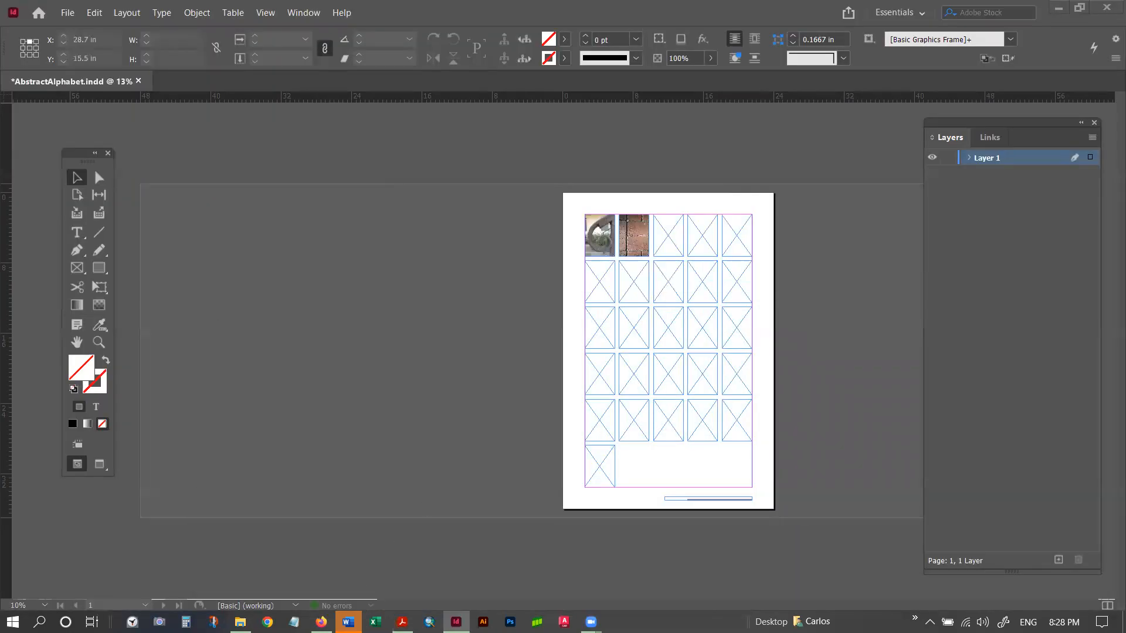
# Switch to File Explorer and go up from Letters to The Abstract Alphabet folder to check the project files.
pyautogui.click(240, 623)
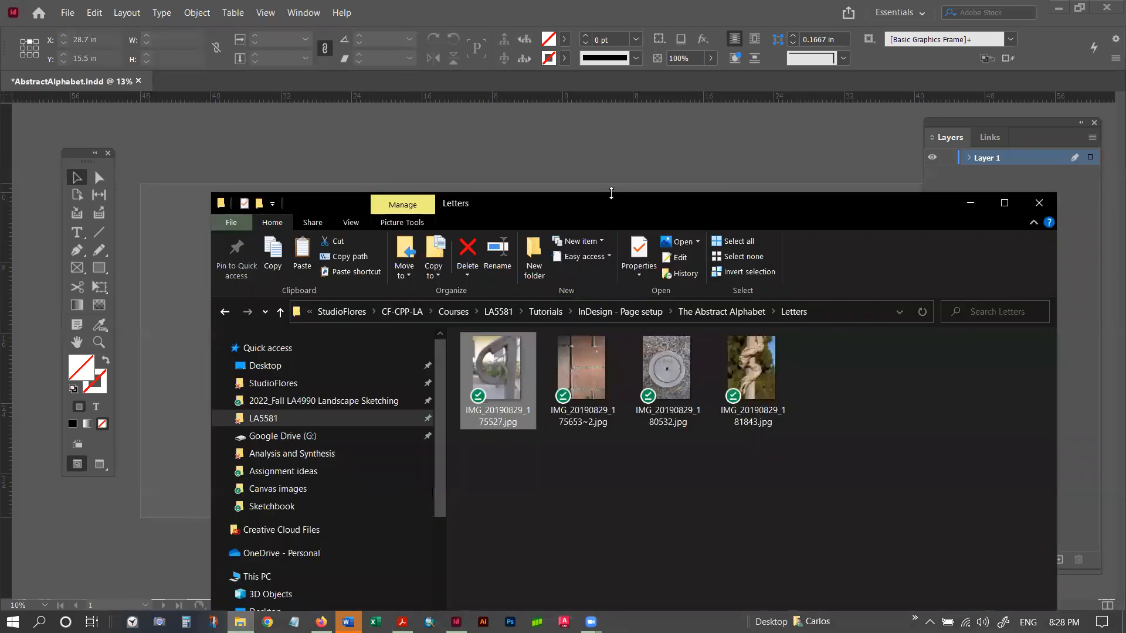
pyautogui.moveTo(602, 204); pyautogui.dragTo(535, 93)
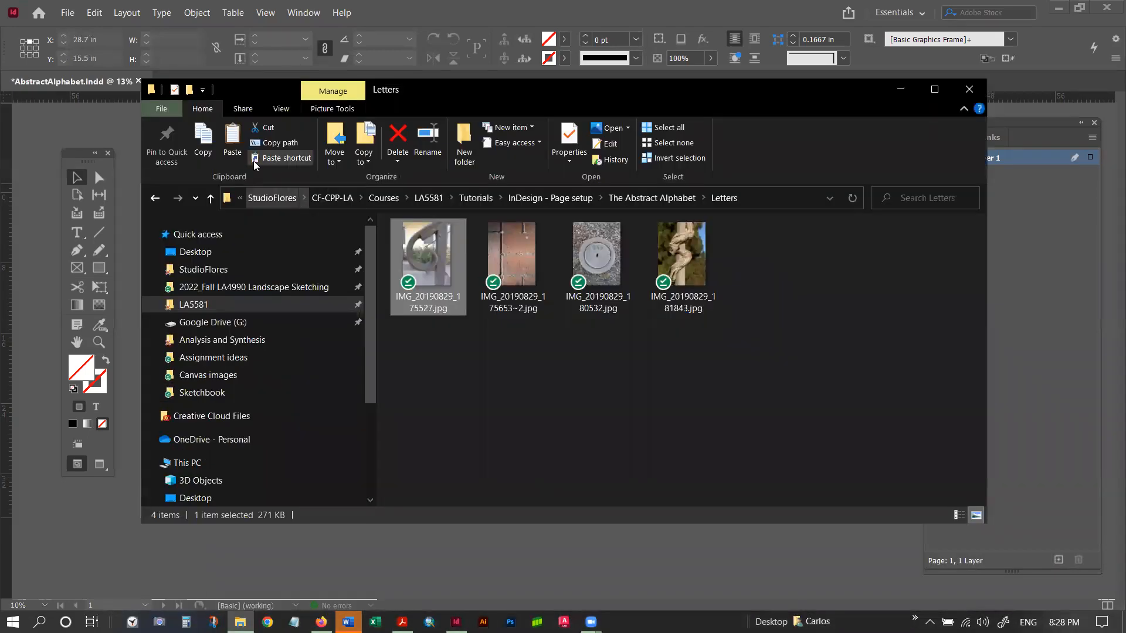
pyautogui.click(210, 199)
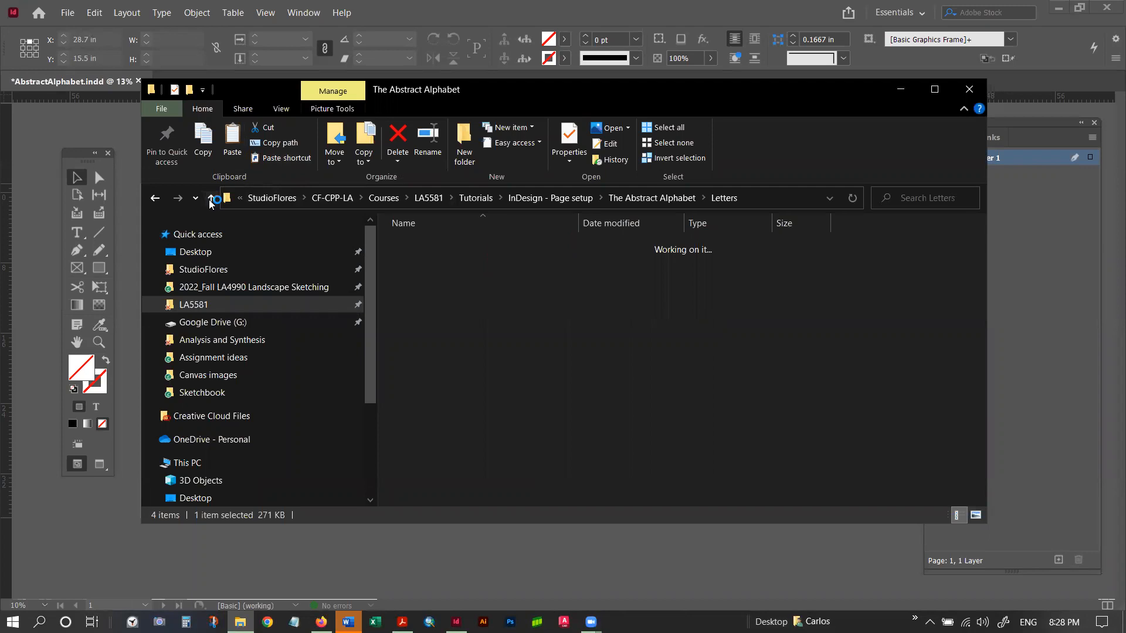
pyautogui.click(535, 377)
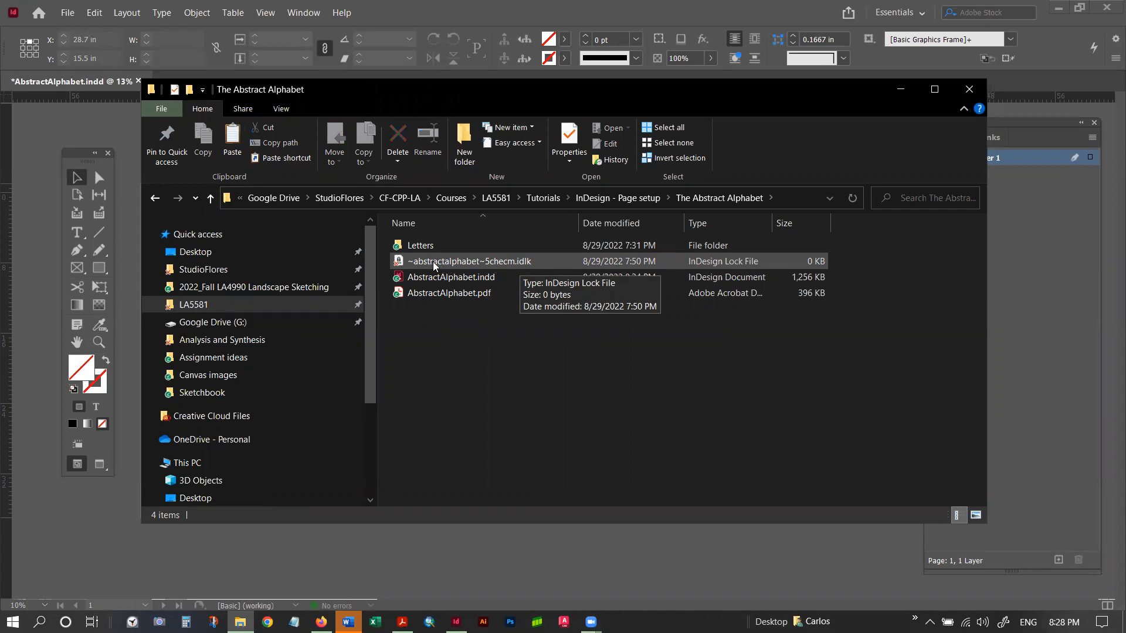
# Return to InDesign, save the AbstractAlphabet.indd document, and close it.
pyautogui.click(456, 621)
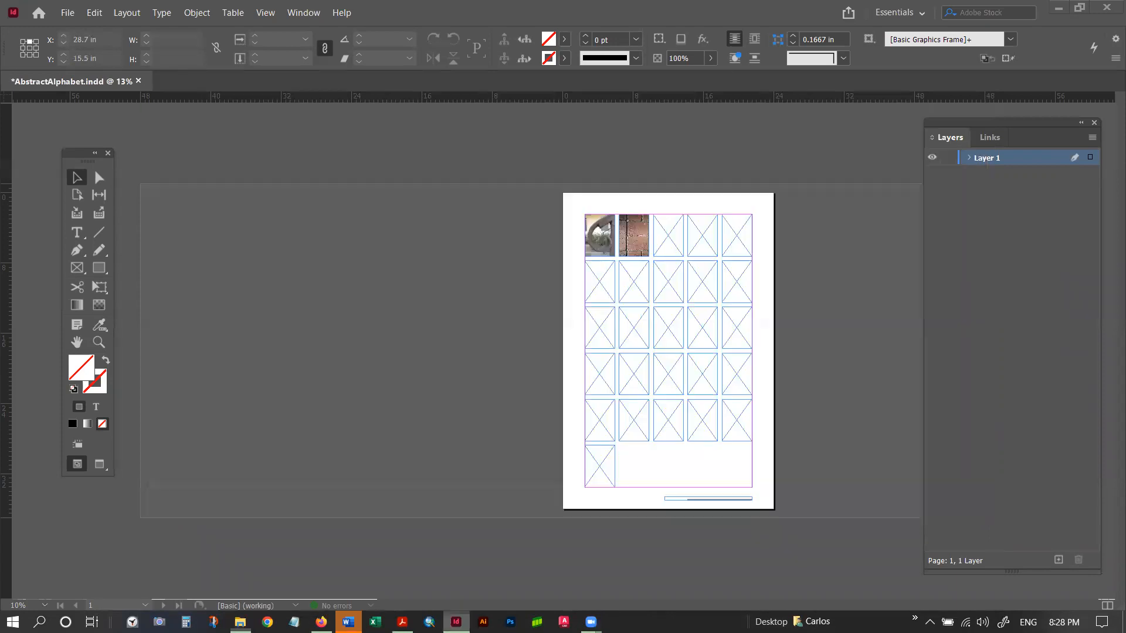
pyautogui.click(67, 13)
pyautogui.click(92, 105)
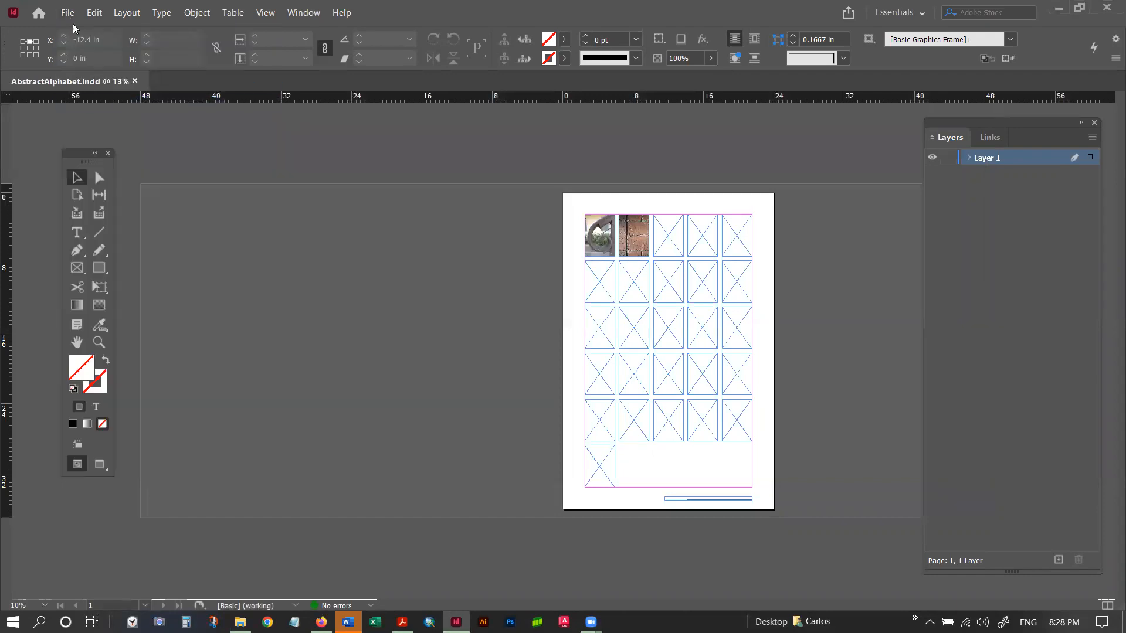
pyautogui.click(71, 13)
pyautogui.click(87, 89)
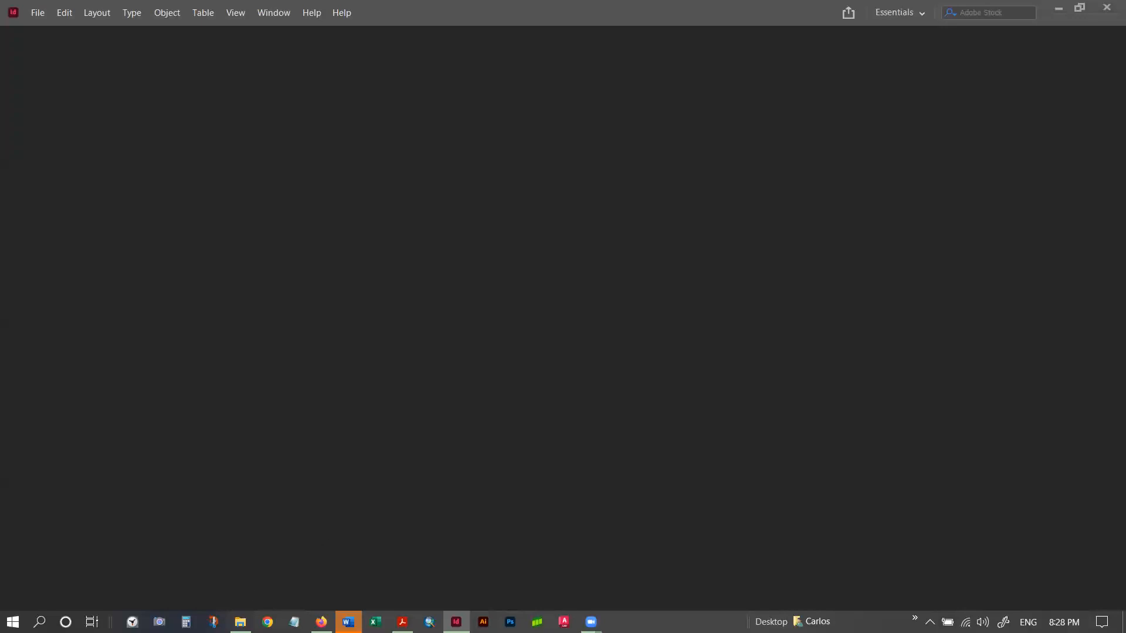
# Switch to File Explorer and open AbstractAlphabet.pdf from The Abstract Alphabet folder to review the output.
pyautogui.click(241, 622)
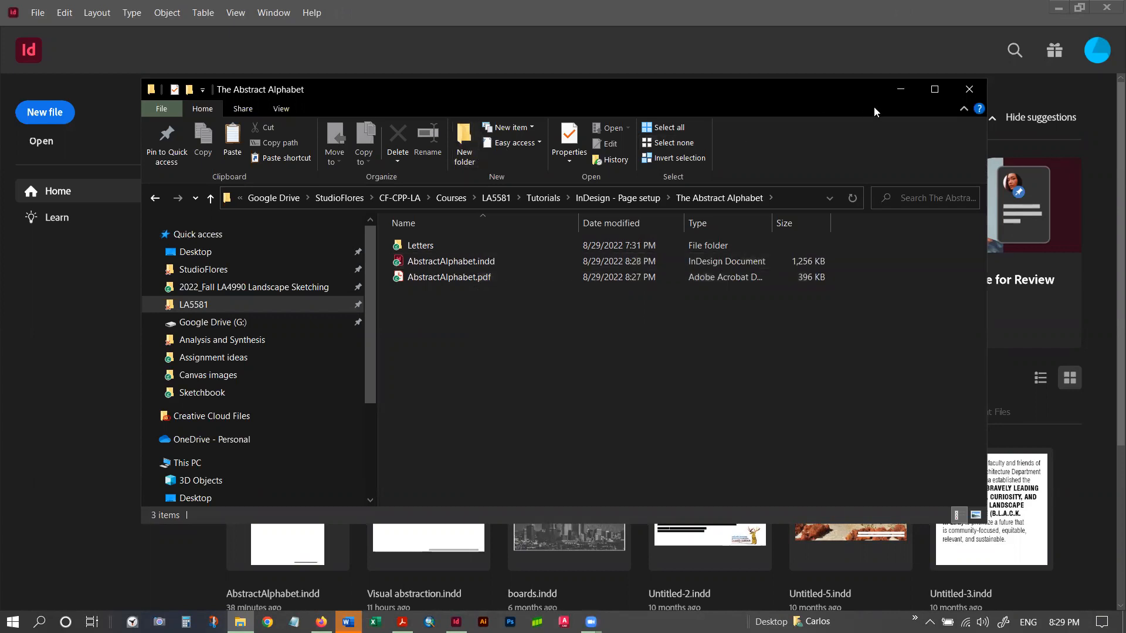
pyautogui.moveTo(858, 97); pyautogui.dragTo(879, 153)
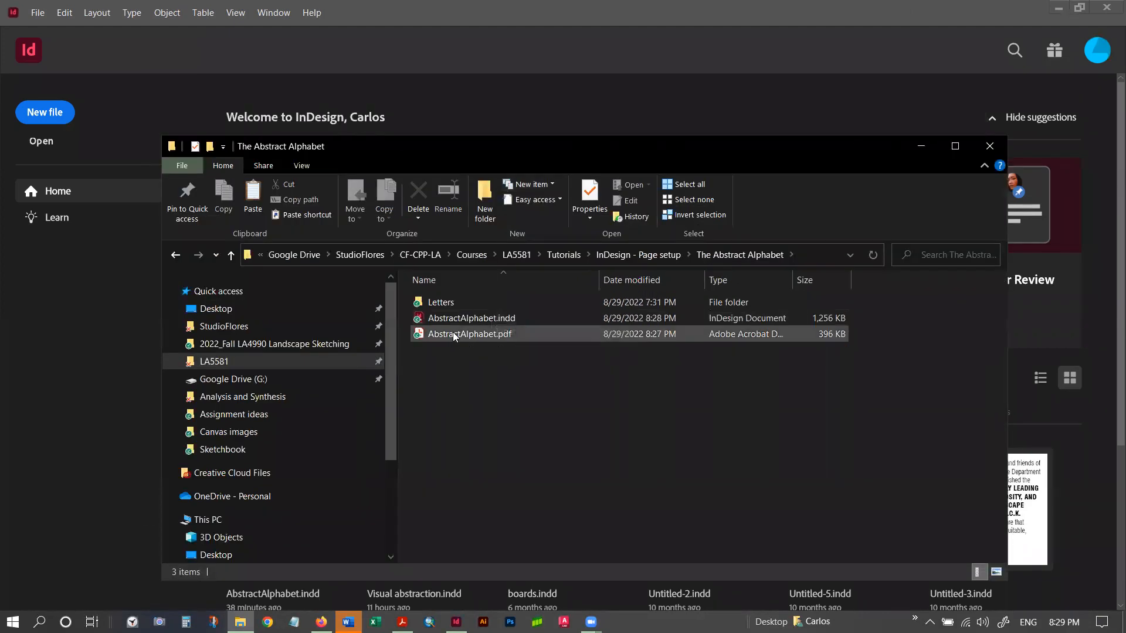
pyautogui.doubleClick(471, 335)
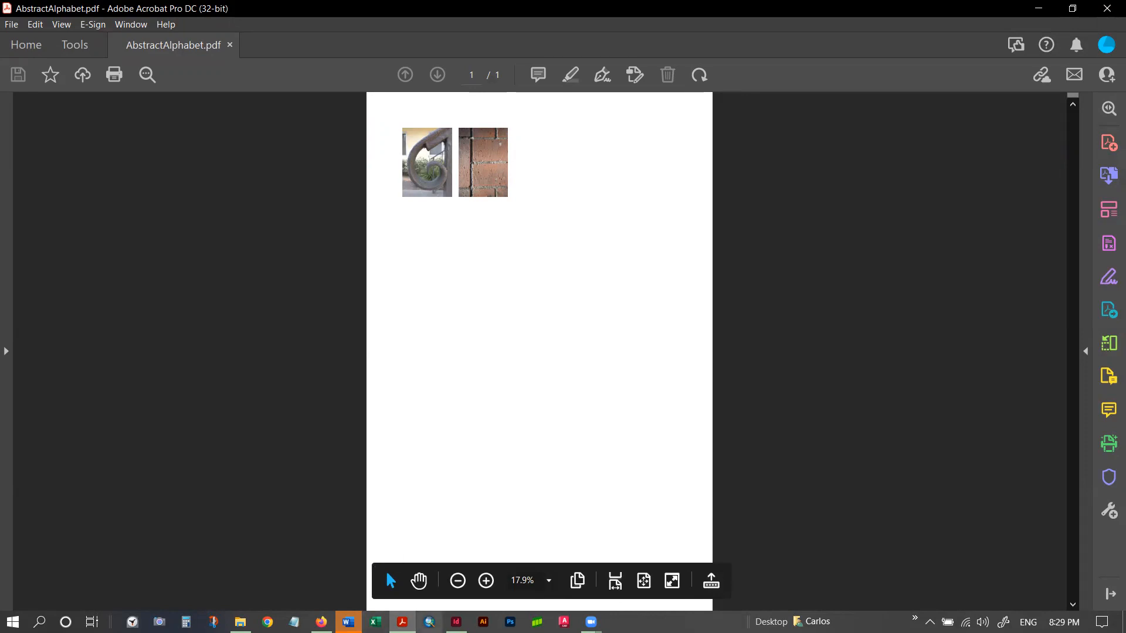
pyautogui.moveTo(402, 622)
pyautogui.moveTo(456, 622)
pyautogui.click(708, 83)
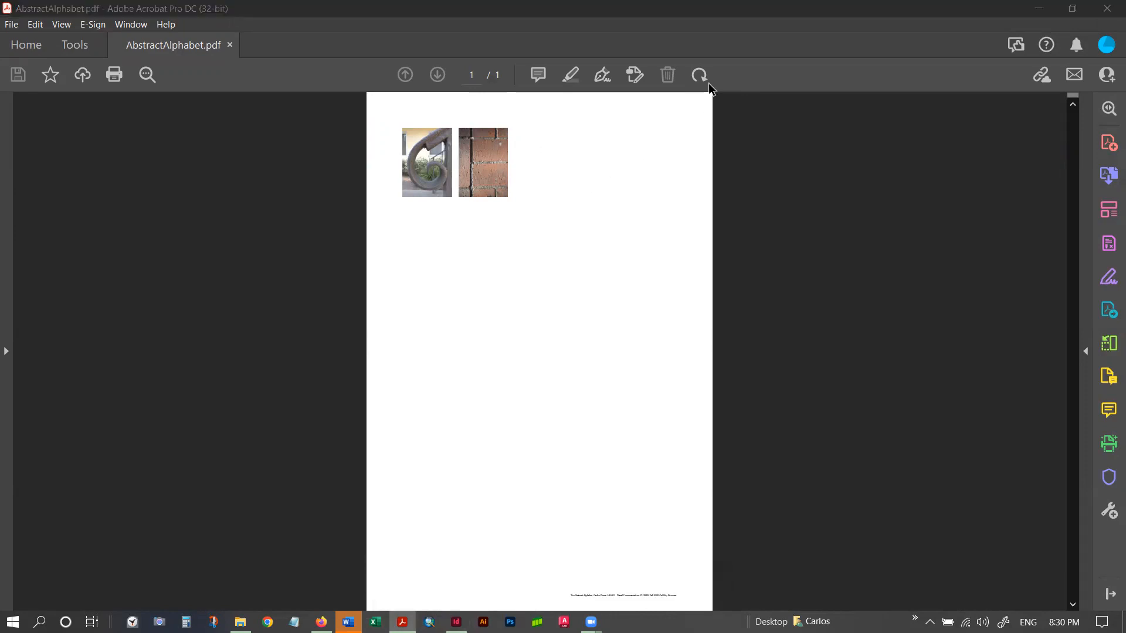